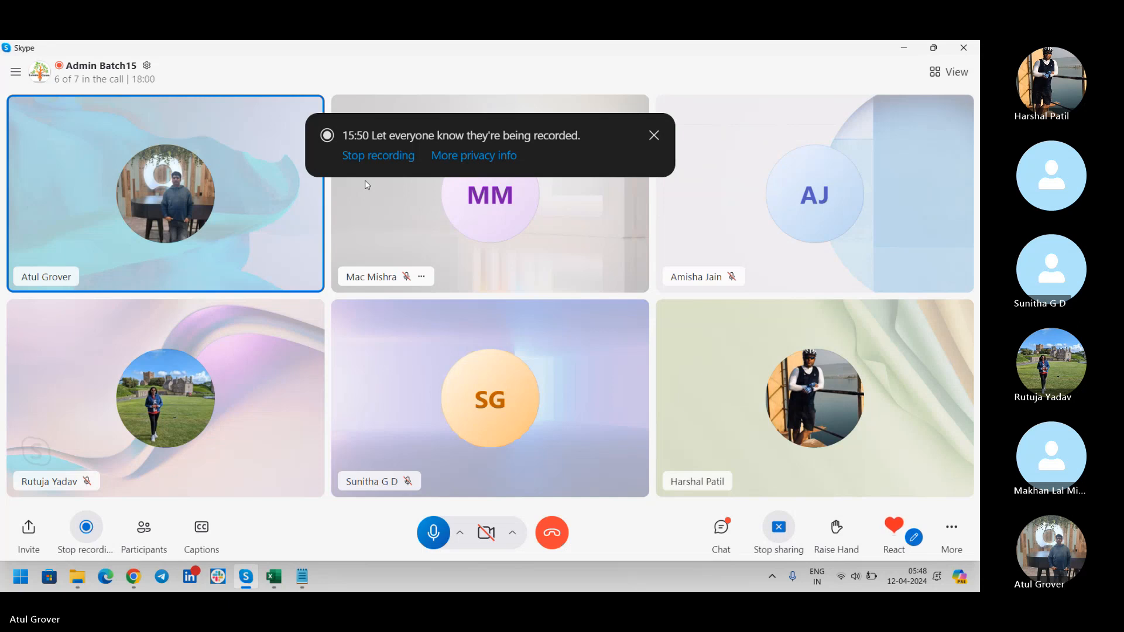
Append '1st - 10th July', '100 inc' and '200' to the Jul 2024, INC and Imp lines, adding a blank line below.
{"action": "key", "text": "alt+Tab"}
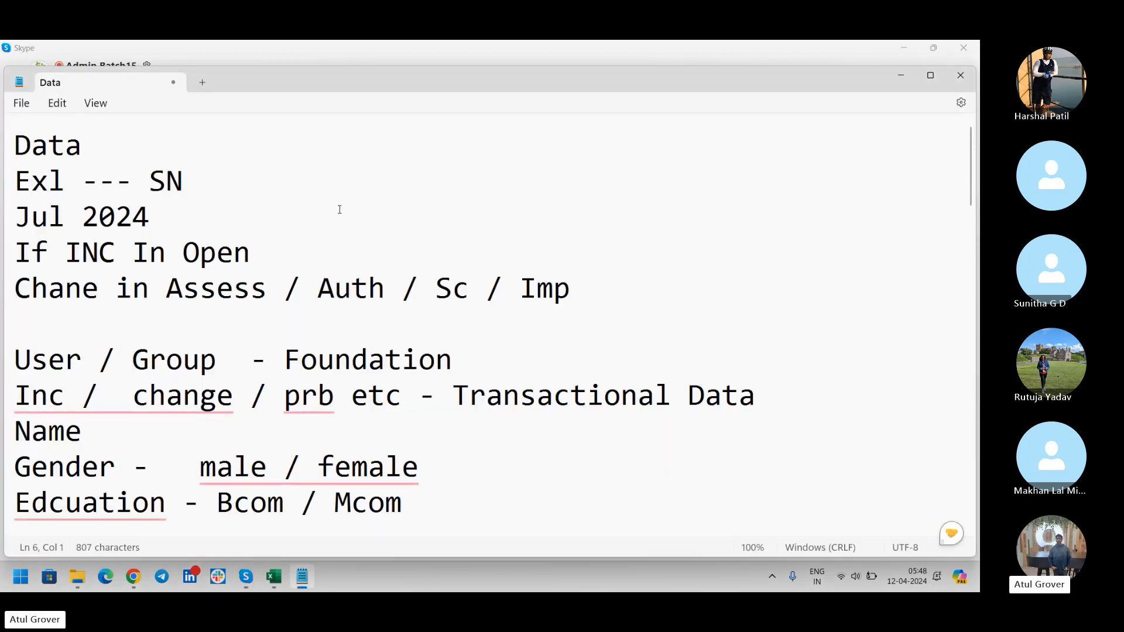
{"action": "left_click", "coordinate": [329, 240]}
{"action": "left_click", "coordinate": [254, 210]}
{"action": "type", "text": "1st "}
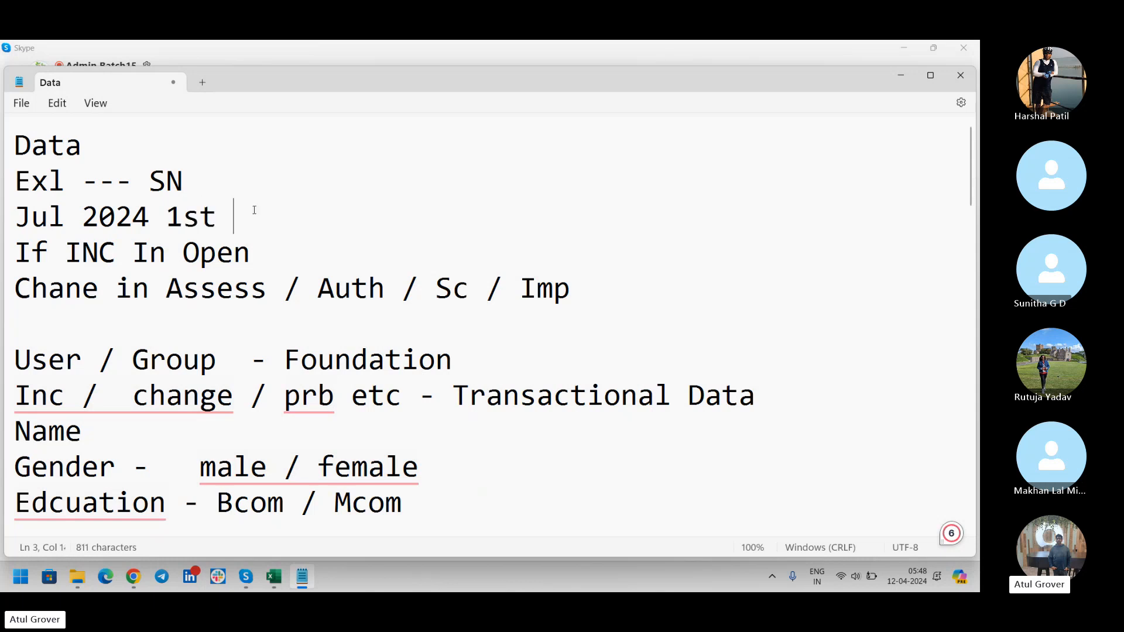
{"action": "type", "text": "- 10th July"}
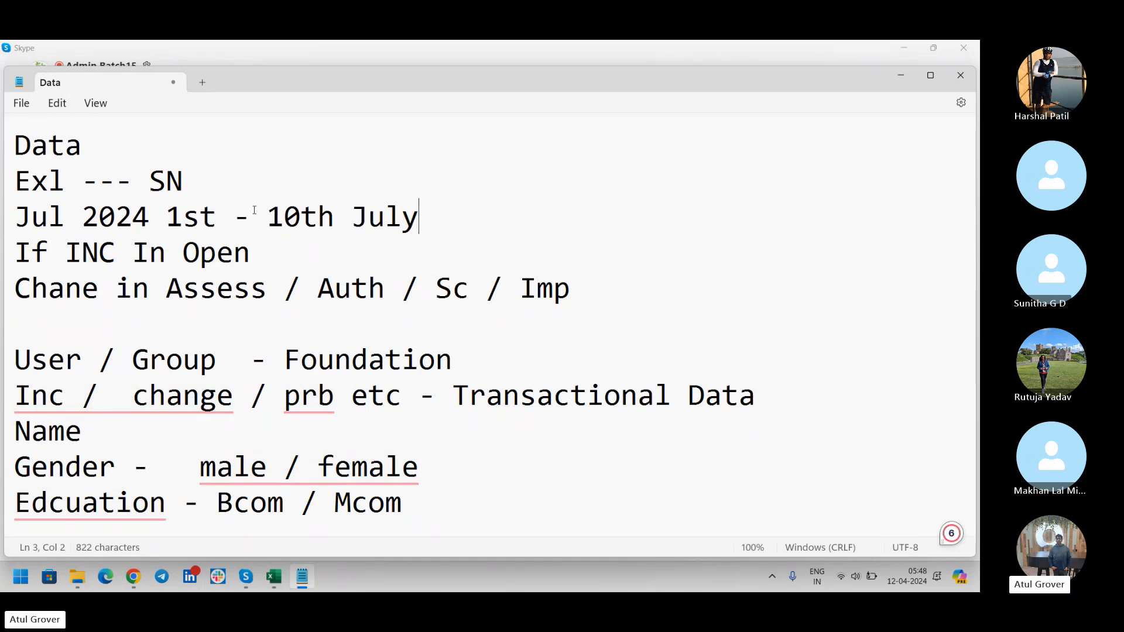
{"action": "left_click", "coordinate": [297, 255]}
{"action": "type", "text": "100 inc"}
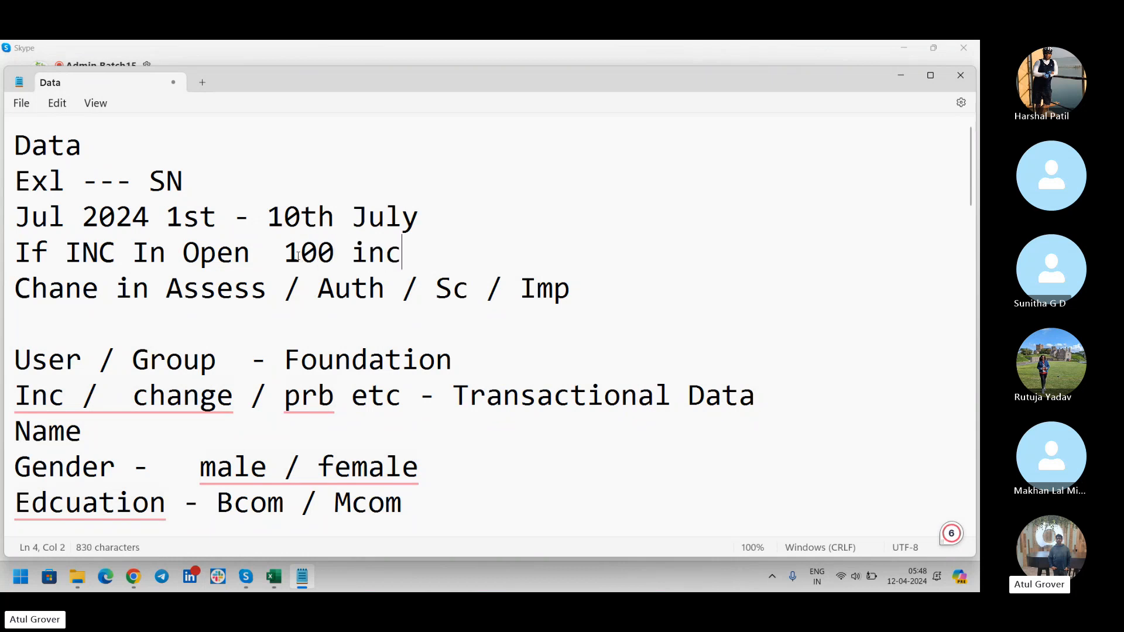
{"action": "left_click", "coordinate": [622, 289]}
{"action": "type", "text": "200"}
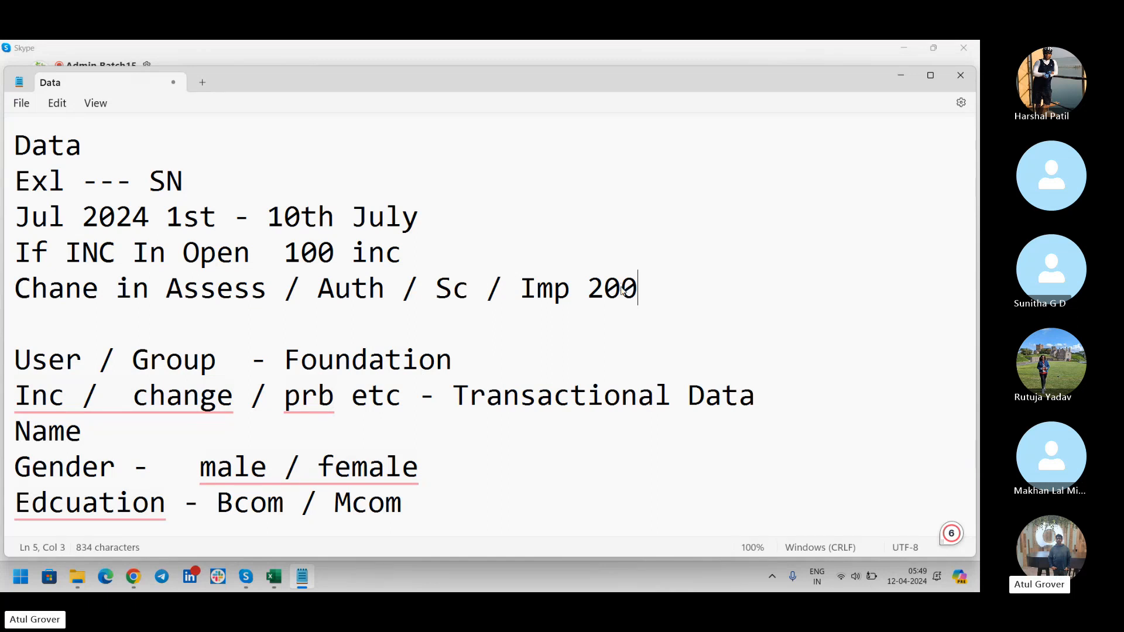
{"action": "key", "text": "Return"}
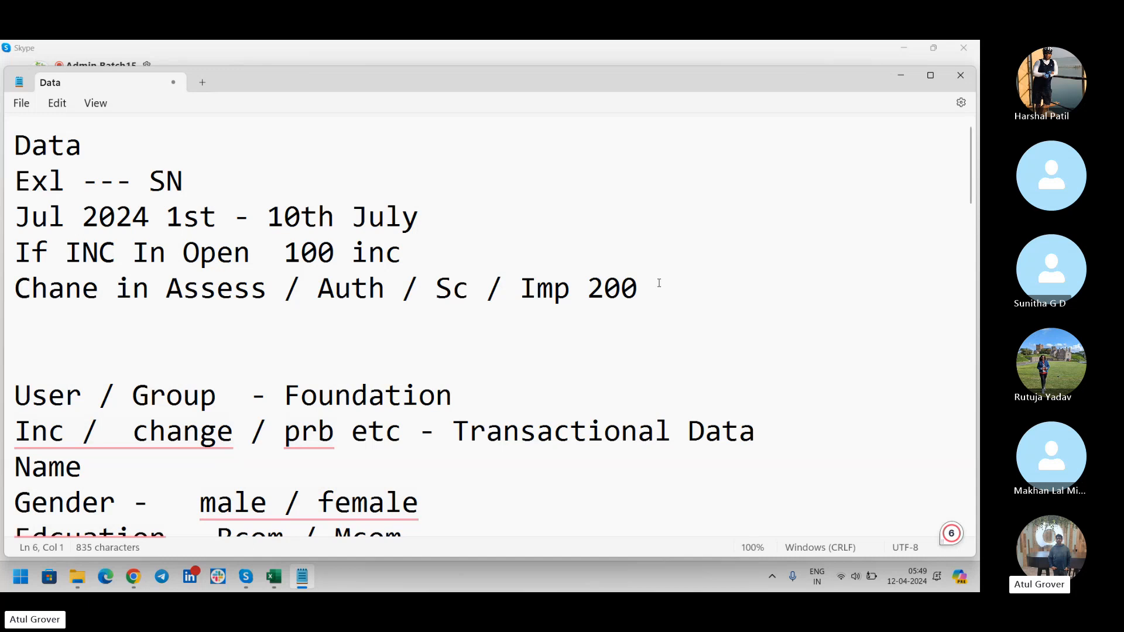
{"action": "left_click_drag", "start_coordinate": [660, 285], "coordinate": [3, 245]}
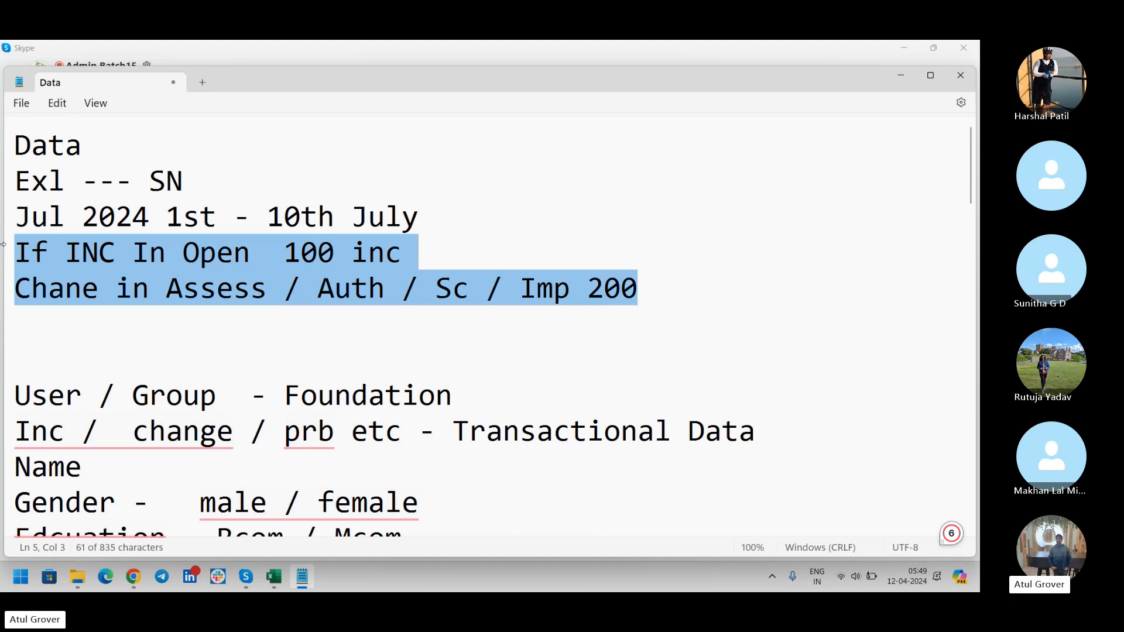
{"action": "left_click", "coordinate": [123, 334]}
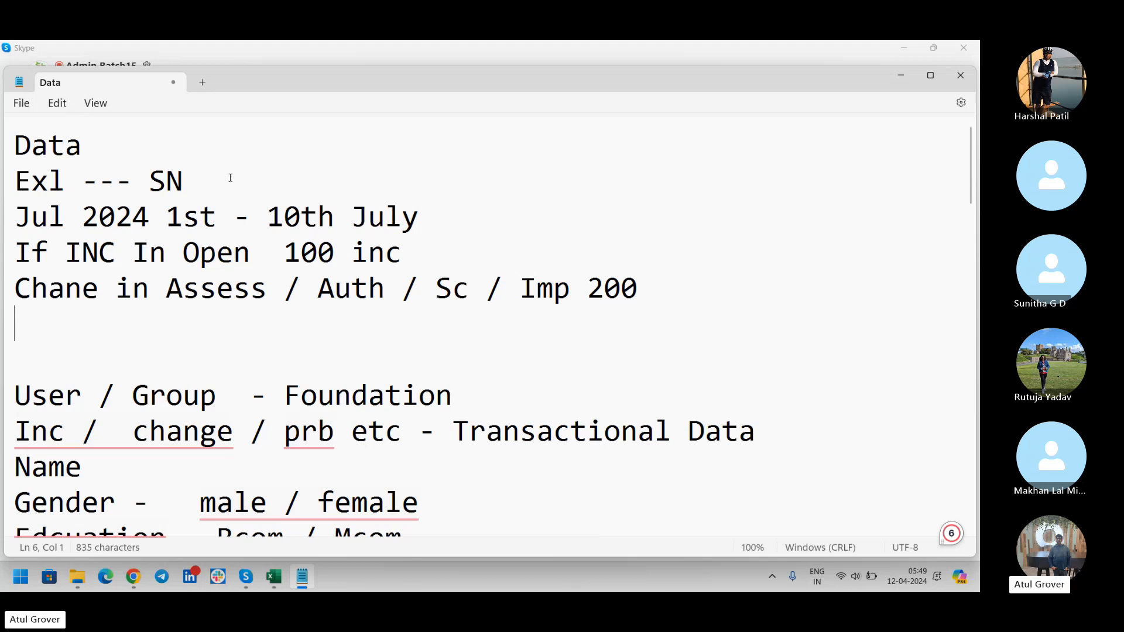
{"action": "left_click", "coordinate": [462, 212]}
{"action": "left_click_drag", "start_coordinate": [277, 253], "coordinate": [665, 269]}
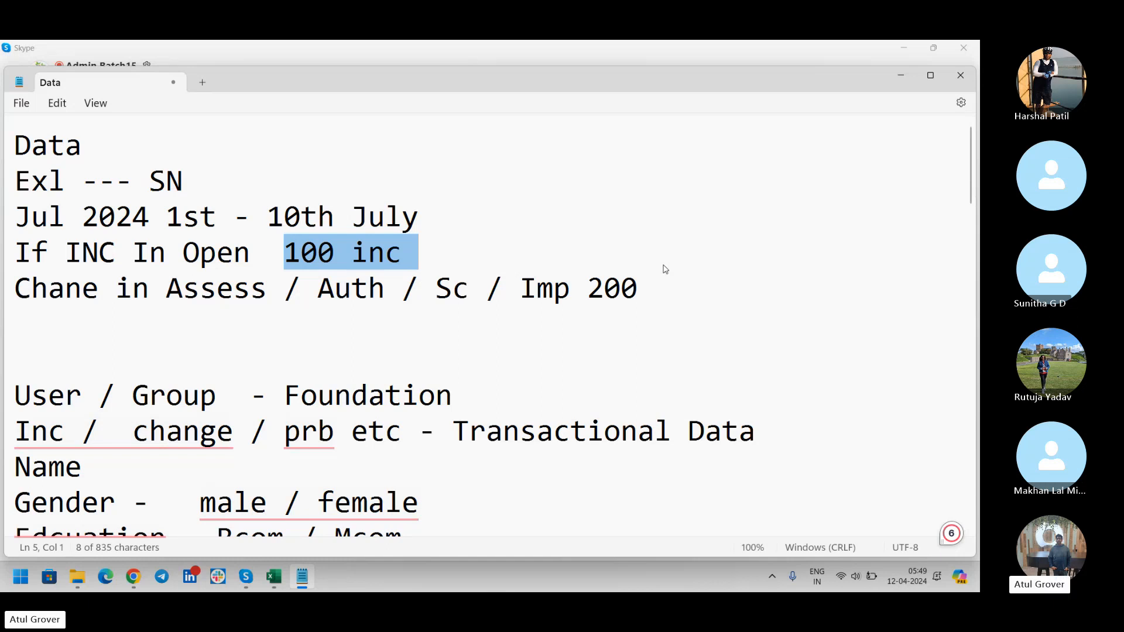
{"action": "left_click_drag", "start_coordinate": [638, 288], "coordinate": [2, 252]}
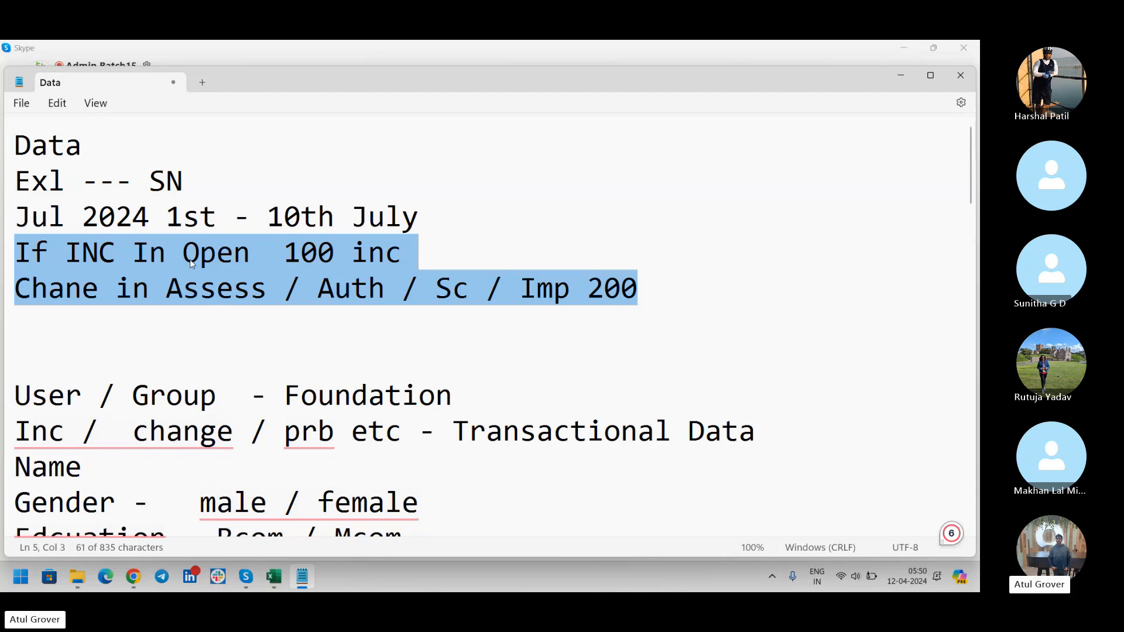
{"action": "left_click", "coordinate": [133, 303]}
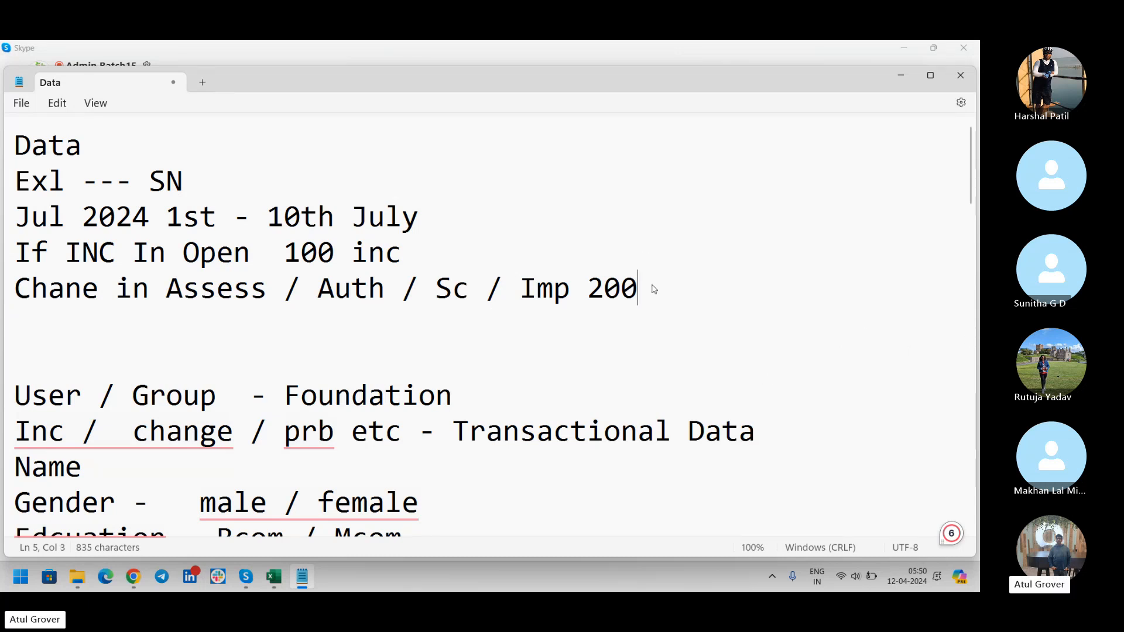
{"action": "left_click_drag", "start_coordinate": [649, 289], "coordinate": [2, 248]}
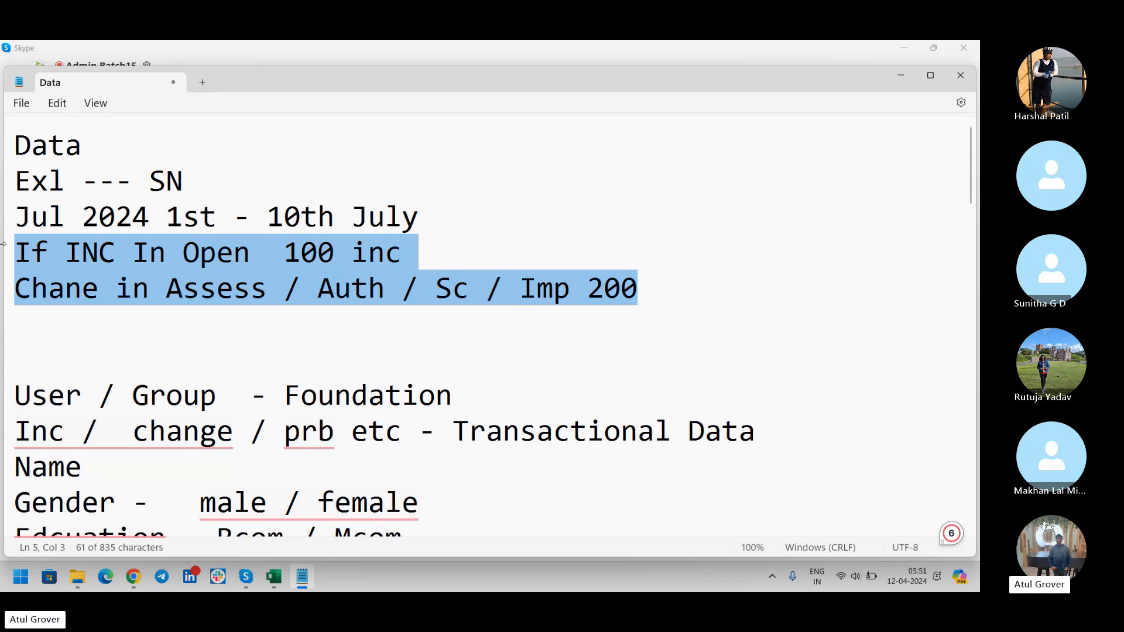
{"action": "key", "text": "alt+Tab"}
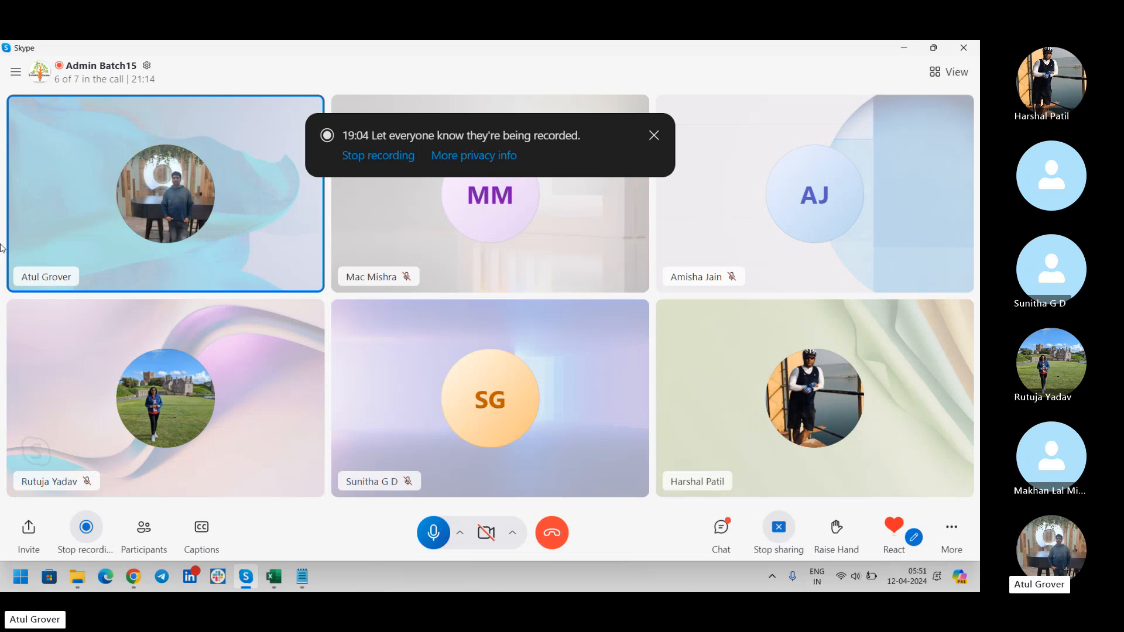
Switch to Chrome and log in to the developer instance as admin with the account password.
{"action": "key", "text": "alt+Tab"}
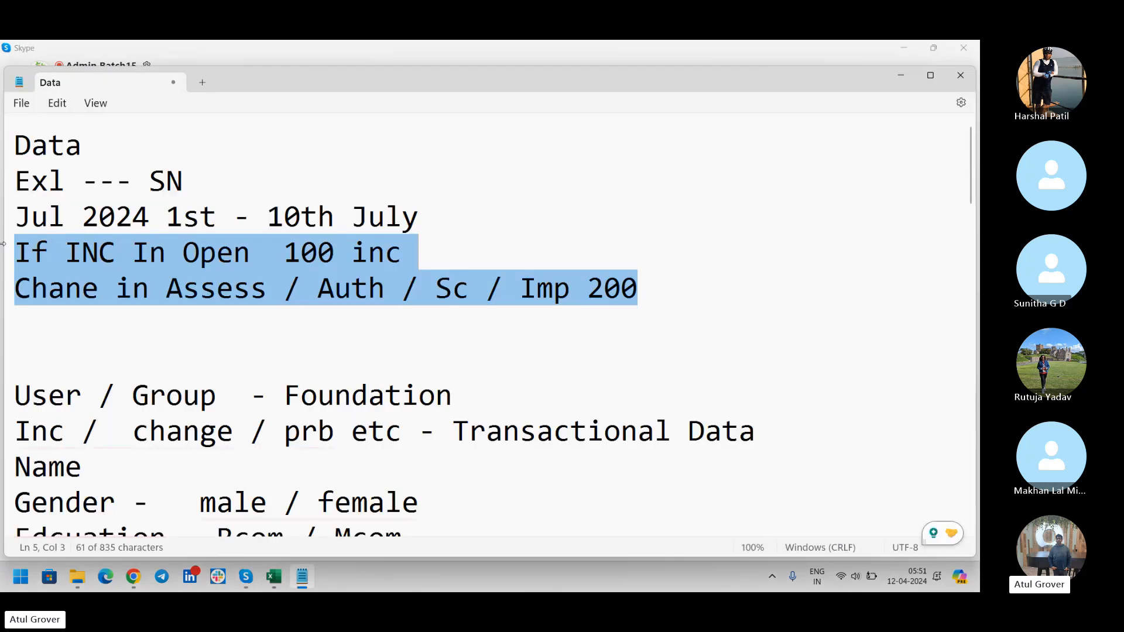
{"action": "key", "text": "alt+Tab"}
{"action": "key", "text": "Tab"}
{"action": "key", "text": "Tab"}
{"action": "key", "text": "Tab"}
{"action": "key", "text": "Tab"}
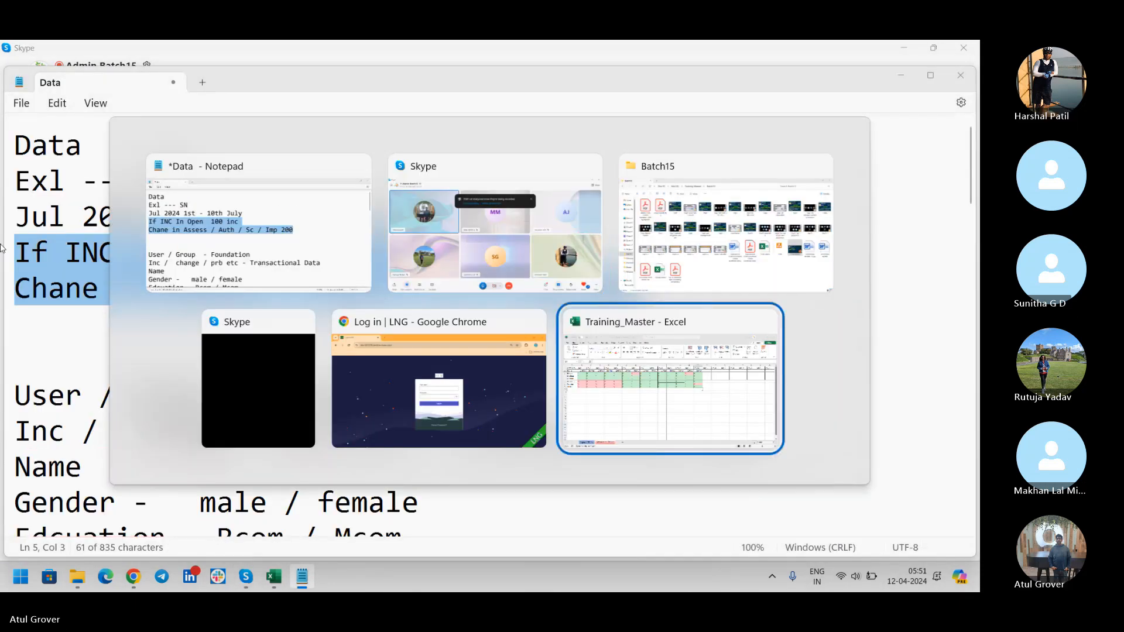
{"action": "key", "text": "shift+Tab"}
{"action": "type", "text": "admin"}
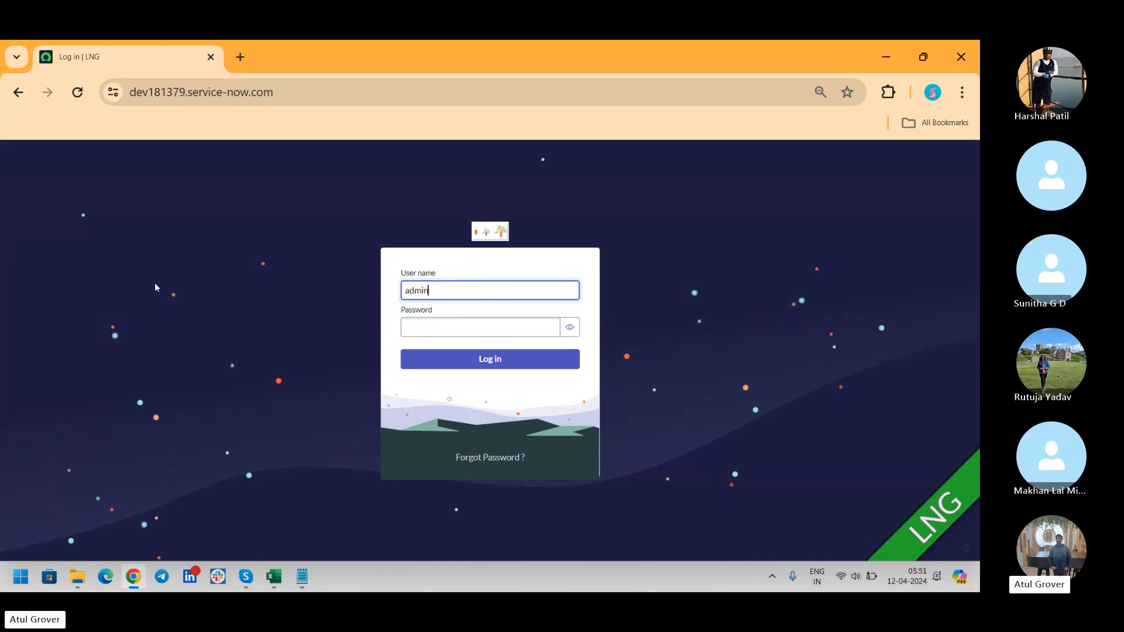
{"action": "key", "text": "Tab"}
{"action": "type", "text": "•••••••••••"}
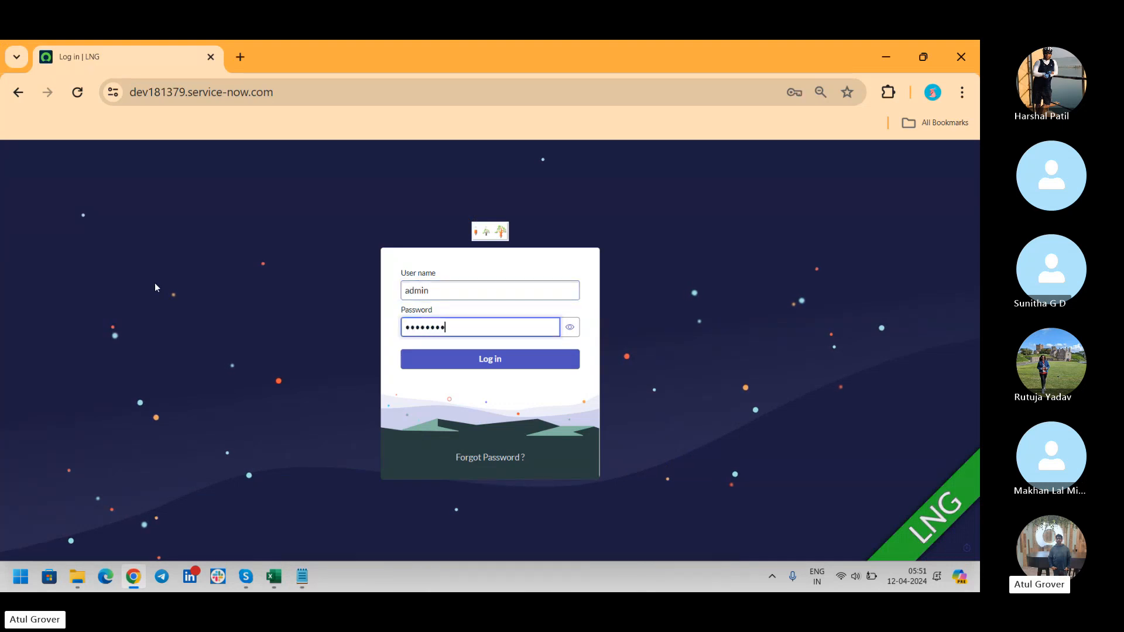
{"action": "key", "text": "Return"}
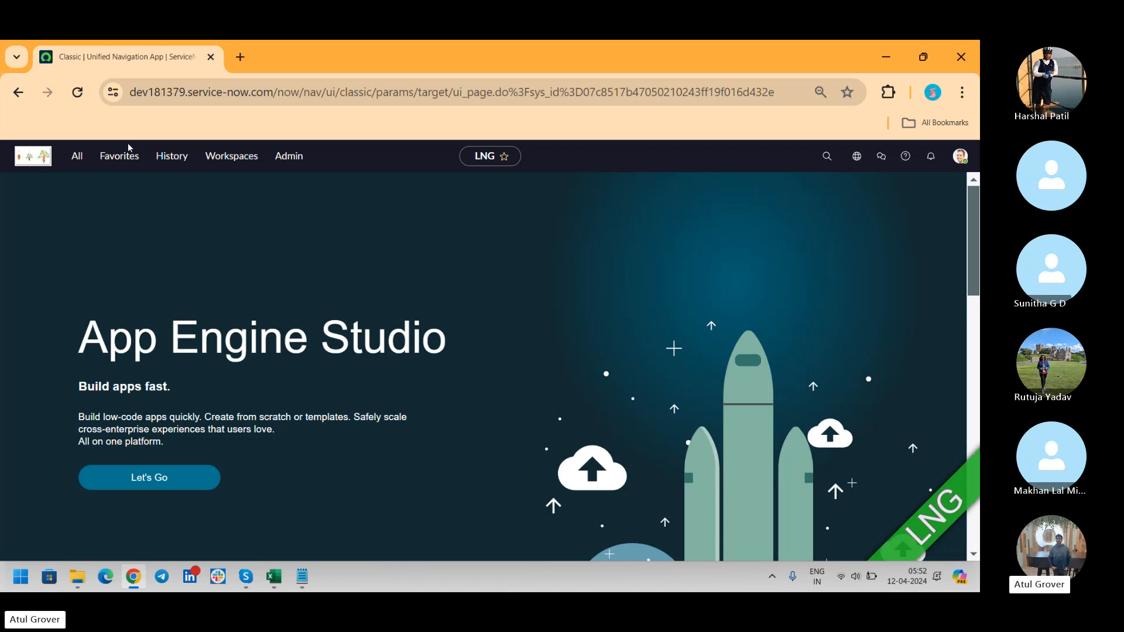
Filter the navigator for 'user a' and open User Administration > Users.
{"action": "left_click", "coordinate": [81, 159]}
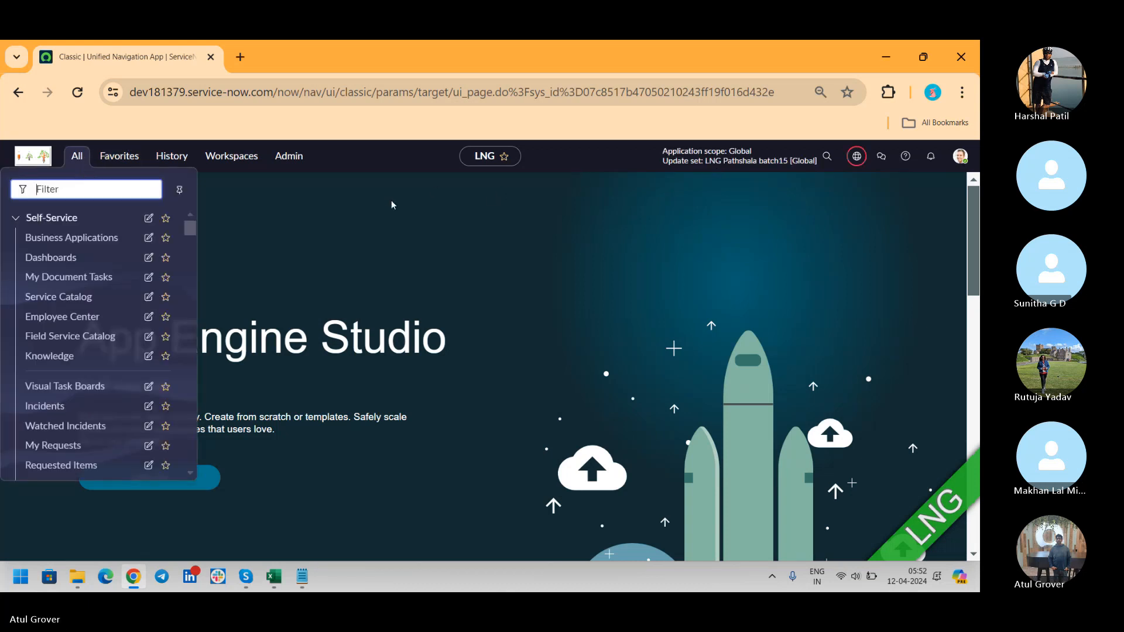
{"action": "type", "text": "user "}
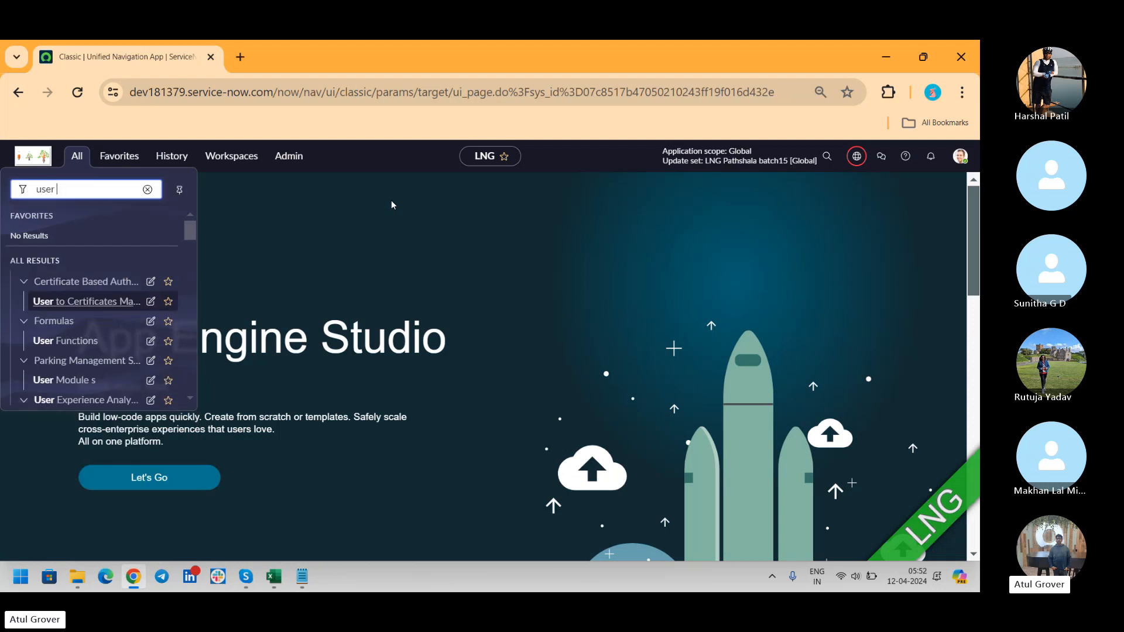
{"action": "type", "text": "a"}
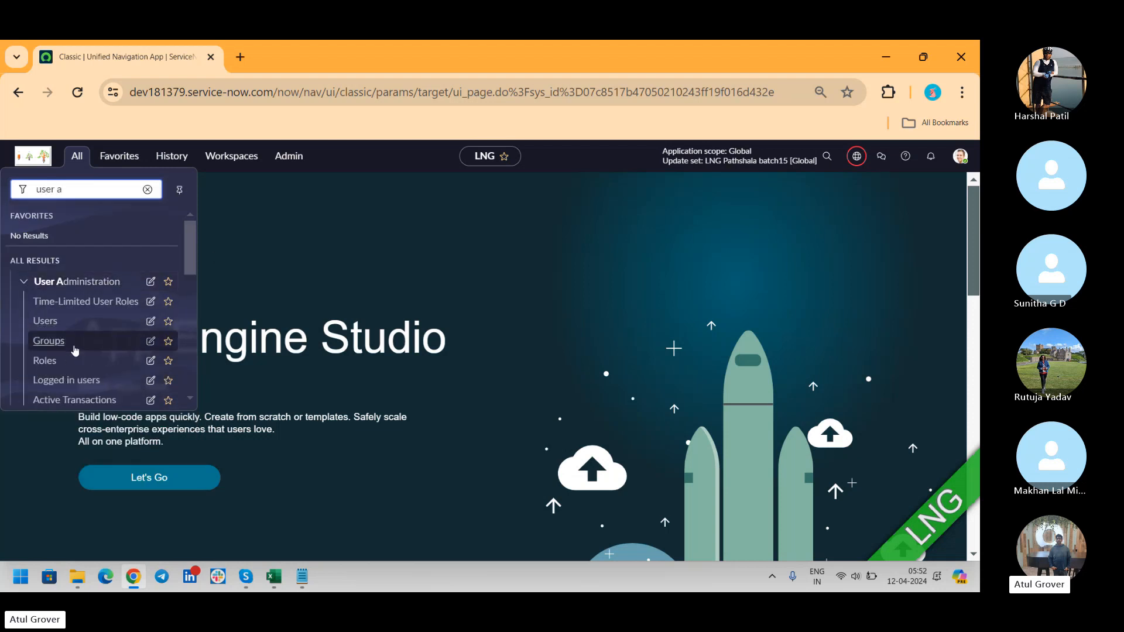
{"action": "left_click", "coordinate": [51, 322]}
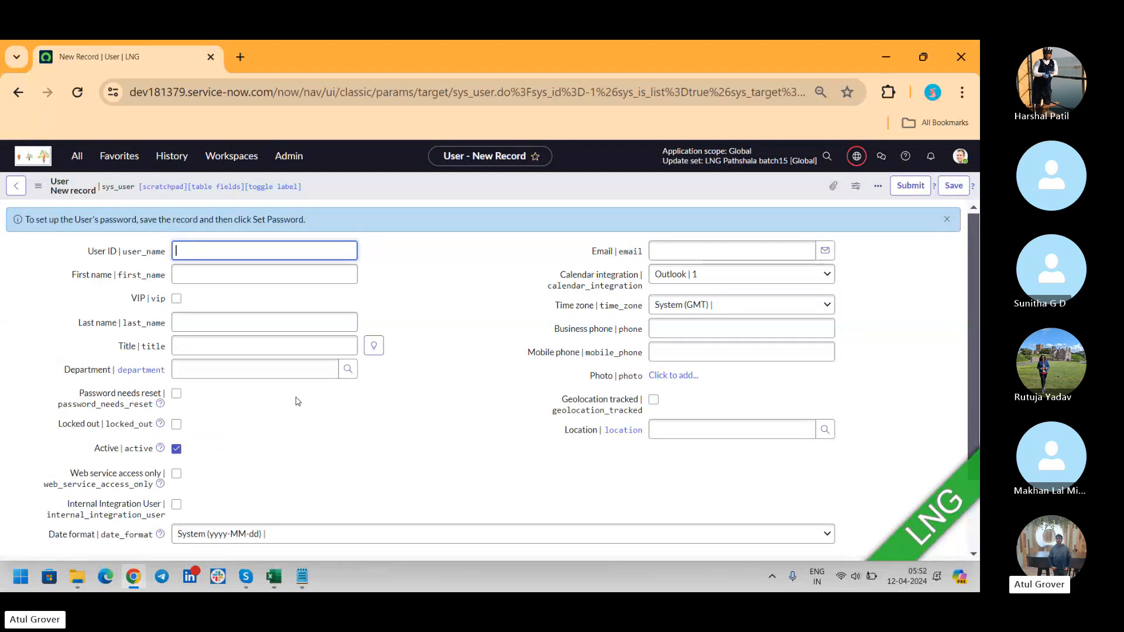
Switch from the new User form back to the Notepad Data notes.
{"action": "key", "text": "alt+Tab"}
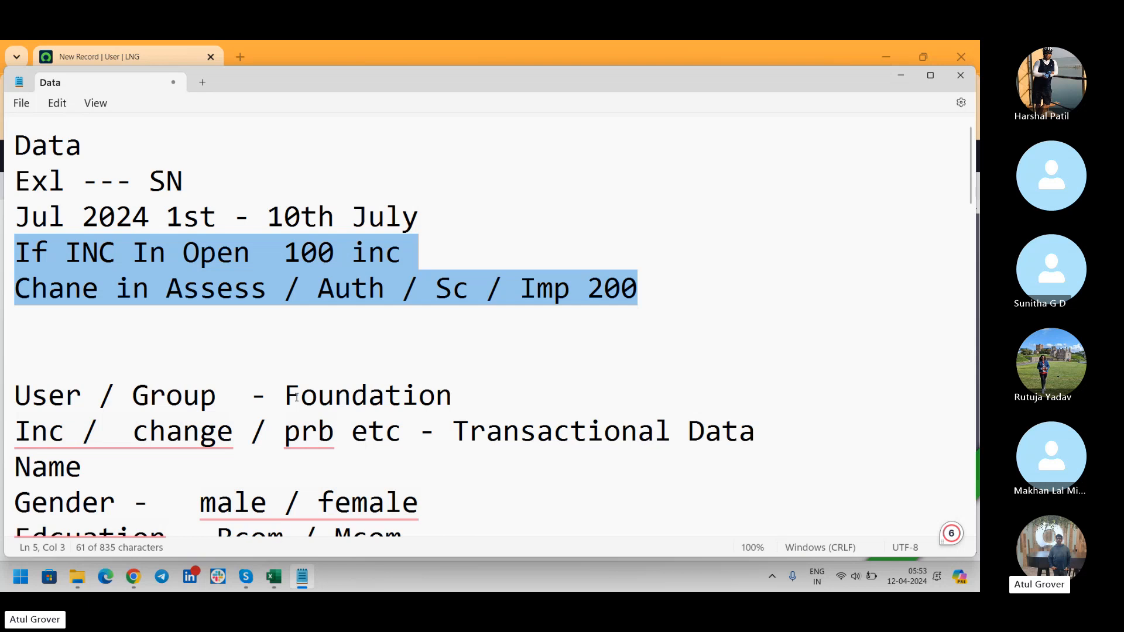
Add the line 'Transform Map -- > Import Set' below 'Imp 200' and select it.
{"action": "key", "text": "alt+Tab"}
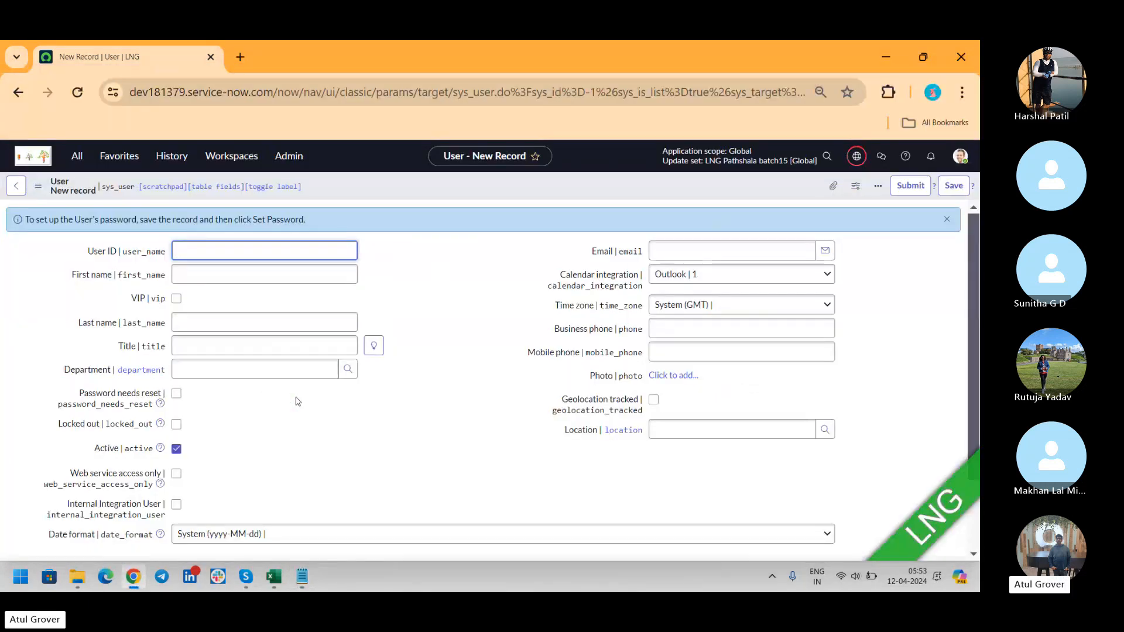
{"action": "key", "text": "alt+Tab"}
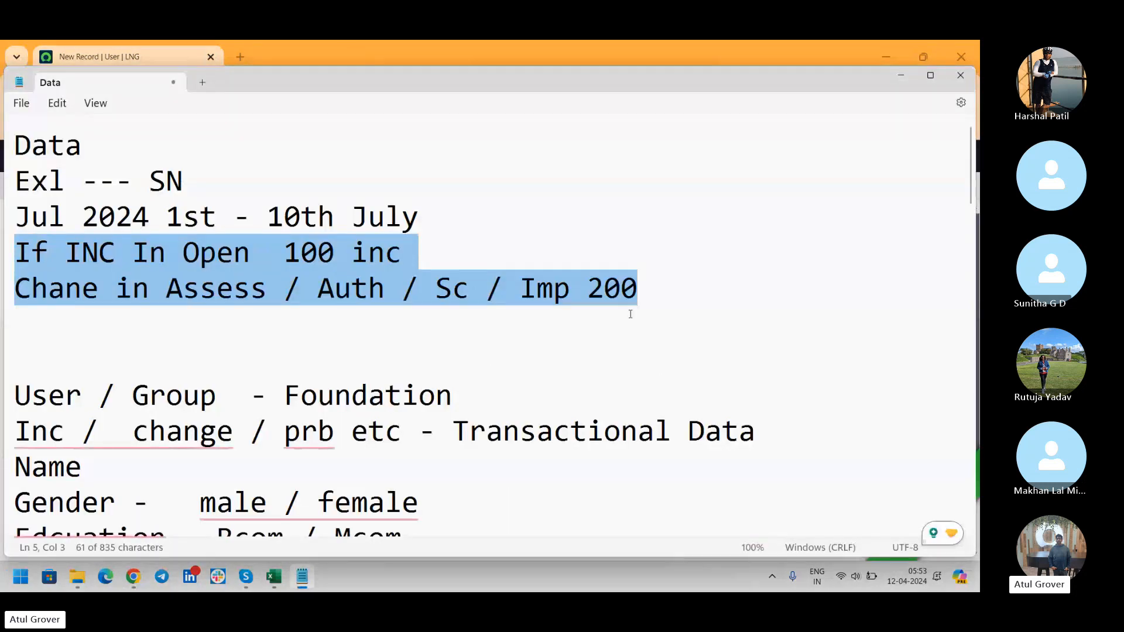
{"action": "left_click", "coordinate": [640, 304]}
{"action": "key", "text": "Return"}
{"action": "type", "text": "T"}
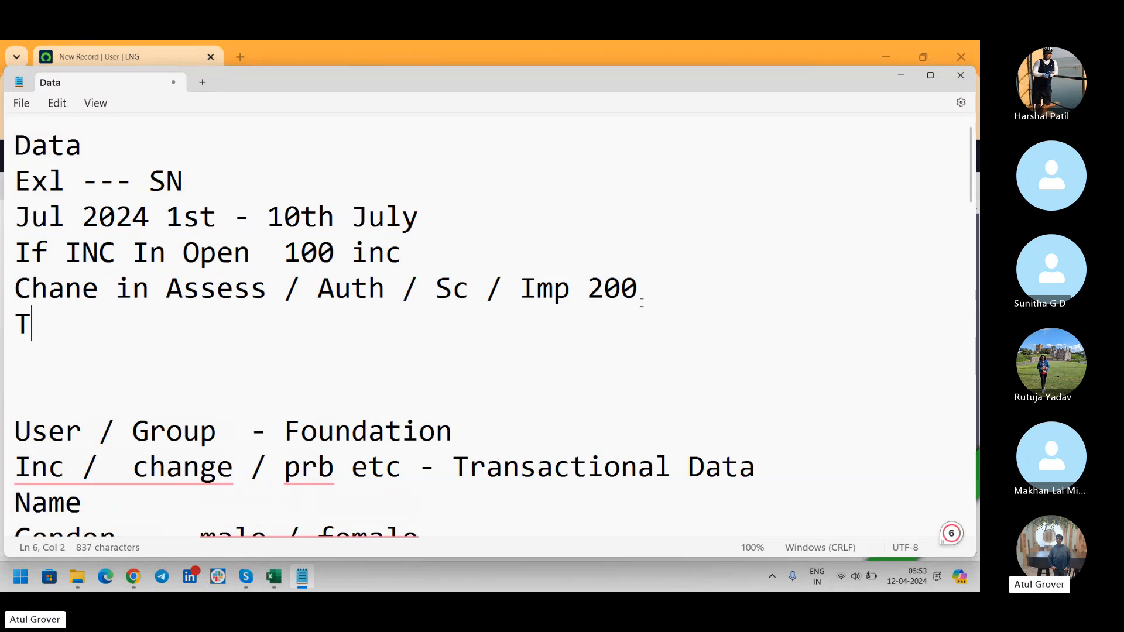
{"action": "type", "text": "ransfior"}
{"action": "key", "text": "BackSpace"}
{"action": "key", "text": "BackSpace"}
{"action": "key", "text": "BackSpace"}
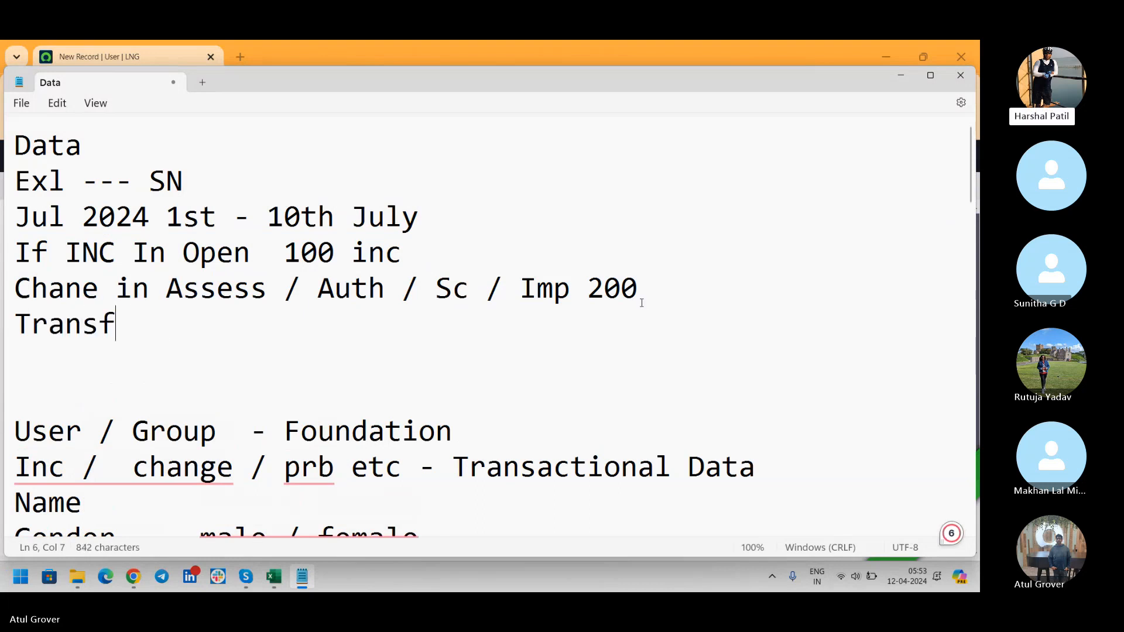
{"action": "type", "text": "orm Ma"}
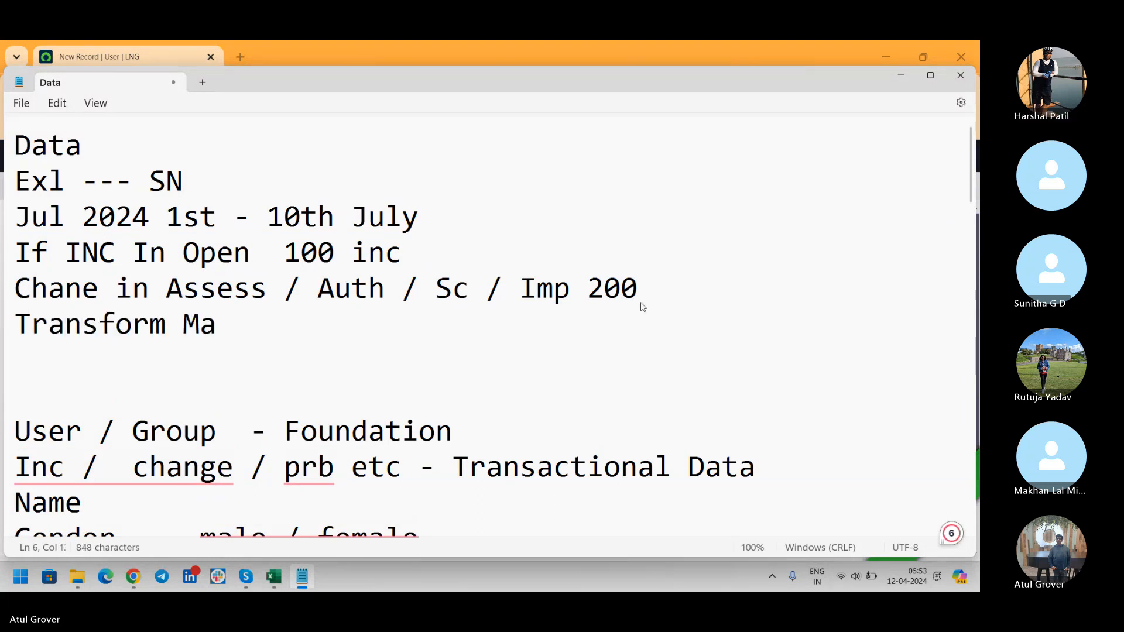
{"action": "type", "text": "p -- > Imp"}
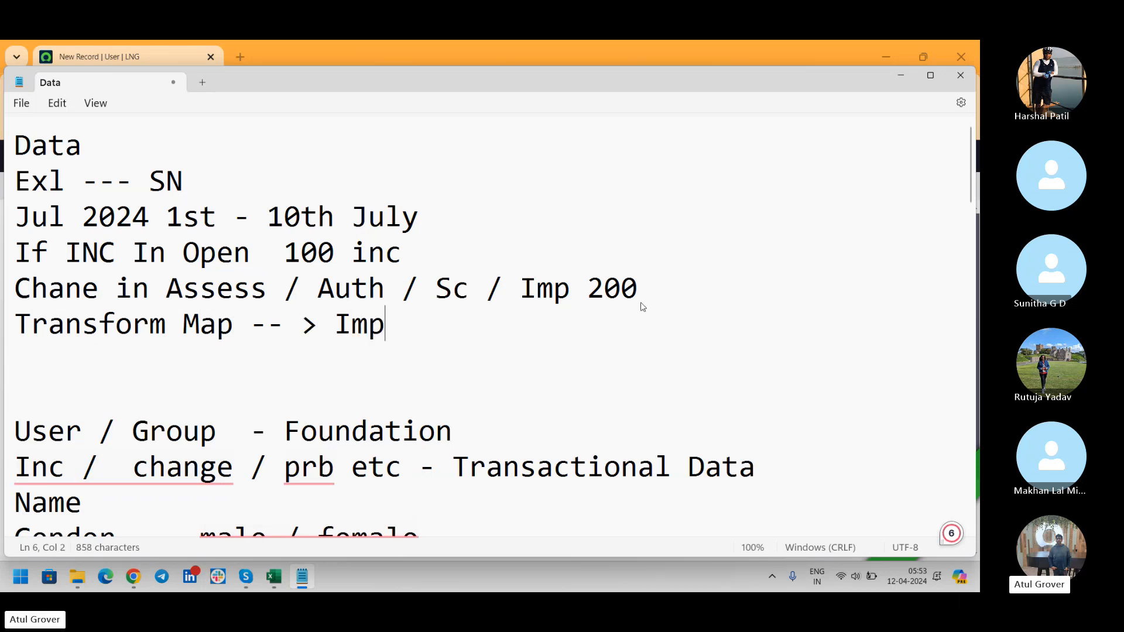
{"action": "type", "text": "ort Ser"}
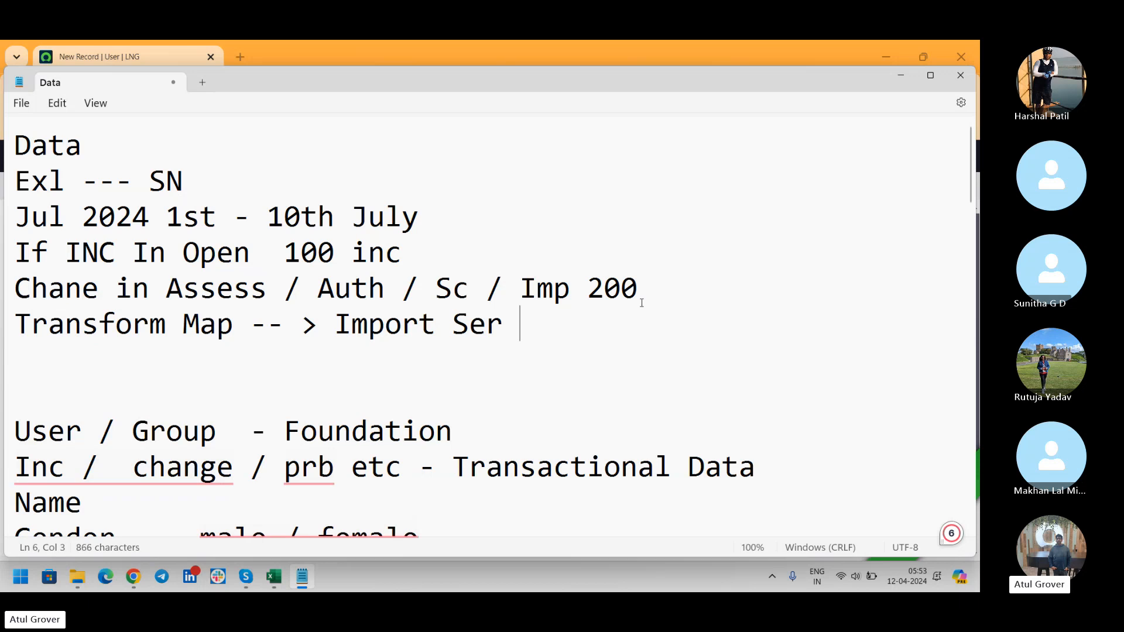
{"action": "key", "text": "BackSpace"}
{"action": "key", "text": "BackSpace"}
{"action": "type", "text": "t"}
{"action": "left_click", "coordinate": [510, 321]}
{"action": "left_click_drag", "start_coordinate": [510, 321], "coordinate": [3, 328]}
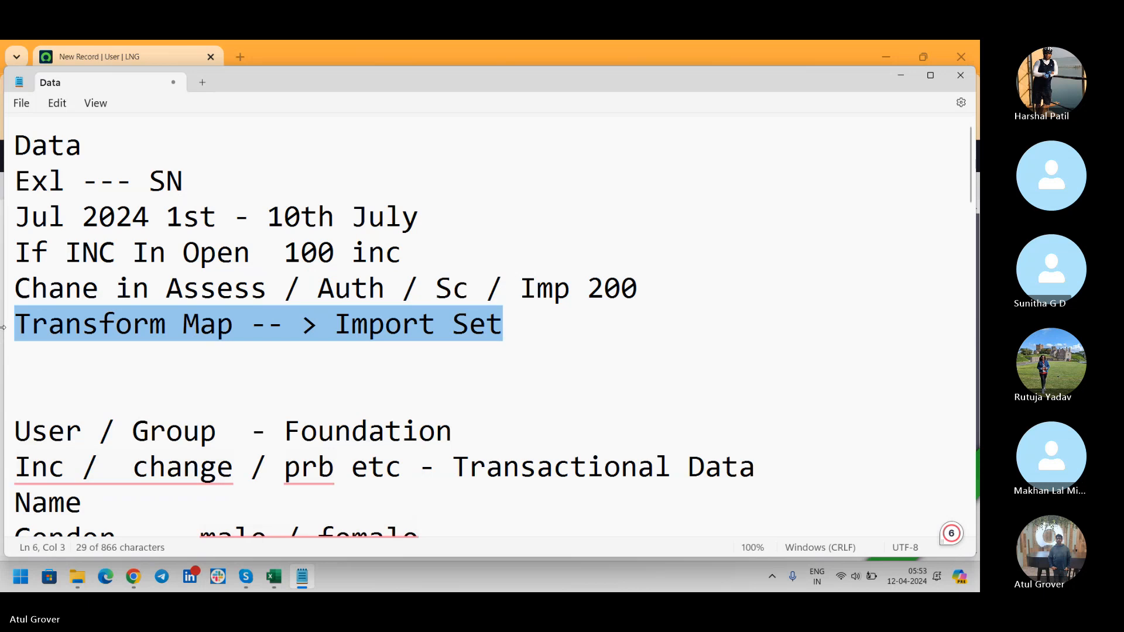
Switch from Notepad to the Skype call window.
{"action": "key", "text": "alt+Tab"}
{"action": "key", "text": "alt+Tab"}
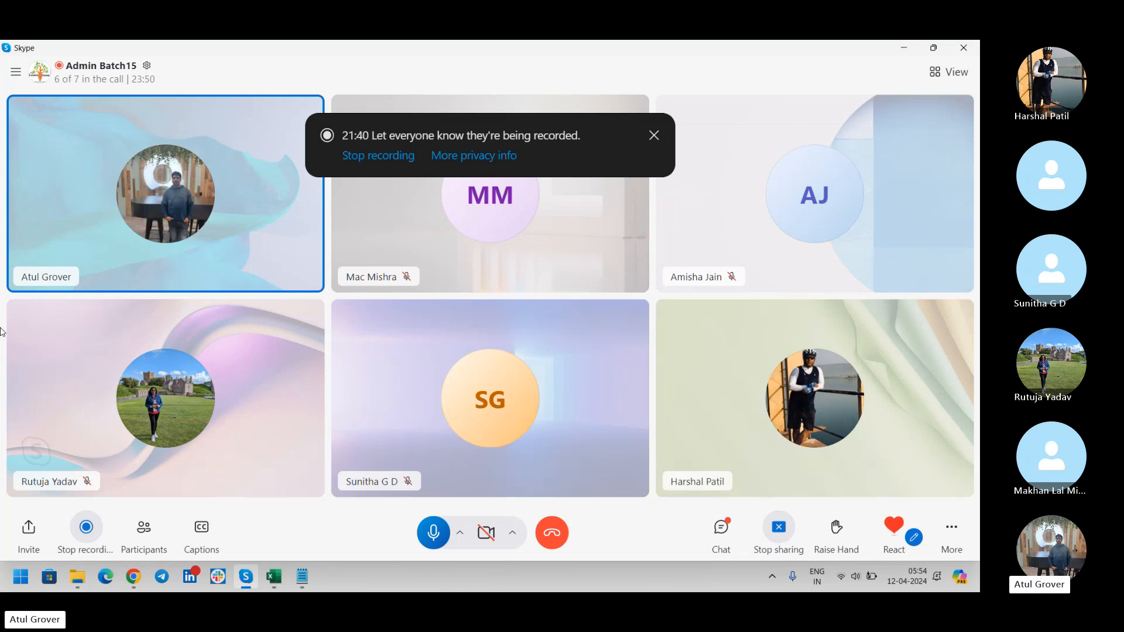
Return from the Skype call to the Notepad Data notes.
{"action": "key", "text": "alt+Tab"}
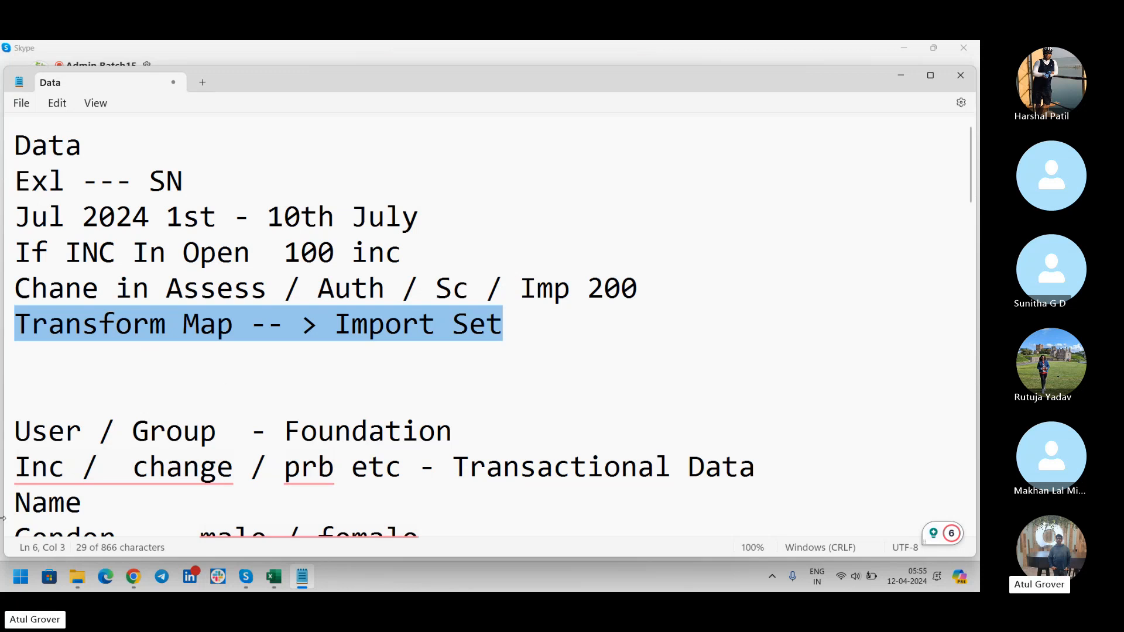
Add a 'Dev - Test - Prod' line below the Transform Map line.
{"action": "left_click", "coordinate": [548, 328]}
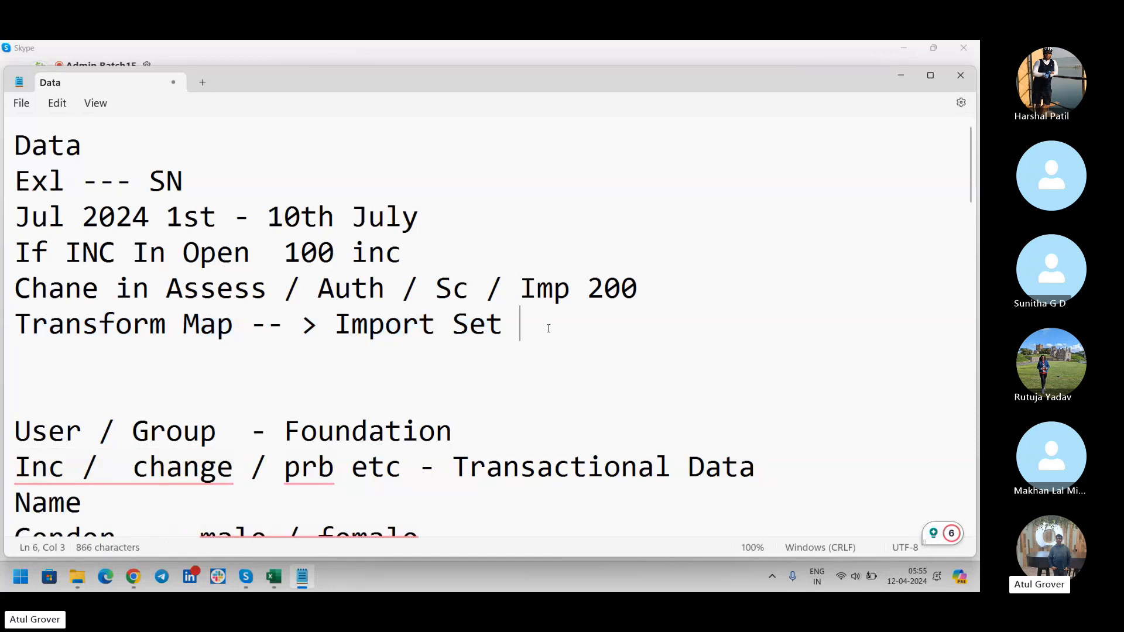
{"action": "key", "text": "Return"}
{"action": "key", "text": "Return"}
{"action": "type", "text": "Dev "}
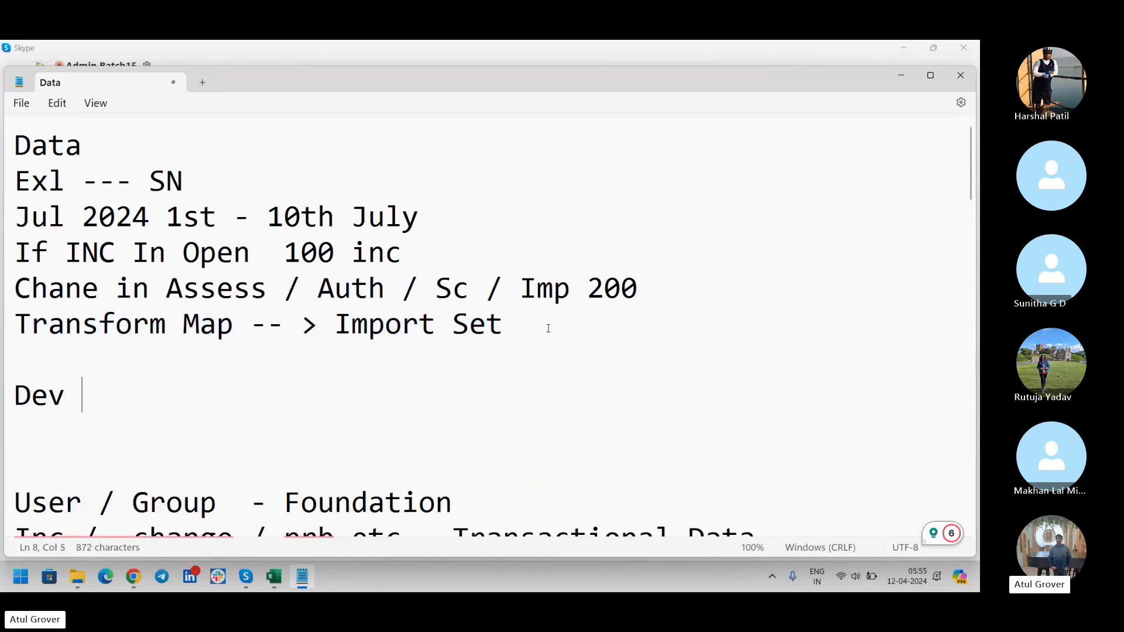
{"action": "type", "text": "- Test "}
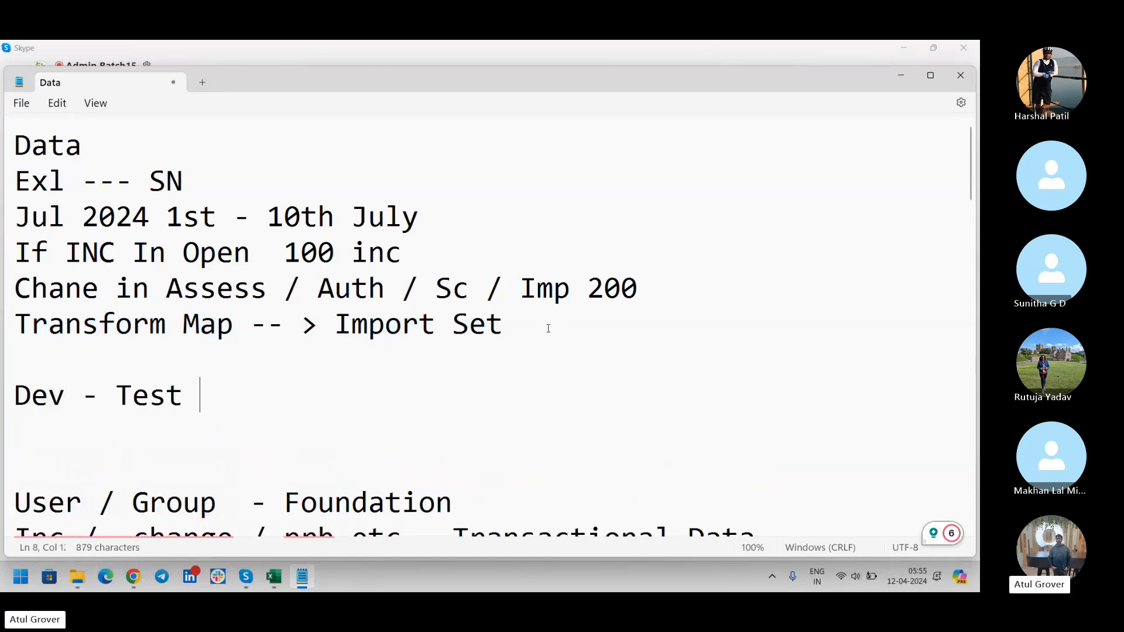
{"action": "type", "text": "- Profd"}
{"action": "key", "text": "BackSpace"}
{"action": "key", "text": "BackSpace"}
{"action": "key", "text": "BackSpace"}
{"action": "type", "text": "d"}
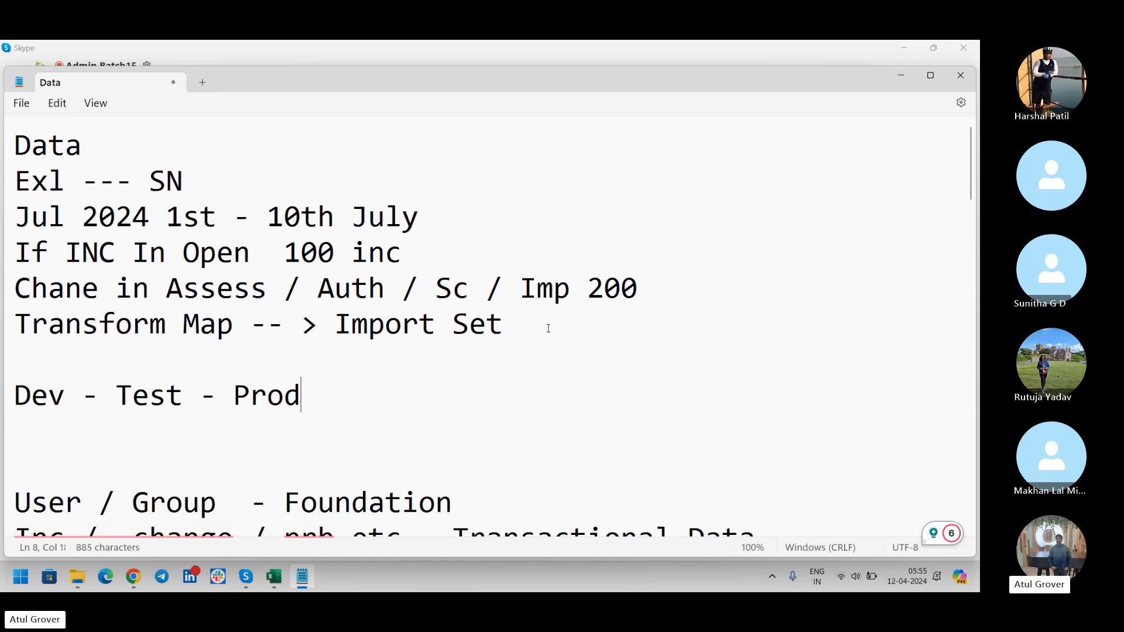
Type the line 'TM/In -- XML Import expport -- XML I/E' beneath it.
{"action": "key", "text": "Return"}
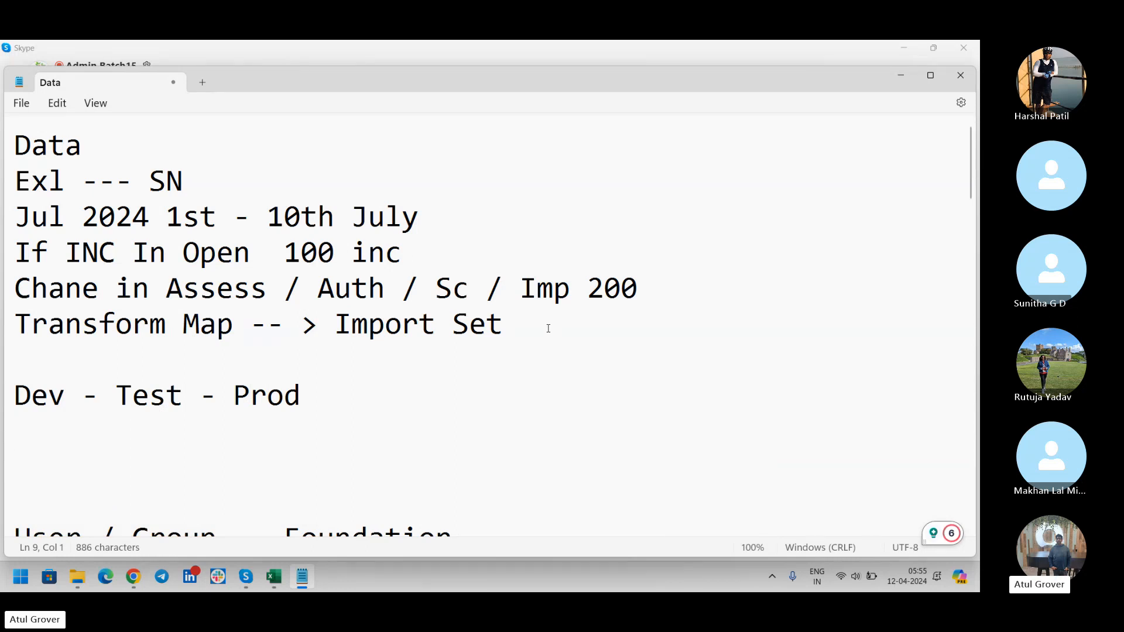
{"action": "type", "text": "Tramsfot"}
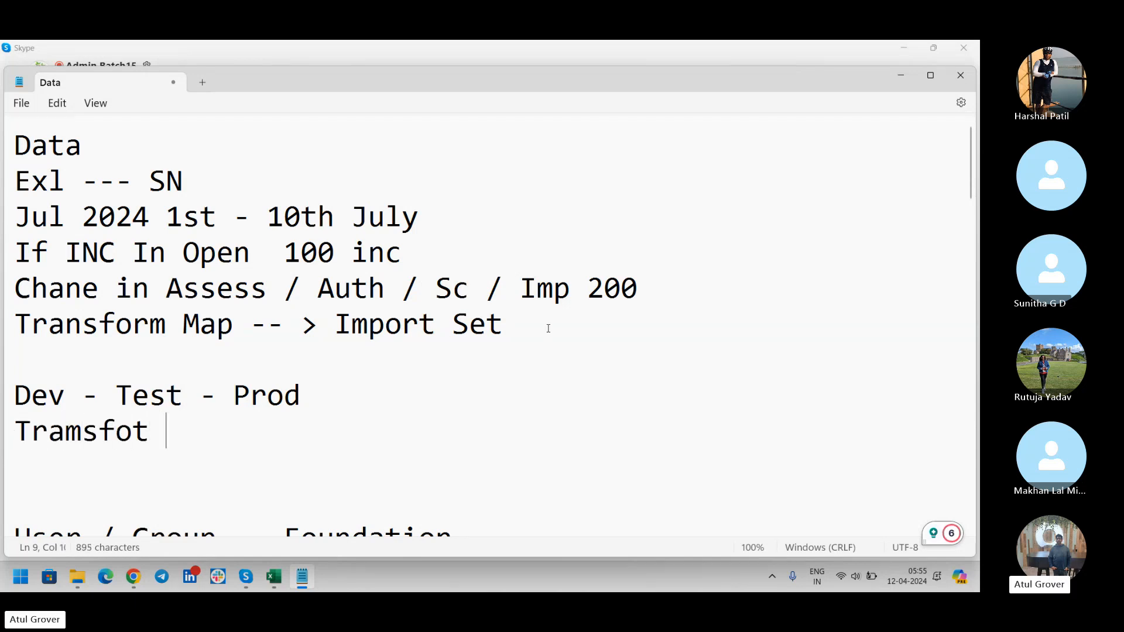
{"action": "key", "text": "BackSpace"}
{"action": "key", "text": "BackSpace"}
{"action": "type", "text": "r"}
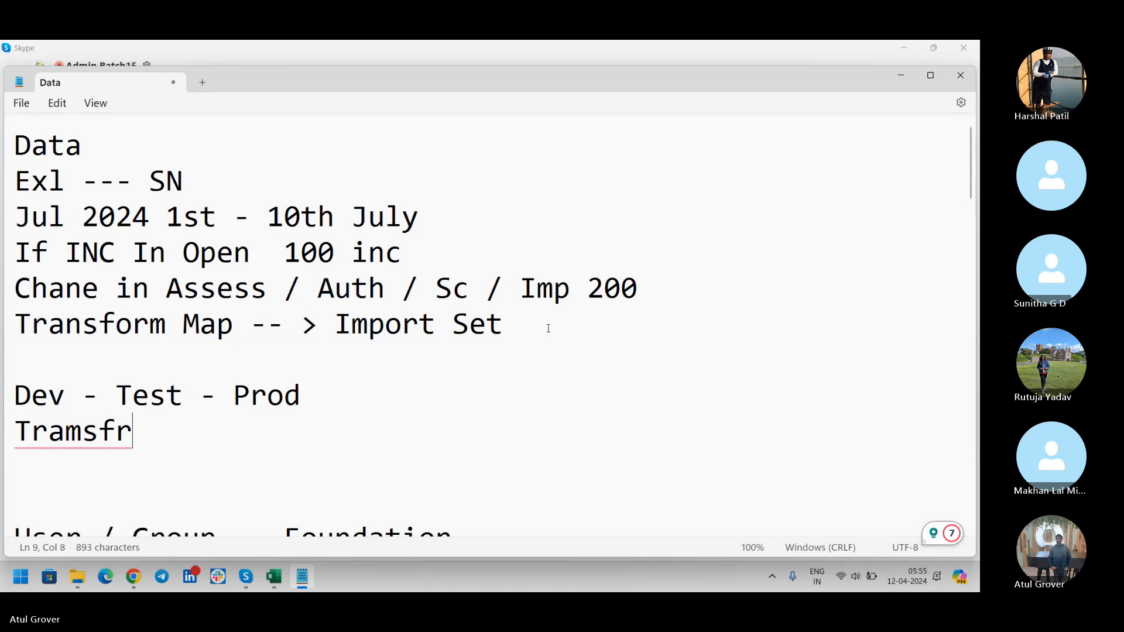
{"action": "key", "text": "BackSpace"}
{"action": "type", "text": "am"}
{"action": "key", "text": "BackSpace"}
{"action": "key", "text": "BackSpace"}
{"action": "key", "text": "BackSpace"}
{"action": "key", "text": "BackSpace"}
{"action": "key", "text": "BackSpace"}
{"action": "key", "text": "BackSpace"}
{"action": "key", "text": "BackSpace"}
{"action": "key", "text": "BackSpace"}
{"action": "key", "text": "BackSpace"}
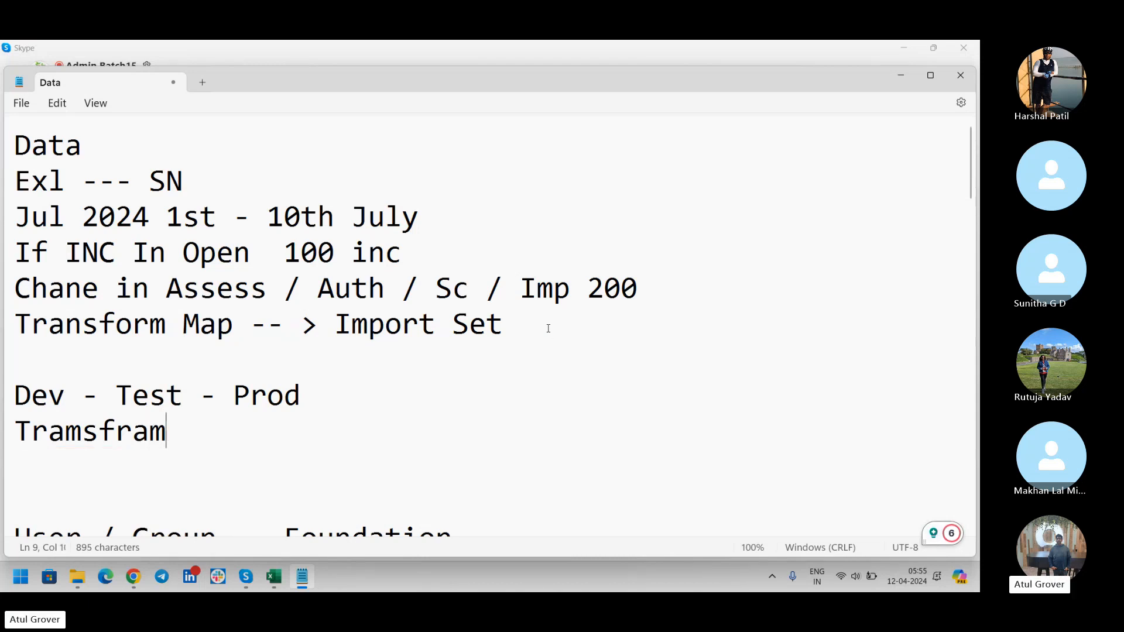
{"action": "type", "text": "M"}
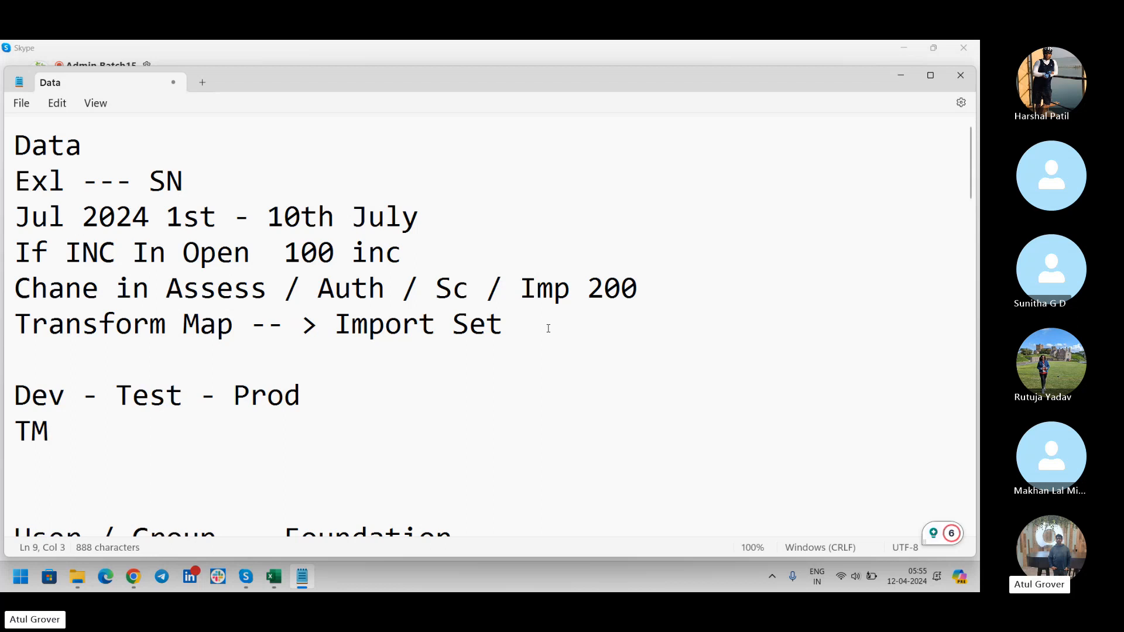
{"action": "type", "text": "/In"}
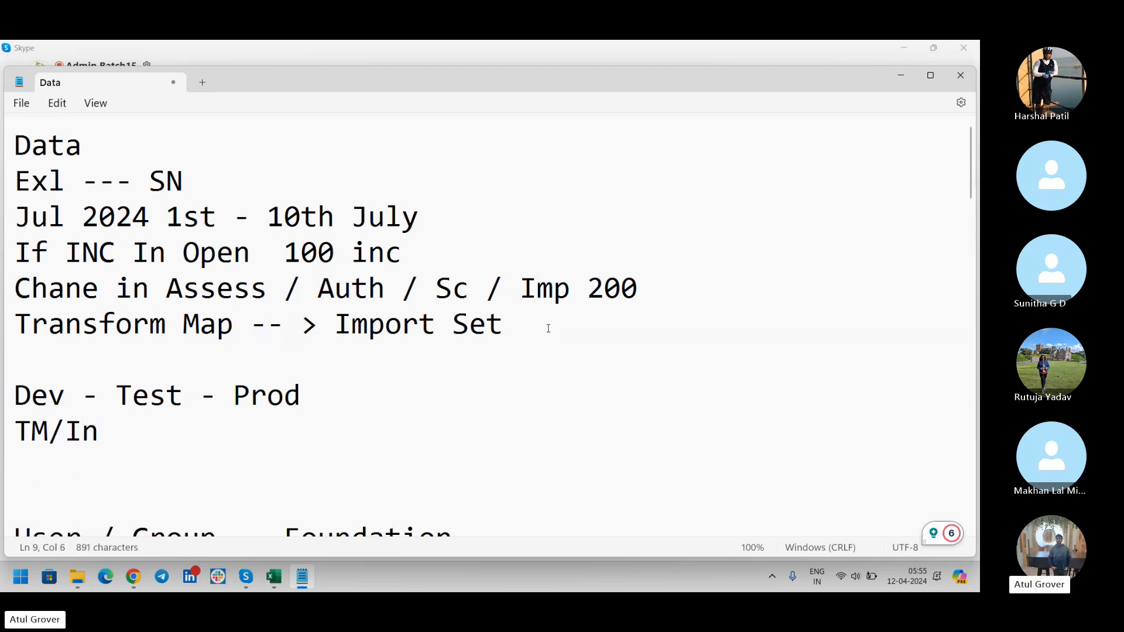
{"action": "type", "text": " -"}
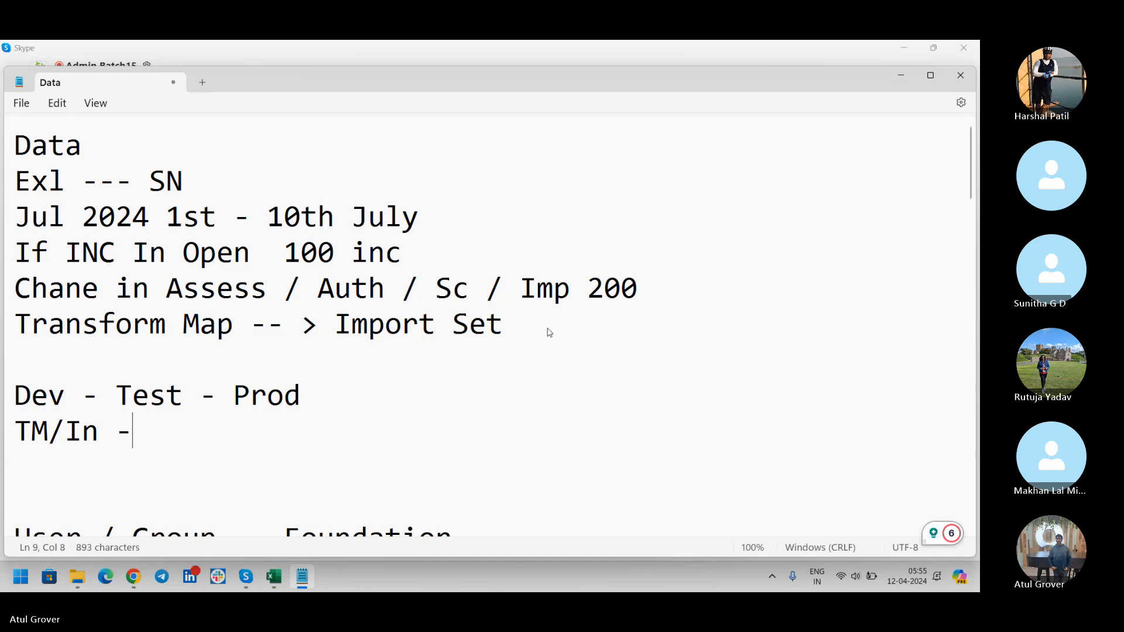
{"action": "type", "text": "-"}
{"action": "type", "text": "X"}
{"action": "key", "text": "BackSpace"}
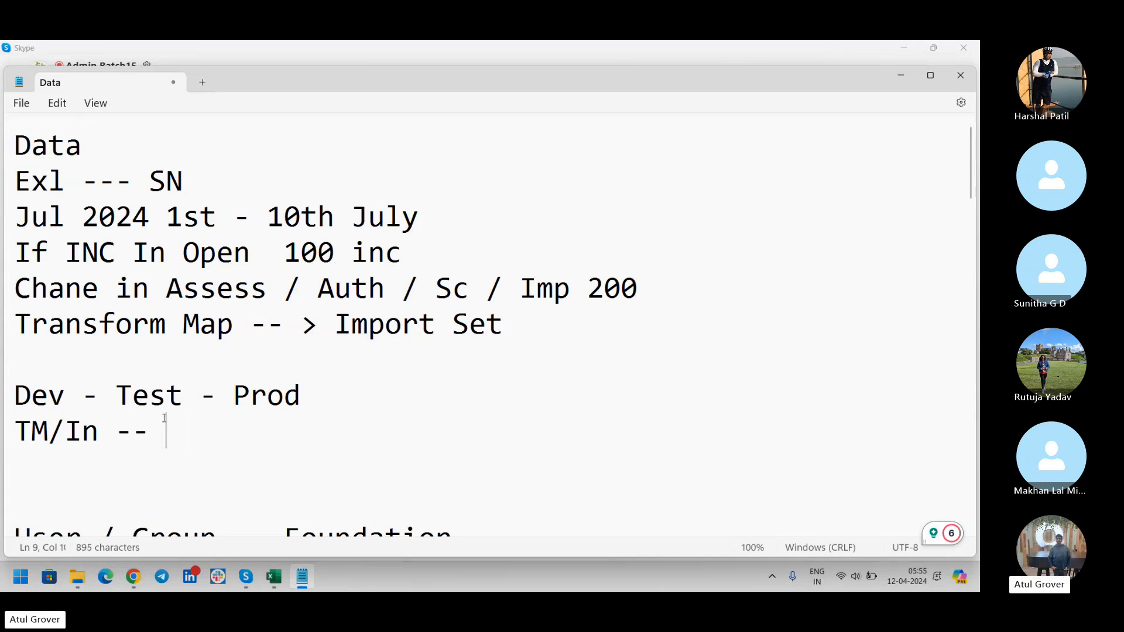
{"action": "type", "text": "XML /Inp"}
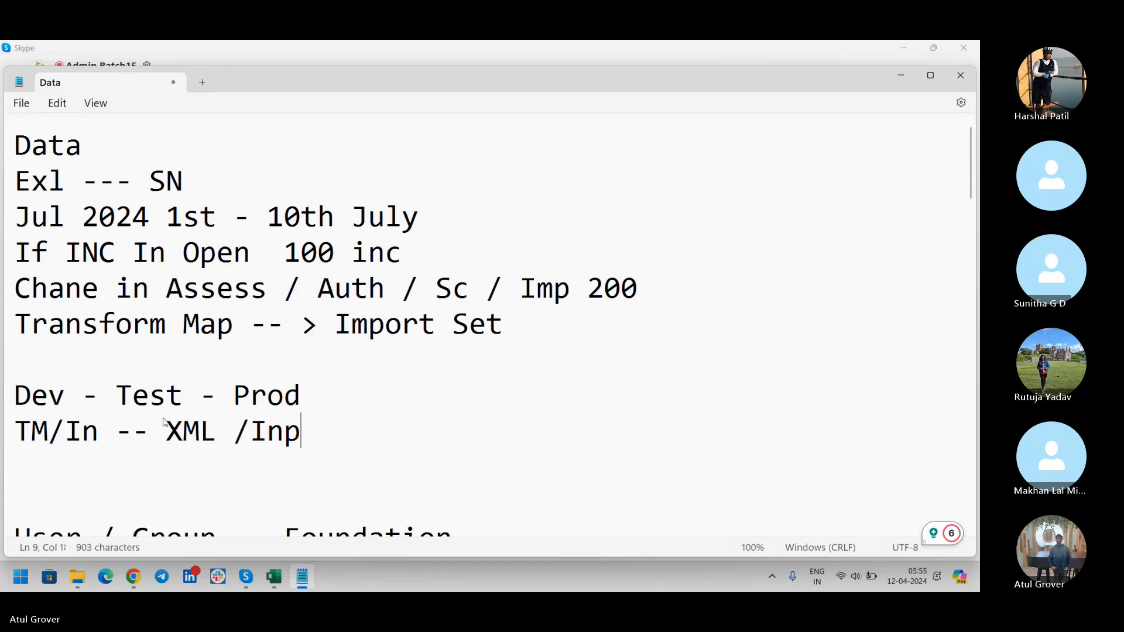
{"action": "key", "text": "BackSpace"}
{"action": "key", "text": "BackSpace"}
{"action": "key", "text": "BackSpace"}
{"action": "key", "text": "BackSpace"}
{"action": "key", "text": "BackSpace"}
{"action": "type", "text": "Import exp"}
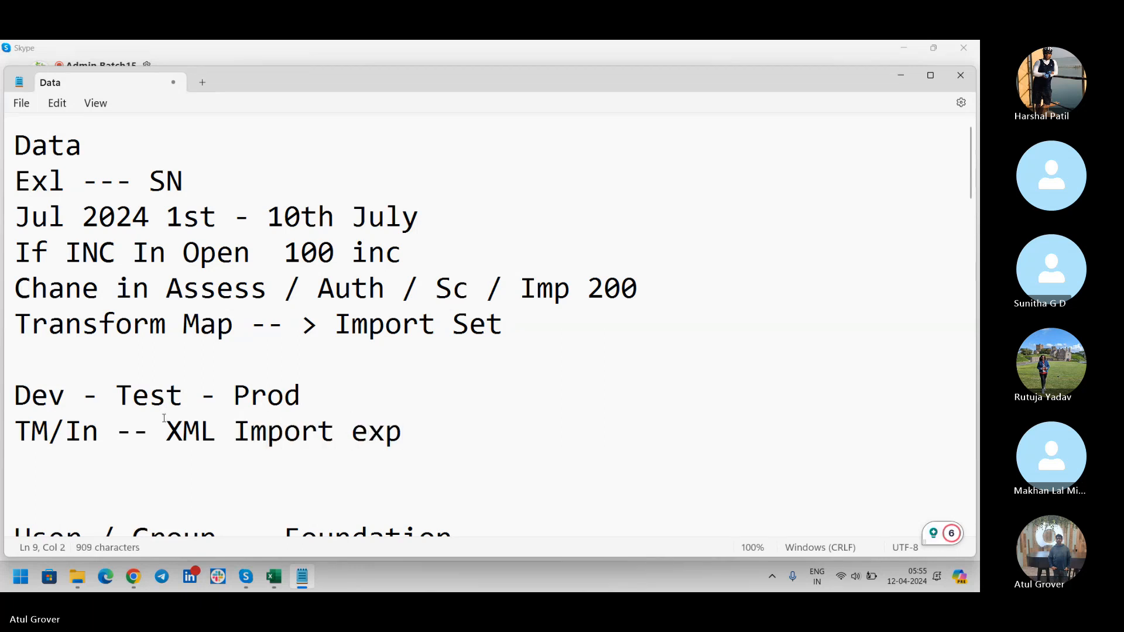
{"action": "type", "text": "port "}
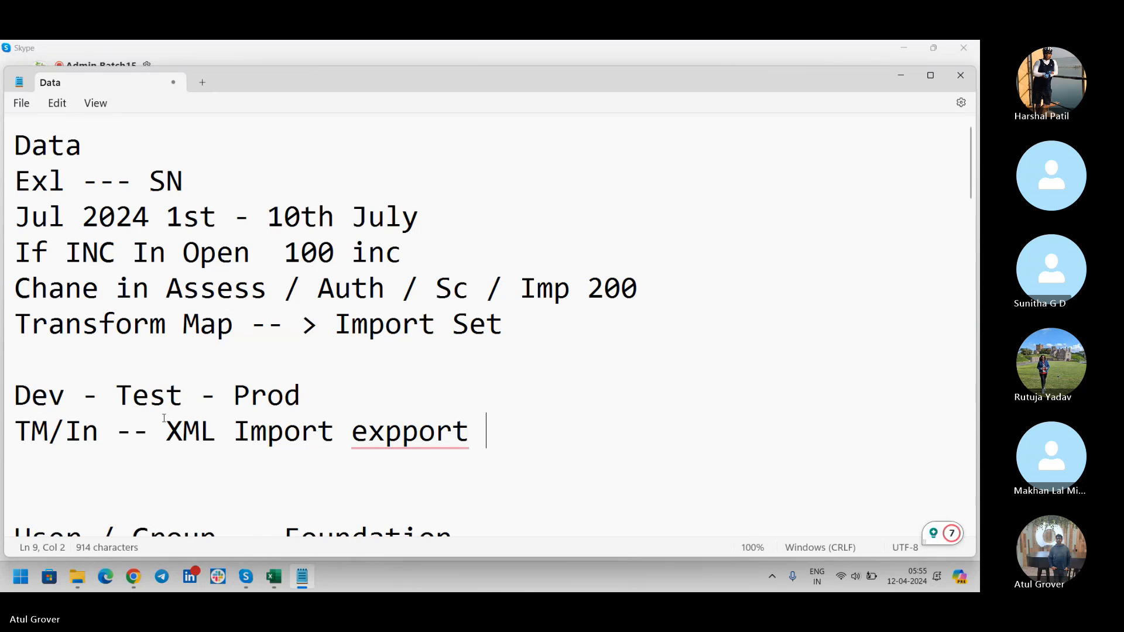
{"action": "type", "text": "-- XML Im"}
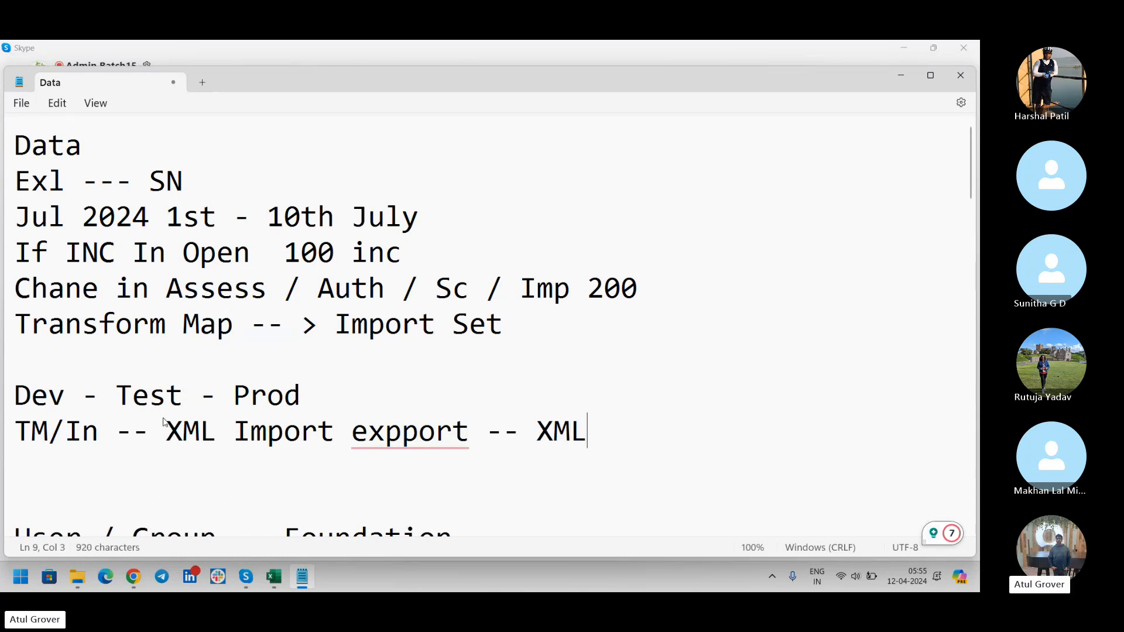
{"action": "key", "text": "BackSpace"}
{"action": "type", "text": "/E"}
Fix 'expport' to 'export' in the TM/In line, then switch to Skype.
{"action": "left_click_drag", "start_coordinate": [98, 433], "coordinate": [3, 422]}
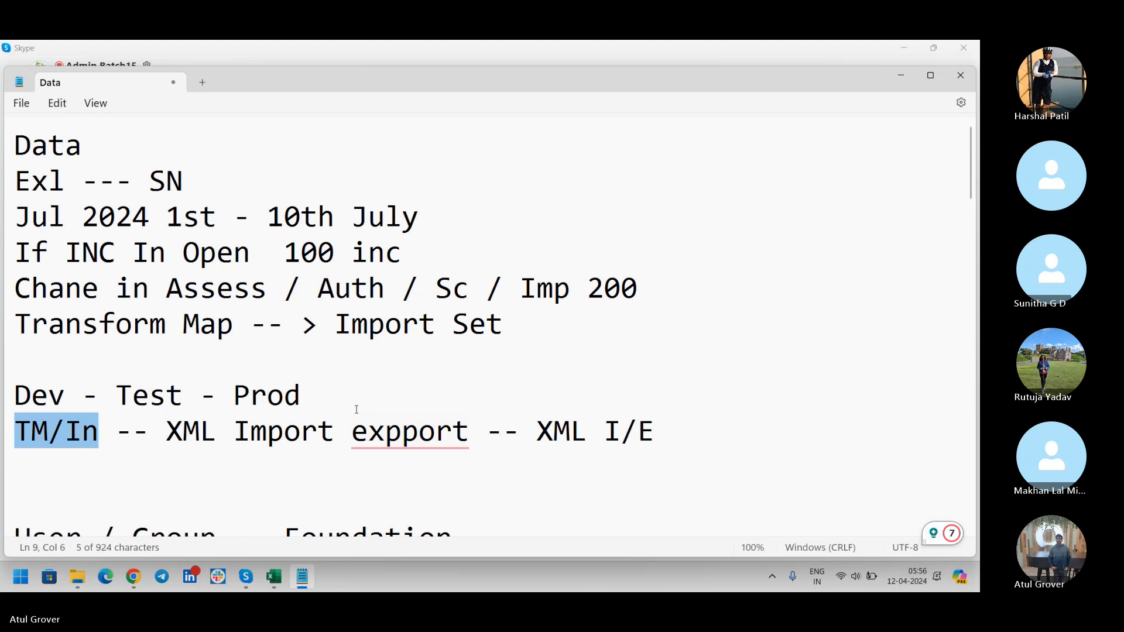
{"action": "left_click", "coordinate": [397, 426]}
{"action": "key", "text": "BackSpace"}
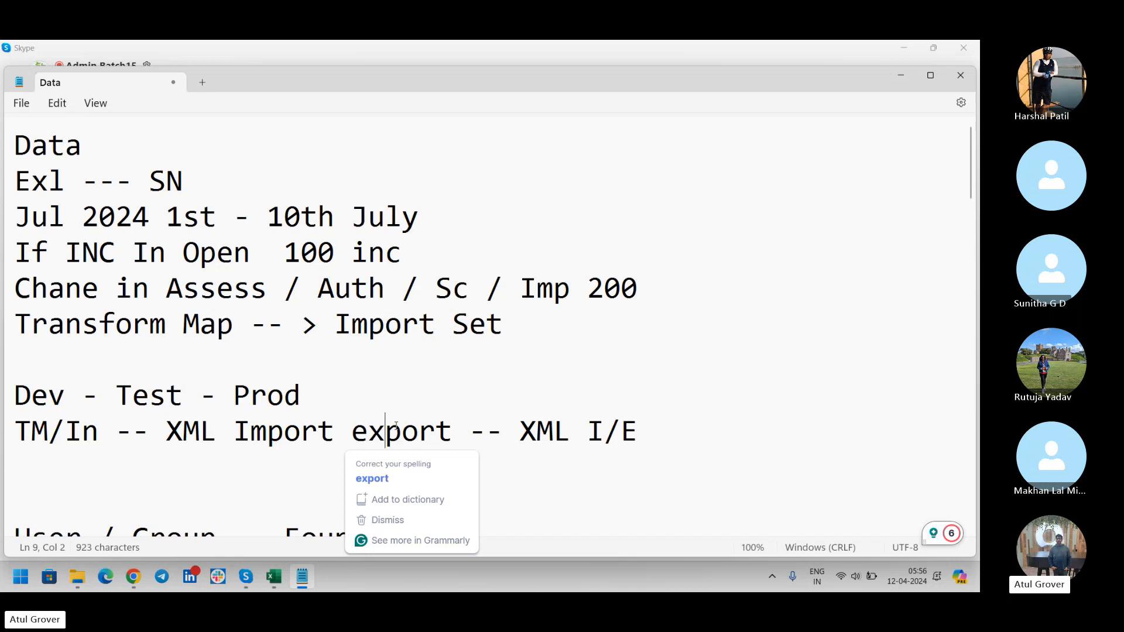
{"action": "key", "text": "alt+Tab"}
{"action": "key", "text": "alt+Tab"}
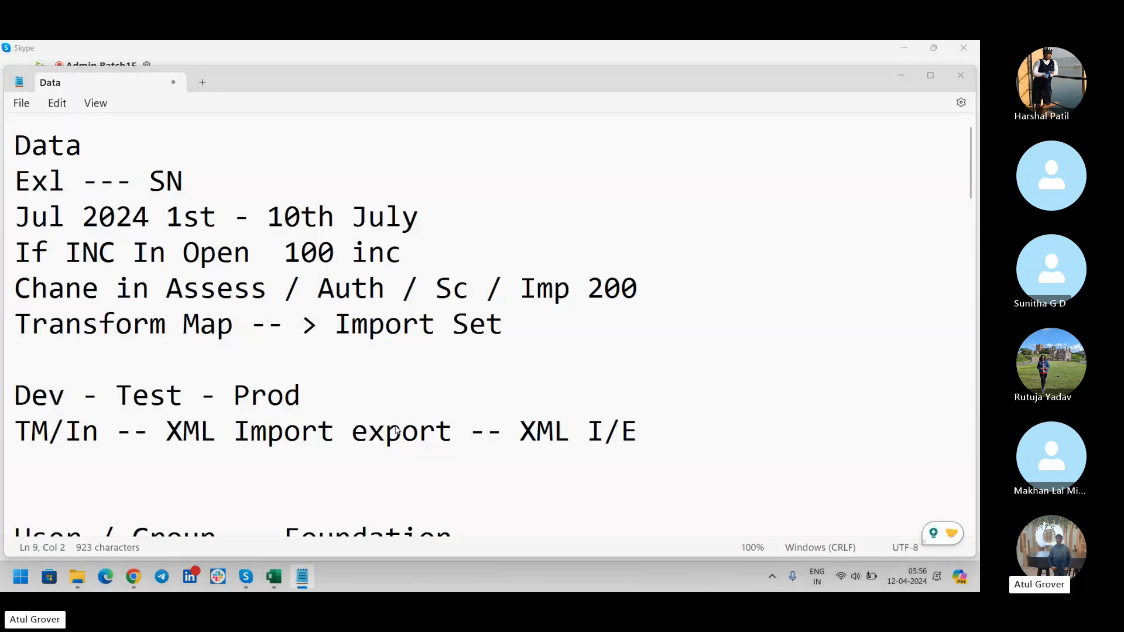
{"action": "key", "text": "alt+Tab"}
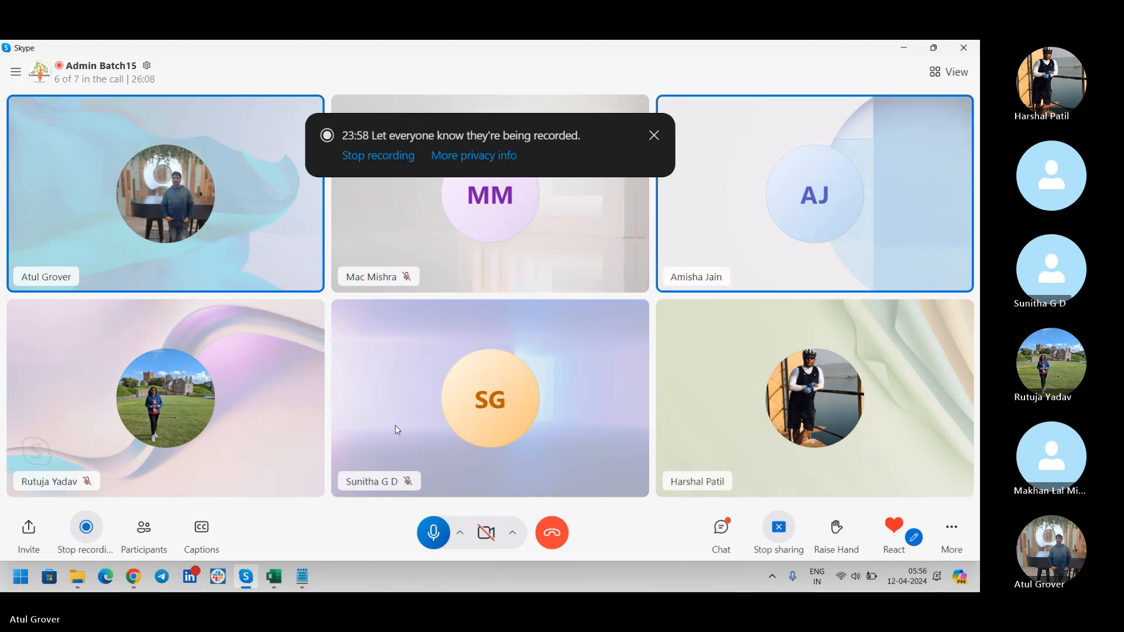
Lower the system volume a notch and switch back to the Notepad Data notes.
{"action": "key", "text": "XF86AudioLowerVolume"}
{"action": "key", "text": "XF86AudioLowerVolume"}
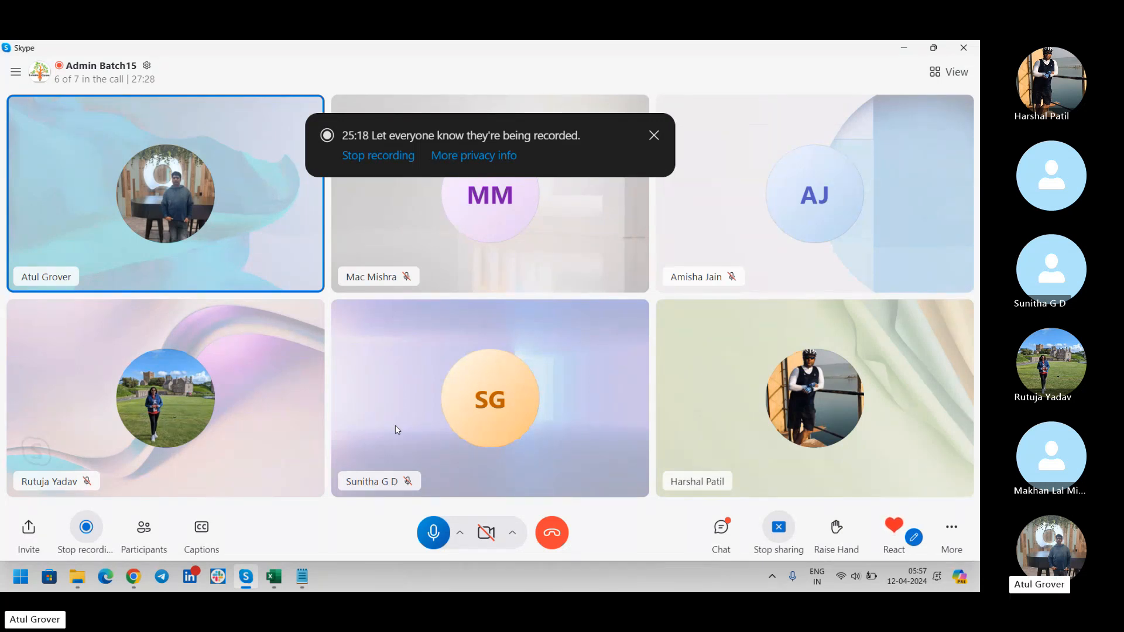
{"action": "key", "text": "alt+Tab"}
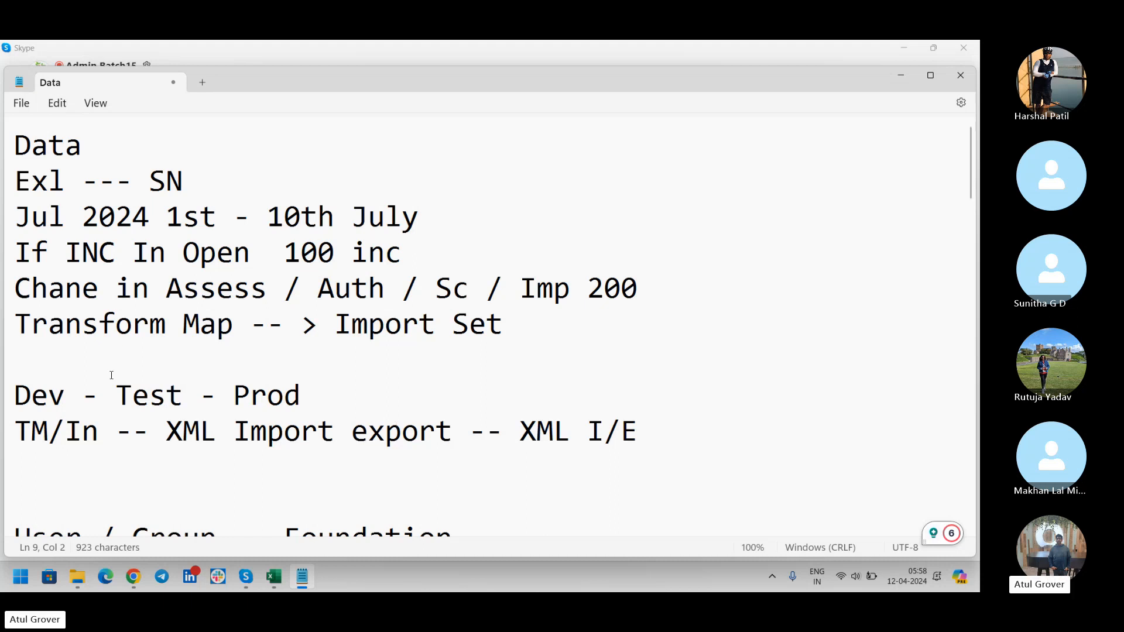
Append the example values EX123 to the Exl --- SN line and INC000000100 to the 100 inc line.
{"action": "left_click", "coordinate": [235, 184]}
{"action": "type", "text": "EX123"}
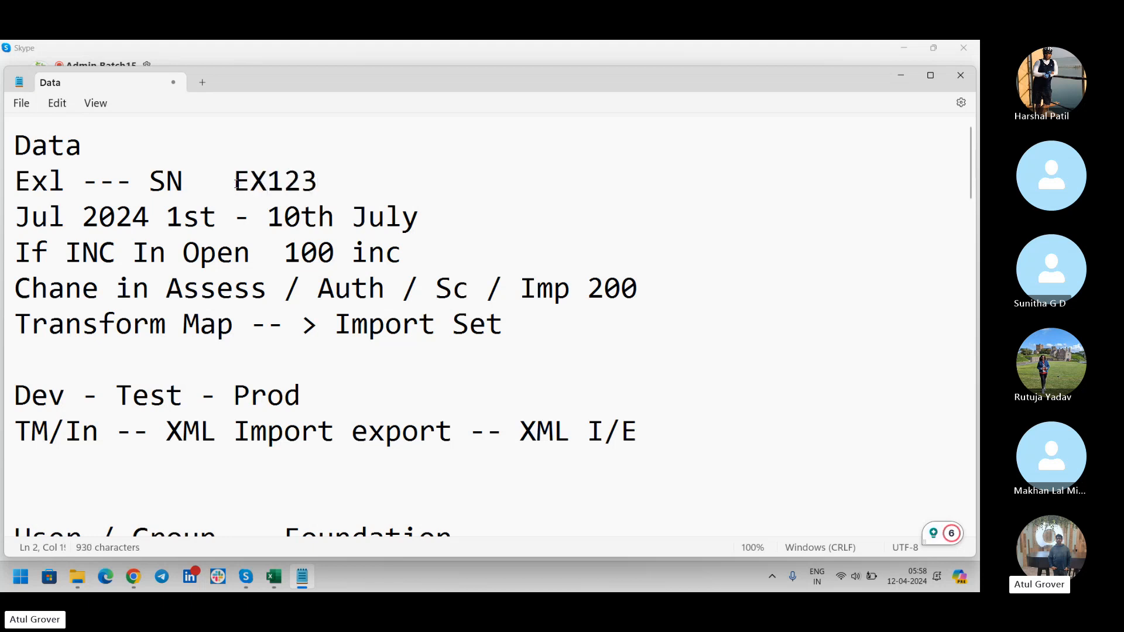
{"action": "left_click", "coordinate": [424, 254]}
{"action": "type", "text": "INC0000001"}
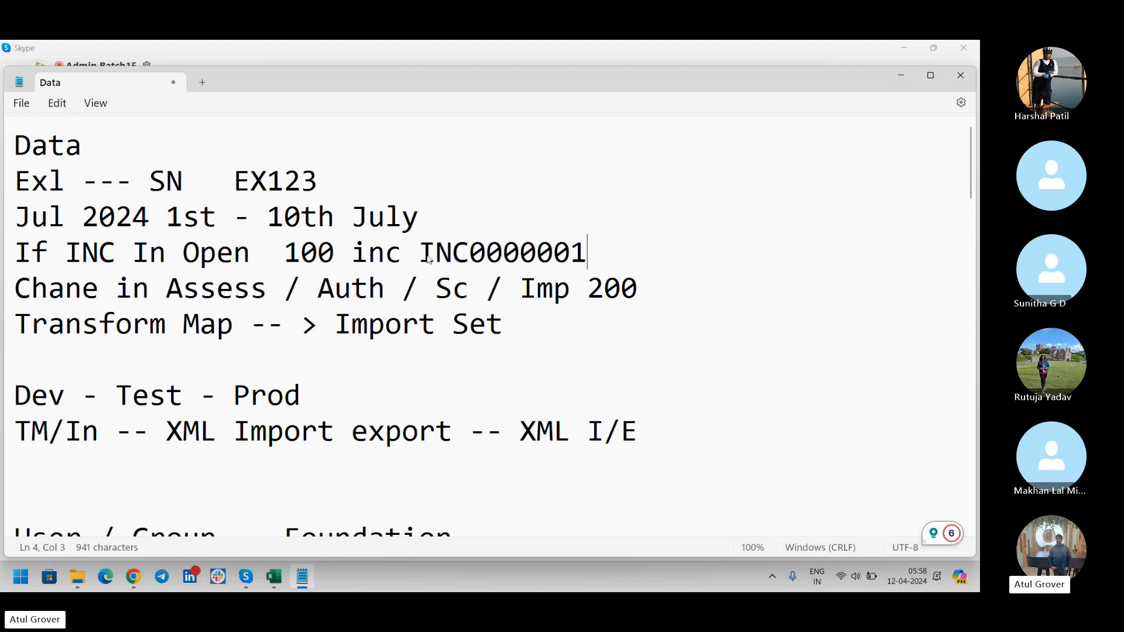
{"action": "type", "text": "00"}
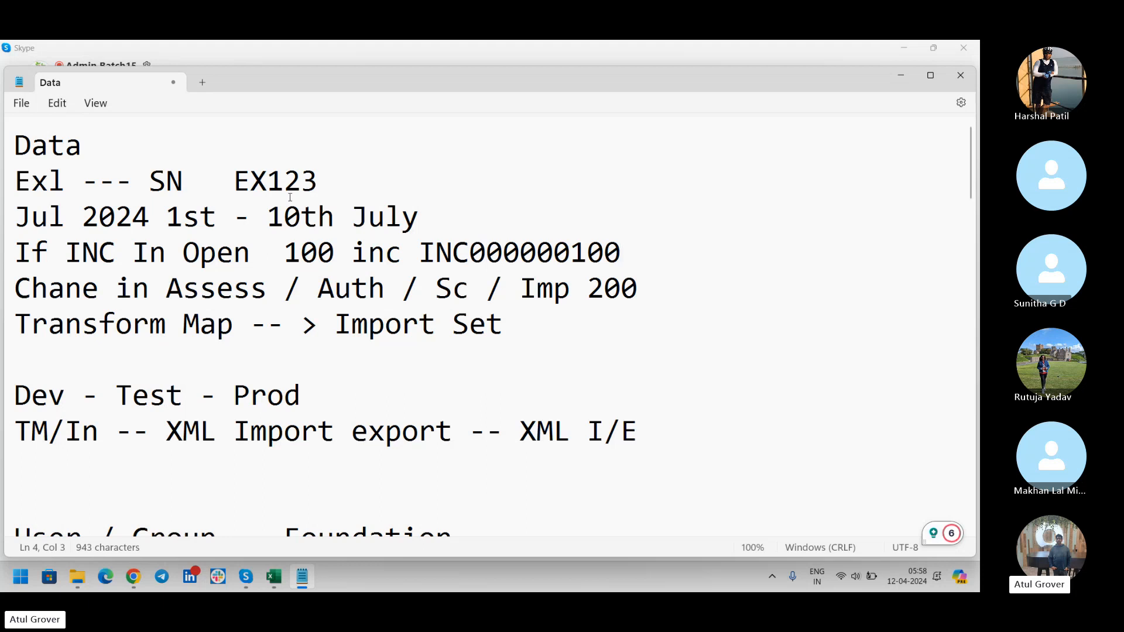
Highlight EX123 and INC000000100 in the notes, then return to the Skype call.
{"action": "left_click_drag", "start_coordinate": [318, 181], "coordinate": [233, 181]}
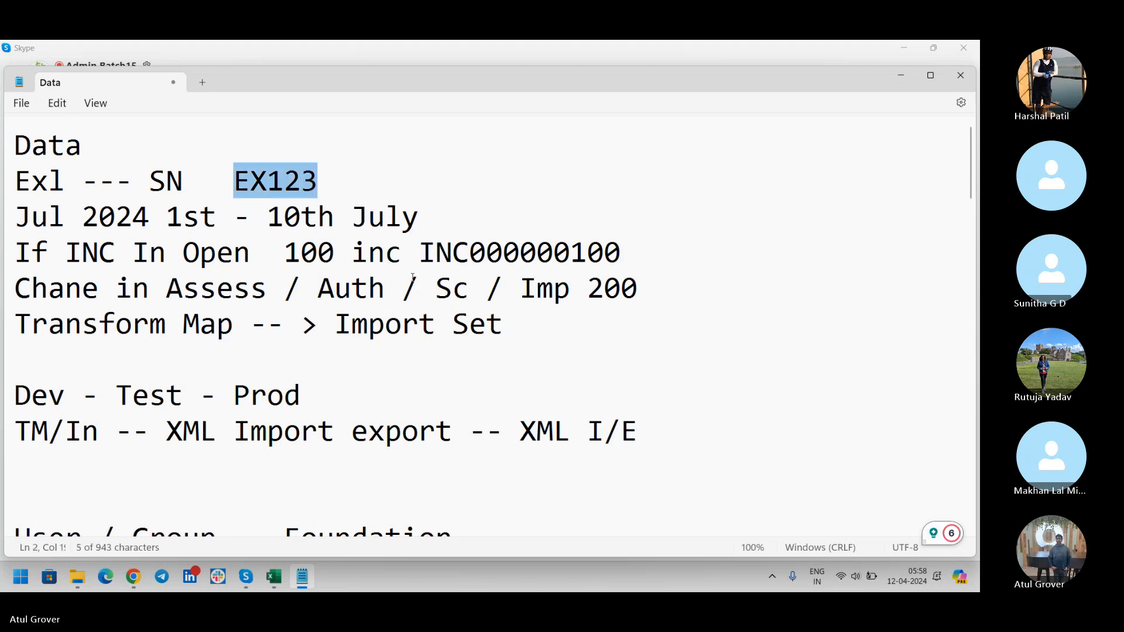
{"action": "left_click_drag", "start_coordinate": [419, 253], "coordinate": [622, 250]}
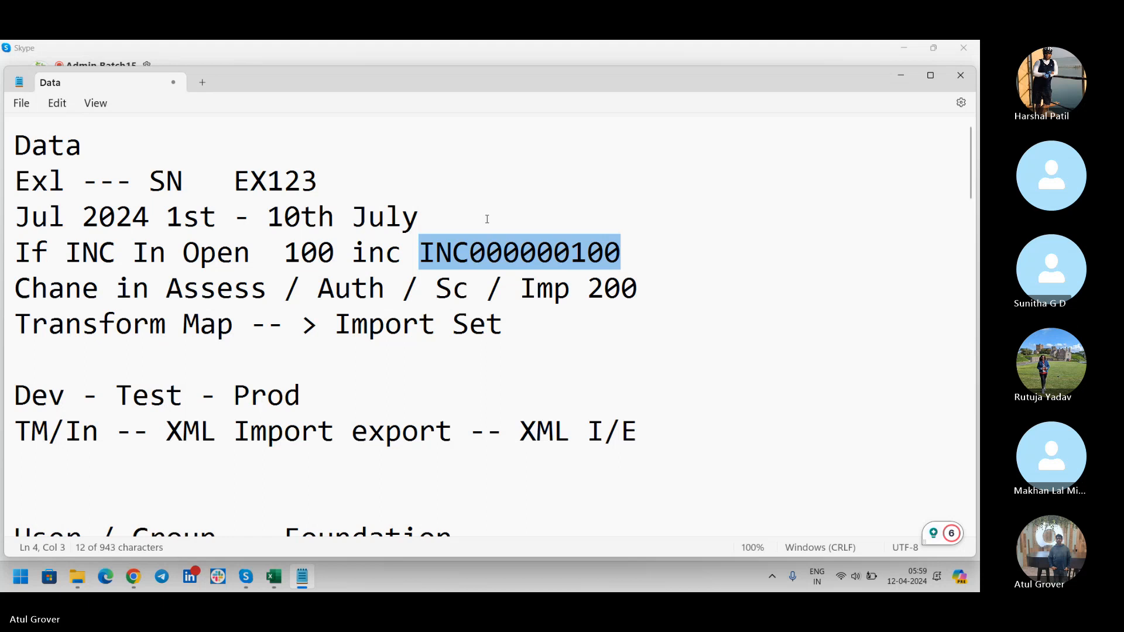
{"action": "key", "text": "alt+Tab"}
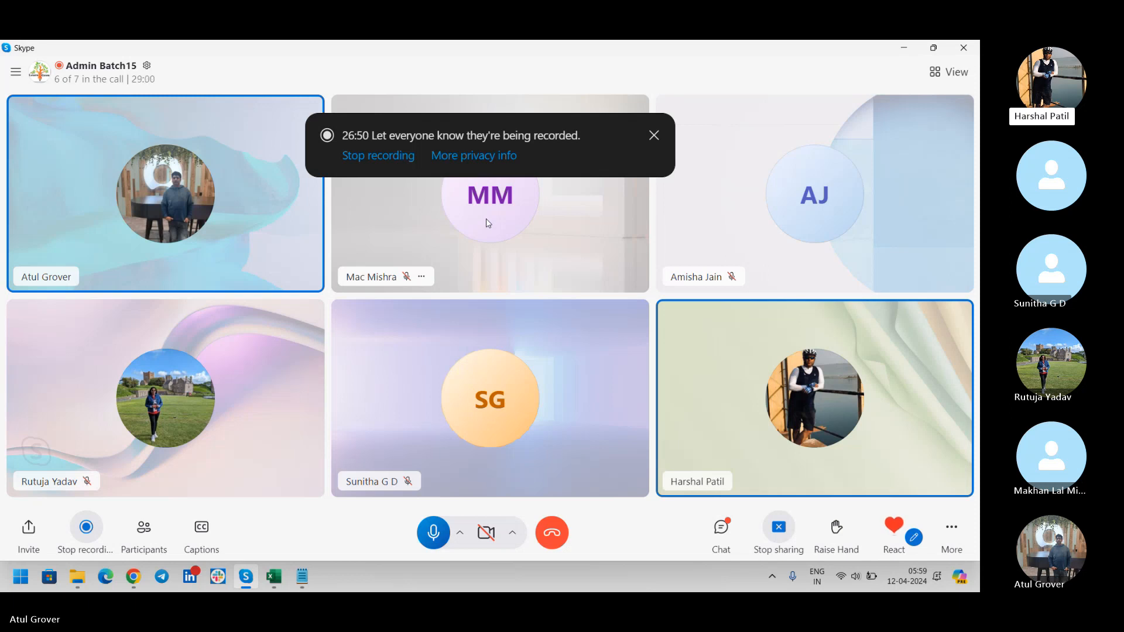
Bring the Data notes forward and highlight the EX123 example value on line 2 again.
{"action": "key", "text": "alt+Tab"}
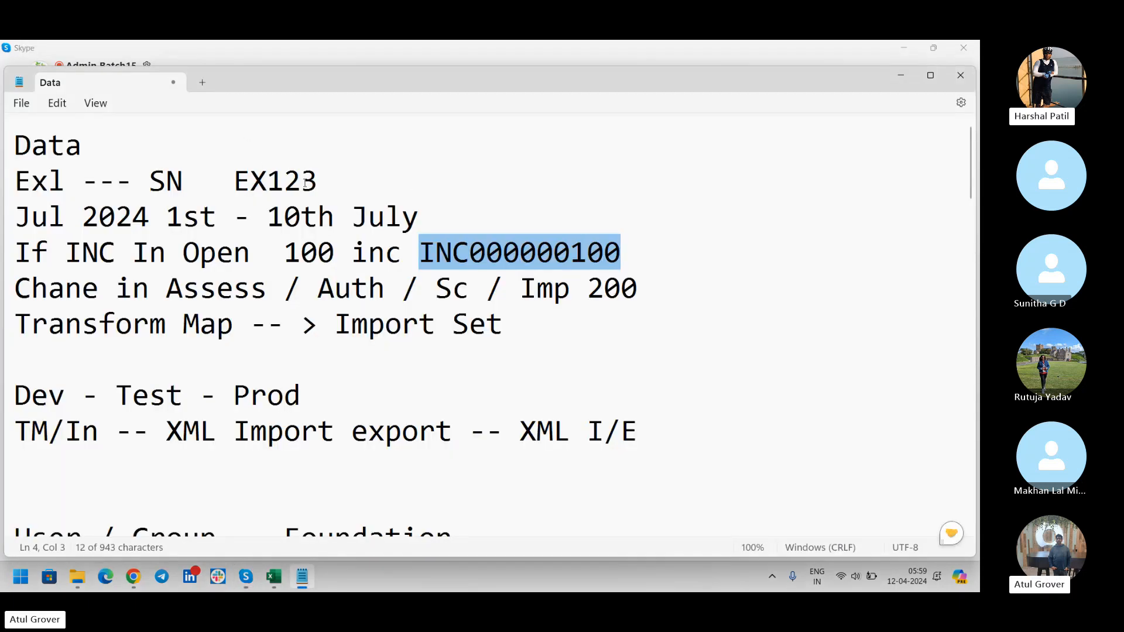
{"action": "left_click_drag", "start_coordinate": [318, 181], "coordinate": [232, 181]}
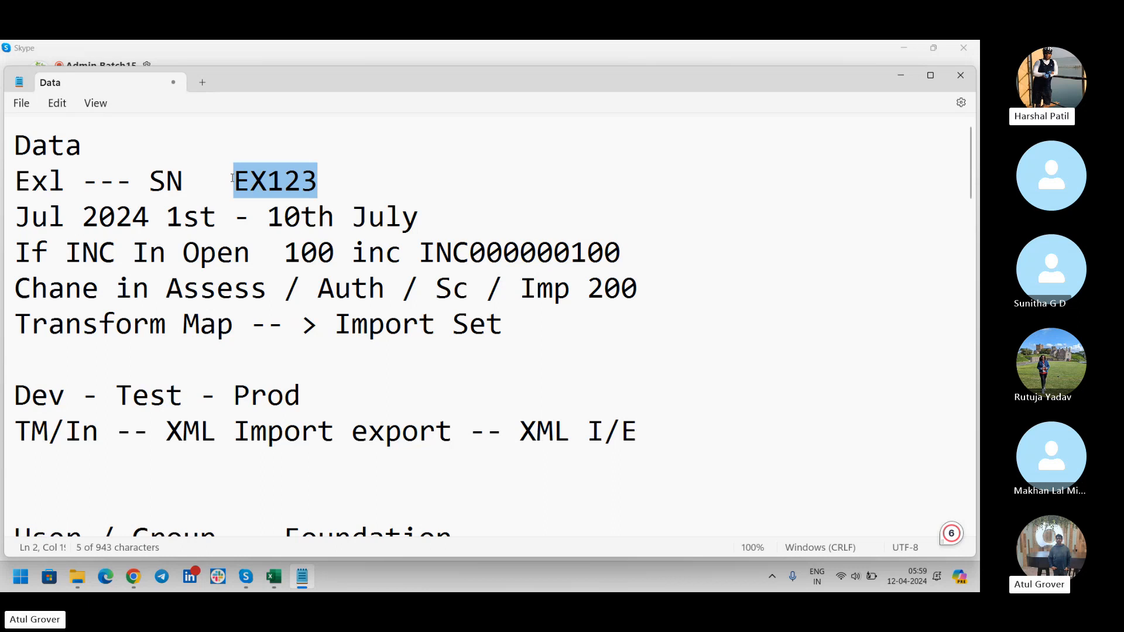
Switch from the Data notes back to the Skype video call.
{"action": "key", "text": "alt+Tab"}
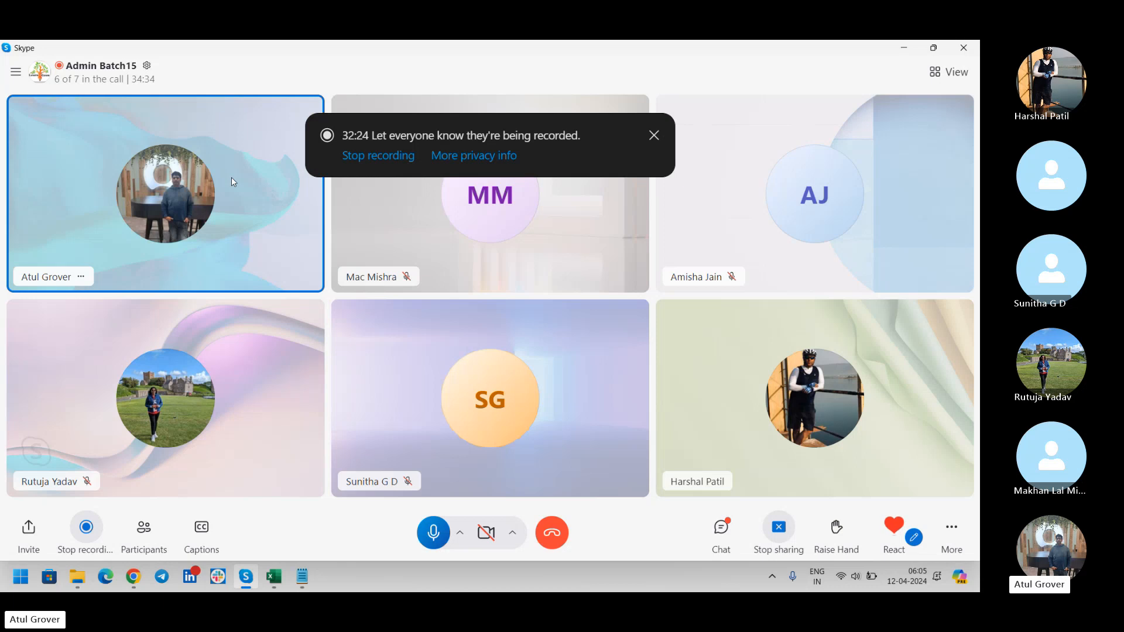
Highlight the Change in Assess and Transform Map lines in the Data notes, then return to the call.
{"action": "key", "text": "alt+Tab"}
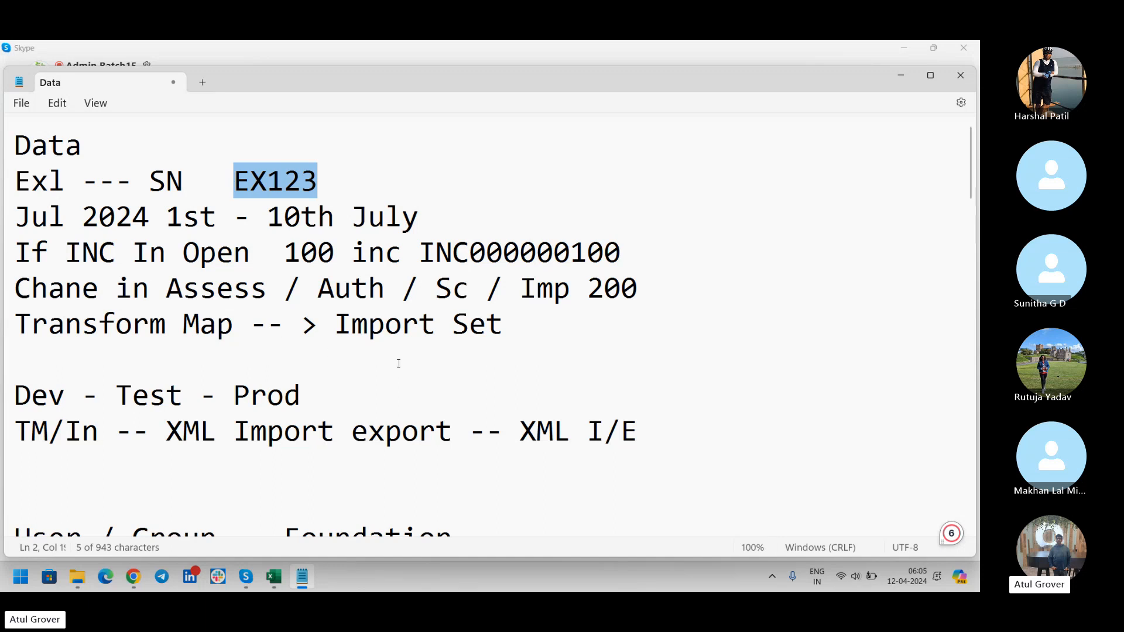
{"action": "left_click_drag", "start_coordinate": [501, 327], "coordinate": [3, 294]}
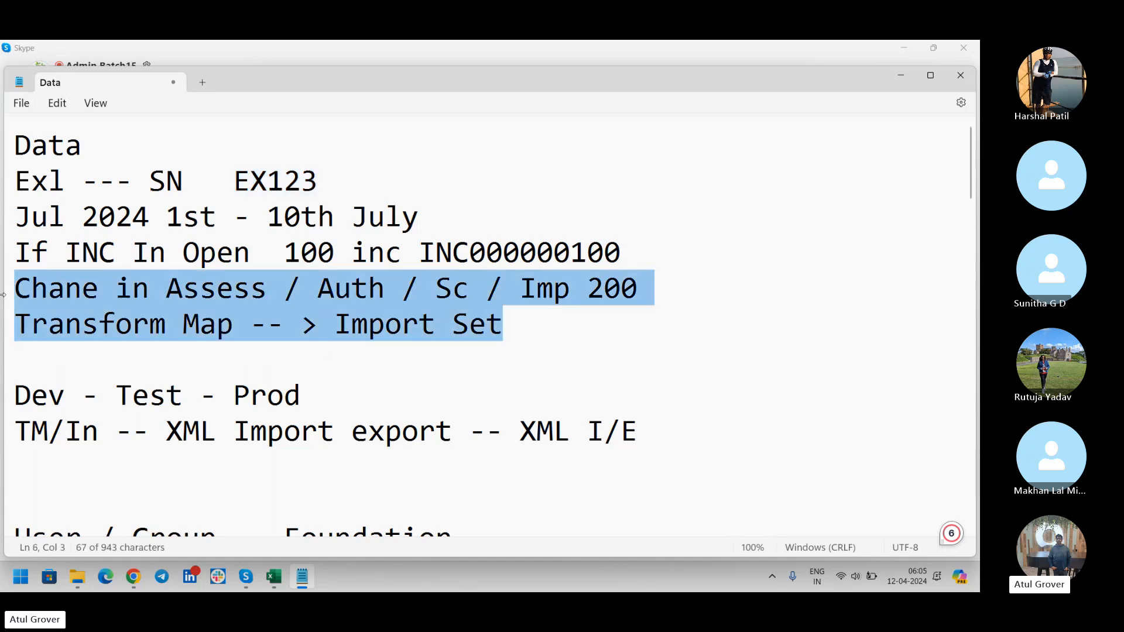
{"action": "left_click", "coordinate": [3, 296]}
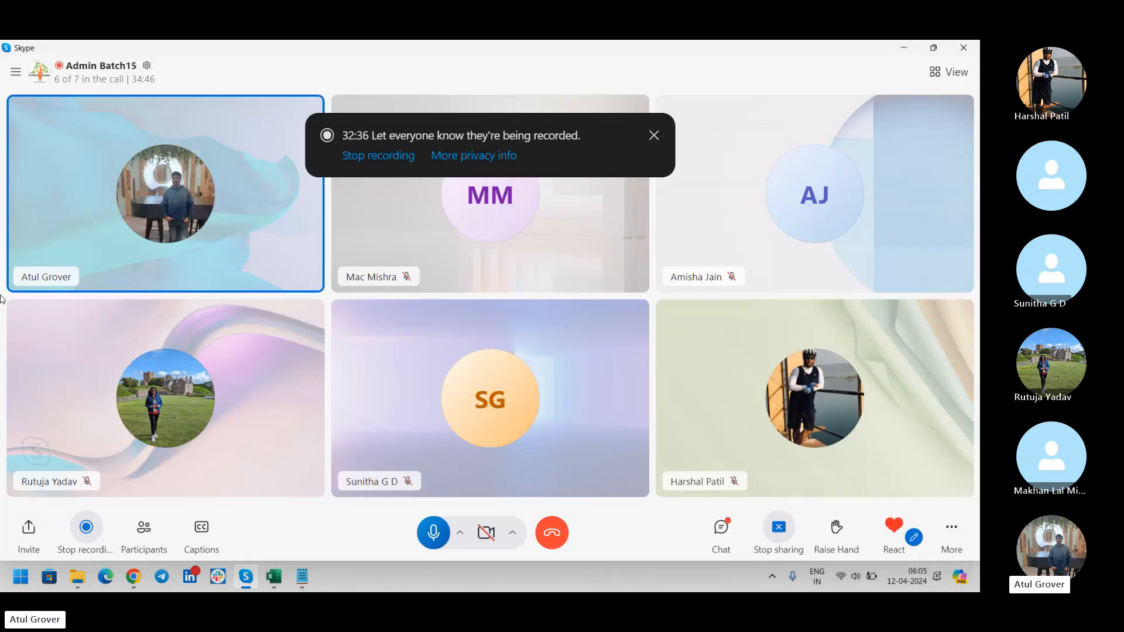
Back in the Data notes, start a new line after the XML I/E line.
{"action": "key", "text": "alt+Tab"}
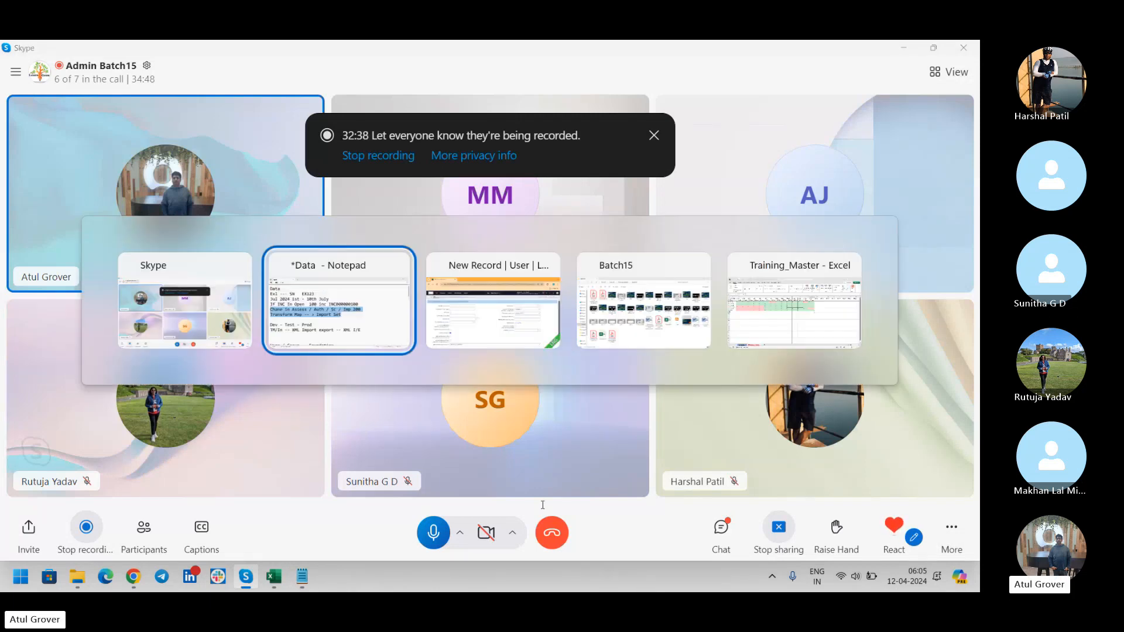
{"action": "left_click", "coordinate": [670, 421]}
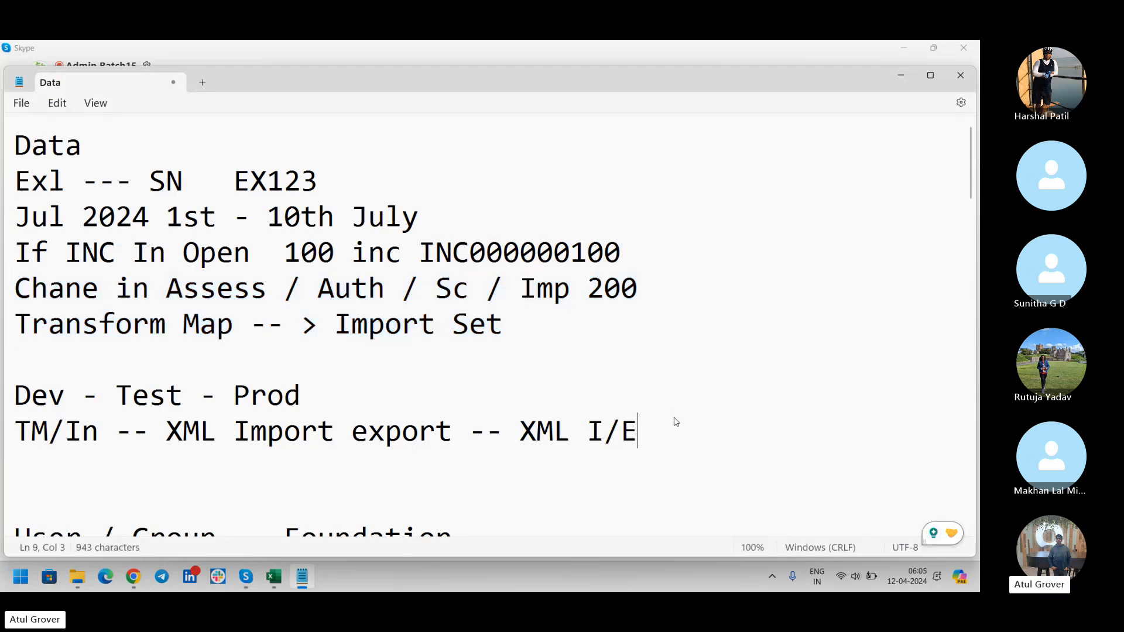
{"action": "key", "text": "Return"}
{"action": "key", "text": "Return"}
Add a 'Form --' heading and the first example line 'An - Name - F_name - edu - number'.
{"action": "type", "text": "Form "}
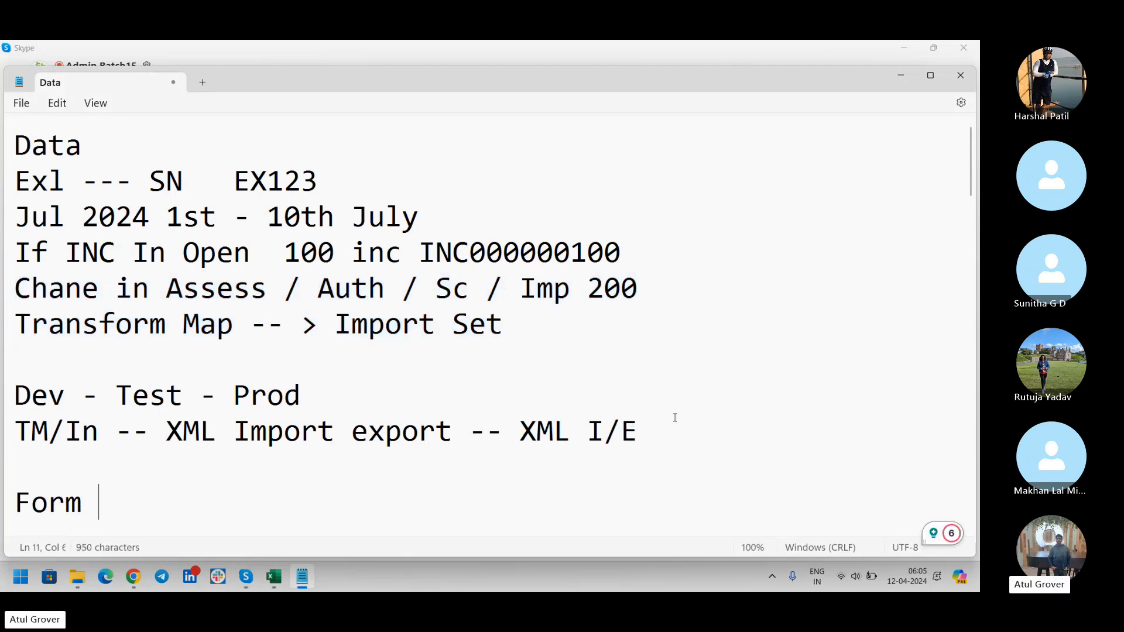
{"action": "type", "text": "--"}
{"action": "scroll", "coordinate": [969, 160], "scroll_direction": "down", "scroll_amount": 2}
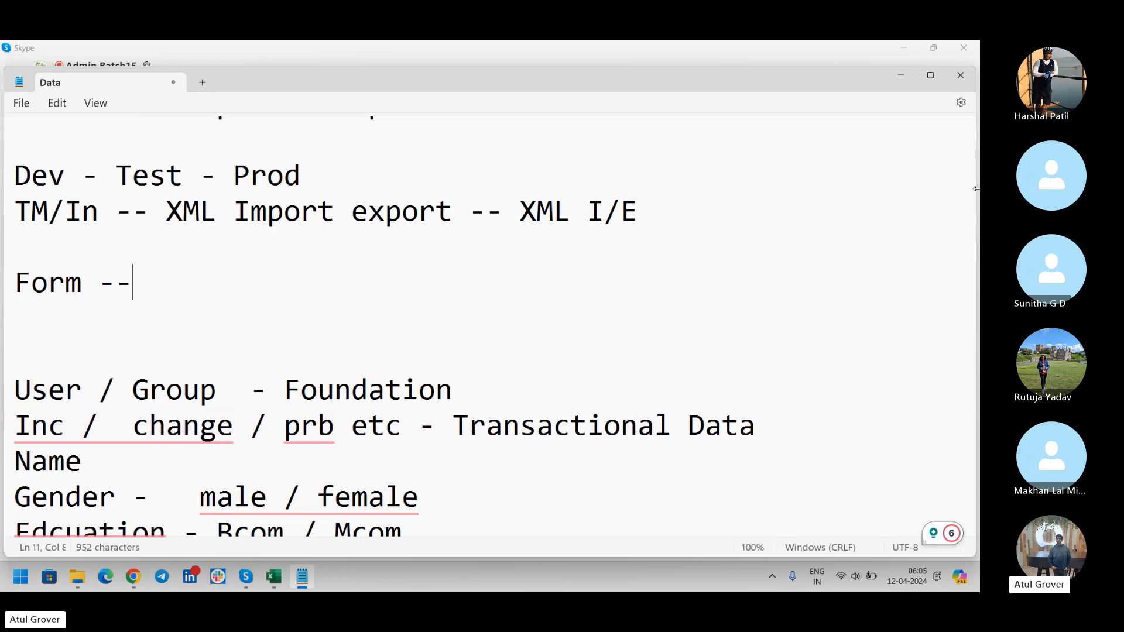
{"action": "key", "text": "Return"}
{"action": "type", "text": "A"}
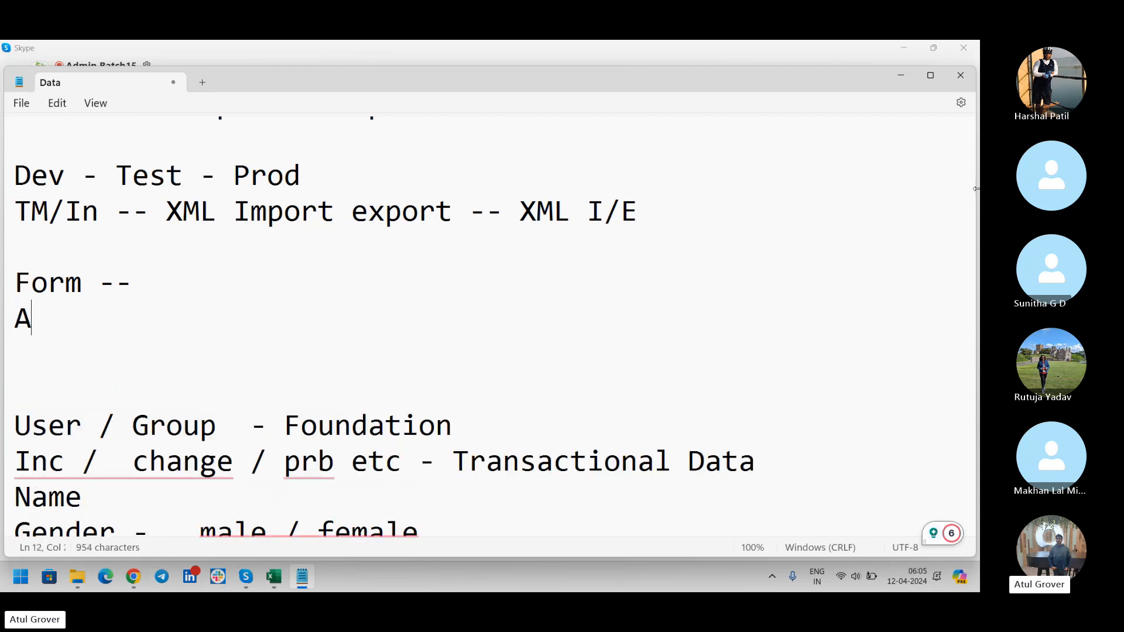
{"action": "type", "text": "n - Name"}
{"action": "key", "text": "Return"}
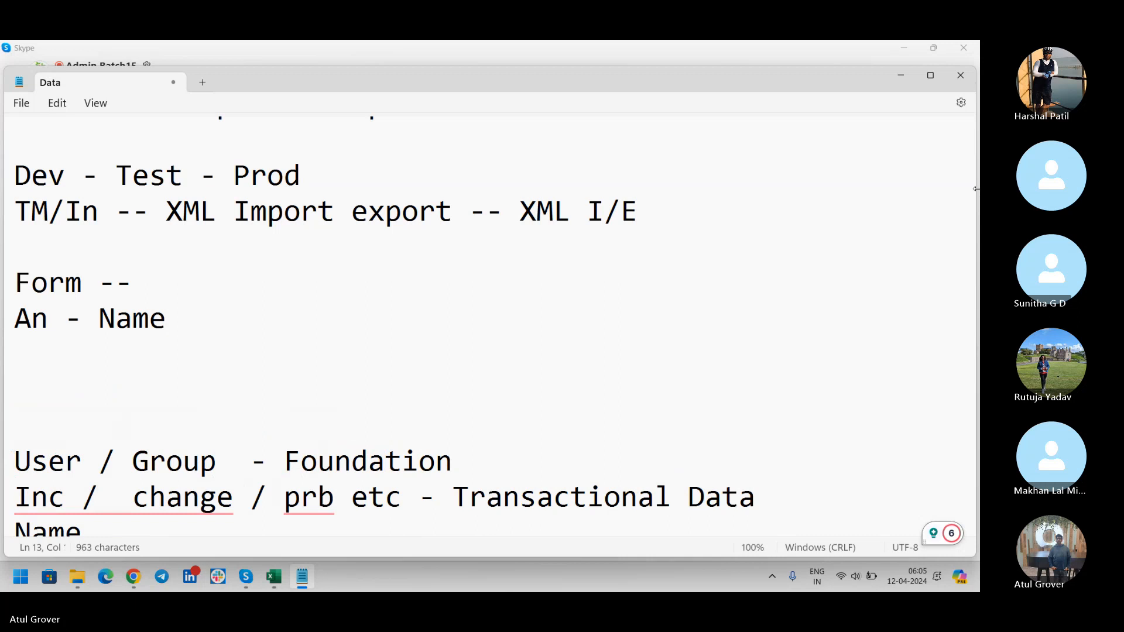
{"action": "key", "text": "Left"}
{"action": "type", "text": "- F_name - edi"}
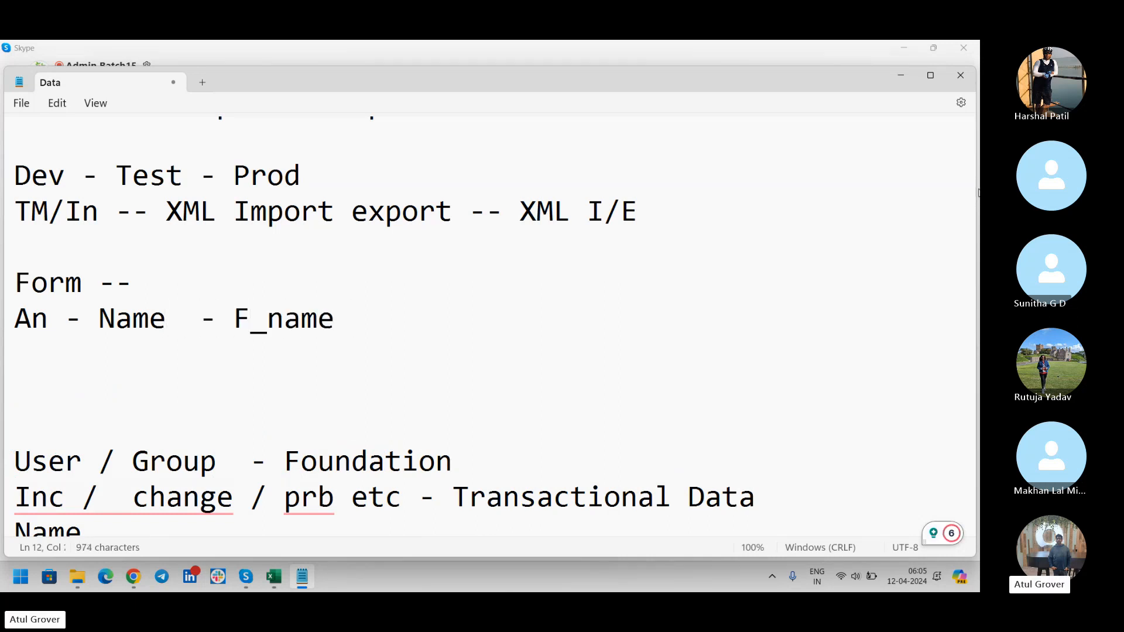
{"action": "key", "text": "BackSpace"}
{"action": "type", "text": "u - numbr"}
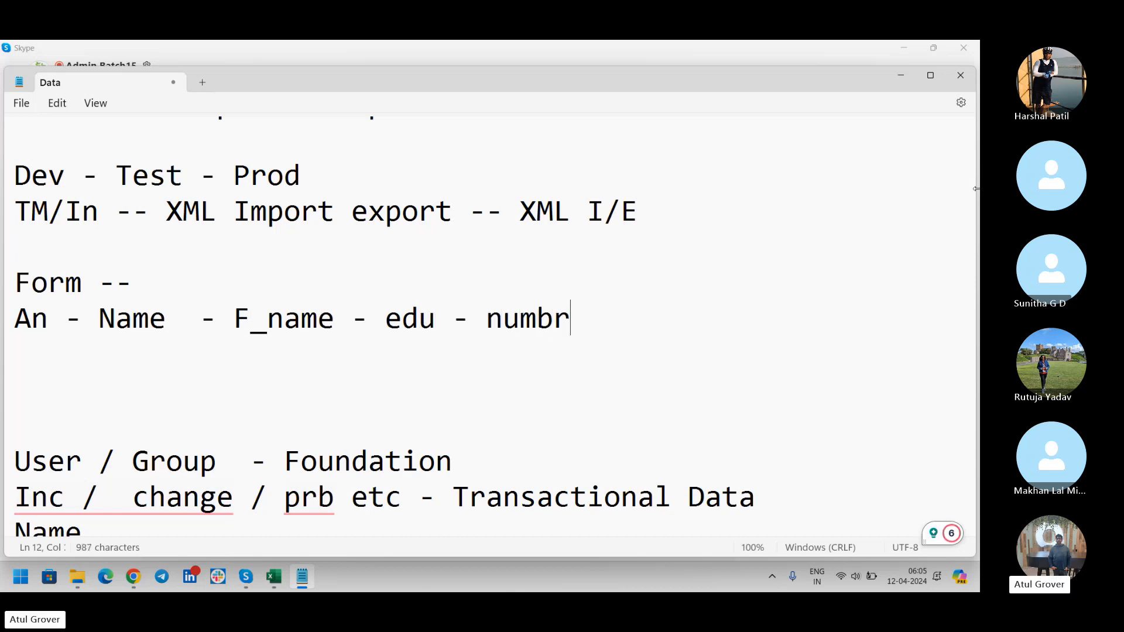
{"action": "key", "text": "BackSpace"}
{"action": "type", "text": "er"}
{"action": "key", "text": "Return"}
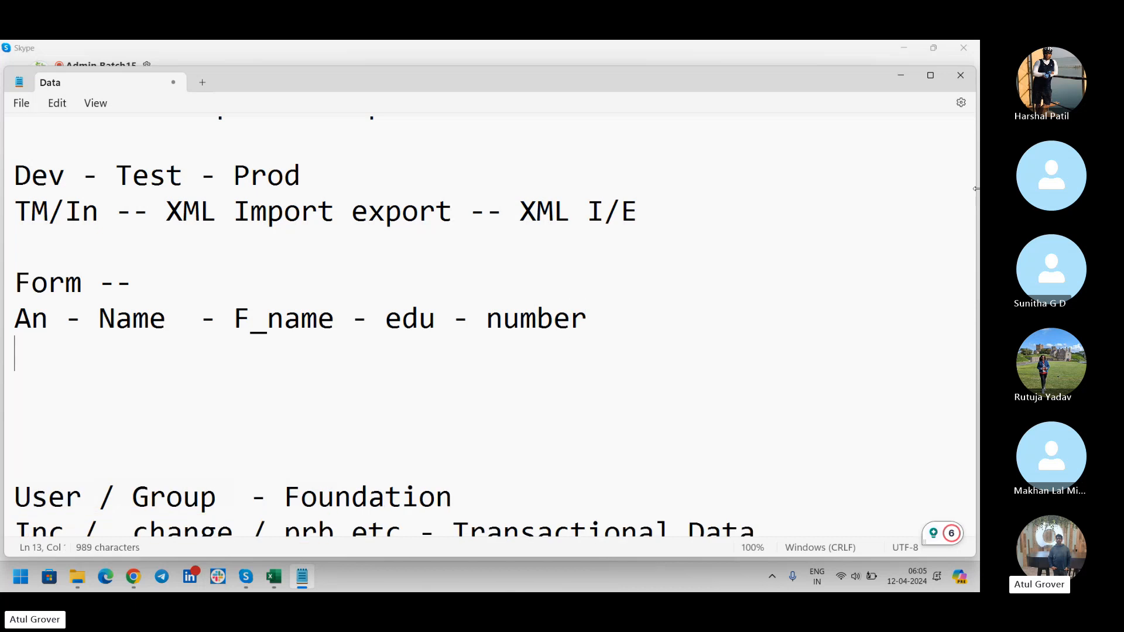
Add a second example line starting 'Su --' listing full name, first name, qualification and Contact NU.
{"action": "type", "text": "Su"}
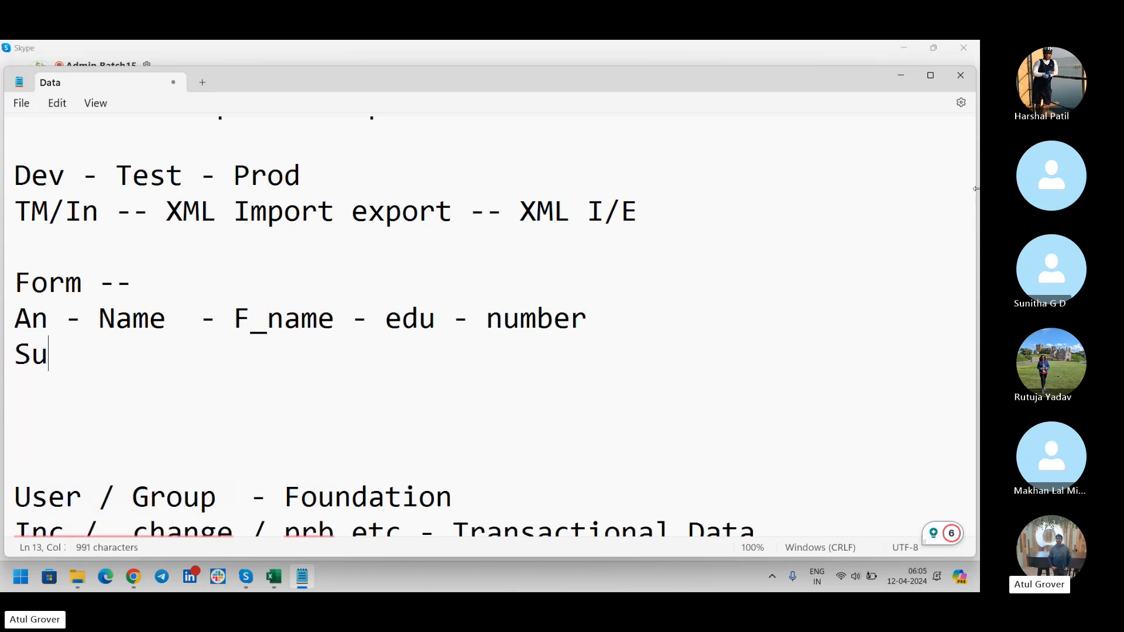
{"action": "type", "text": " -- Fi"}
{"action": "key", "text": "BackSpace"}
{"action": "type", "text": "y"}
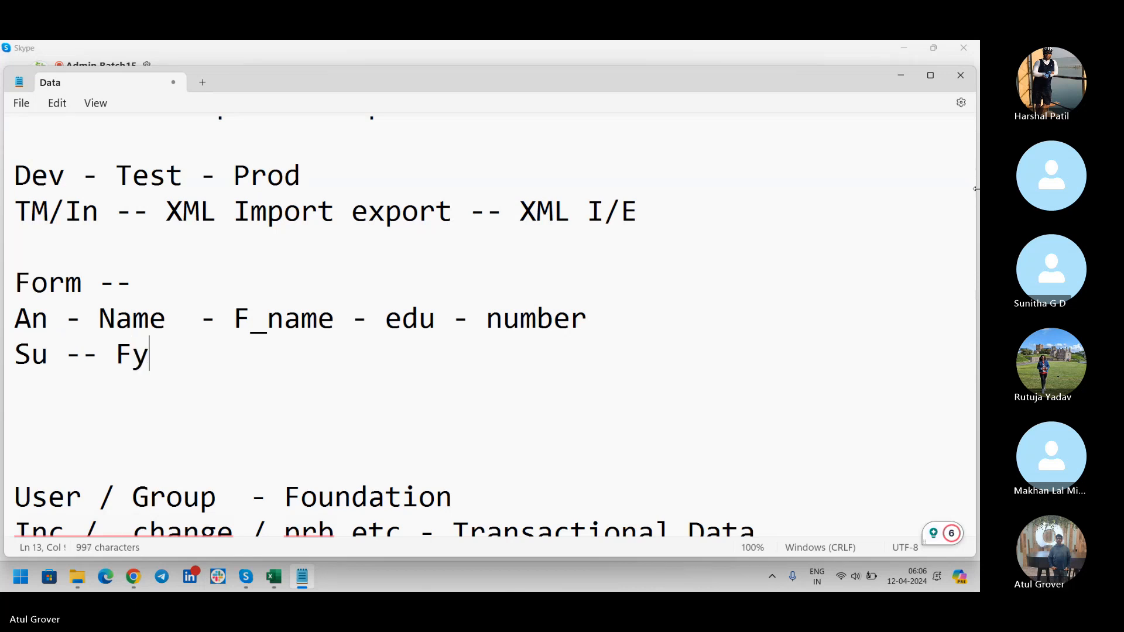
{"action": "key", "text": "BackSpace"}
{"action": "type", "text": "ull Nmae"}
{"action": "key", "text": "BackSpace"}
{"action": "key", "text": "BackSpace"}
{"action": "key", "text": "BackSpace"}
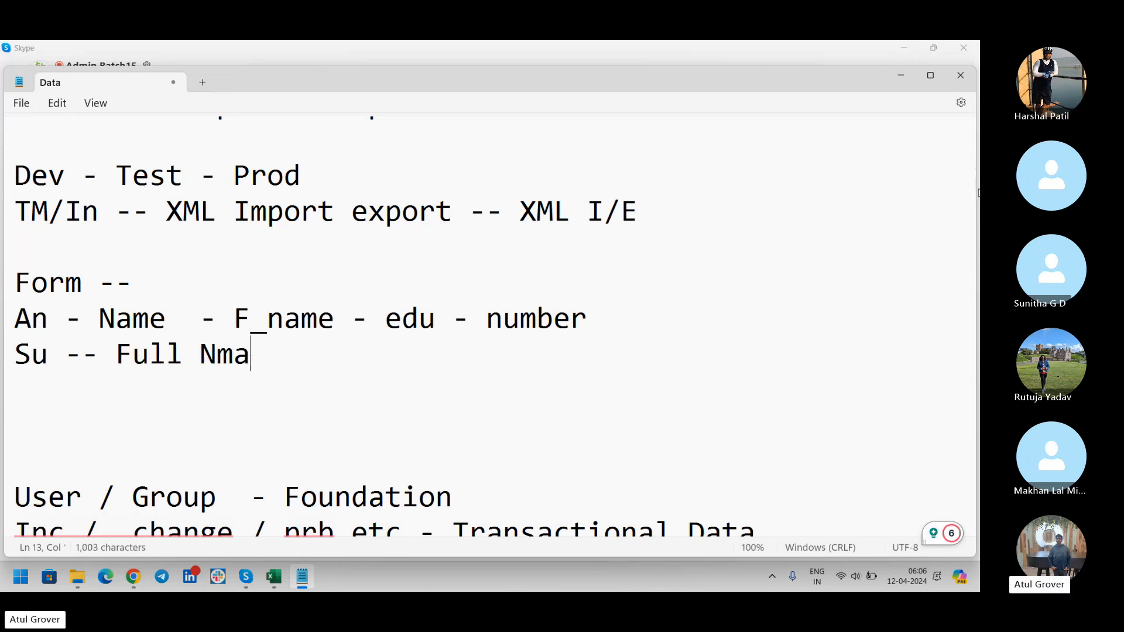
{"action": "type", "text": "anem."}
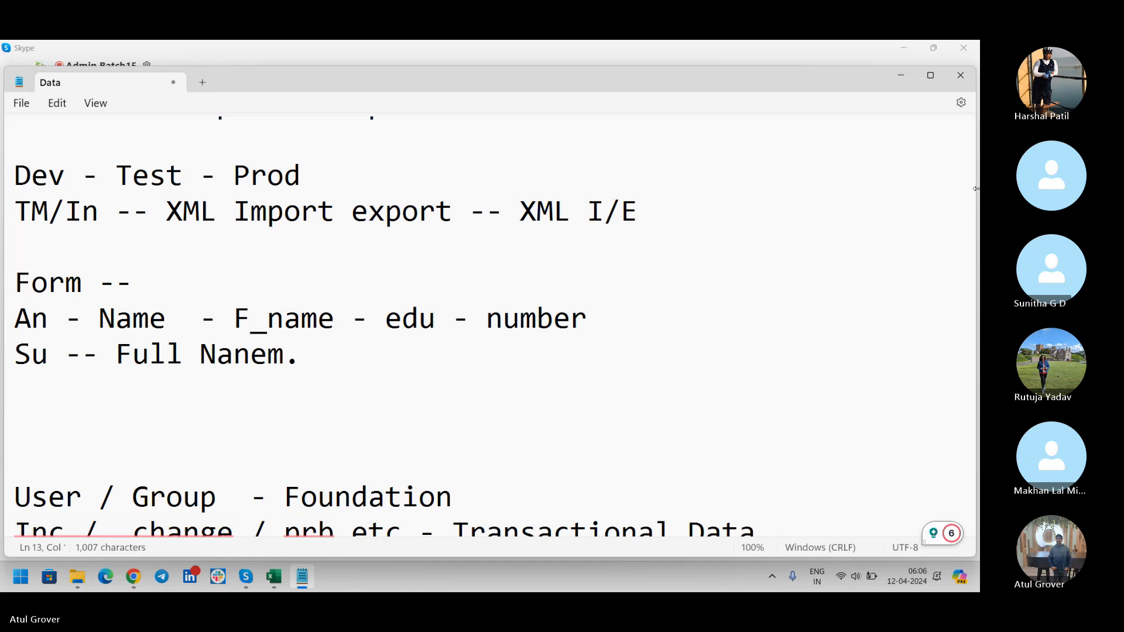
{"action": "type", "text": " Fisrt an"}
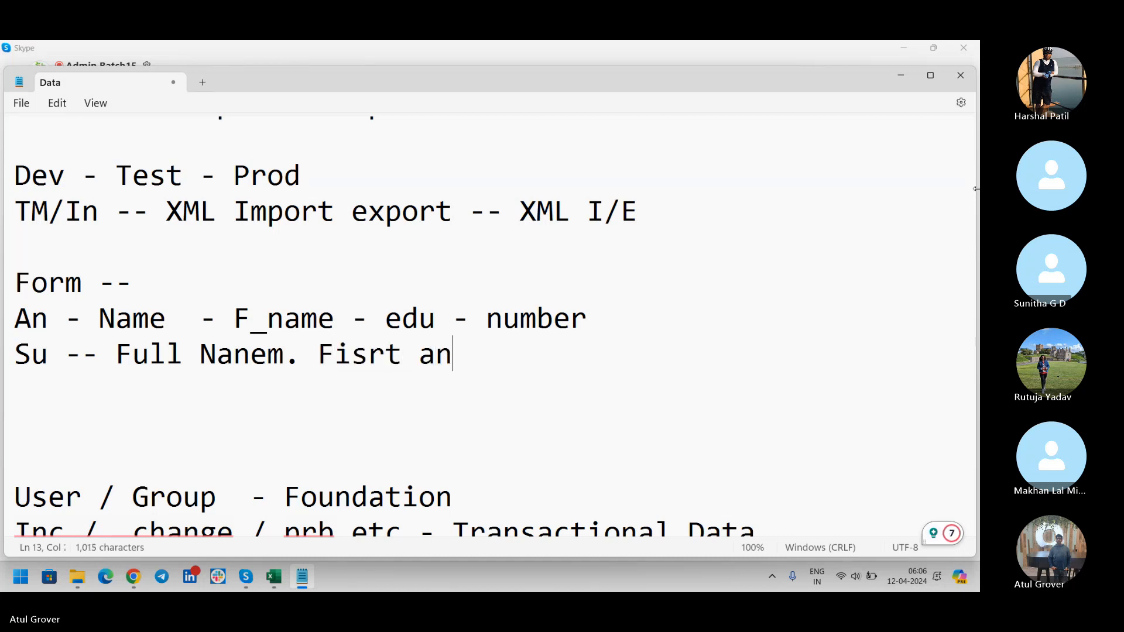
{"action": "key", "text": "BackSpace"}
{"action": "key", "text": "BackSpace"}
{"action": "key", "text": "BackSpace"}
{"action": "type", "text": "name "}
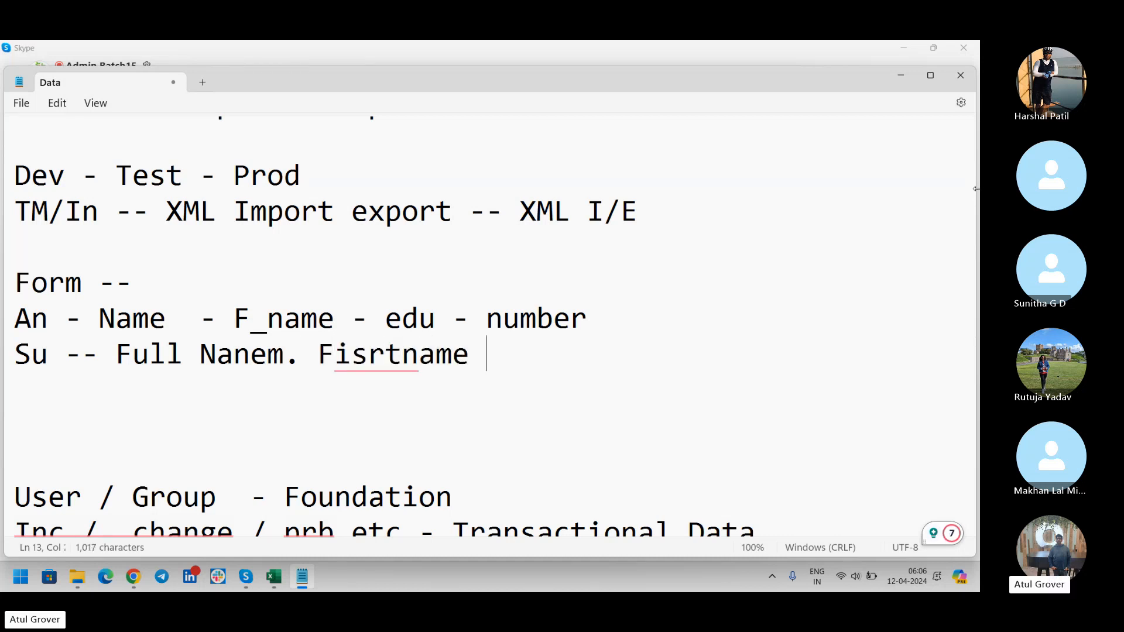
{"action": "type", "text": ", qulai"}
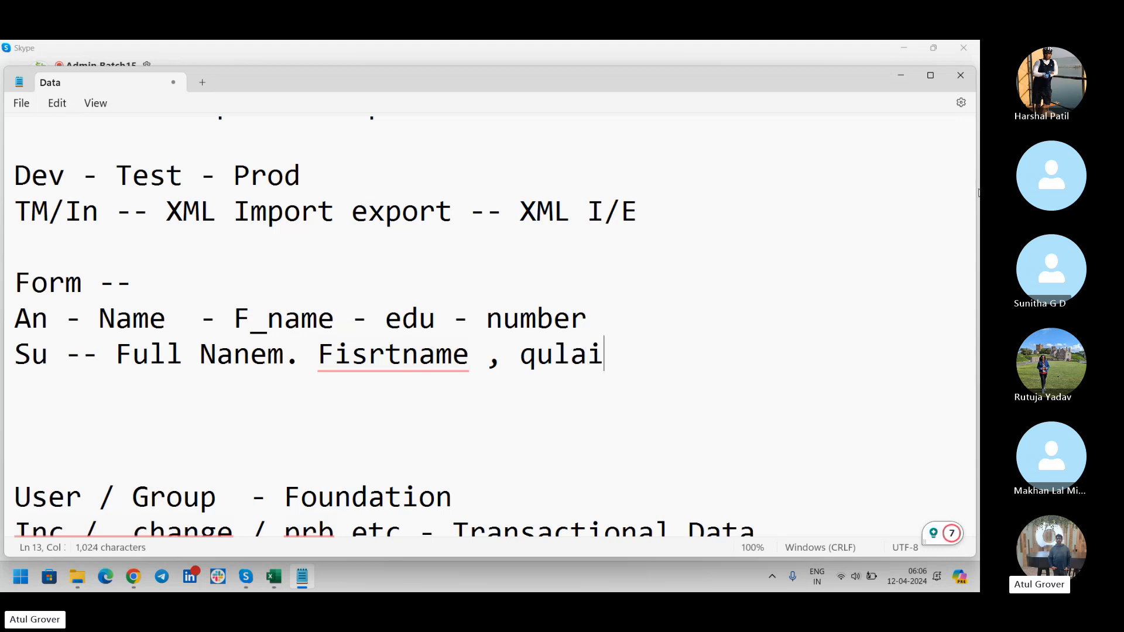
{"action": "type", "text": "fication -"}
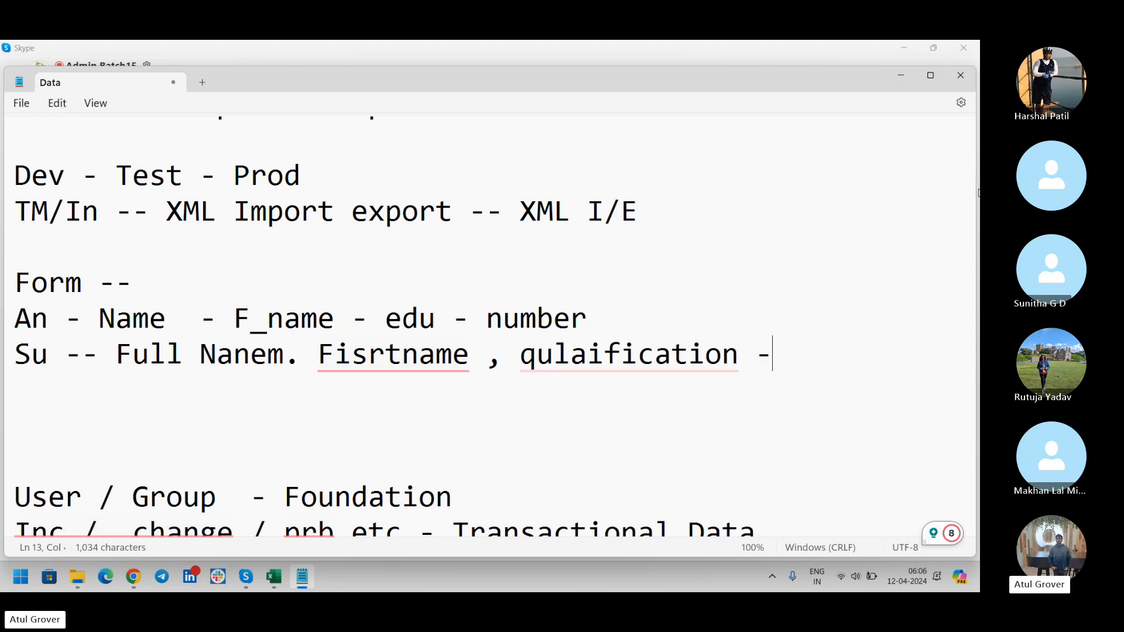
{"action": "type", "text": " Contact "}
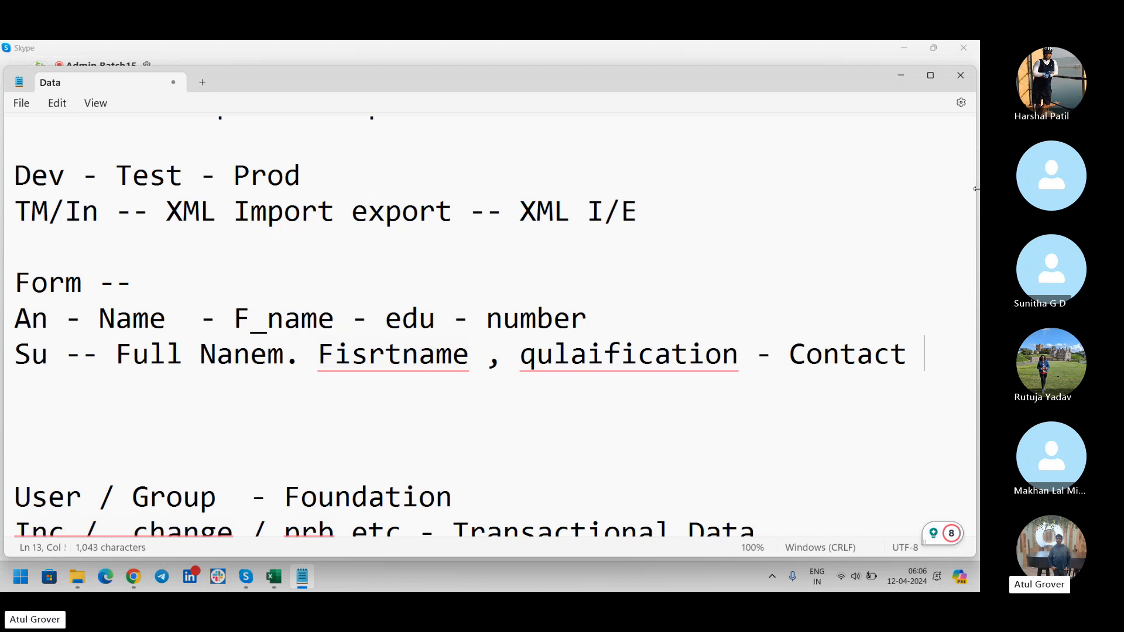
{"action": "type", "text": "NU"}
{"action": "key", "text": "Return"}
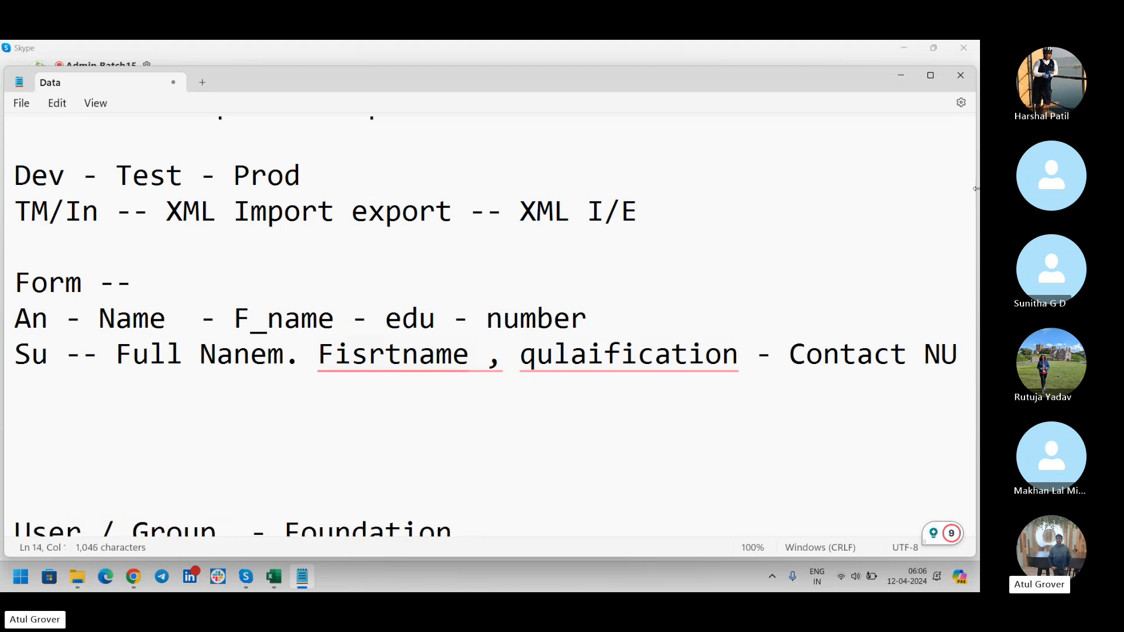
Add the third line 'Ami - Full_Nmae, First_nmae , Education_qua - Mobile _nu'.
{"action": "type", "text": "Ami"}
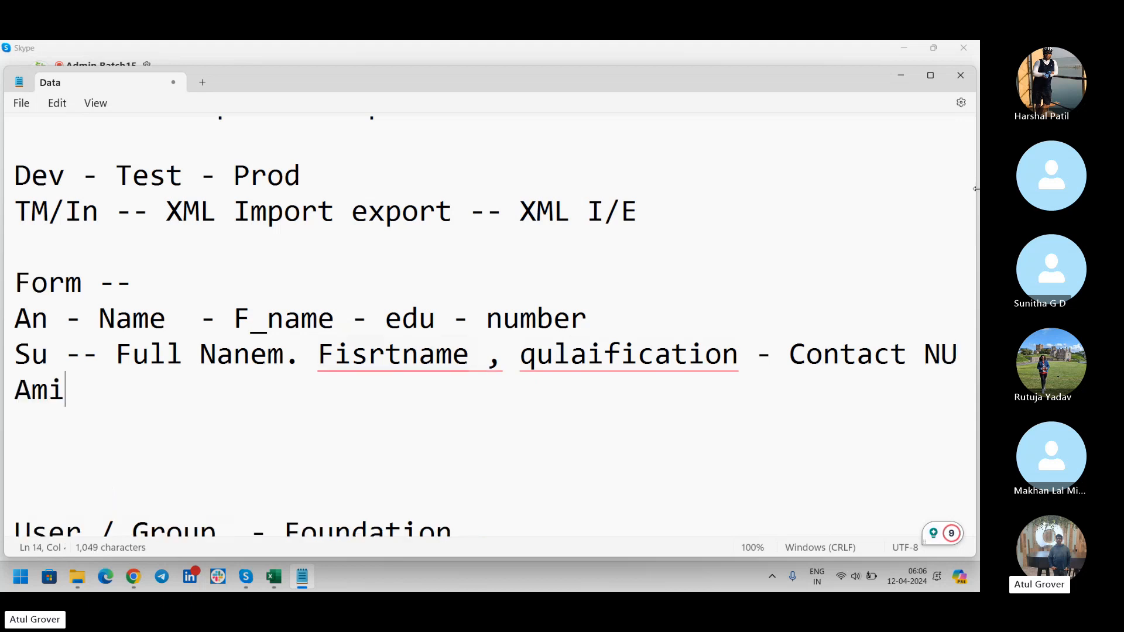
{"action": "type", "text": " - "}
{"action": "type", "text": "Full"}
{"action": "key", "text": "BackSpace"}
{"action": "key", "text": "BackSpace"}
{"action": "key", "text": "BackSpace"}
{"action": "key", "text": "BackSpace"}
{"action": "type", "text": "ull"}
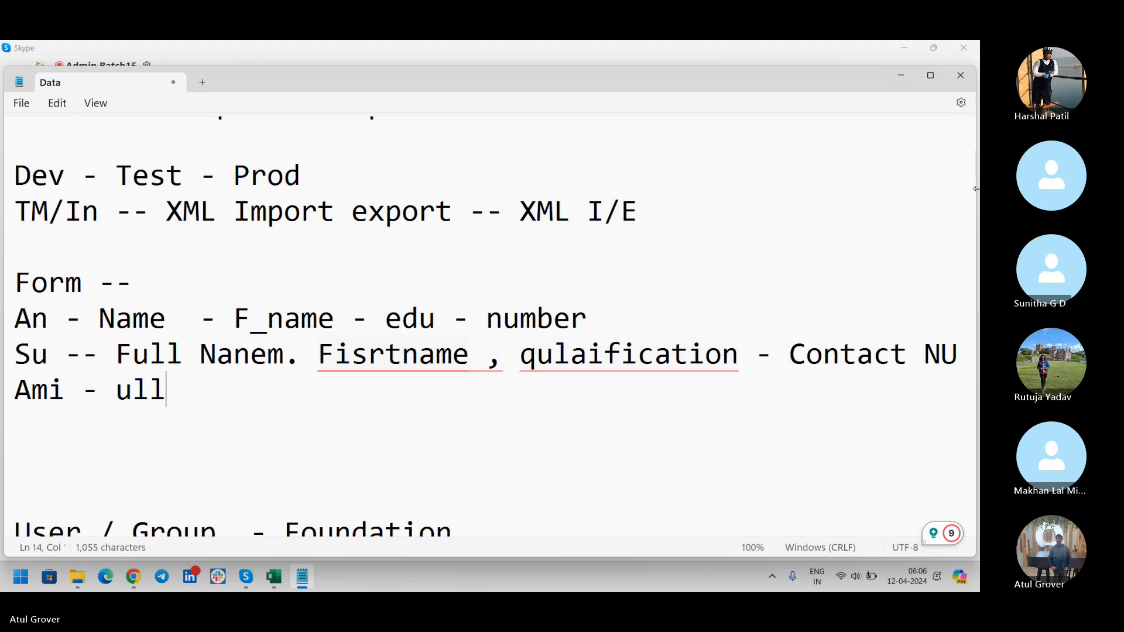
{"action": "type", "text": "_Nmae"}
{"action": "key", "text": "Left"}
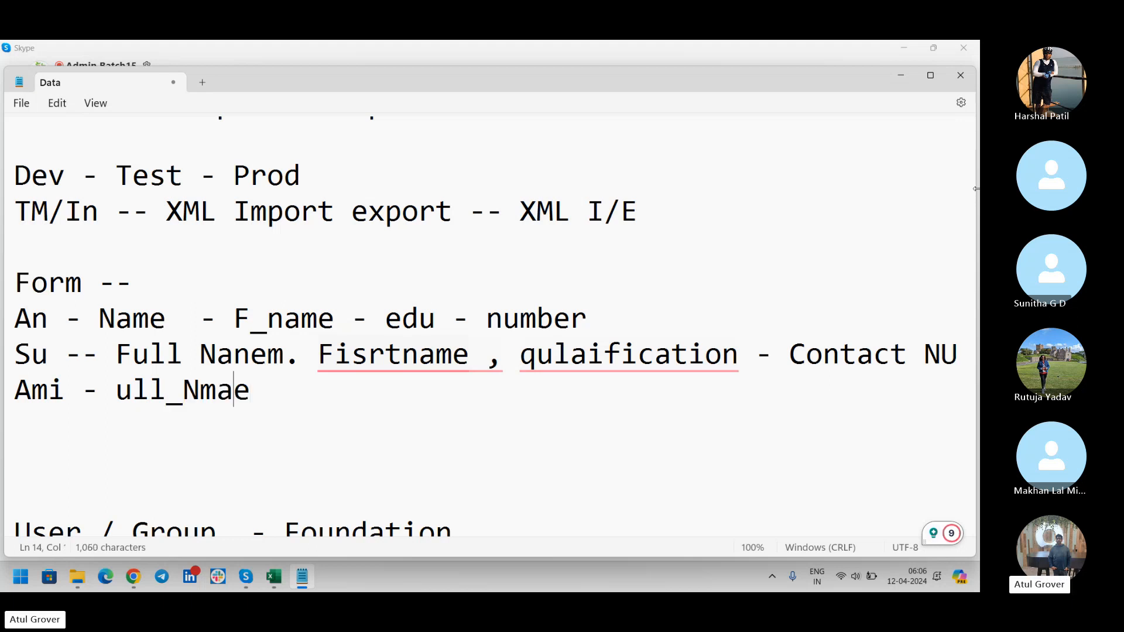
{"action": "key", "text": "Left"}
{"action": "key", "text": "Left"}
{"action": "key", "text": "Left"}
{"action": "key", "text": "Left"}
{"action": "key", "text": "Left"}
{"action": "key", "text": "Left"}
{"action": "key", "text": "Left"}
{"action": "type", "text": "F"}
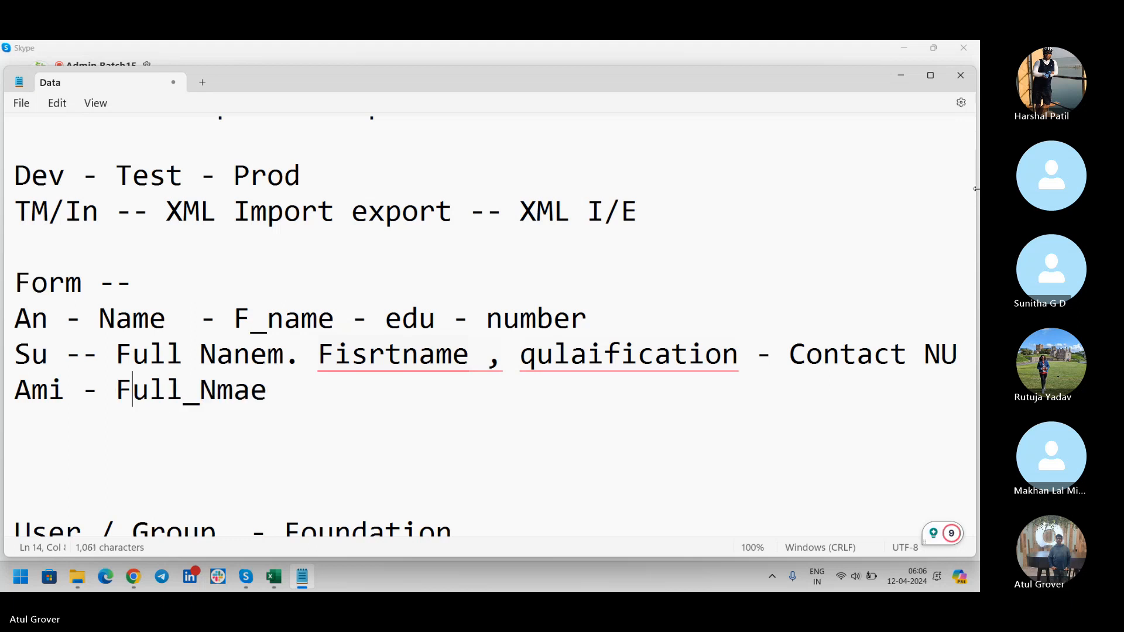
{"action": "key", "text": "End"}
{"action": "type", "text": ","}
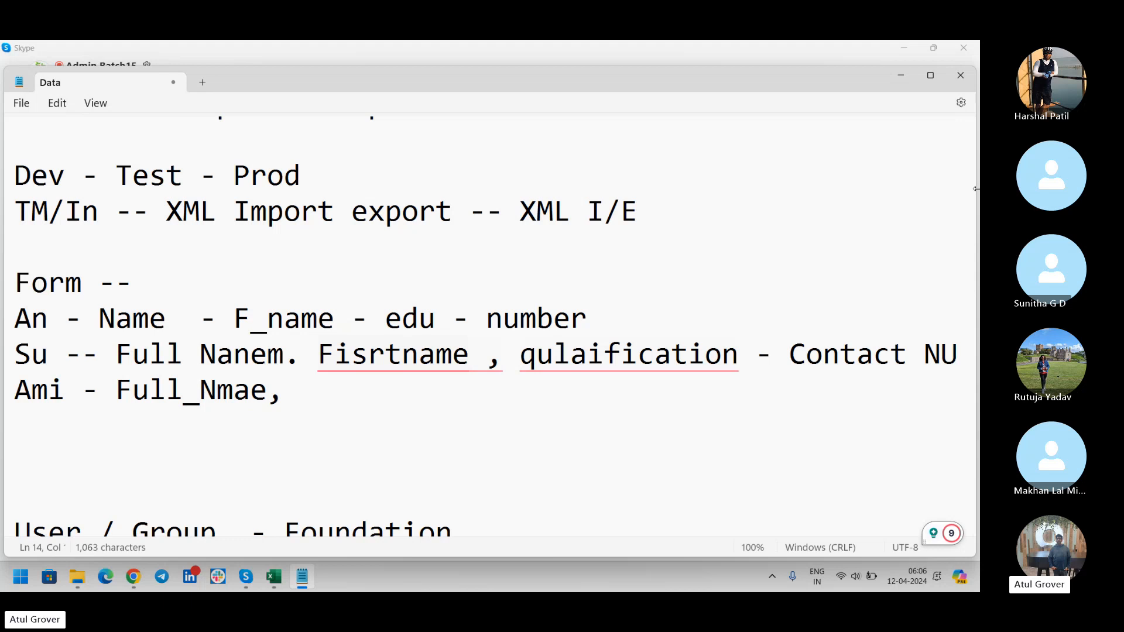
{"action": "type", "text": "First_nma"}
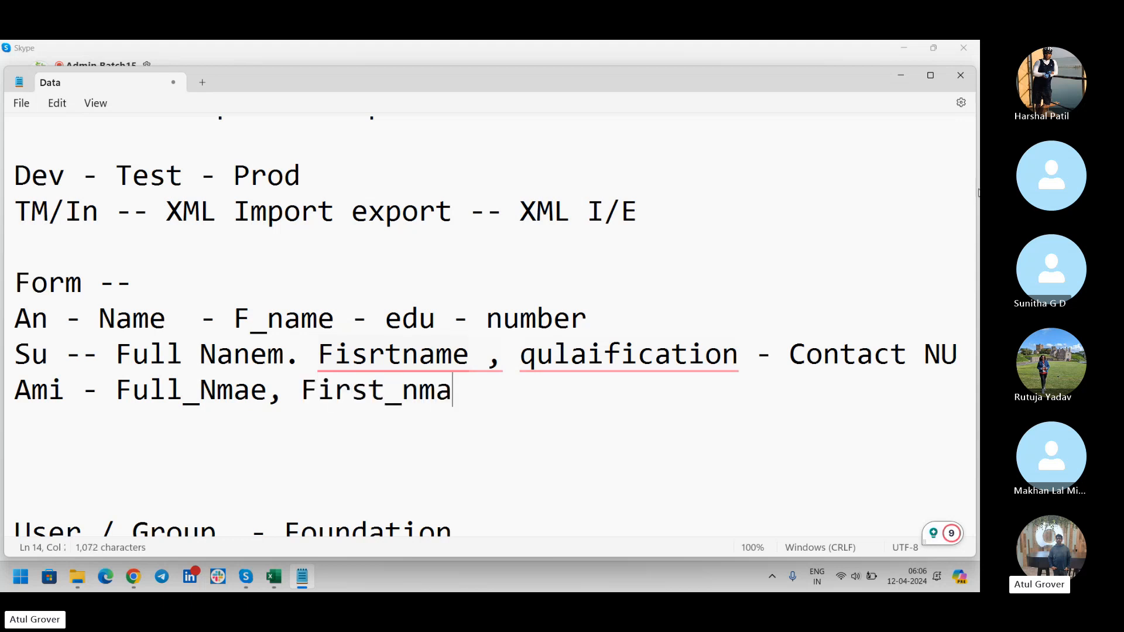
{"action": "type", "text": "e , "}
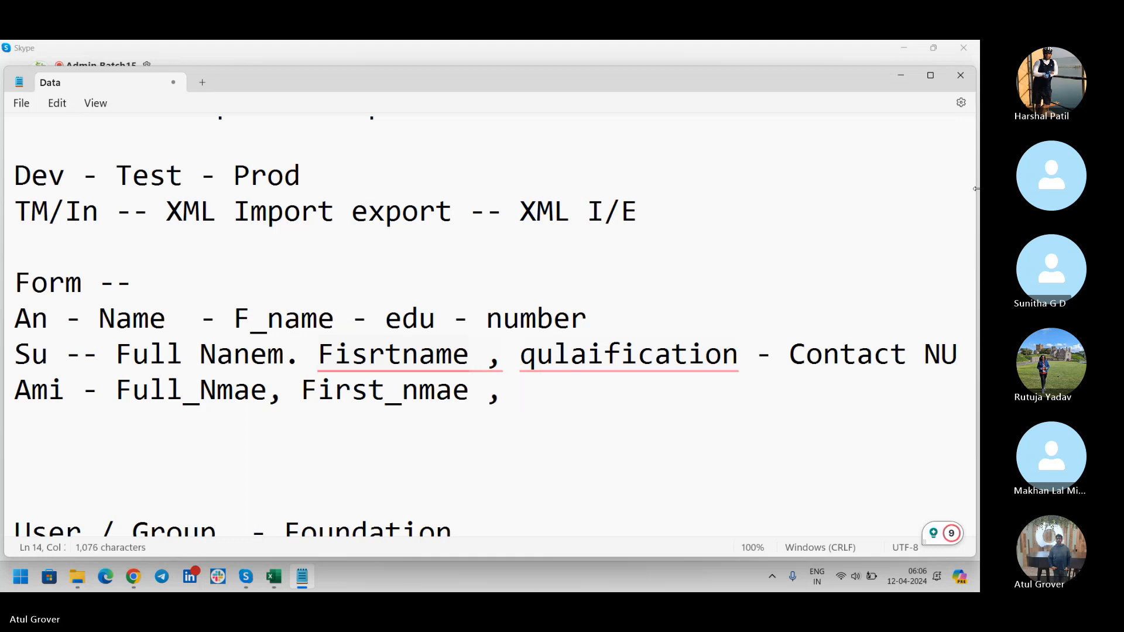
{"action": "type", "text": "Edi"}
{"action": "key", "text": "BackSpace"}
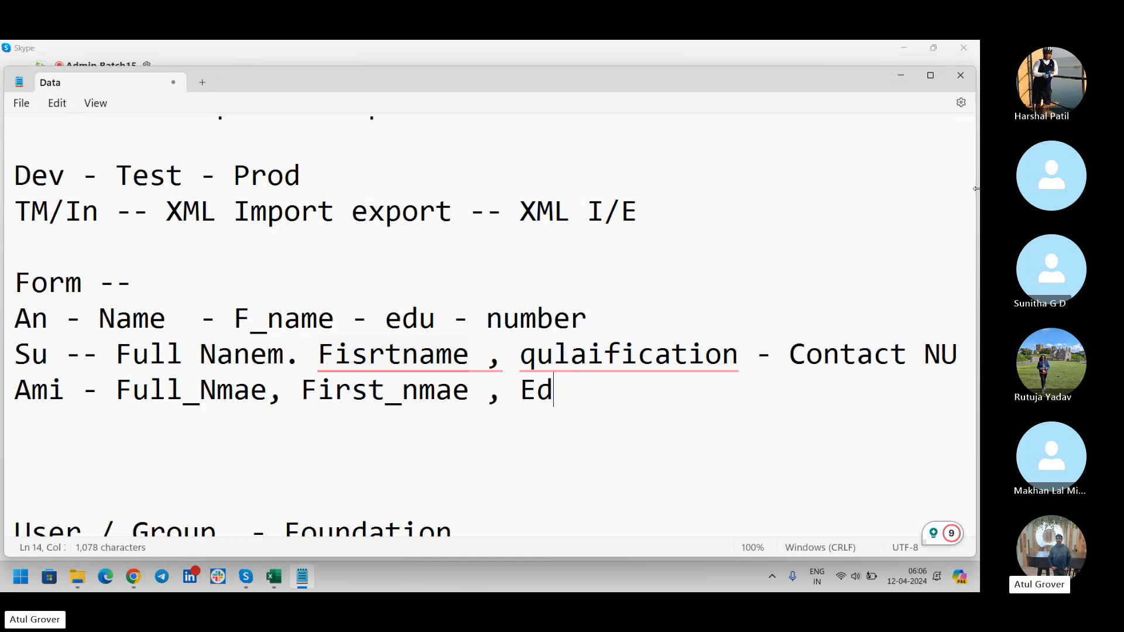
{"action": "type", "text": "u_"}
{"action": "key", "text": "BackSpace"}
{"action": "key", "text": "BackSpace"}
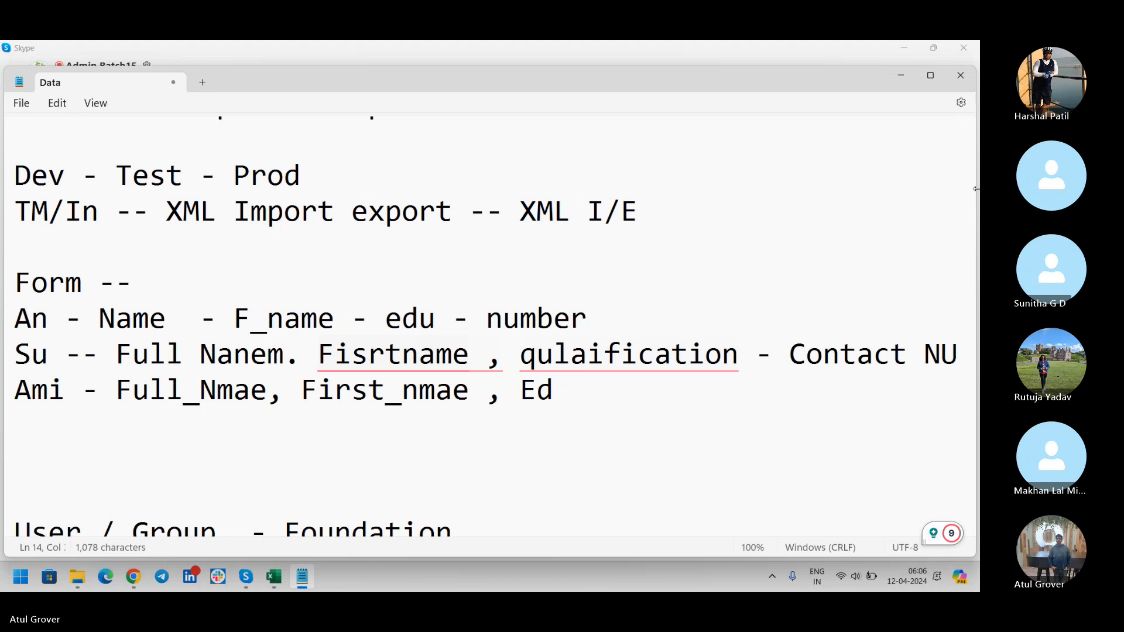
{"action": "type", "text": "ucation"}
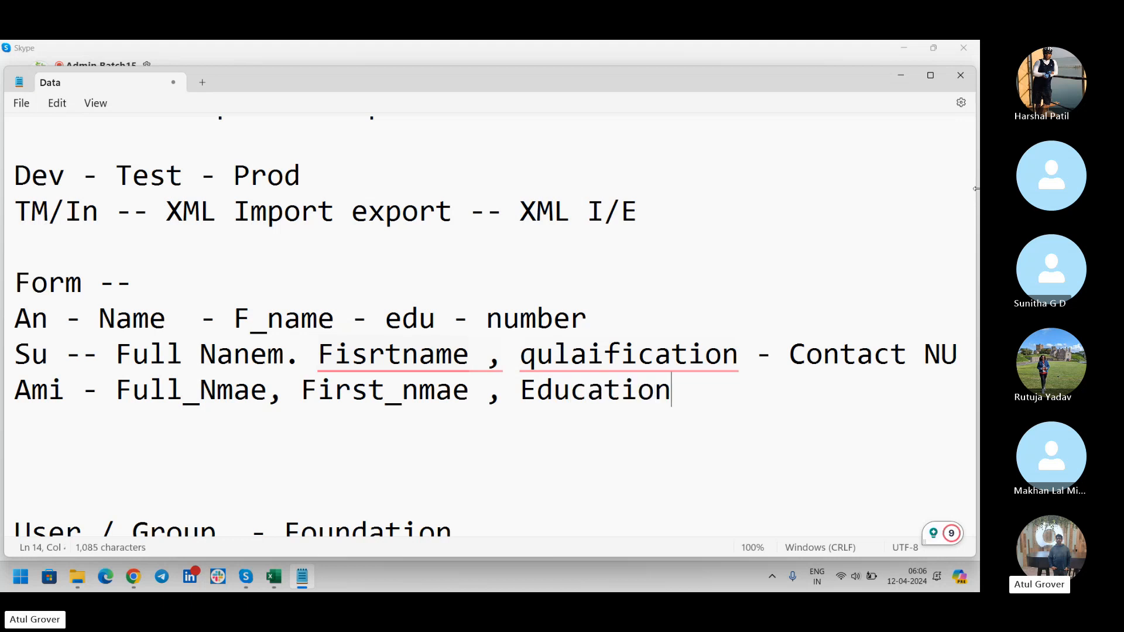
{"action": "type", "text": "_qua "}
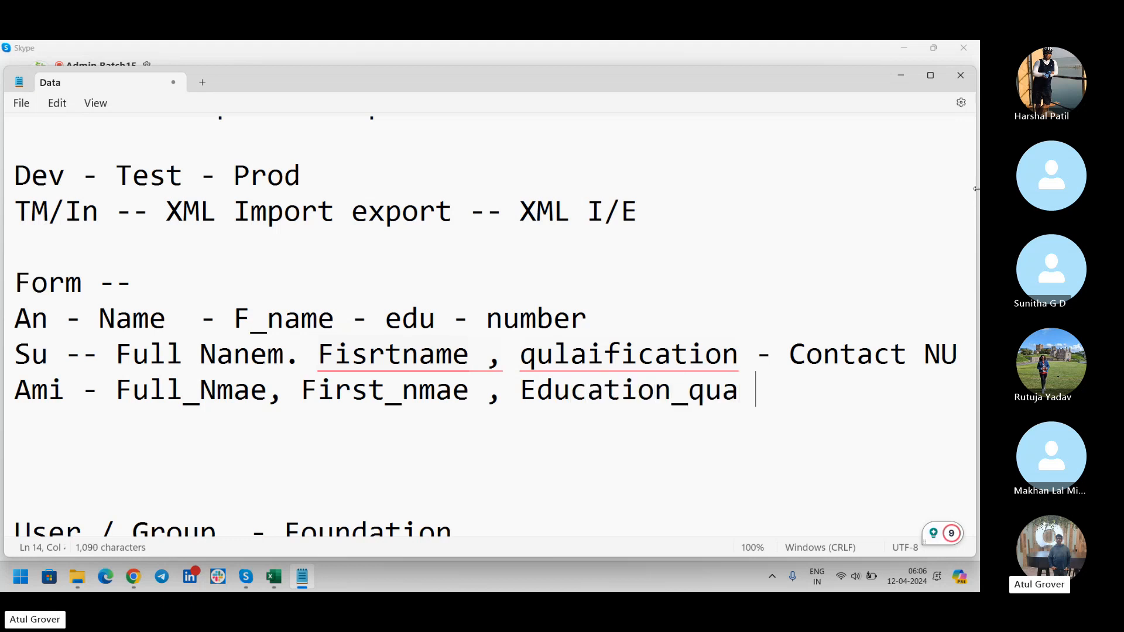
{"action": "type", "text": "- Mobile _nu"}
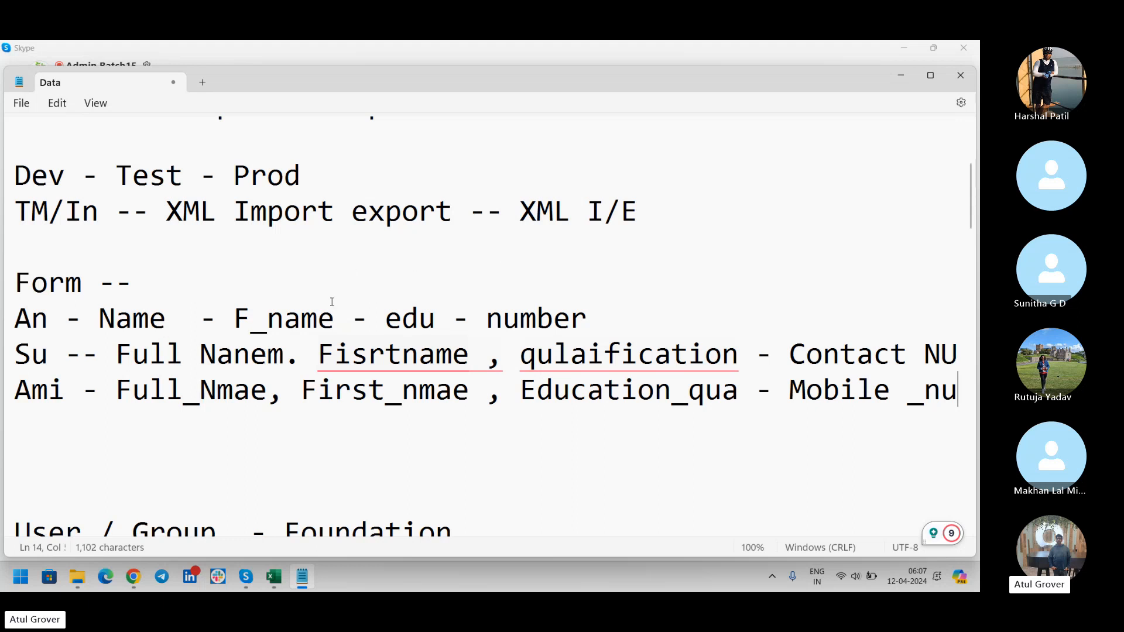
Select the three example lines under Form, from the end of the Ami line up to the An line.
{"action": "mouse_move", "coordinate": [412, 361]}
{"action": "mouse_move", "coordinate": [565, 351]}
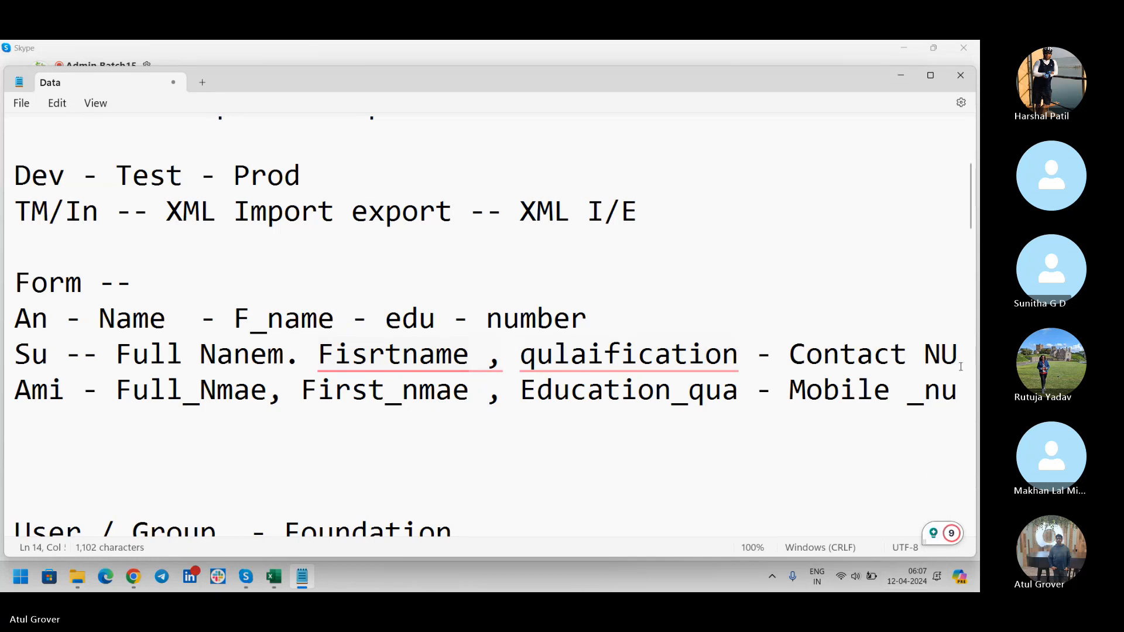
{"action": "left_click_drag", "start_coordinate": [960, 388], "coordinate": [537, 389]}
{"action": "left_click_drag", "start_coordinate": [36, 378], "coordinate": [3, 321]}
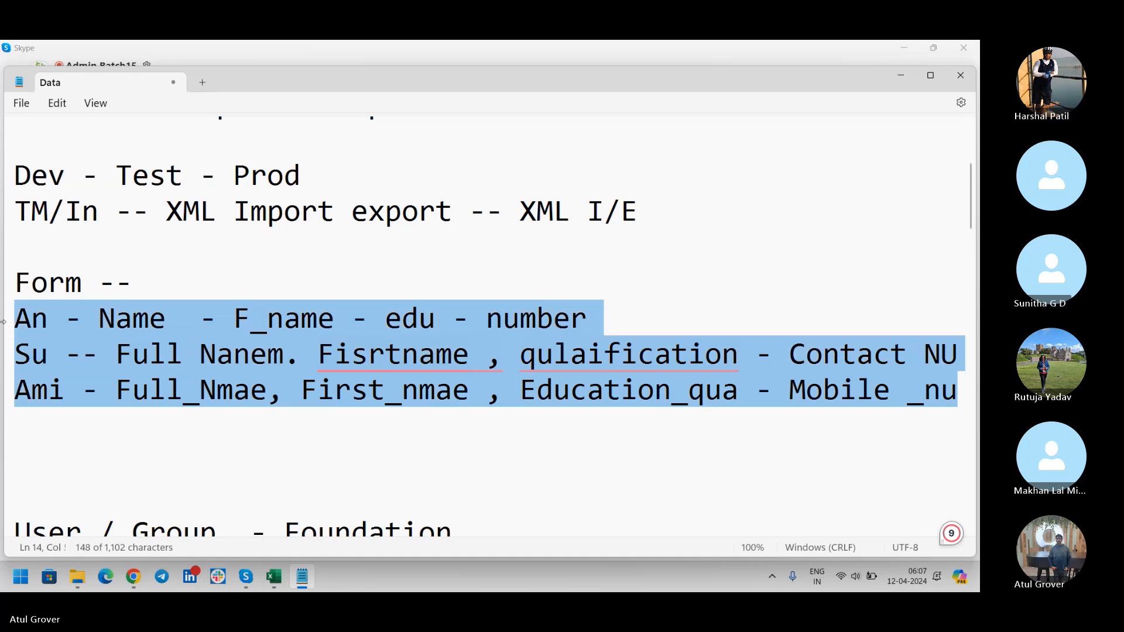
{"action": "mouse_move", "coordinate": [451, 351]}
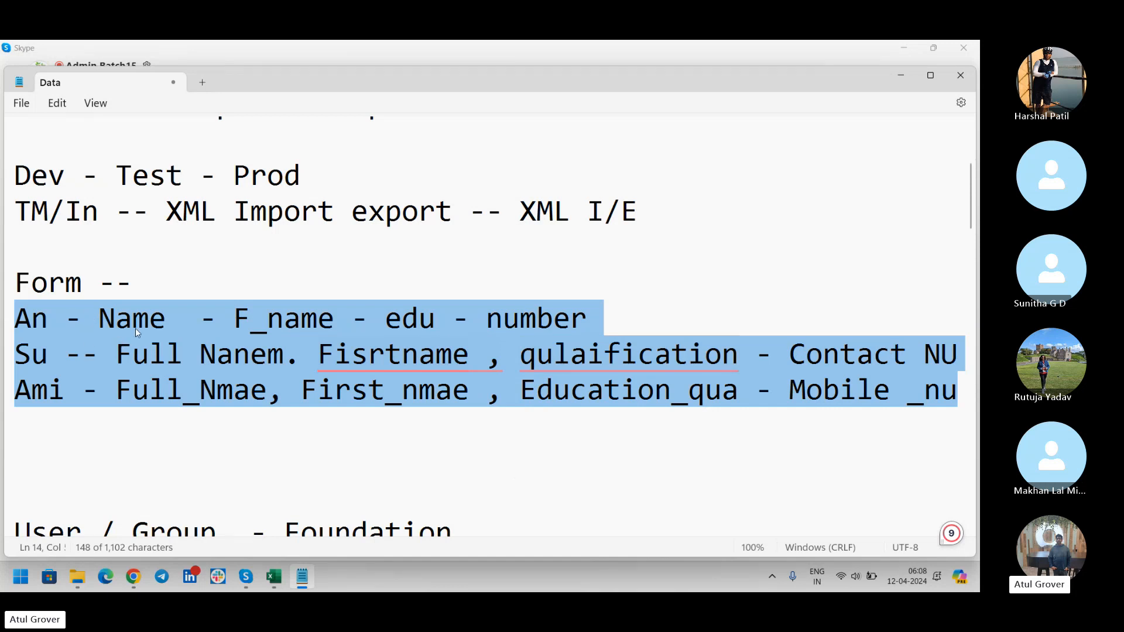
Move between the Skype call and the notes, then bring Chrome's ServiceNow User - New Record form forward.
{"action": "mouse_move", "coordinate": [381, 370]}
{"action": "key", "text": "alt+Tab"}
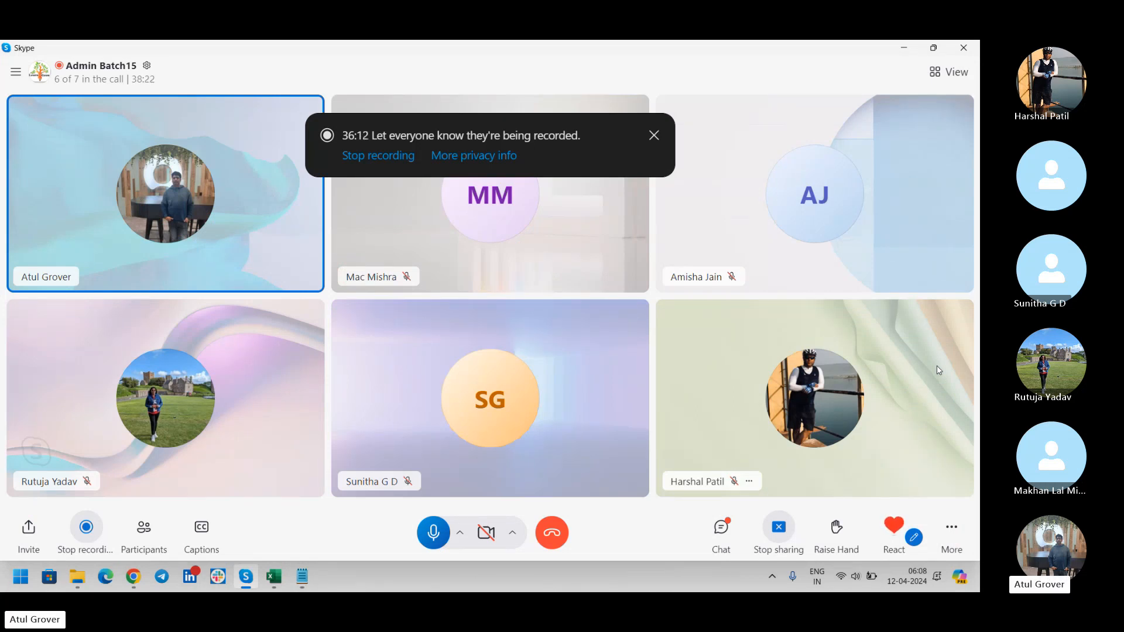
{"action": "key", "text": "alt+Tab"}
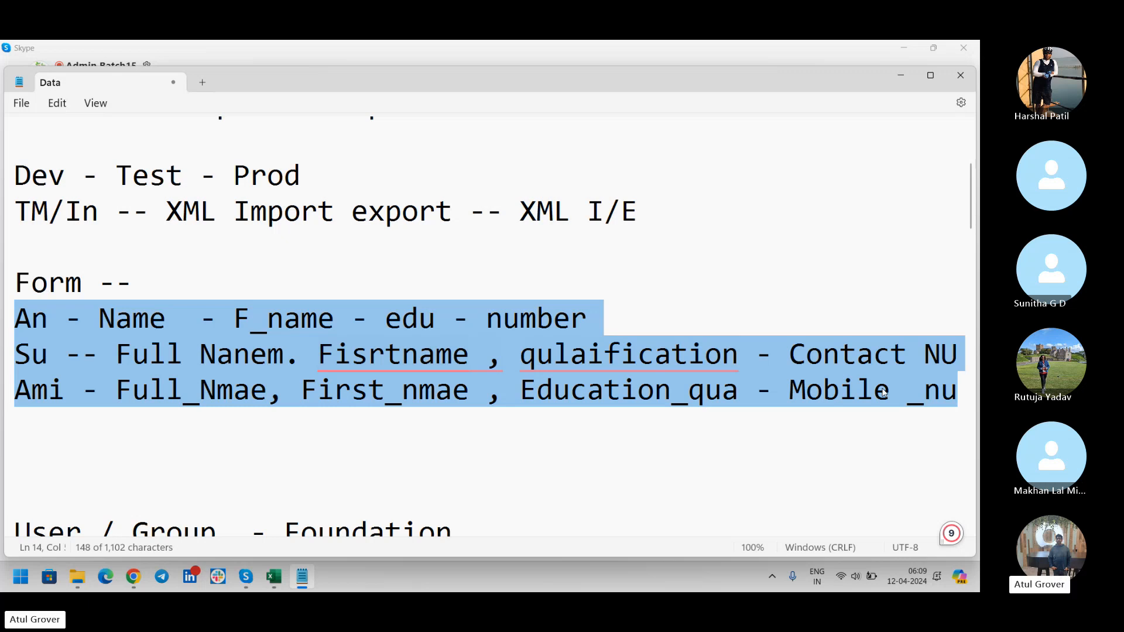
{"action": "key", "text": "alt+Tab"}
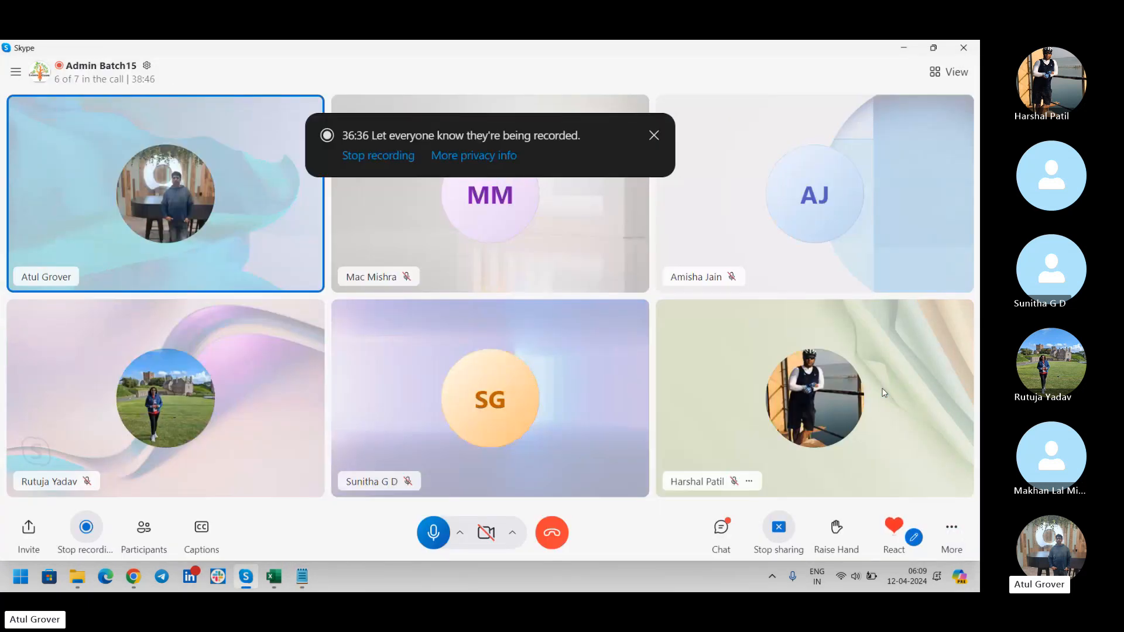
{"action": "left_click", "coordinate": [134, 577]}
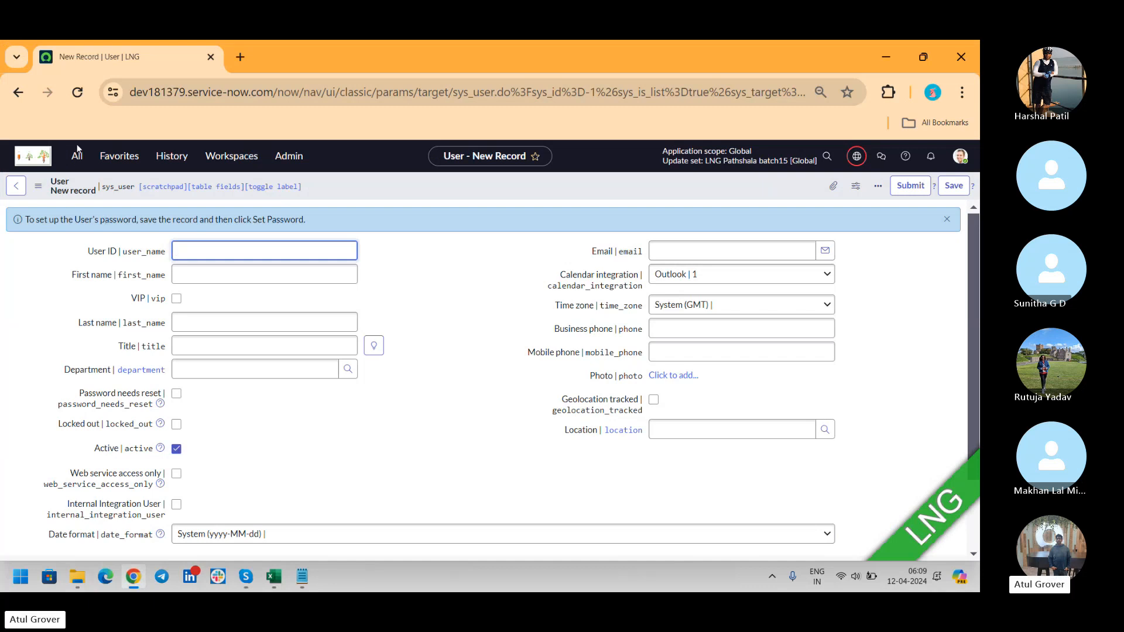
Go back to the Users list and choose Import from the User ID column menu.
{"action": "left_click", "coordinate": [15, 186]}
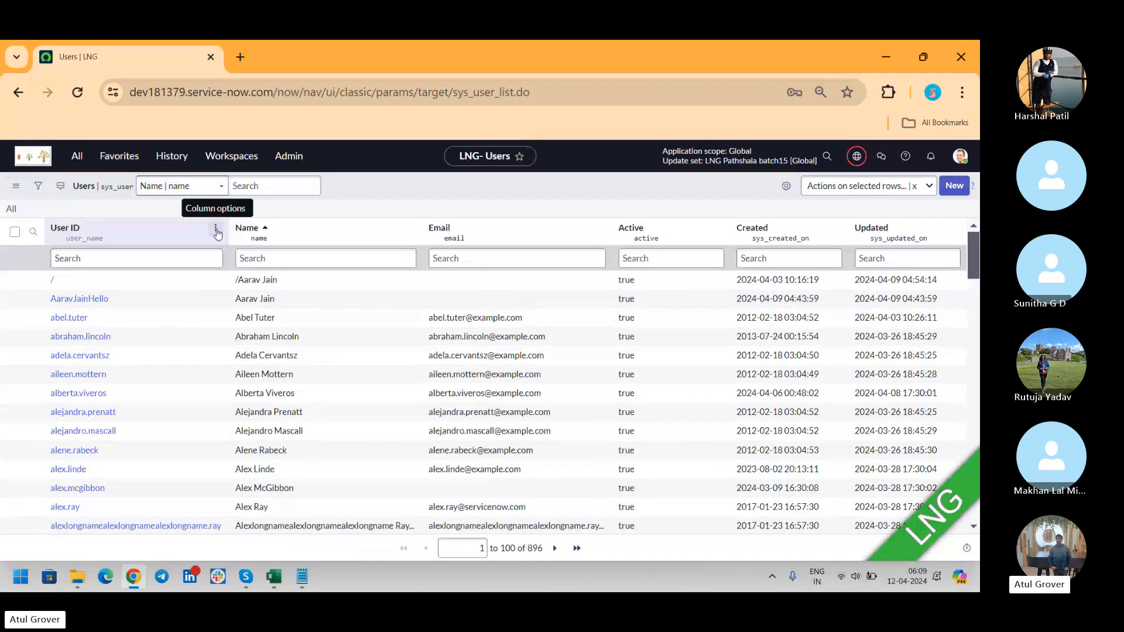
{"action": "left_click", "coordinate": [217, 232]}
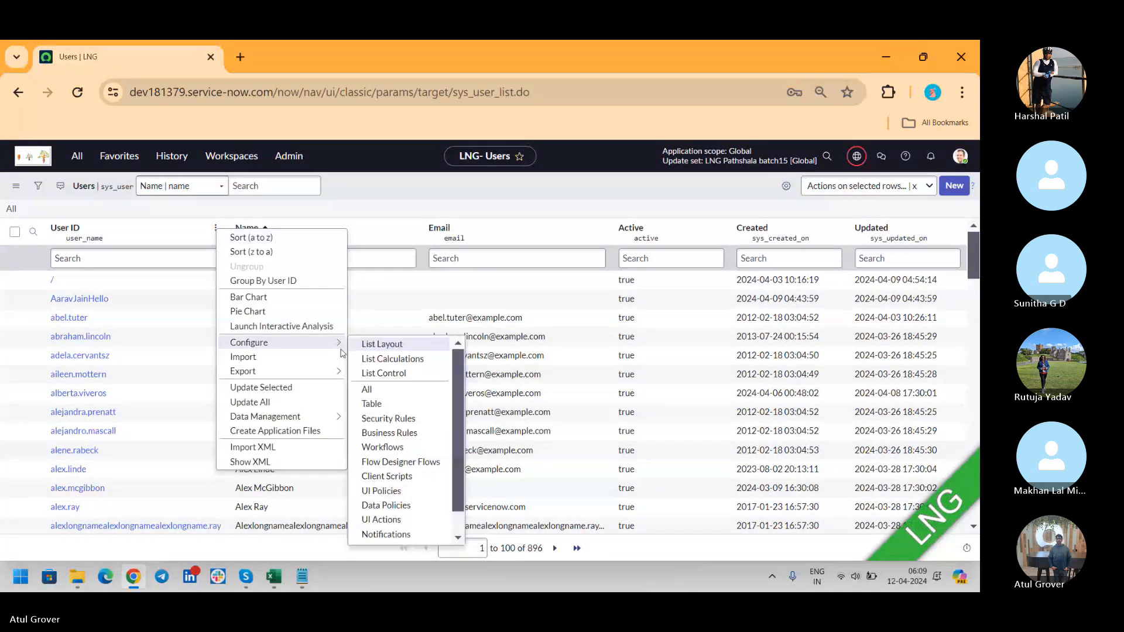
{"action": "mouse_move", "coordinate": [335, 380]}
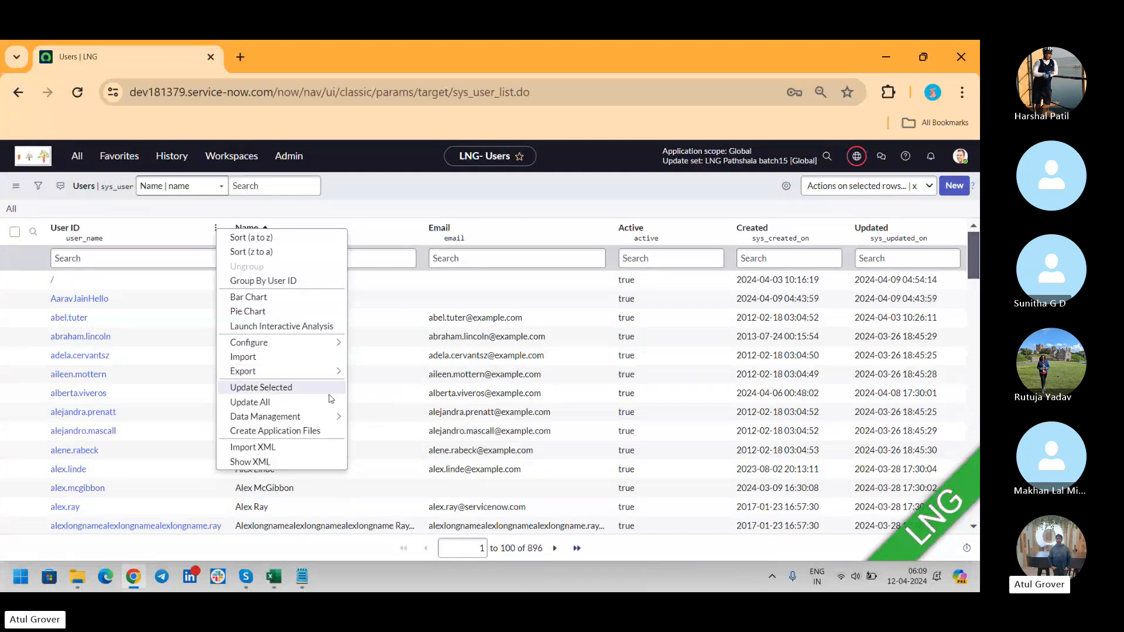
{"action": "left_click", "coordinate": [327, 363]}
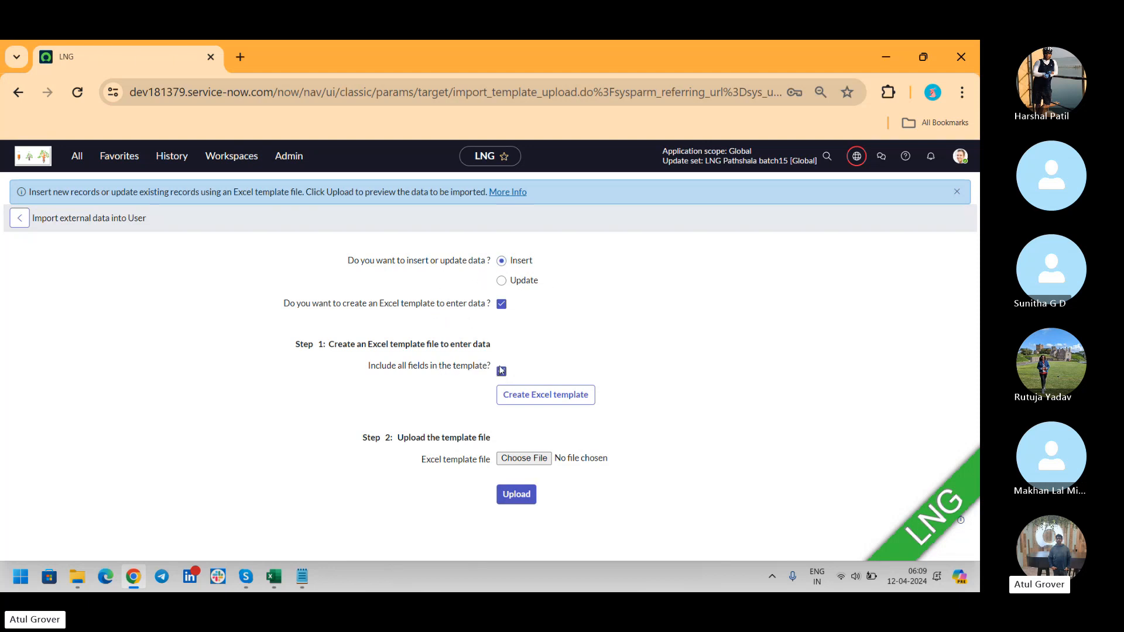
Create and download the User Excel template sys_user (4).xlsx, then switch to it in Excel.
{"action": "left_click", "coordinate": [579, 394]}
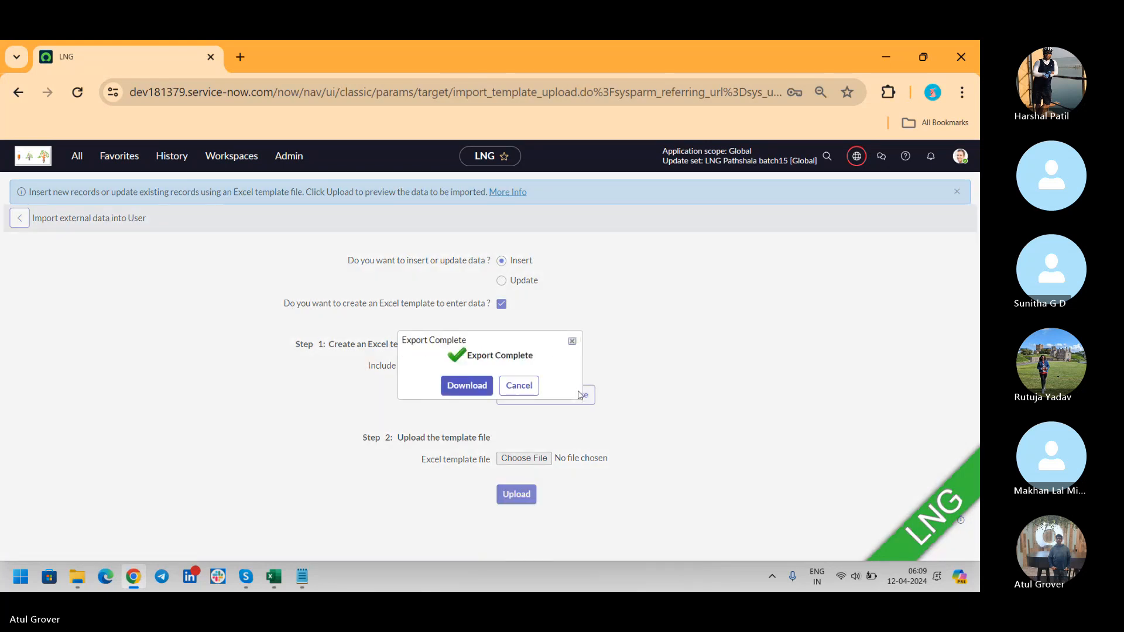
{"action": "left_click", "coordinate": [467, 387]}
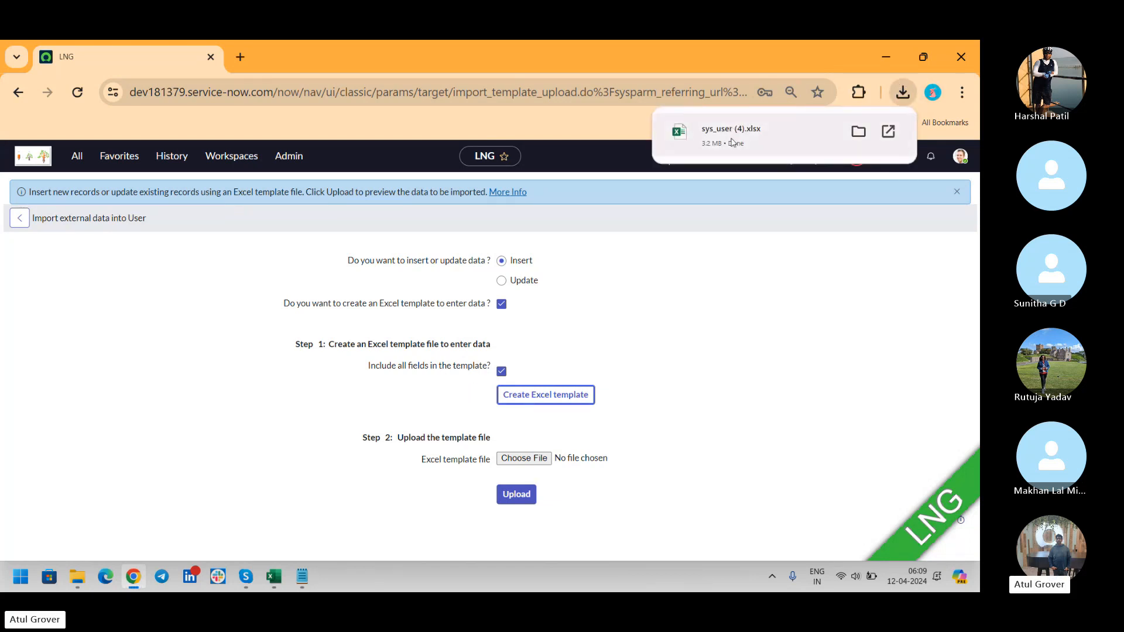
{"action": "key", "text": "alt+Tab"}
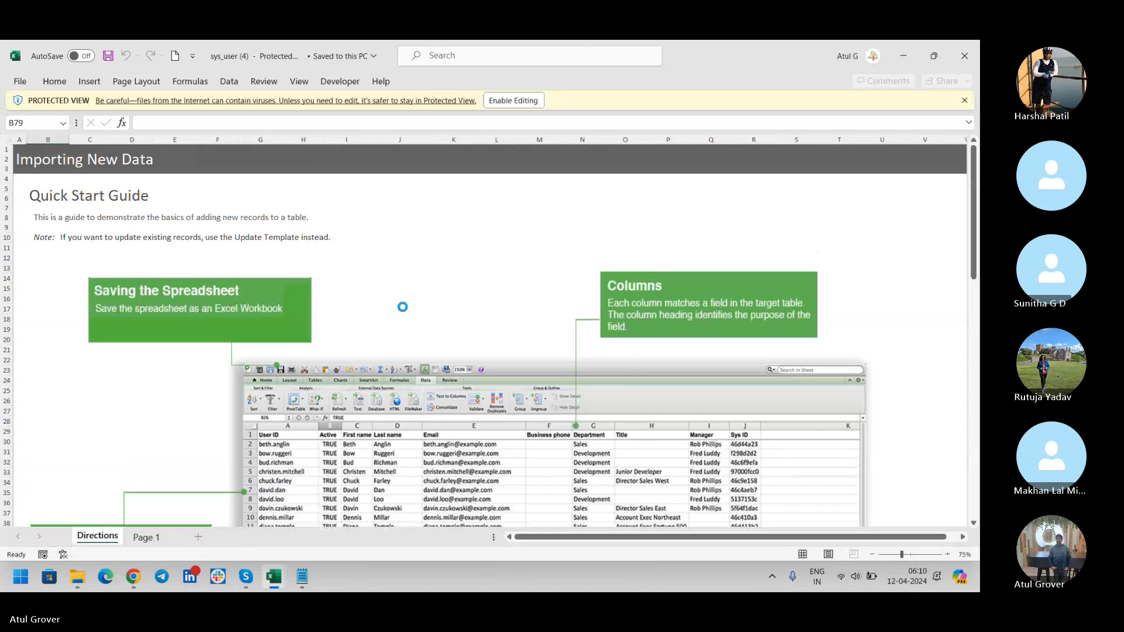
{"action": "left_click", "coordinate": [507, 102]}
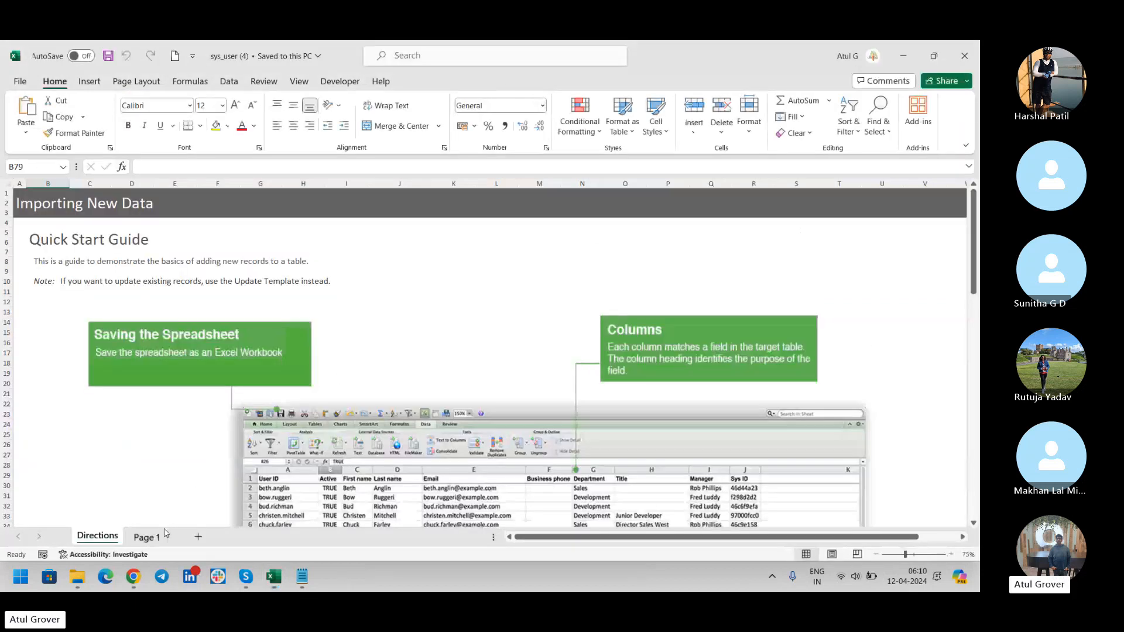
{"action": "left_click", "coordinate": [147, 536]}
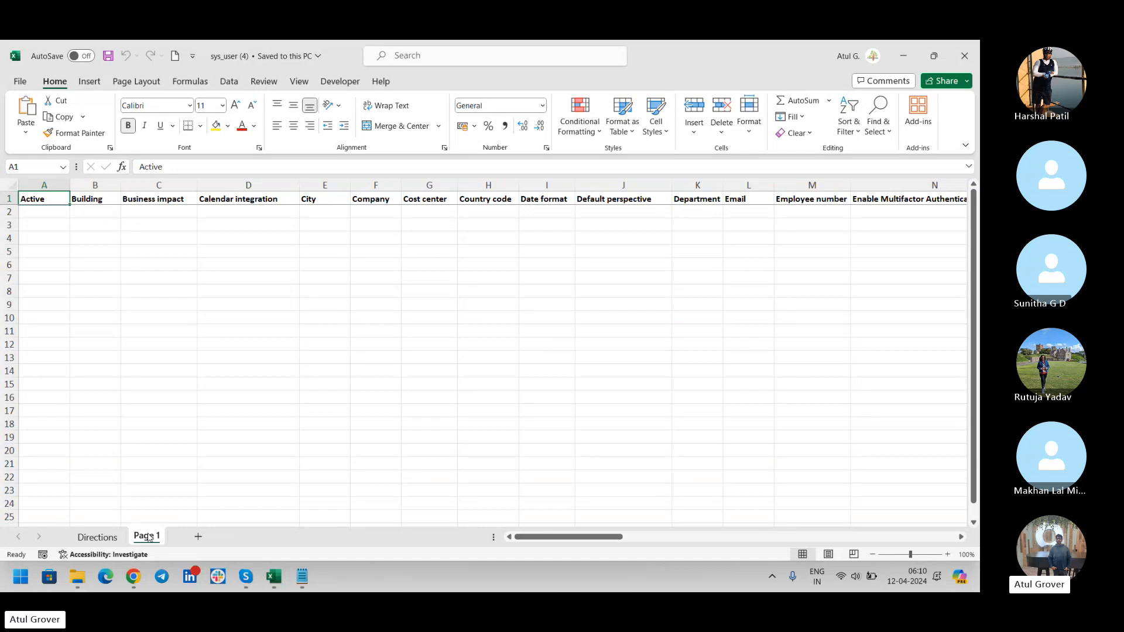
{"action": "key", "text": "ctrl+shift+Right"}
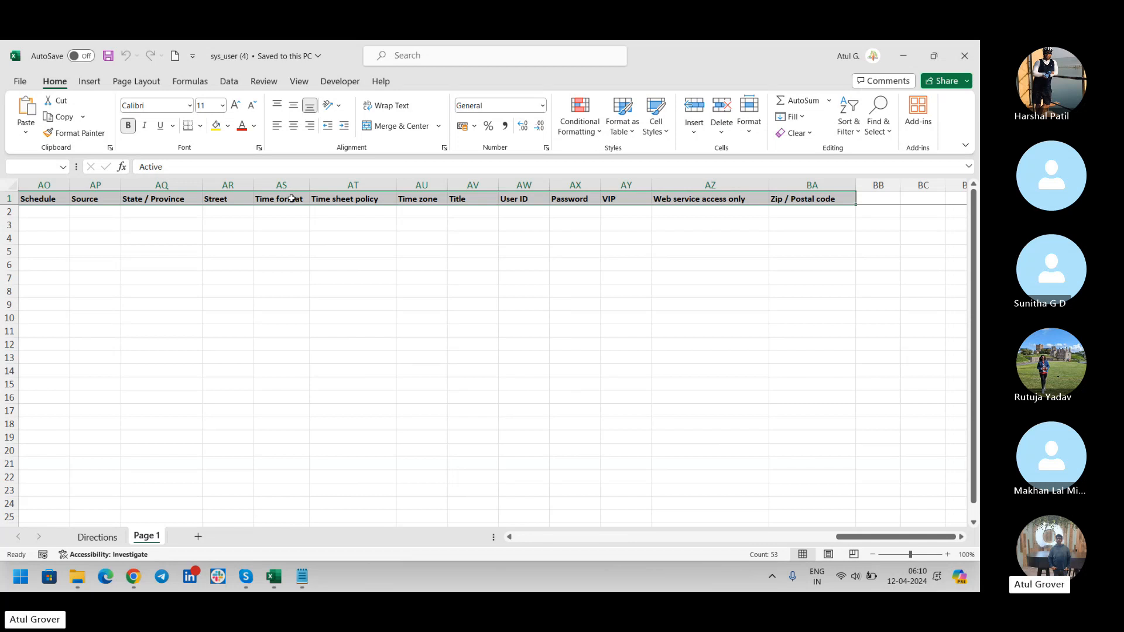
{"action": "key", "text": "alt+Tab"}
{"action": "key", "text": "alt+Tab"}
{"action": "key", "text": "alt+Tab"}
{"action": "key", "text": "alt+Tab"}
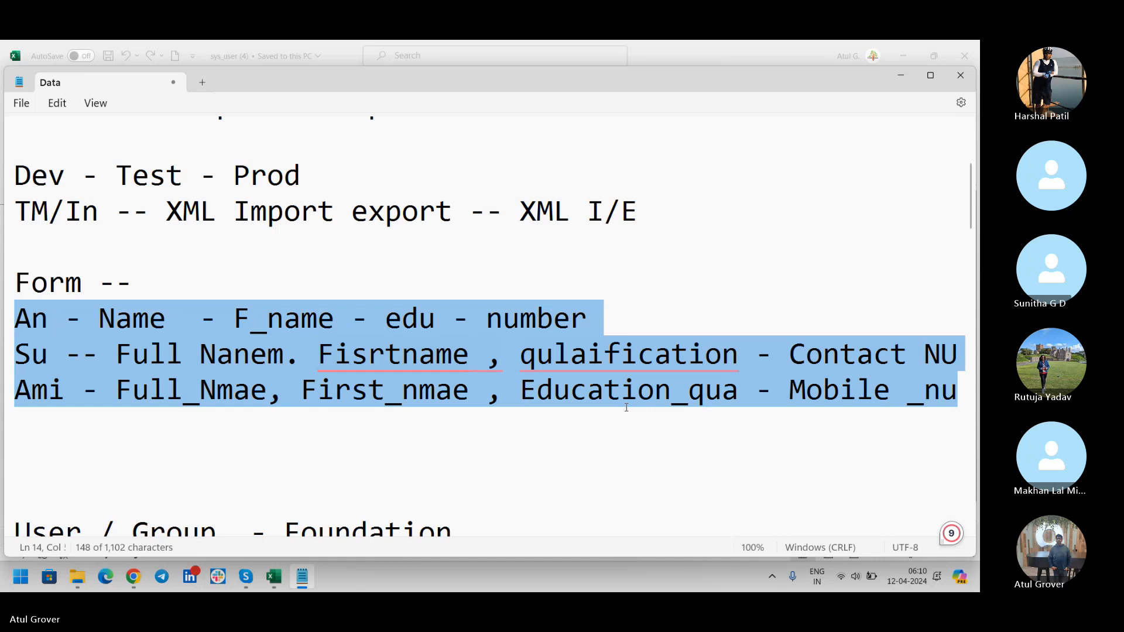
{"action": "key", "text": "alt+Tab"}
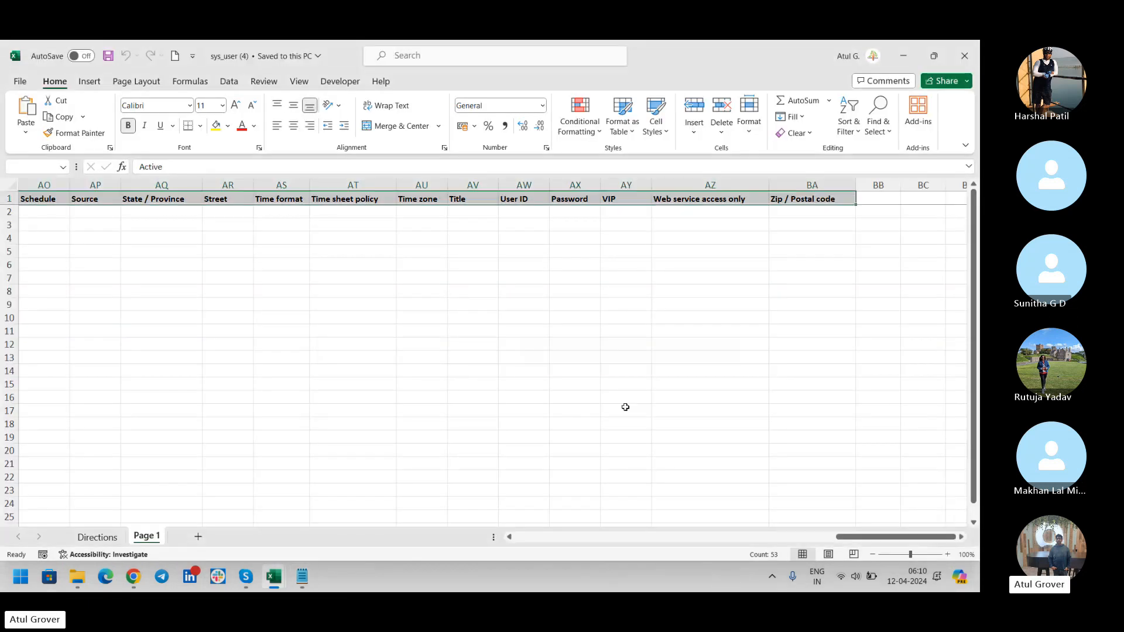
{"action": "key", "text": "alt+Tab"}
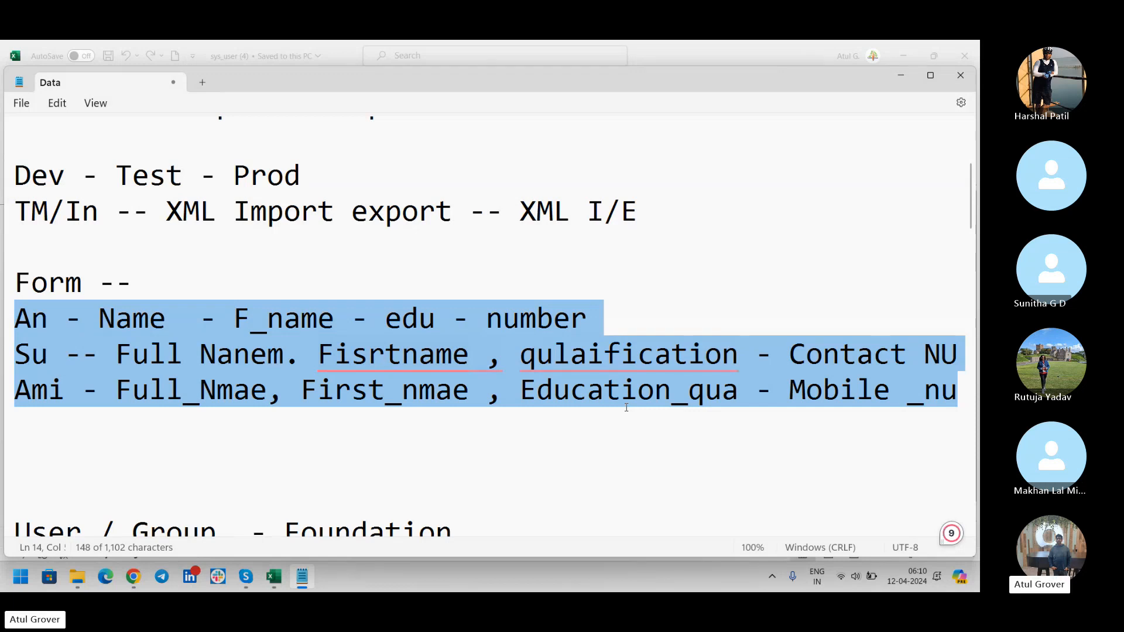
{"action": "key", "text": "alt+Tab"}
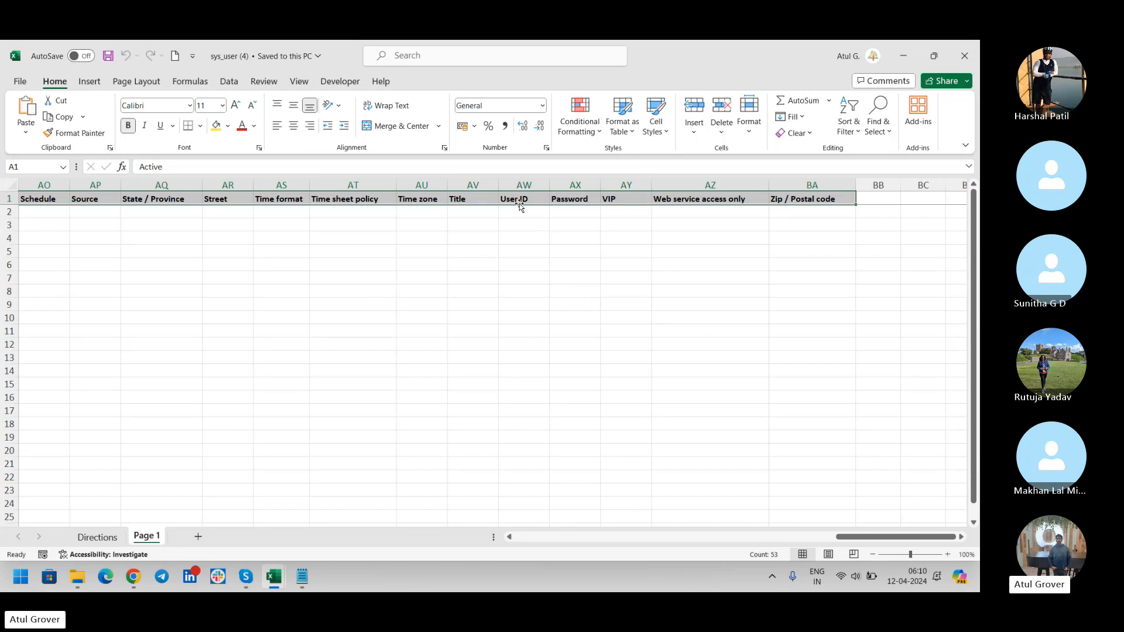
{"action": "left_click", "coordinate": [519, 202]}
{"action": "key", "text": "Left"}
{"action": "key", "text": "Left"}
{"action": "key", "text": "Left"}
{"action": "key", "text": "Left"}
{"action": "key", "text": "Left"}
{"action": "key", "text": "Left"}
{"action": "key", "text": "Left"}
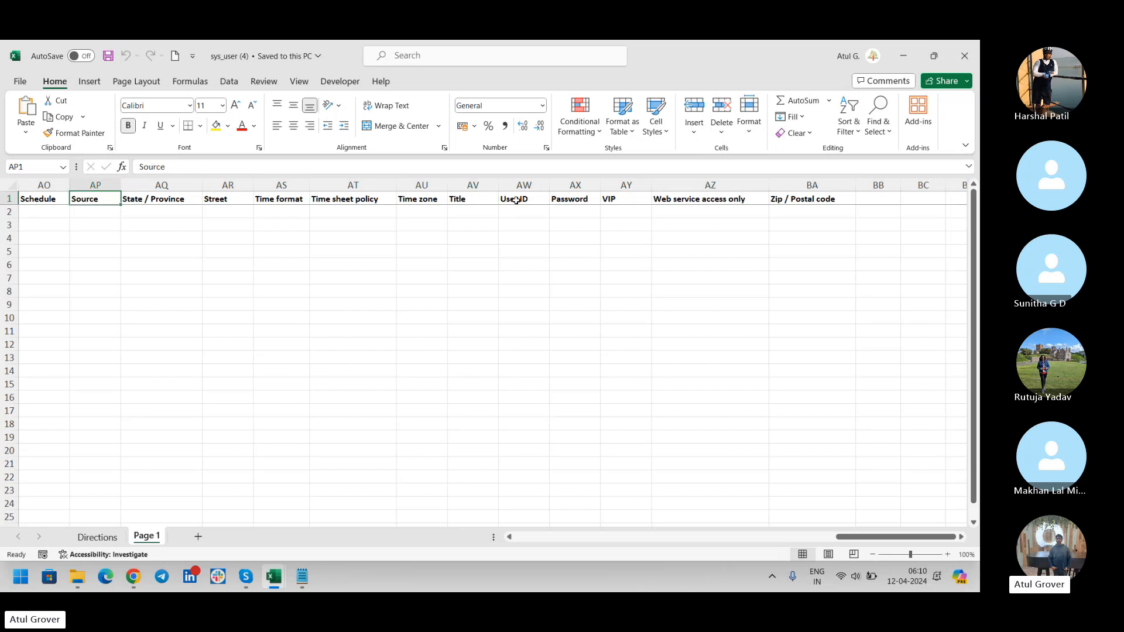
{"action": "key", "text": "Left"}
{"action": "key", "text": "Left"}
{"action": "key", "text": "Left"}
{"action": "key", "text": "Left"}
{"action": "key", "text": "Left"}
{"action": "key", "text": "Left"}
{"action": "key", "text": "Left"}
{"action": "key", "text": "Left"}
{"action": "key", "text": "Left"}
{"action": "key", "text": "Left"}
{"action": "key", "text": "Left"}
{"action": "key", "text": "Left"}
{"action": "key", "text": "Left"}
{"action": "key", "text": "Left"}
{"action": "key", "text": "Left"}
{"action": "key", "text": "Left"}
{"action": "key", "text": "Left"}
{"action": "key", "text": "Left"}
{"action": "key", "text": "Left"}
{"action": "key", "text": "Left"}
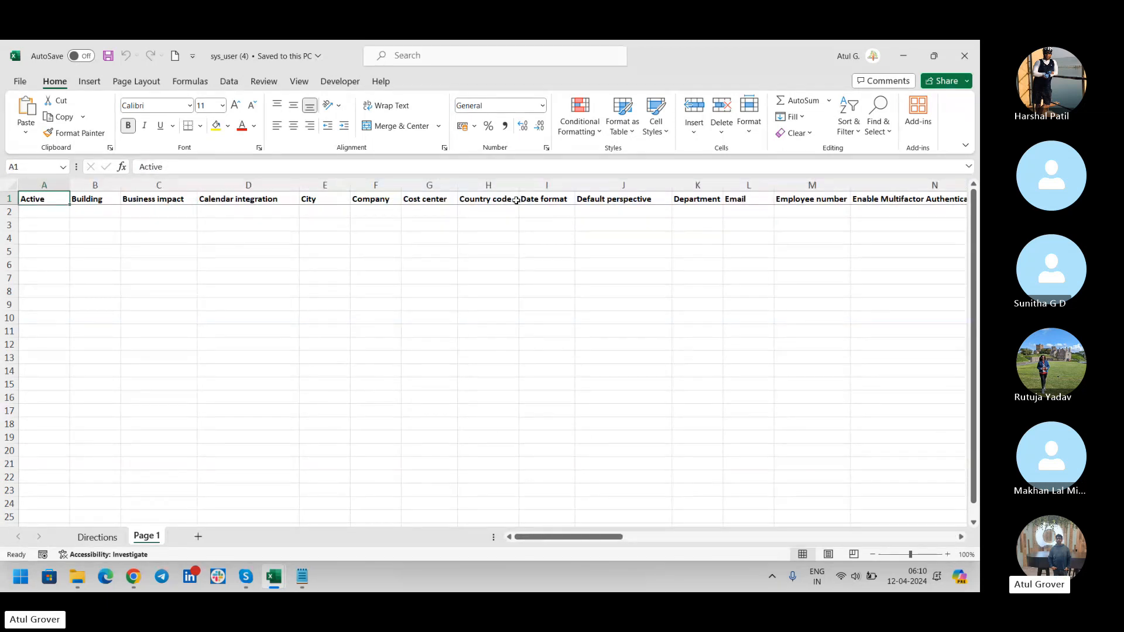
{"action": "key", "text": "alt+Tab"}
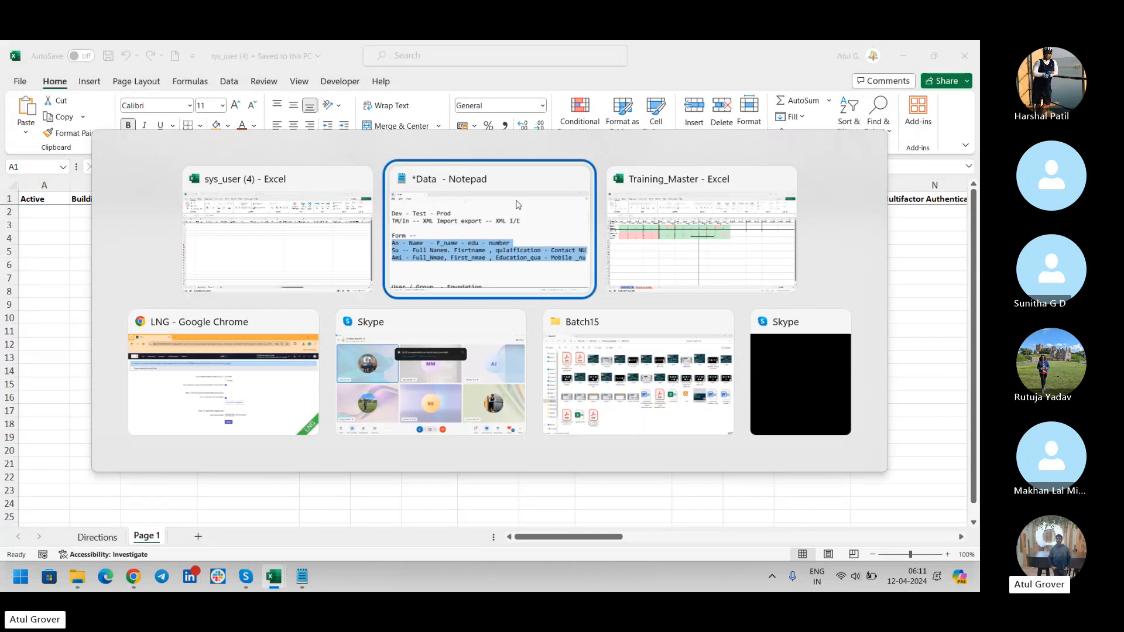
{"action": "key", "text": "alt+Tab"}
{"action": "key", "text": "alt+Tab"}
{"action": "key", "text": "alt+Tab"}
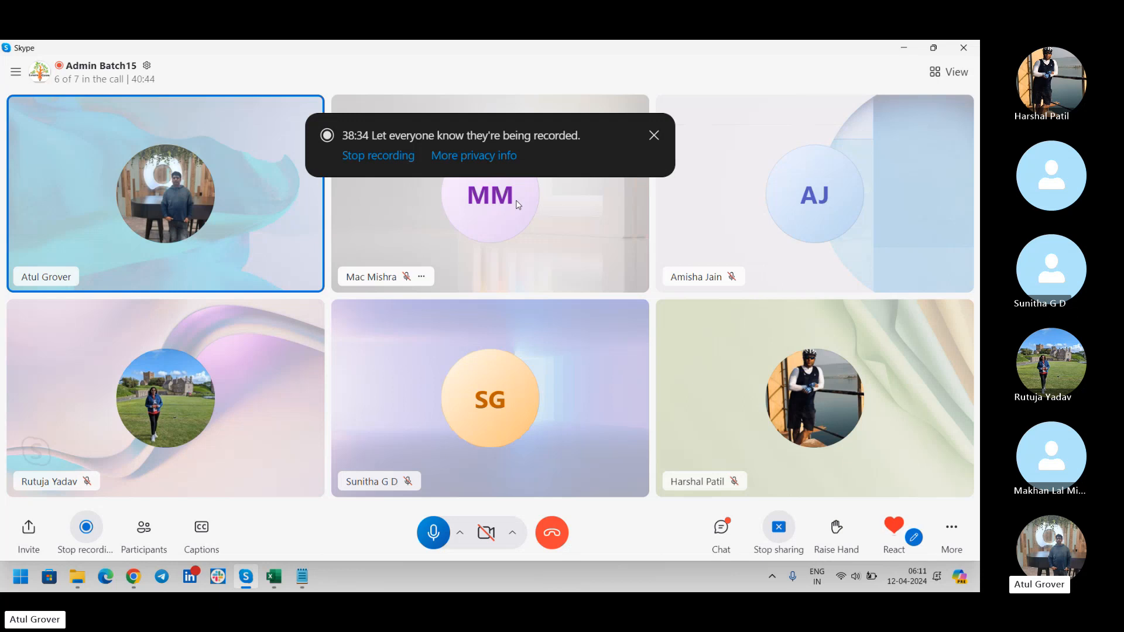
{"action": "key", "text": "alt+Tab"}
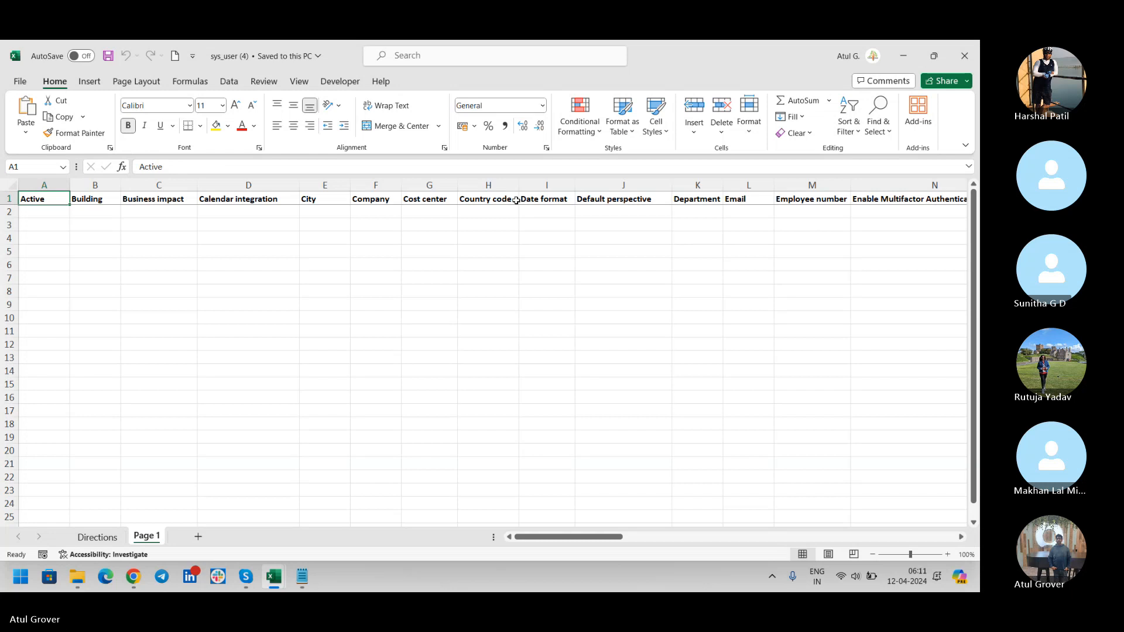
In row 2, set Active to TRUE, Business impact to 1 - Critical and Calendar integration to Outlook.
{"action": "key", "text": "Down"}
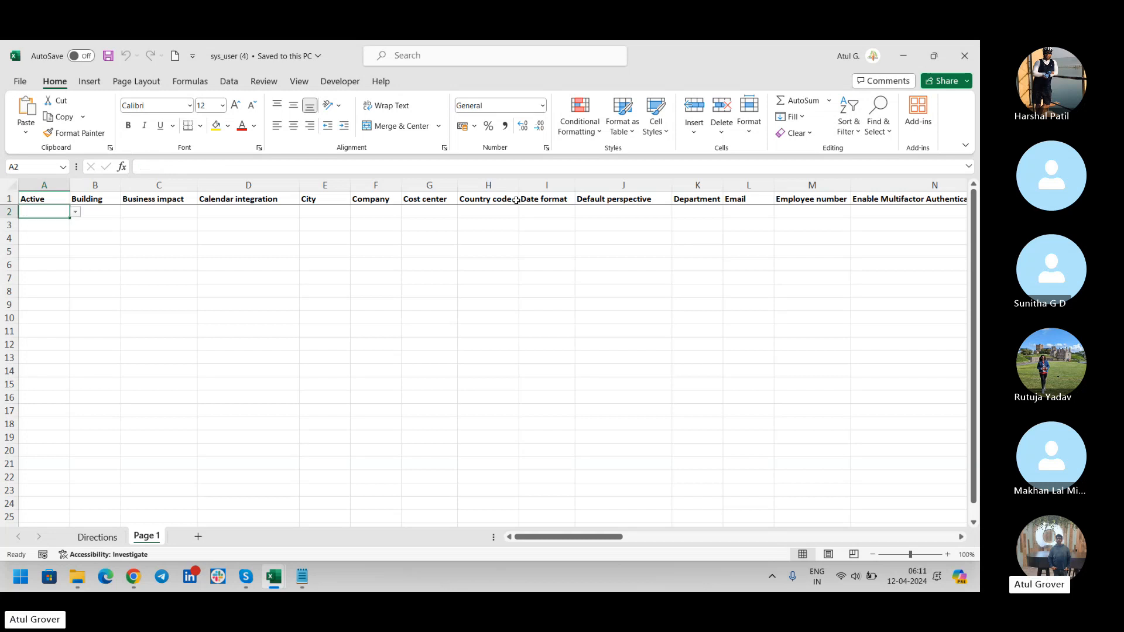
{"action": "left_click", "coordinate": [76, 212]}
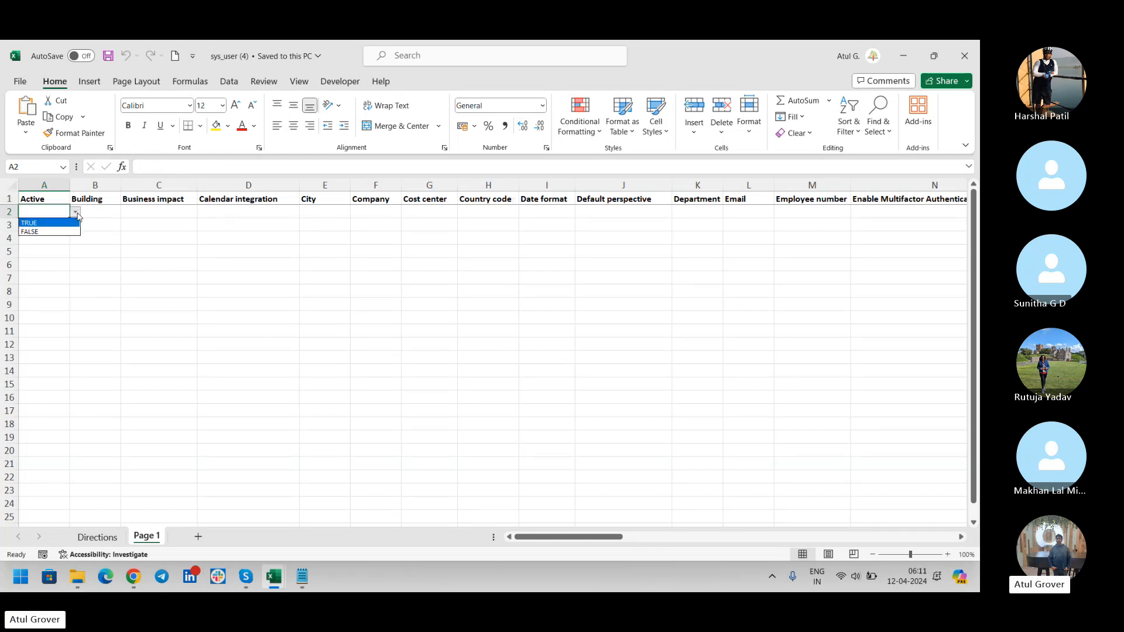
{"action": "left_click", "coordinate": [54, 227]}
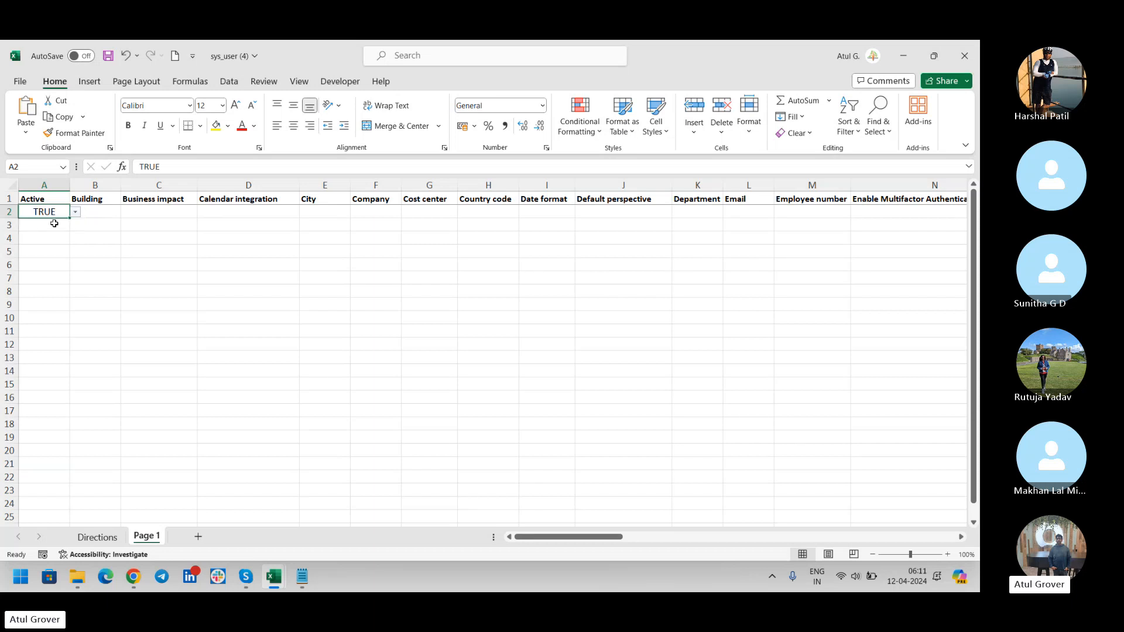
{"action": "left_click", "coordinate": [95, 216]}
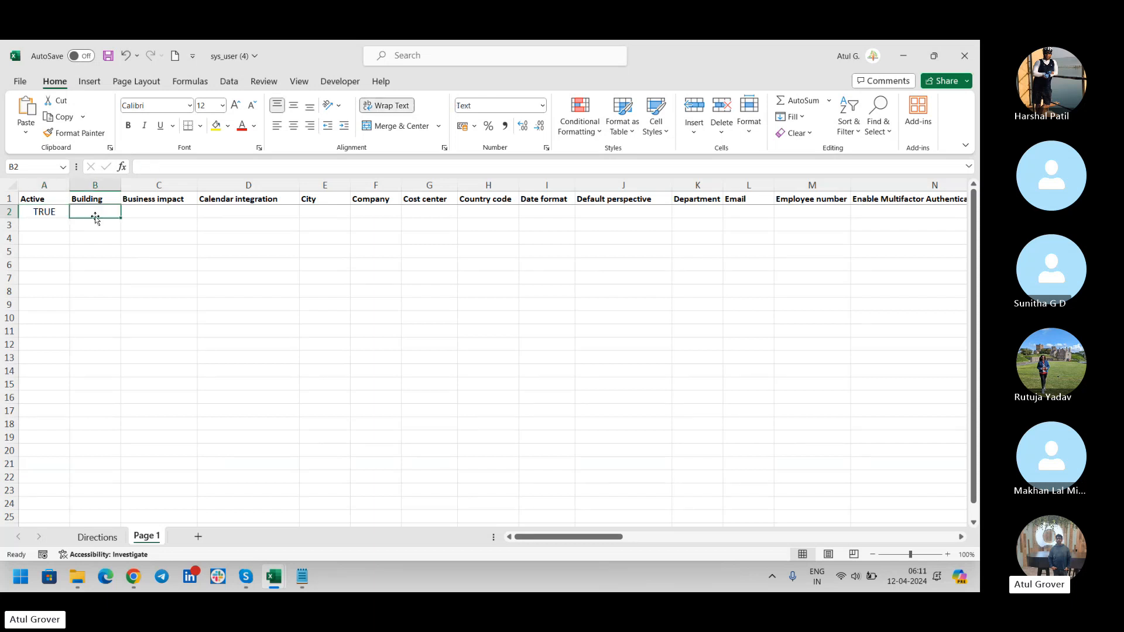
{"action": "key", "text": "Tab"}
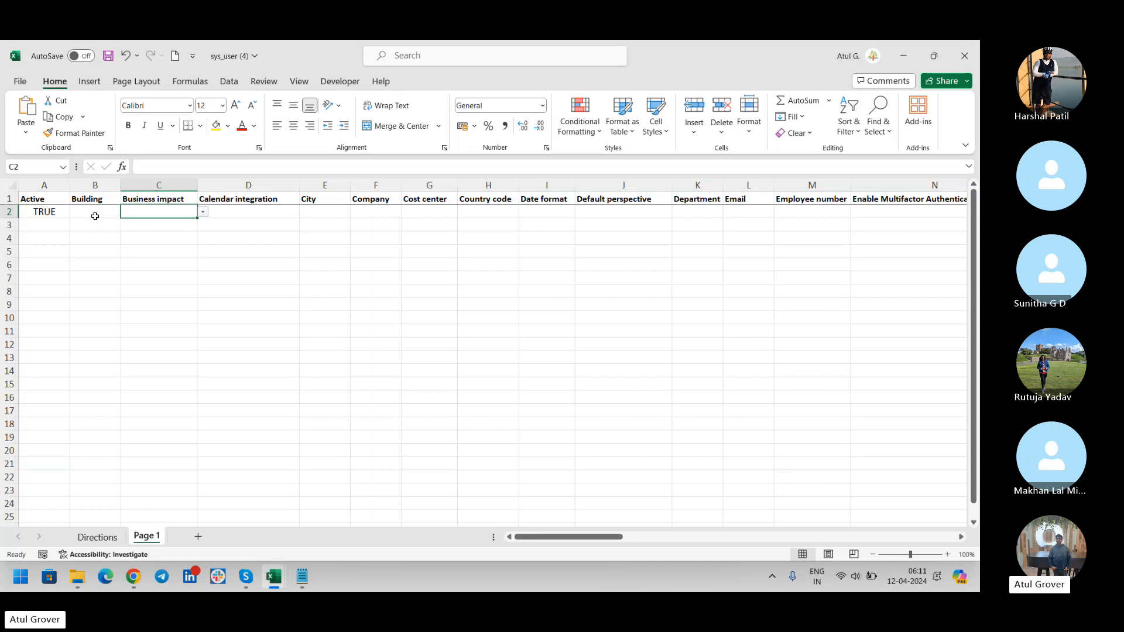
{"action": "left_click", "coordinate": [202, 212]}
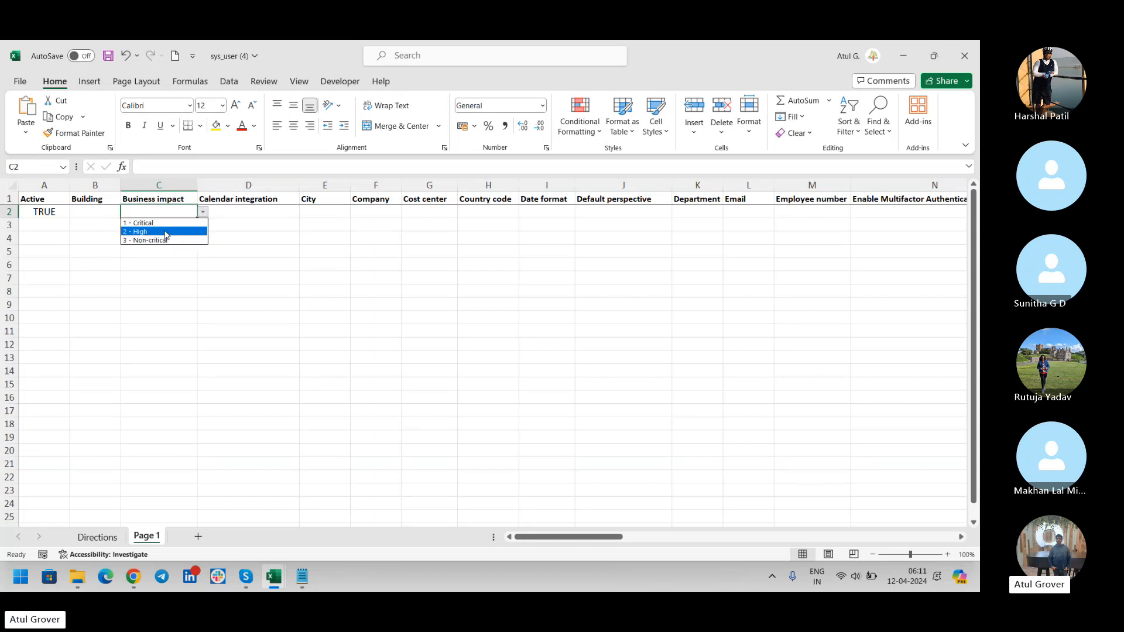
{"action": "left_click", "coordinate": [169, 223]}
{"action": "left_click", "coordinate": [241, 212]}
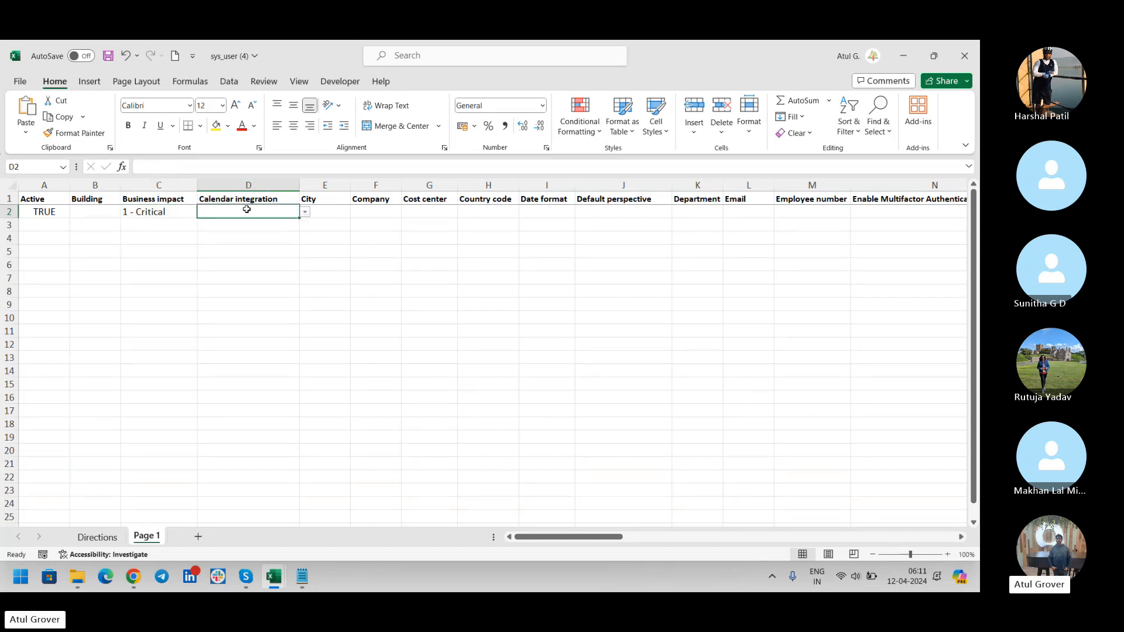
{"action": "left_click", "coordinate": [305, 212]}
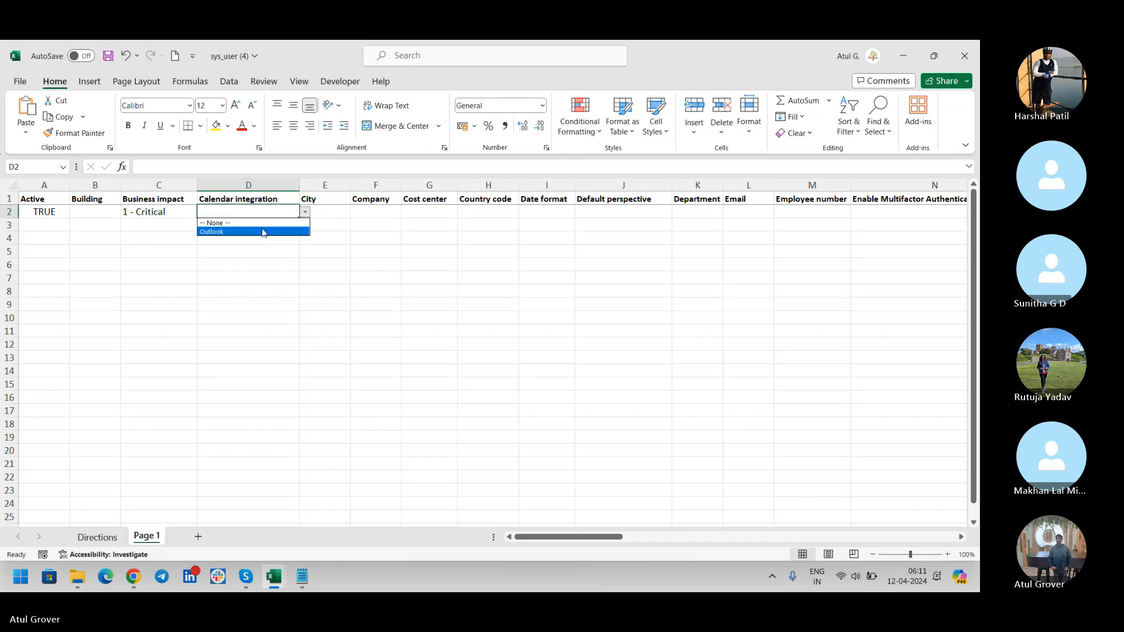
{"action": "left_click", "coordinate": [263, 229]}
{"action": "left_click", "coordinate": [322, 212]}
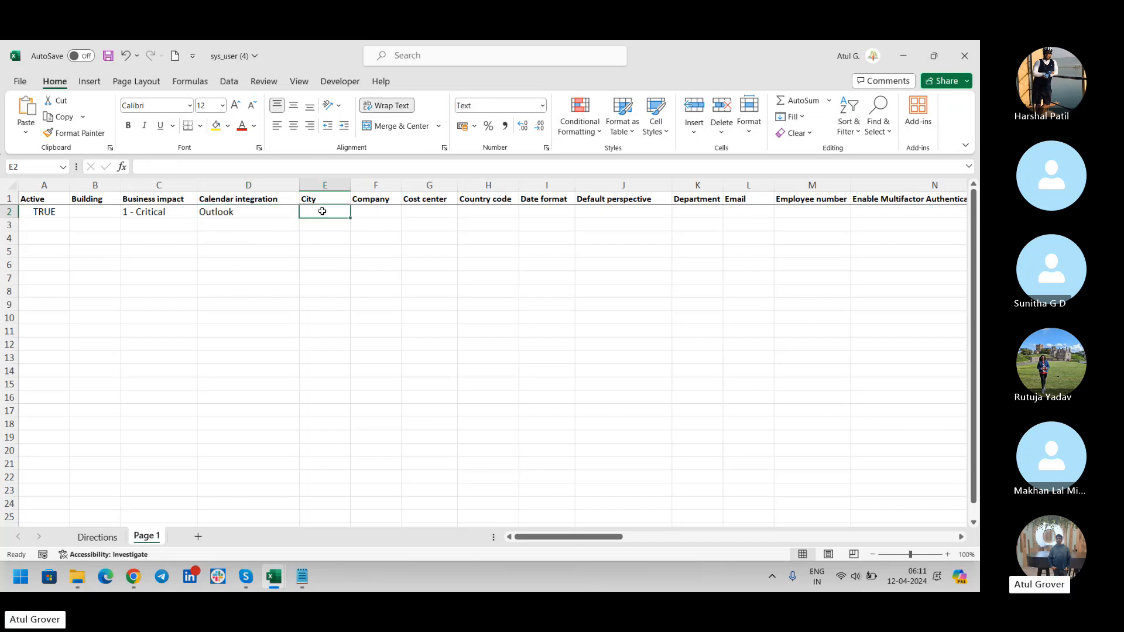
Enter a sample email and employee number in row 2, and set Enable Multifactor Authentication to FALSE.
{"action": "key", "text": "Tab"}
{"action": "key", "text": "Tab"}
{"action": "key", "text": "Tab"}
{"action": "key", "text": "Tab"}
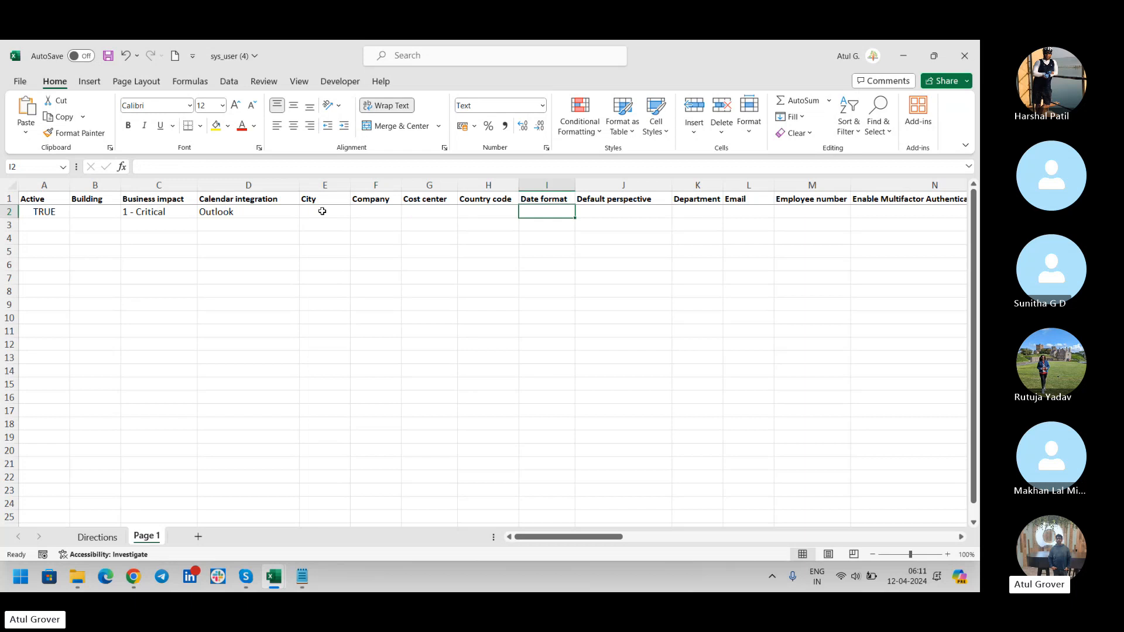
{"action": "key", "text": "Tab"}
{"action": "key", "text": "Tab"}
{"action": "key", "text": "Tab"}
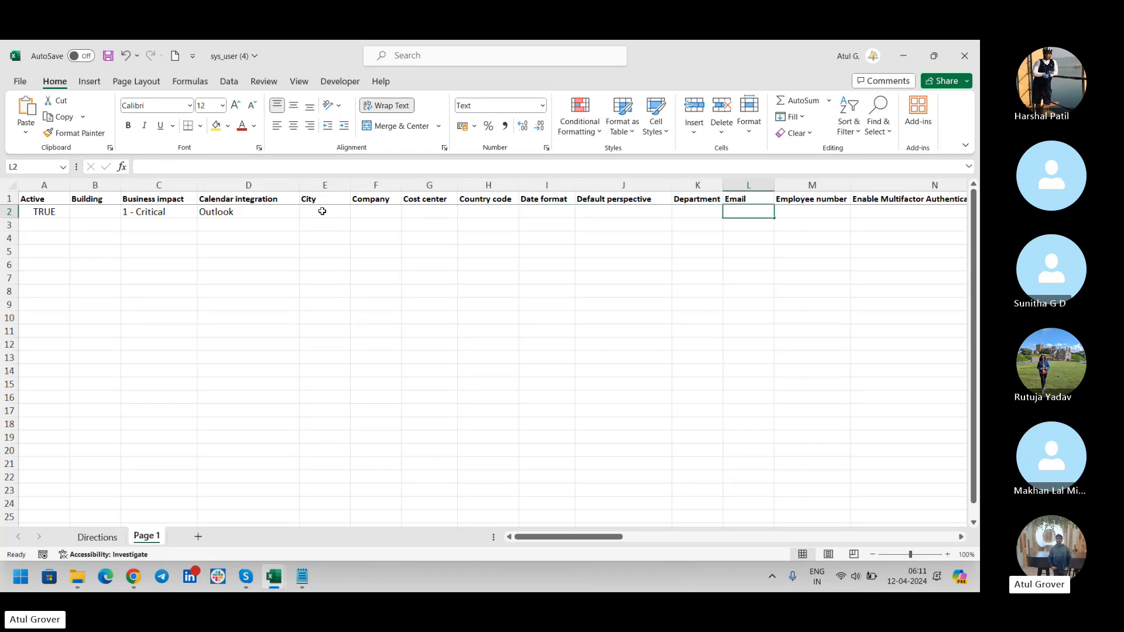
{"action": "type", "text": "a.b.@"}
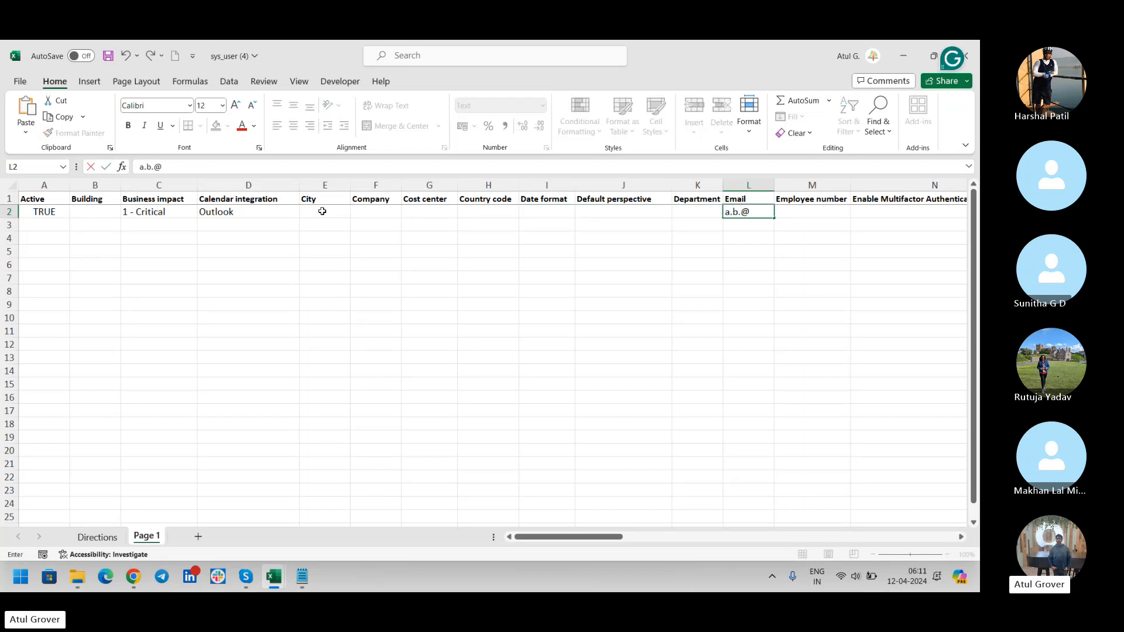
{"action": "type", "text": "lng.con"}
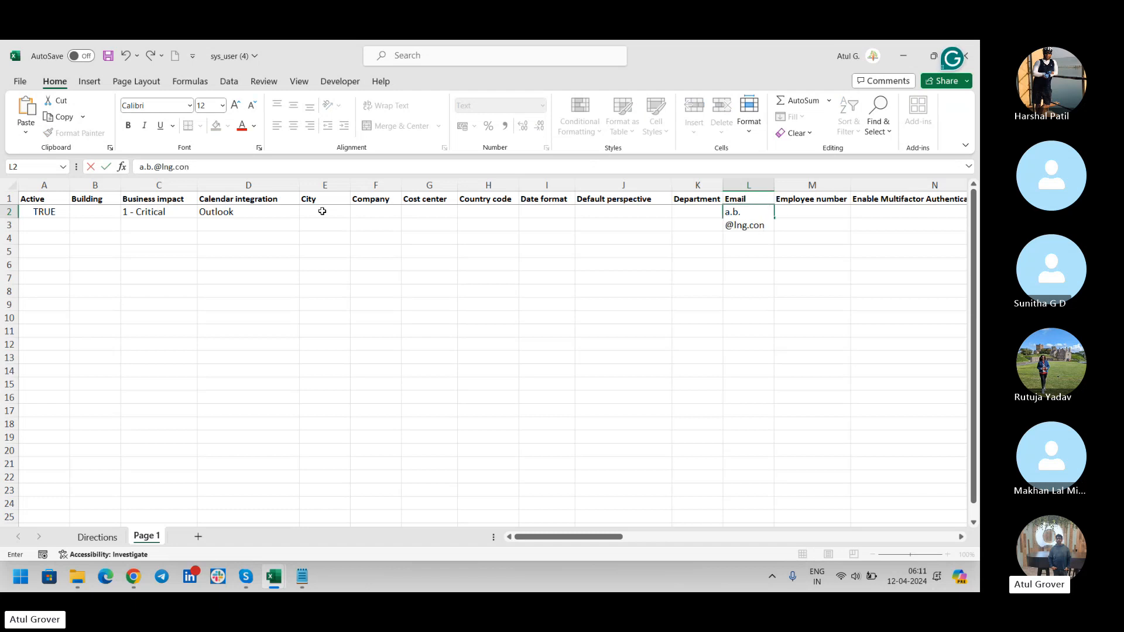
{"action": "key", "text": "Tab"}
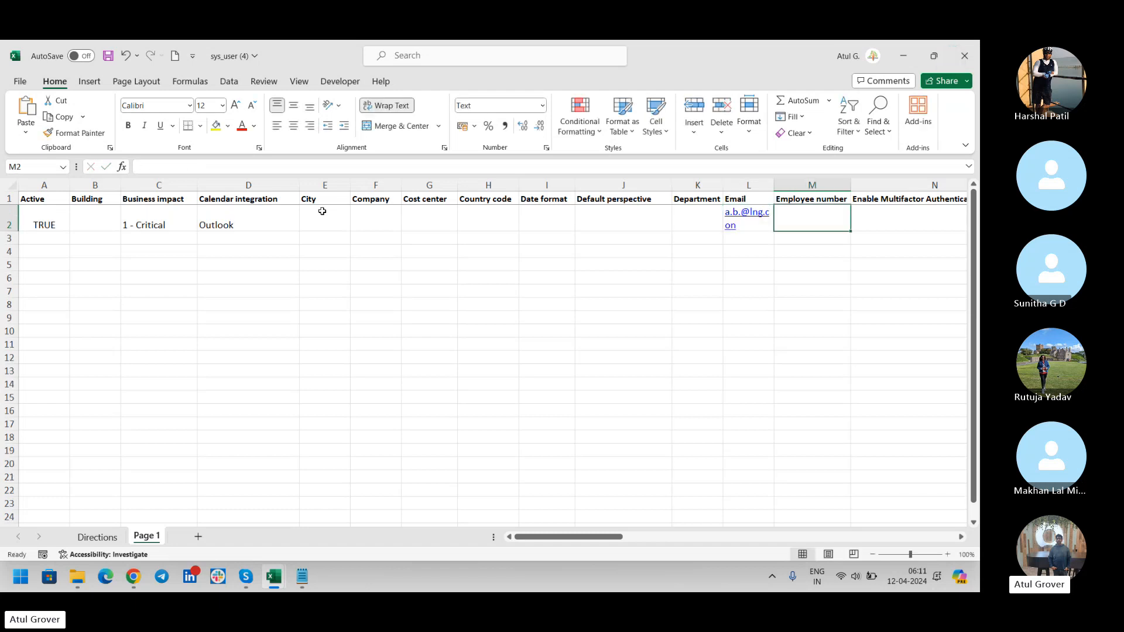
{"action": "type", "text": "124578"}
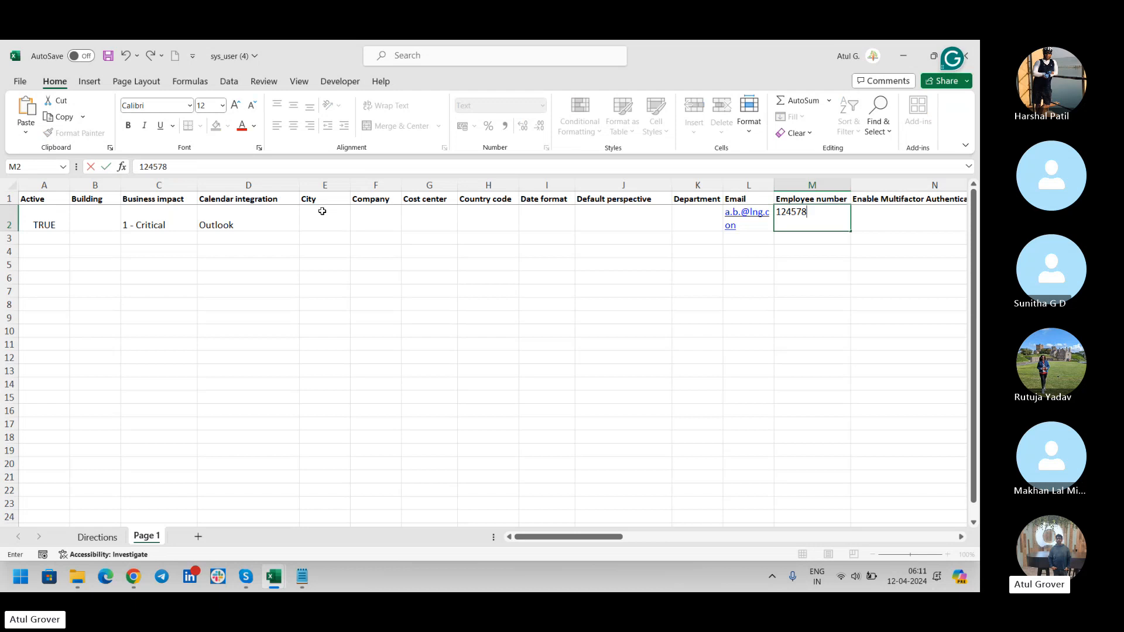
{"action": "key", "text": "Tab"}
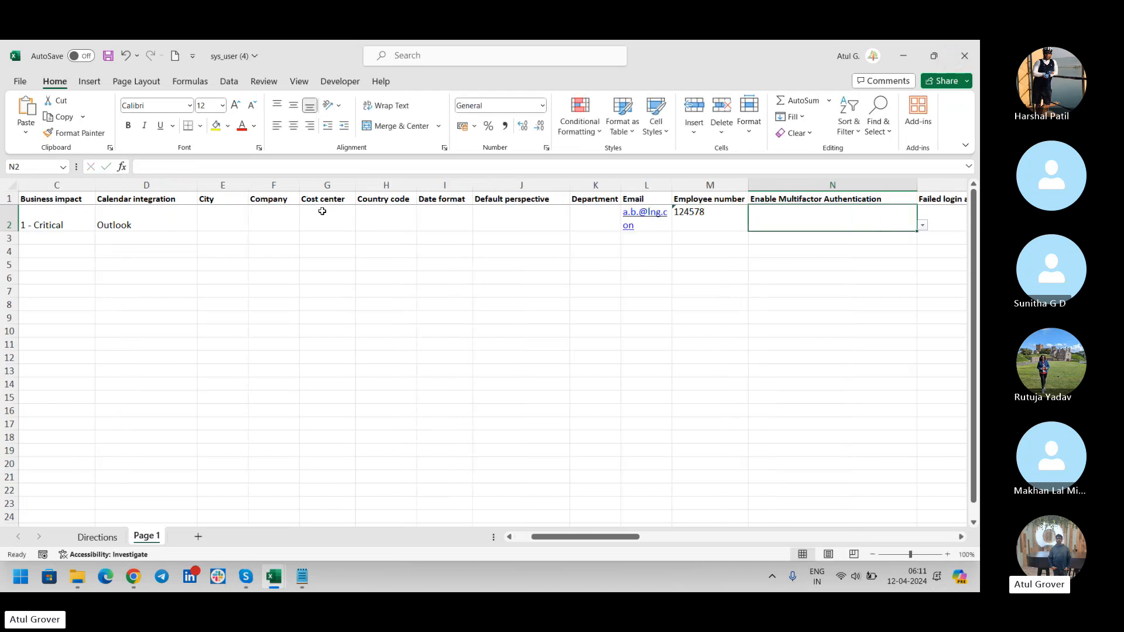
{"action": "left_click", "coordinate": [923, 226]}
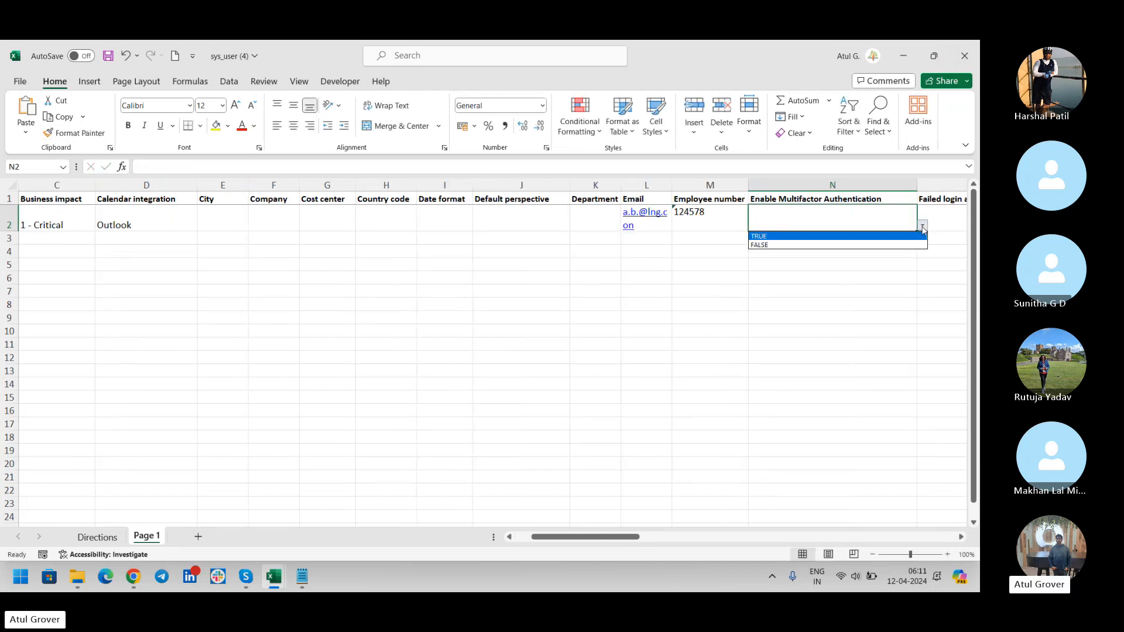
{"action": "left_click", "coordinate": [829, 245]}
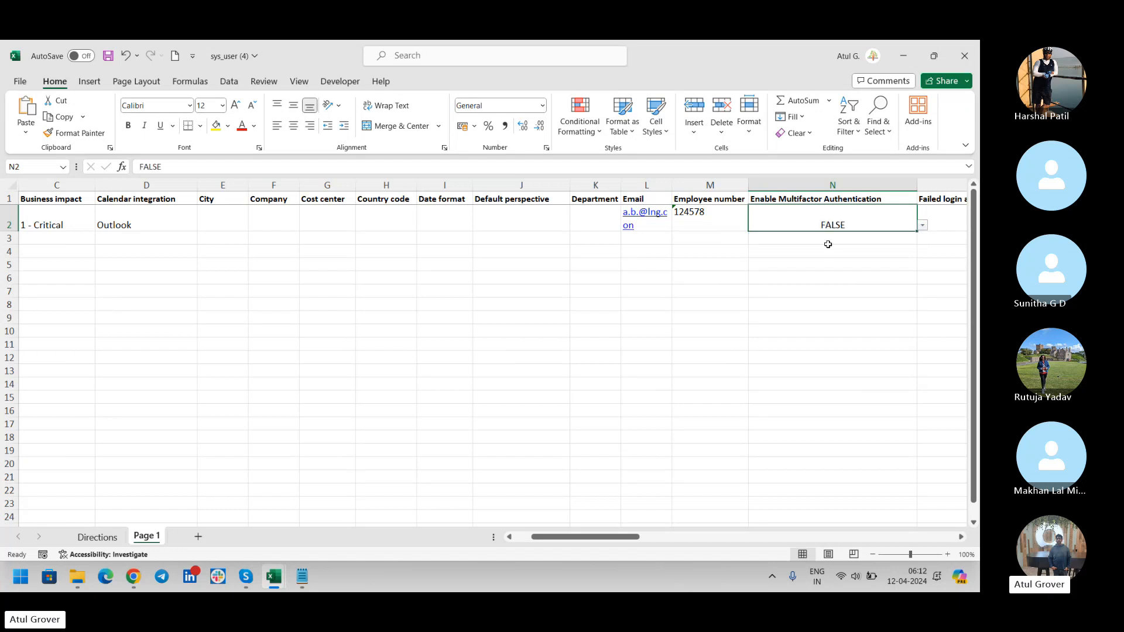
Enter the first user's first name in row 2 and set Gender to Male.
{"action": "key", "text": "Tab"}
{"action": "key", "text": "Tab"}
{"action": "key", "text": "Tab"}
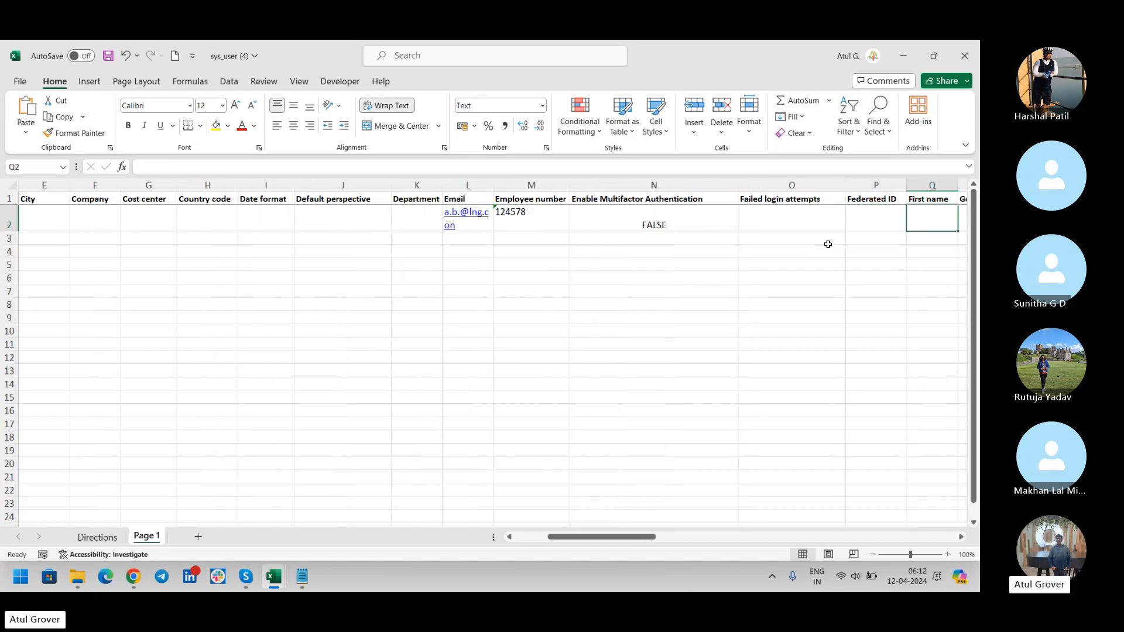
{"action": "type", "text": "AB"}
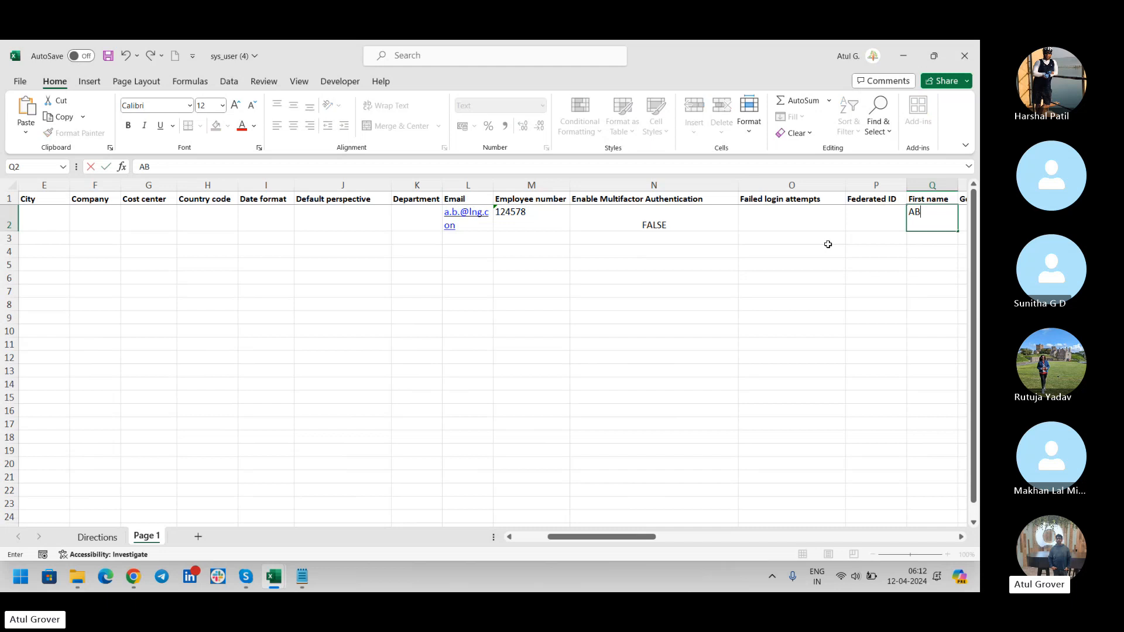
{"action": "key", "text": "Tab"}
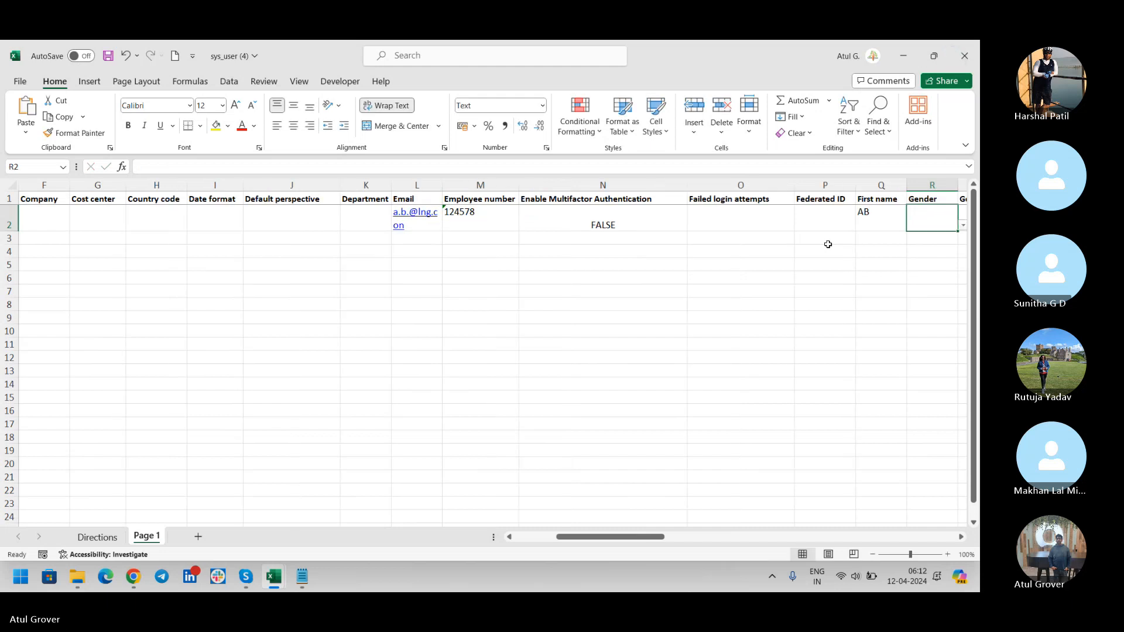
{"action": "left_click", "coordinate": [963, 226]}
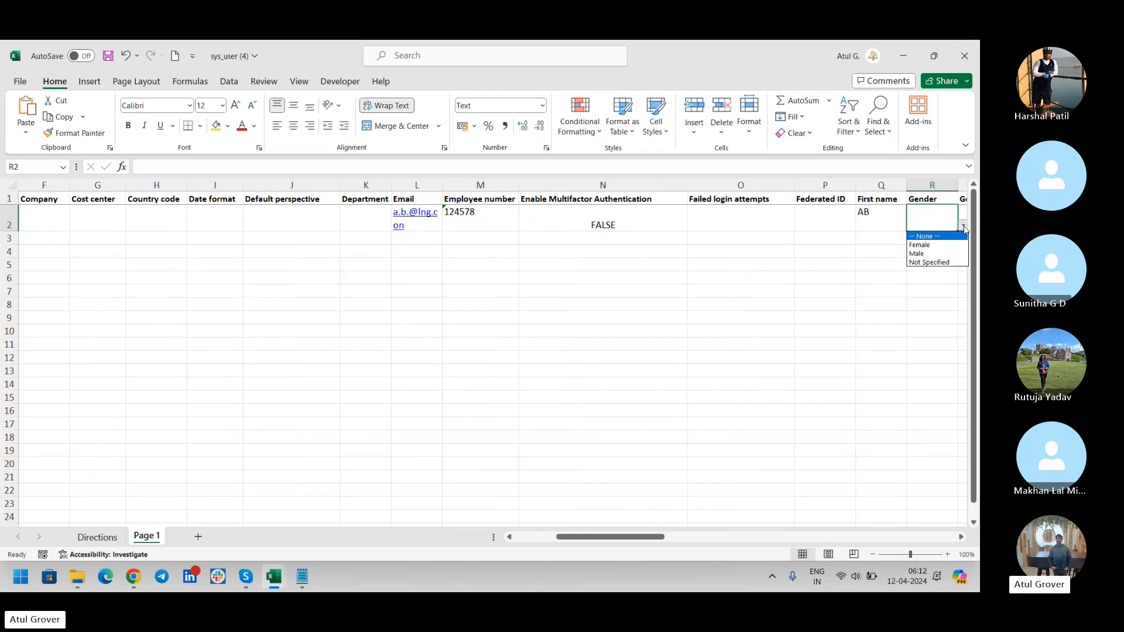
{"action": "left_click", "coordinate": [928, 254]}
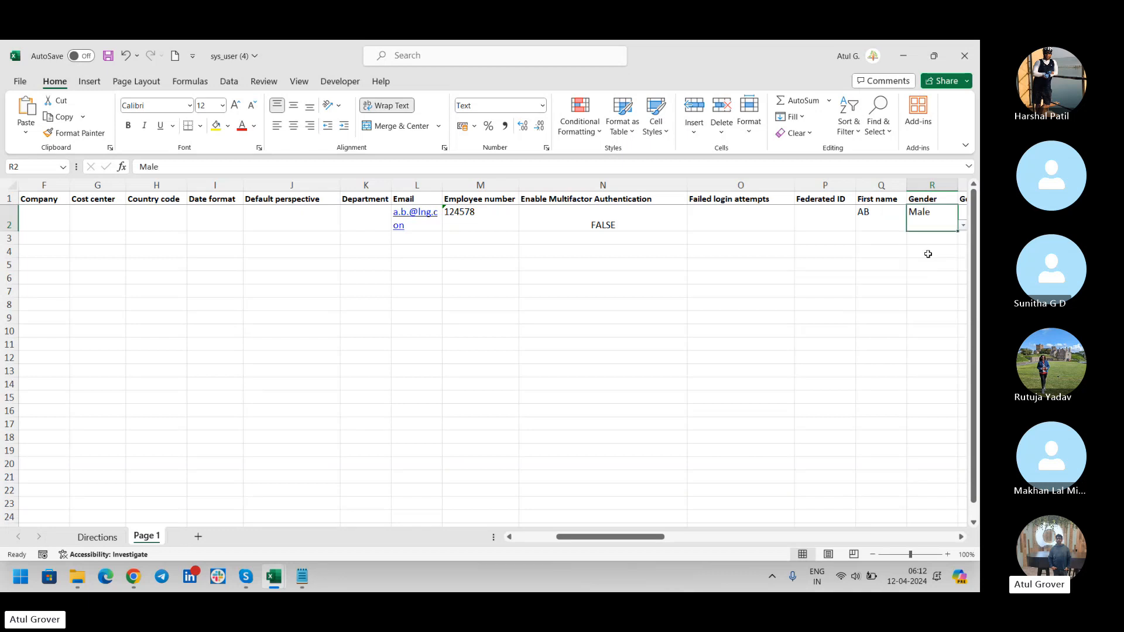
Set row 2's Prefix to Mr. and fill in the first user's last name.
{"action": "key", "text": "Tab"}
{"action": "key", "text": "Tab"}
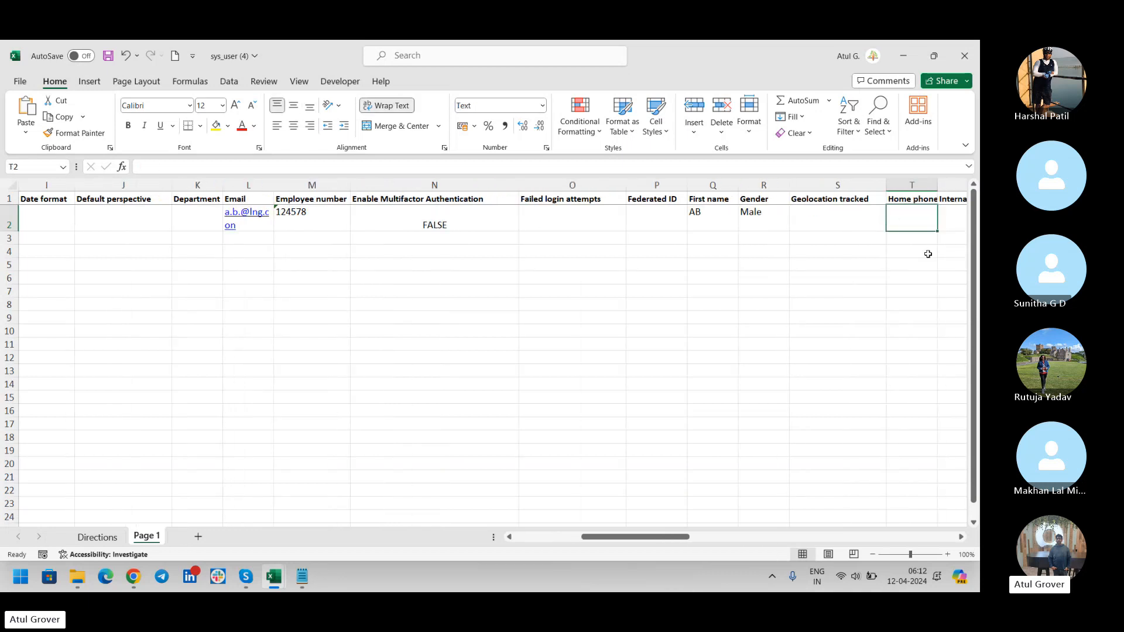
{"action": "key", "text": "Tab"}
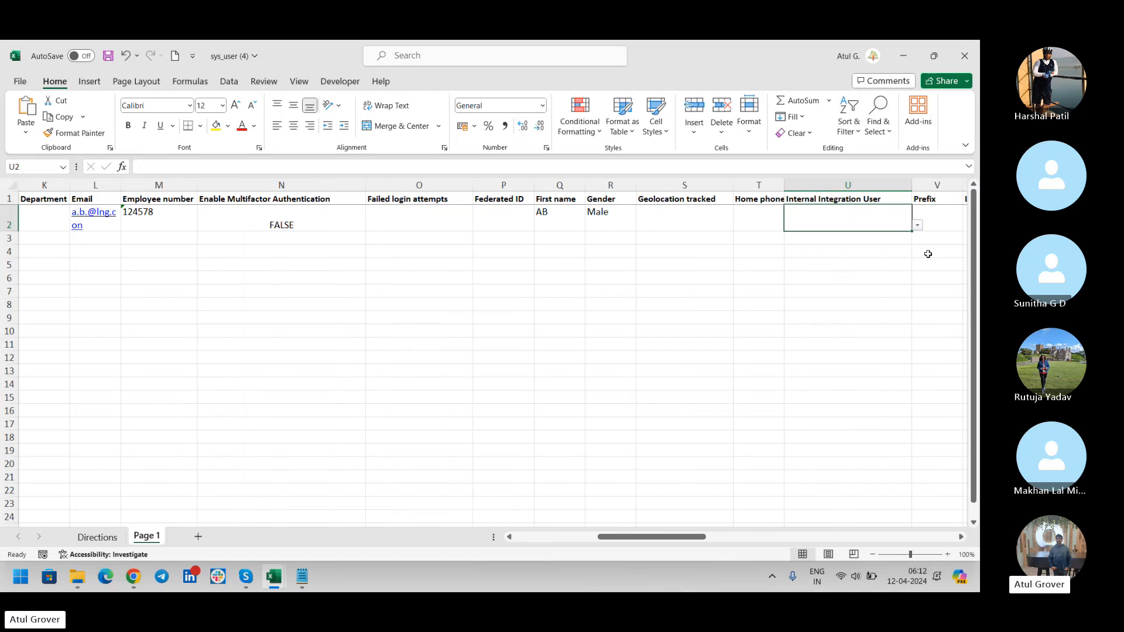
{"action": "key", "text": "Tab"}
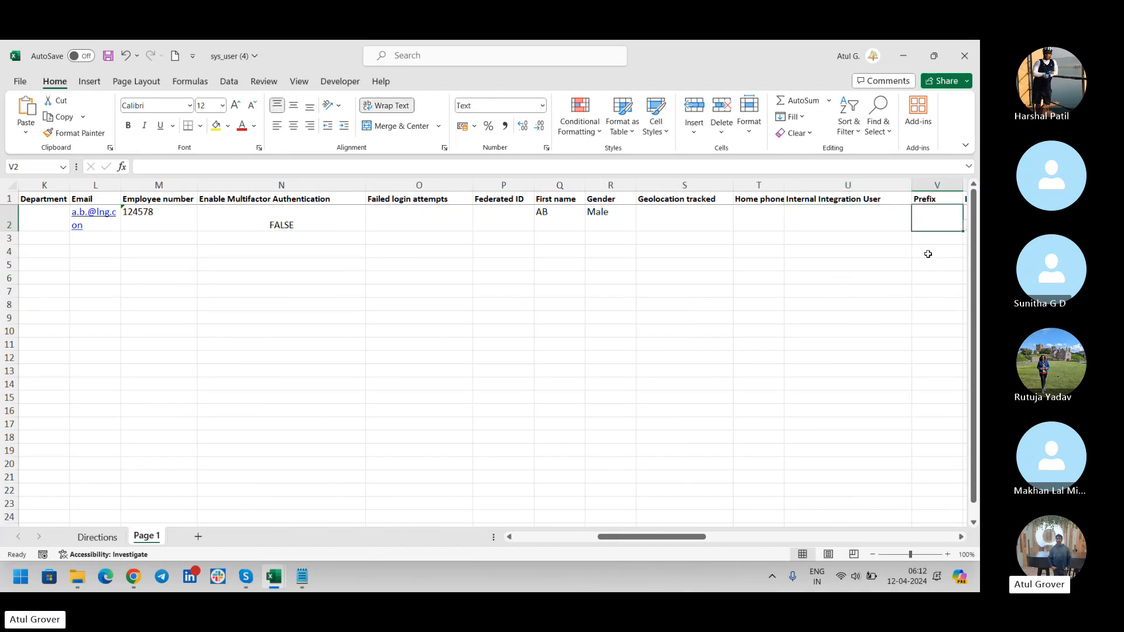
{"action": "type", "text": "Mr."}
{"action": "key", "text": "Tab"}
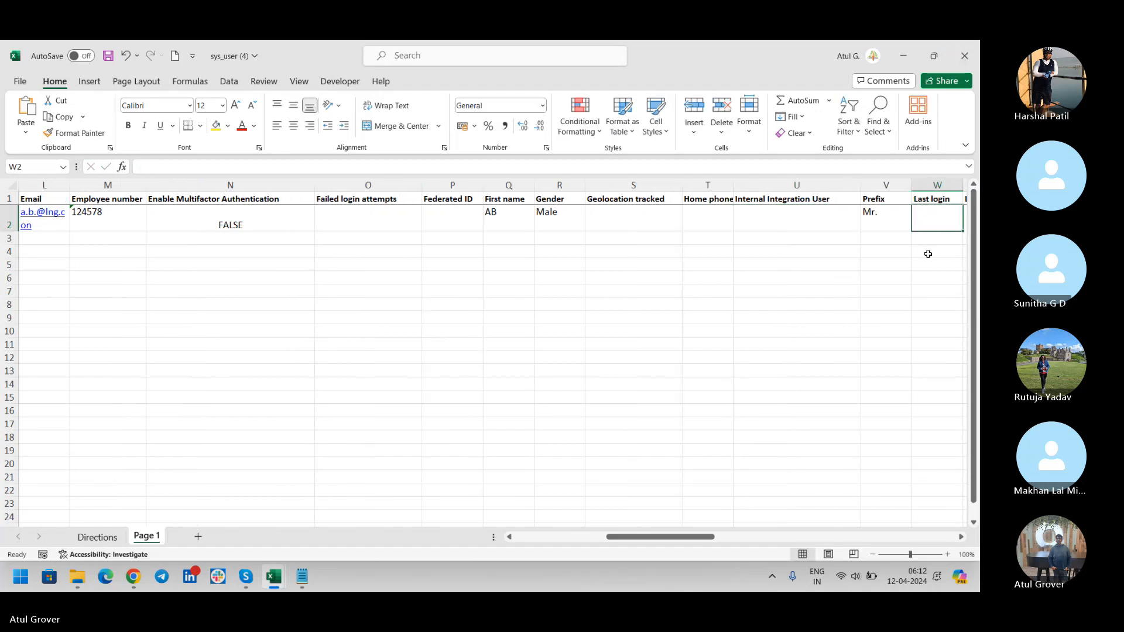
{"action": "key", "text": "Tab"}
{"action": "key", "text": "Tab"}
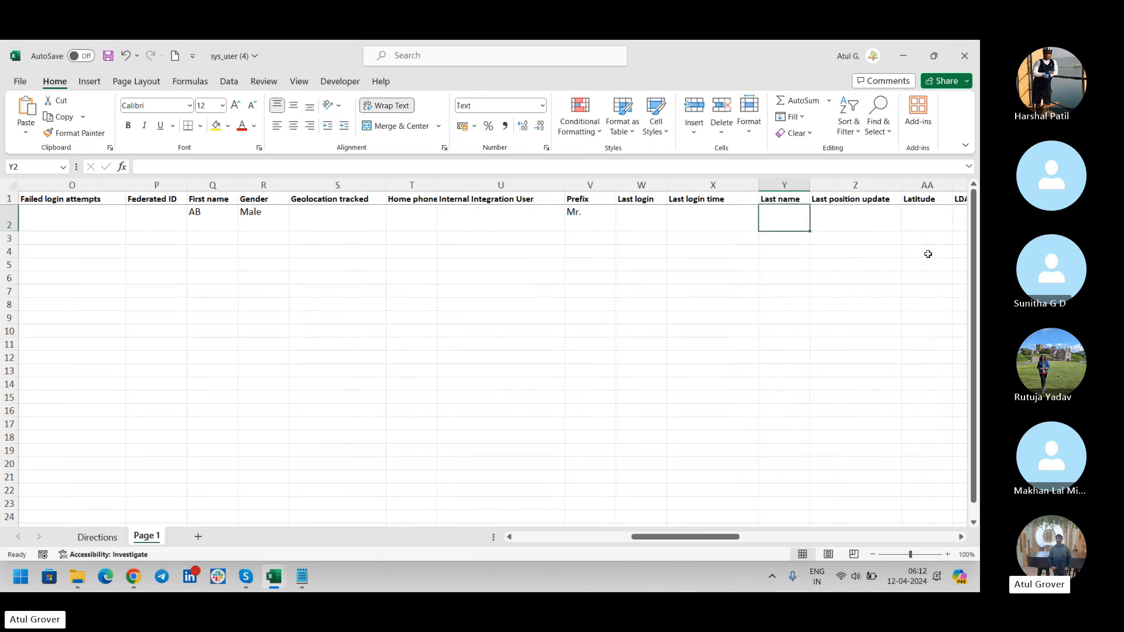
{"action": "type", "text": "BC"}
{"action": "key", "text": "Tab"}
{"action": "key", "text": "Tab"}
{"action": "key", "text": "Tab"}
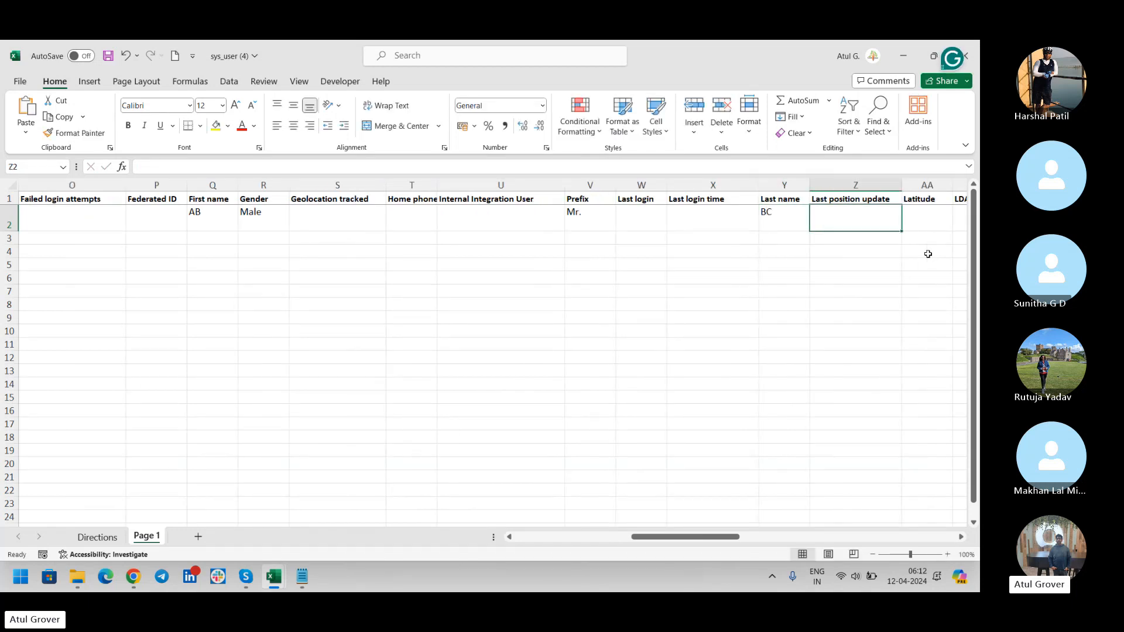
{"action": "key", "text": "Tab"}
{"action": "key", "text": "Tab"}
{"action": "key", "text": "Tab"}
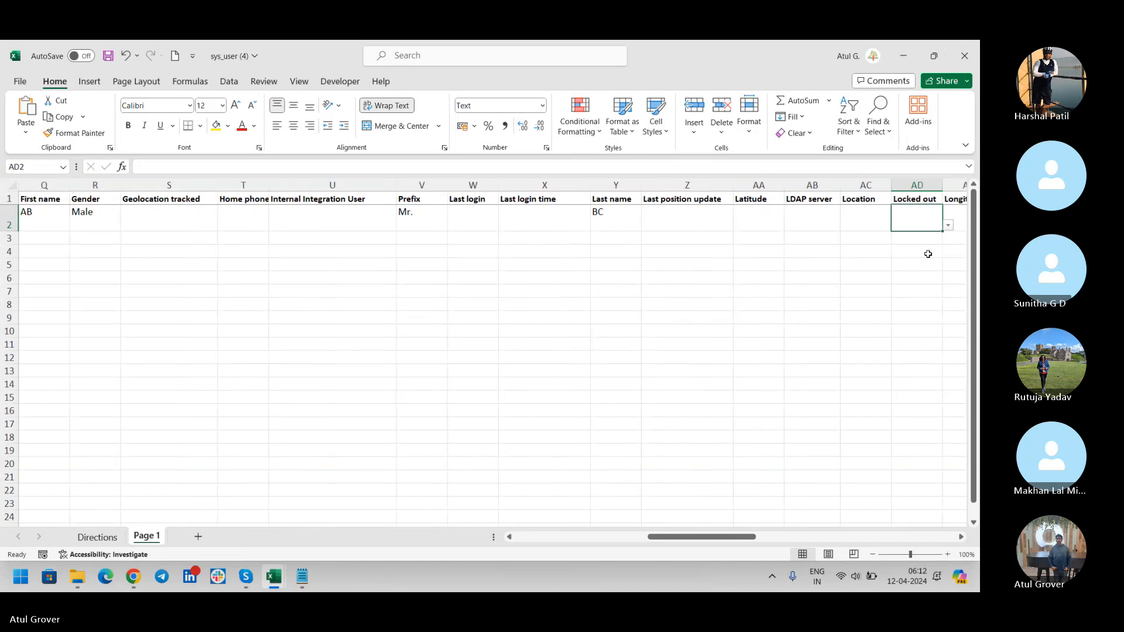
{"action": "key", "text": "Tab"}
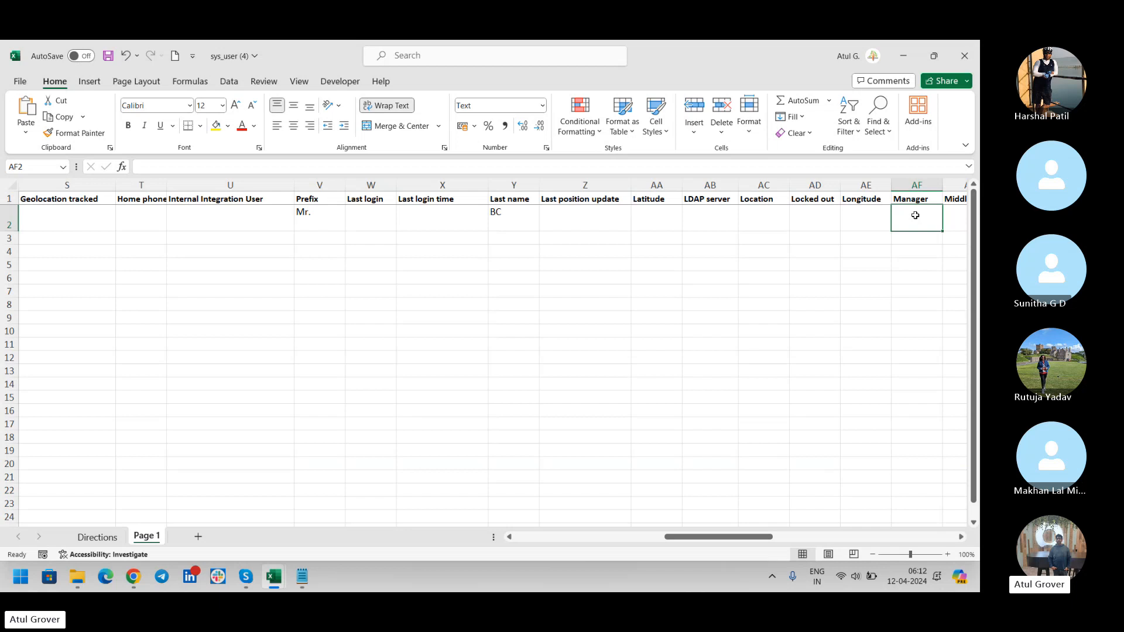
Enter the first sample user's user ID in row 2's User ID column.
{"action": "key", "text": "Right"}
{"action": "key", "text": "Right"}
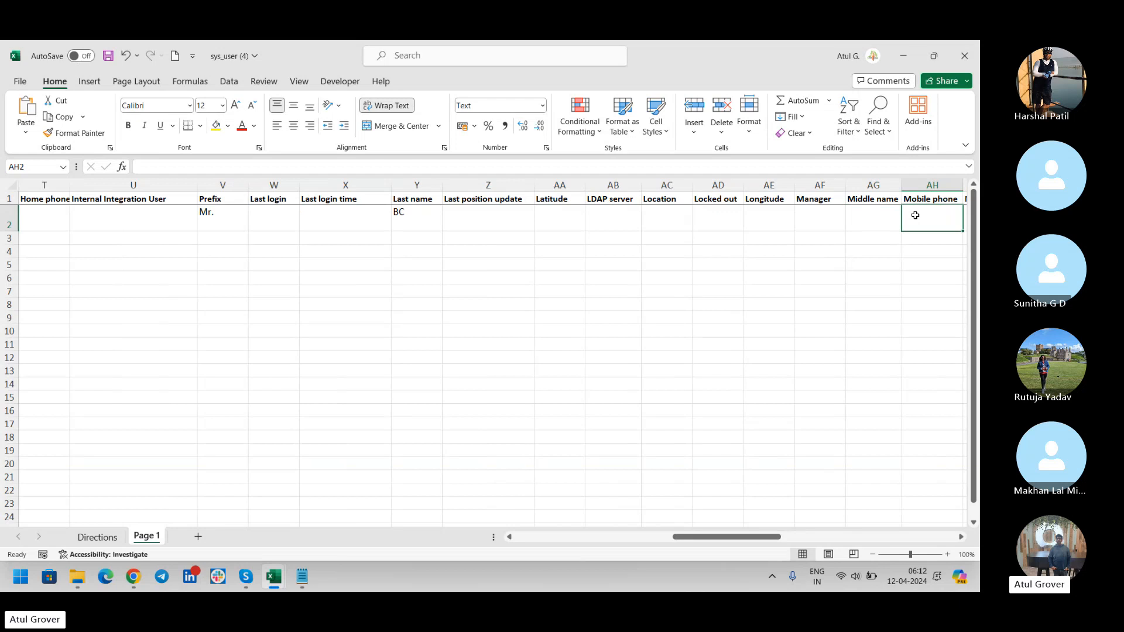
{"action": "key", "text": "Right"}
{"action": "key", "text": "Right"}
{"action": "key", "text": "Right"}
{"action": "key", "text": "Right"}
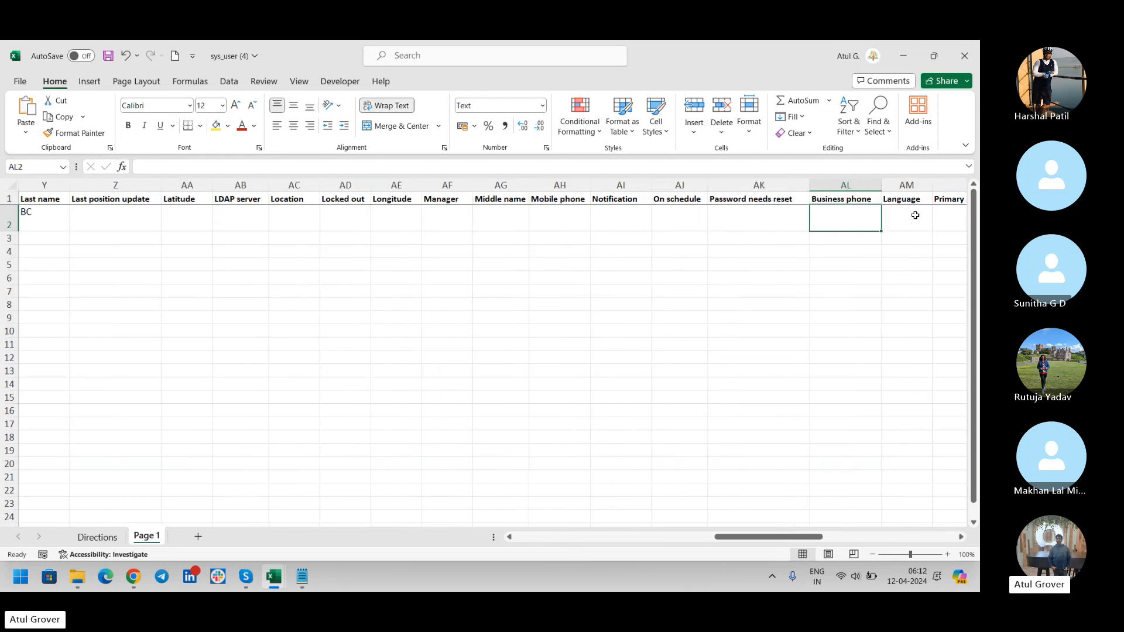
{"action": "key", "text": "Right"}
{"action": "key", "text": "Right"}
{"action": "key", "text": "Right"}
{"action": "key", "text": "Right"}
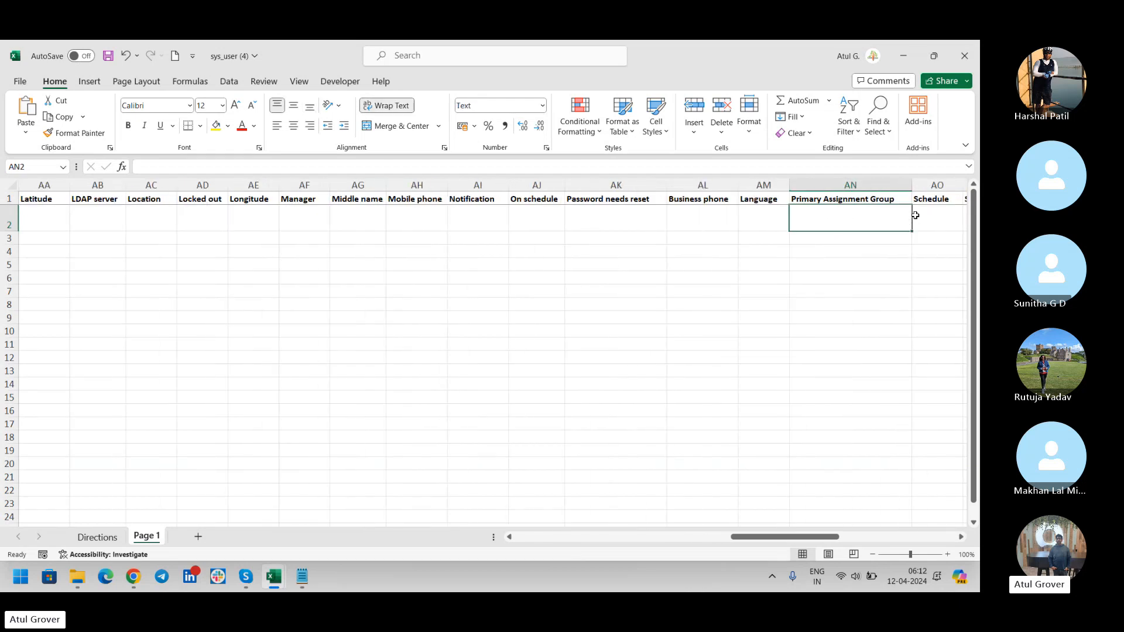
{"action": "key", "text": "Right"}
{"action": "key", "text": "Right"}
{"action": "key", "text": "Right"}
{"action": "key", "text": "Right"}
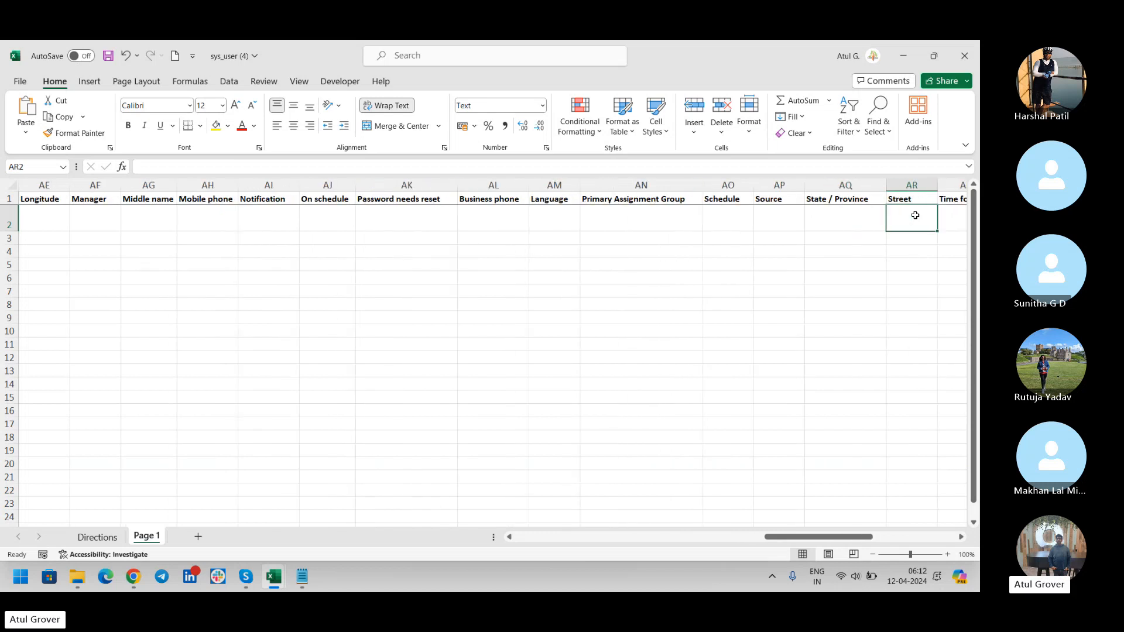
{"action": "key", "text": "Right"}
{"action": "key", "text": "Right"}
{"action": "key", "text": "Right"}
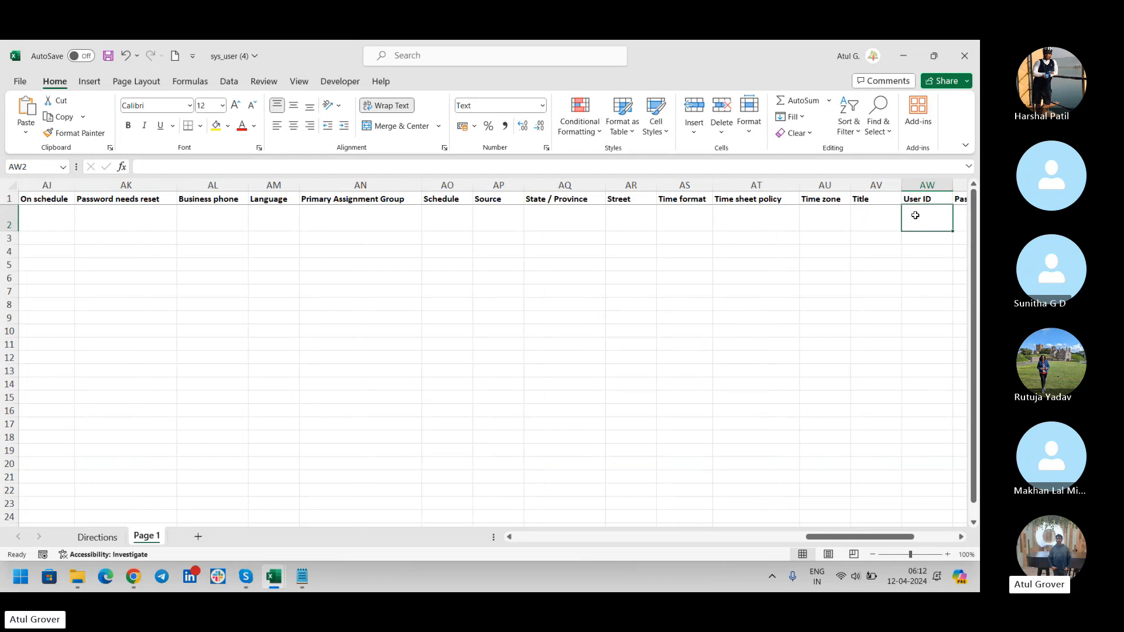
{"action": "type", "text": "ABBC"}
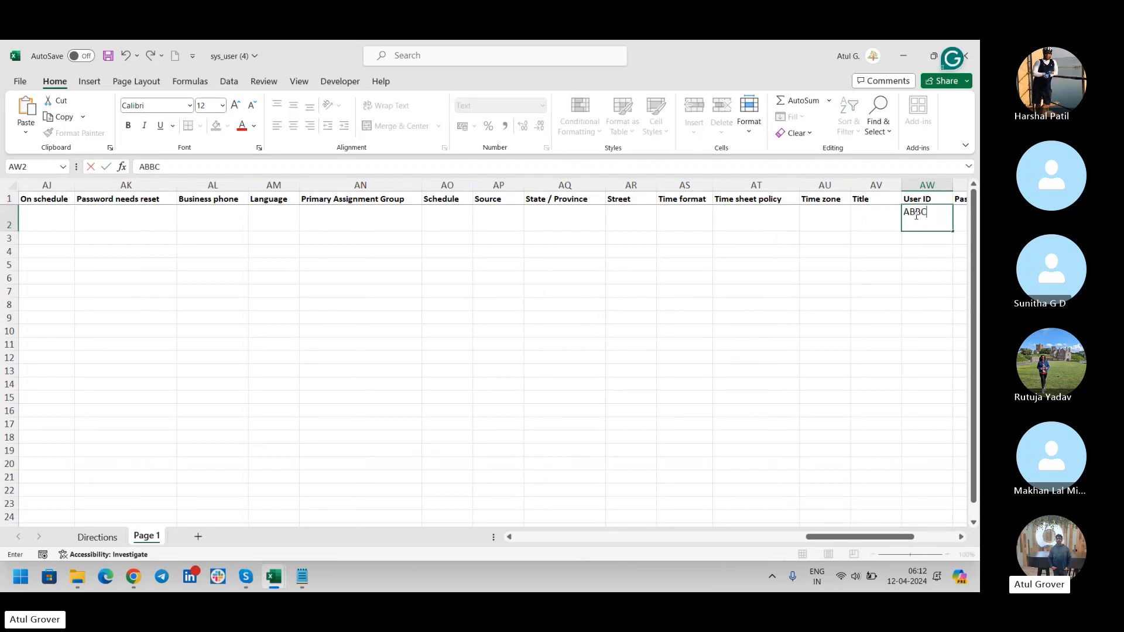
{"action": "key", "text": "Right"}
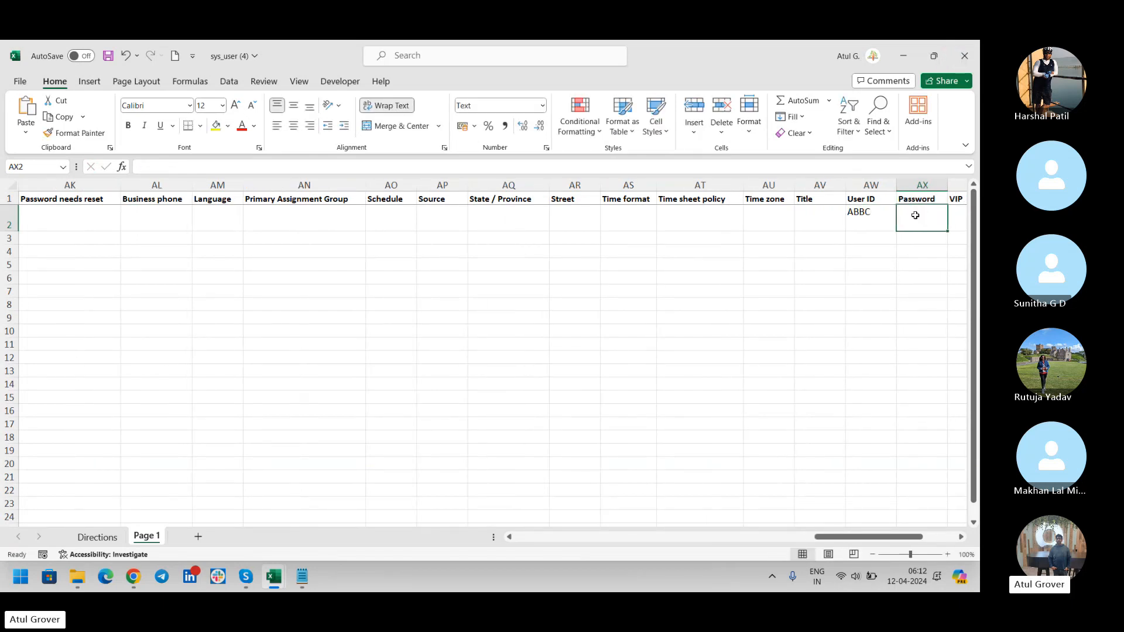
Set the first user's VIP field to TRUE and return to the start of row 2.
{"action": "key", "text": "Right"}
{"action": "left_click", "coordinate": [902, 225]}
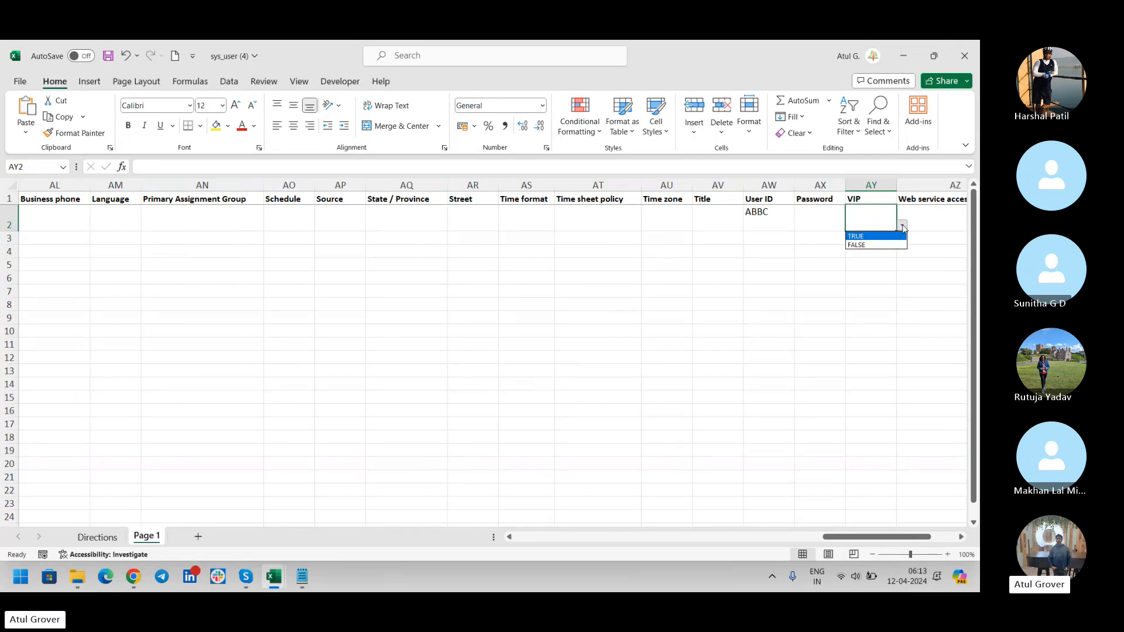
{"action": "left_click", "coordinate": [868, 236]}
{"action": "key", "text": "Right"}
{"action": "key", "text": "Right"}
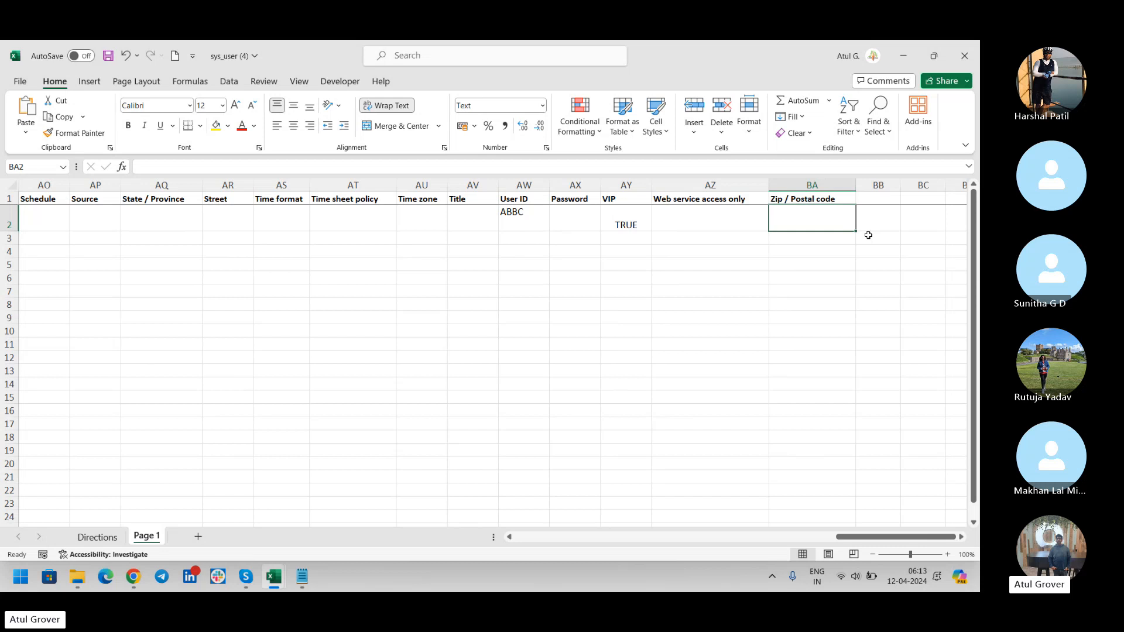
{"action": "key", "text": "Left"}
{"action": "key", "text": "Left"}
{"action": "key", "text": "Left"}
{"action": "key", "text": "Left"}
{"action": "key", "text": "Left"}
{"action": "key", "text": "Left"}
{"action": "key", "text": "Left"}
{"action": "key", "text": "Left"}
{"action": "key", "text": "Left"}
{"action": "key", "text": "Left"}
{"action": "key", "text": "Left"}
{"action": "key", "text": "Left"}
{"action": "key", "text": "Left"}
{"action": "key", "text": "Left"}
{"action": "key", "text": "Left"}
{"action": "key", "text": "Left"}
{"action": "key", "text": "Left"}
{"action": "key", "text": "Left"}
{"action": "key", "text": "Left"}
{"action": "key", "text": "Left"}
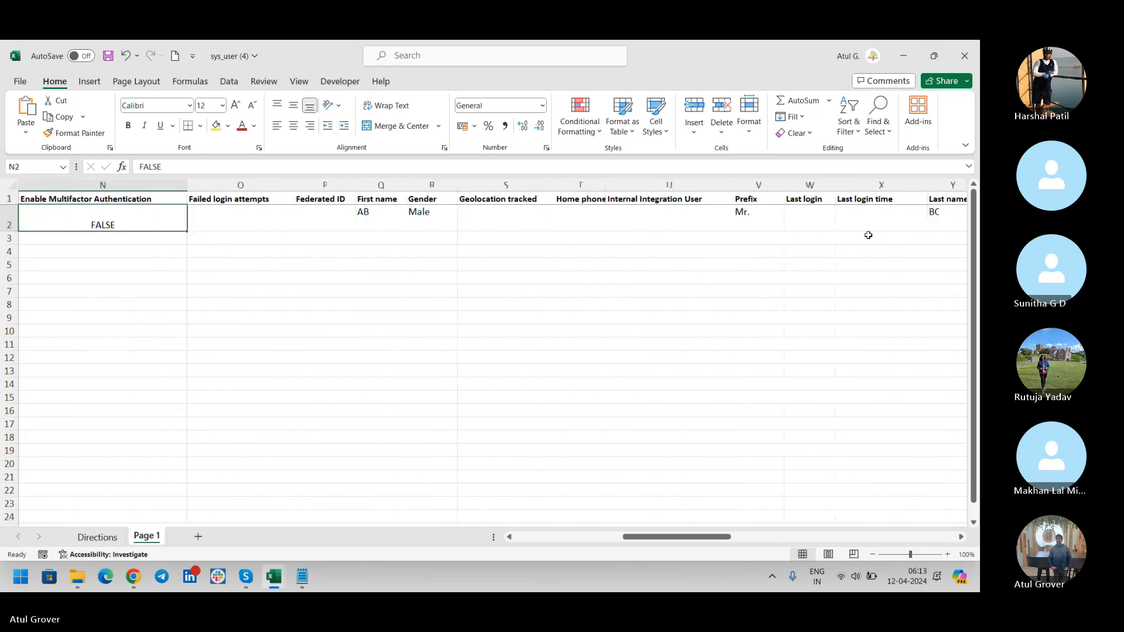
{"action": "key", "text": "Home"}
Start row 3 with Active TRUE, the second user's e-mail address and employee number.
{"action": "key", "text": "Down"}
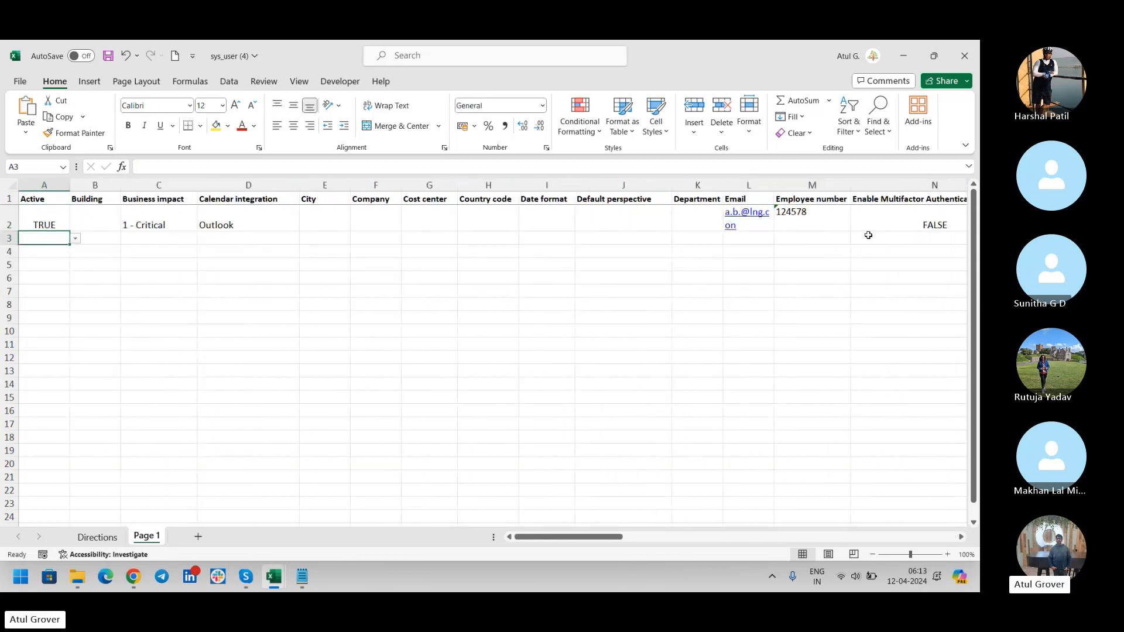
{"action": "type", "text": "True"}
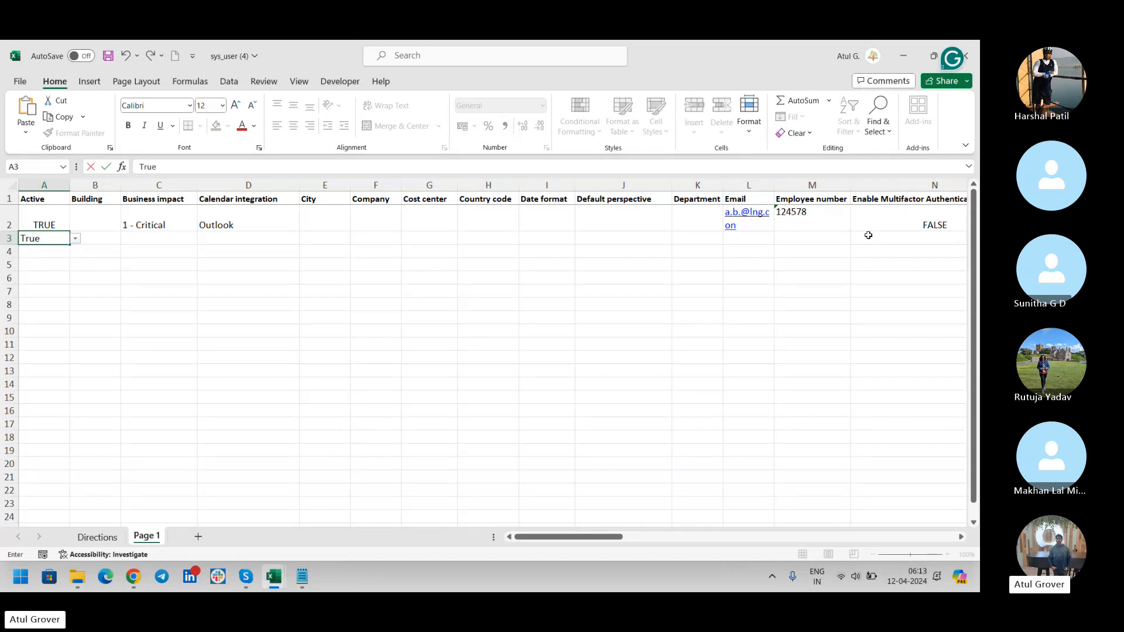
{"action": "key", "text": "Tab"}
{"action": "key", "text": "Tab"}
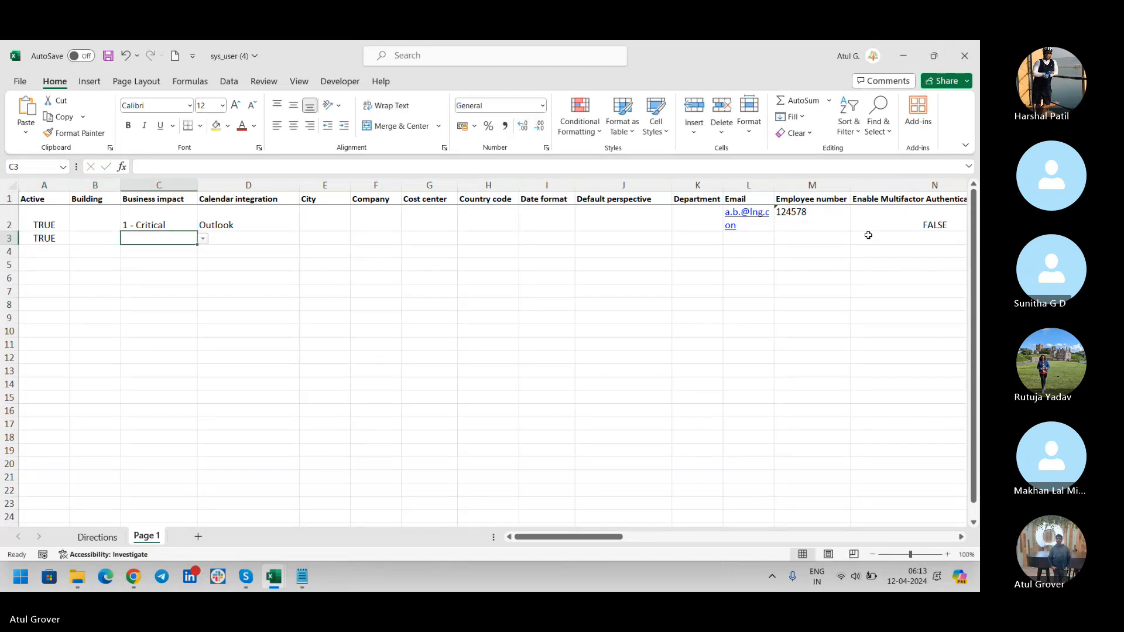
{"action": "key", "text": "Tab"}
{"action": "key", "text": "Tab"}
{"action": "key", "text": "Tab"}
{"action": "key", "text": "Tab"}
{"action": "key", "text": "Tab"}
{"action": "key", "text": "Tab"}
{"action": "key", "text": "Tab"}
{"action": "key", "text": "Tab"}
{"action": "key", "text": "Tab"}
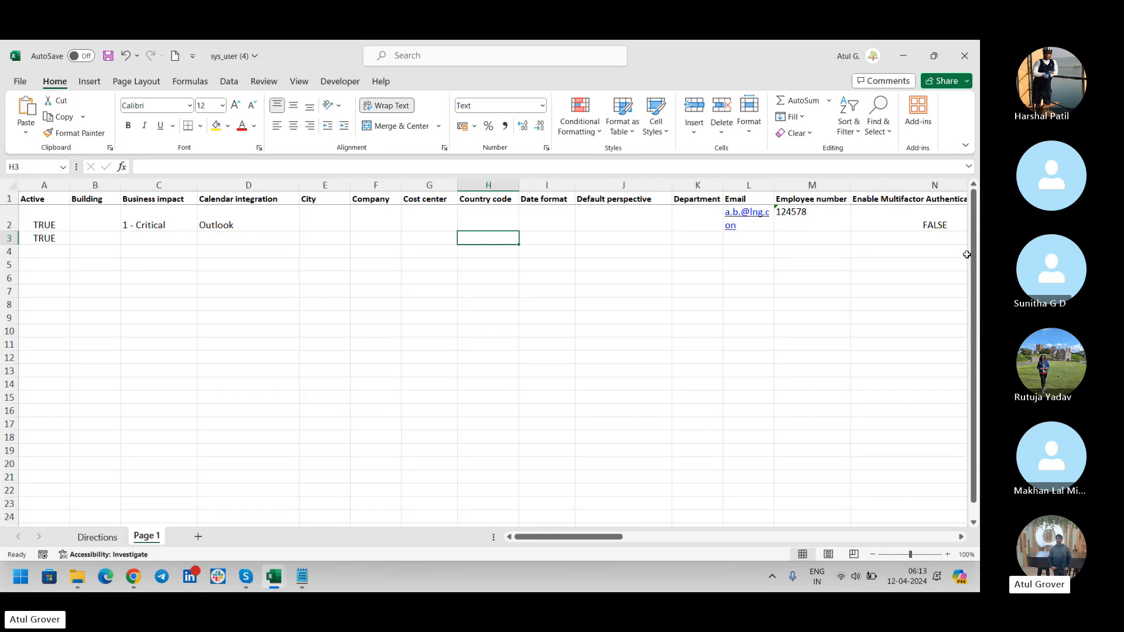
{"action": "type", "text": "BC"}
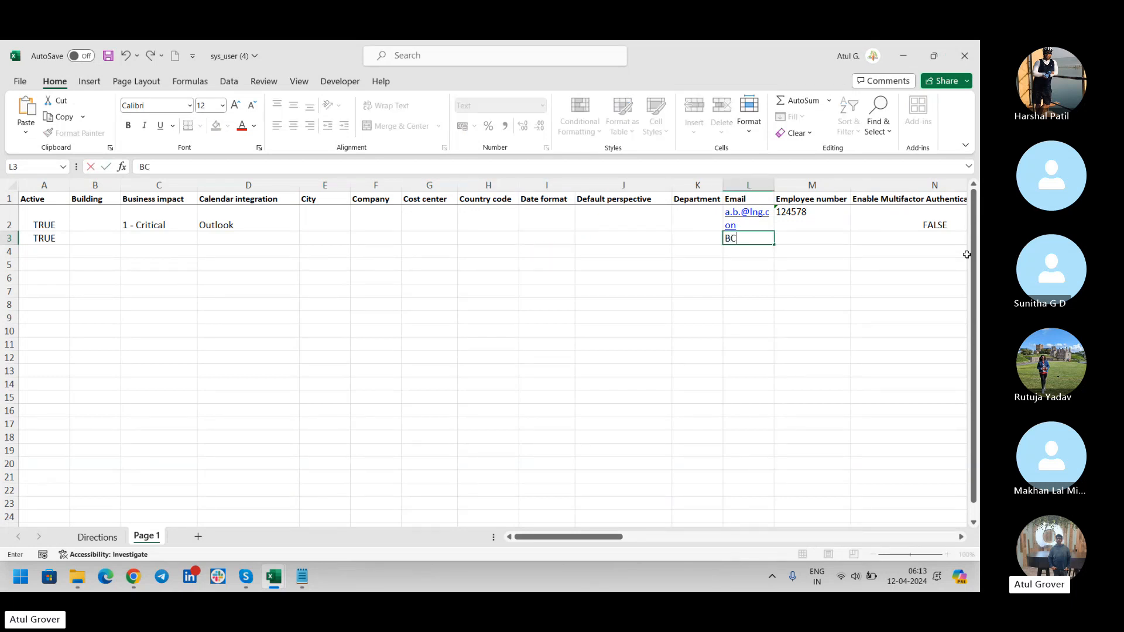
{"action": "type", "text": ".CD"}
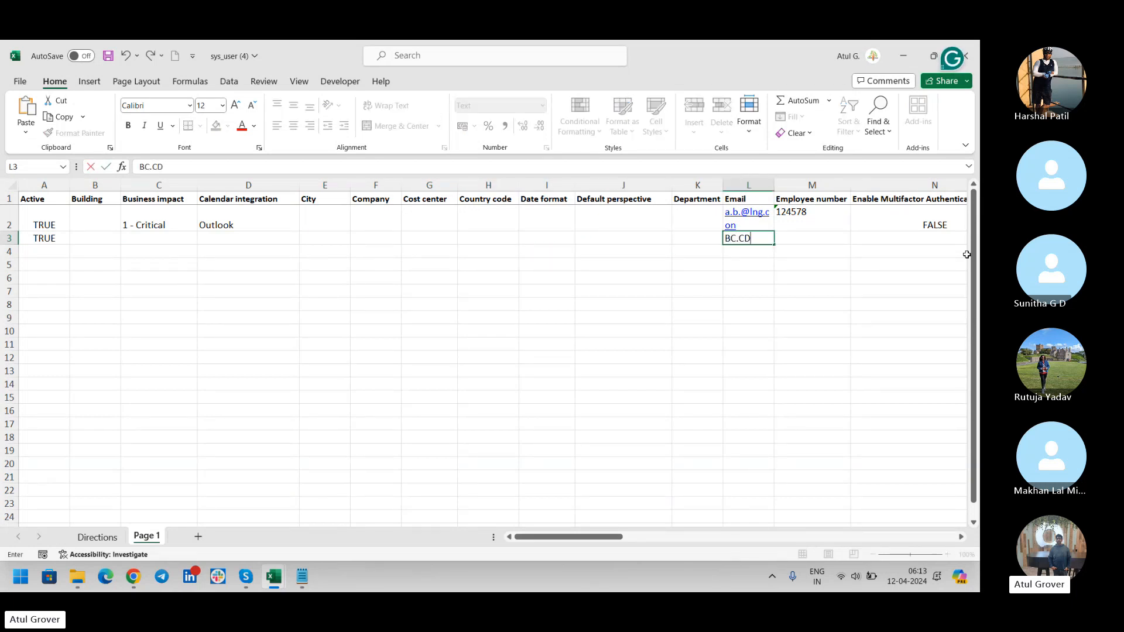
{"action": "type", "text": "@Lngc.com"}
{"action": "key", "text": "Tab"}
{"action": "type", "text": "568978"}
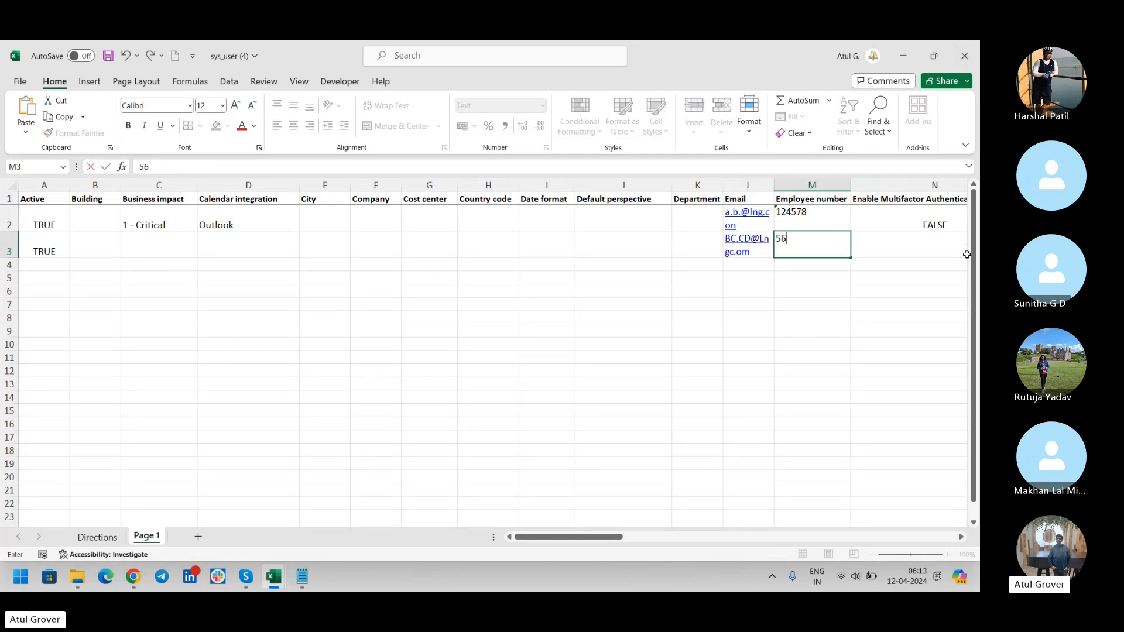
{"action": "key", "text": "Tab"}
{"action": "key", "text": "Tab"}
{"action": "key", "text": "Tab"}
{"action": "key", "text": "Tab"}
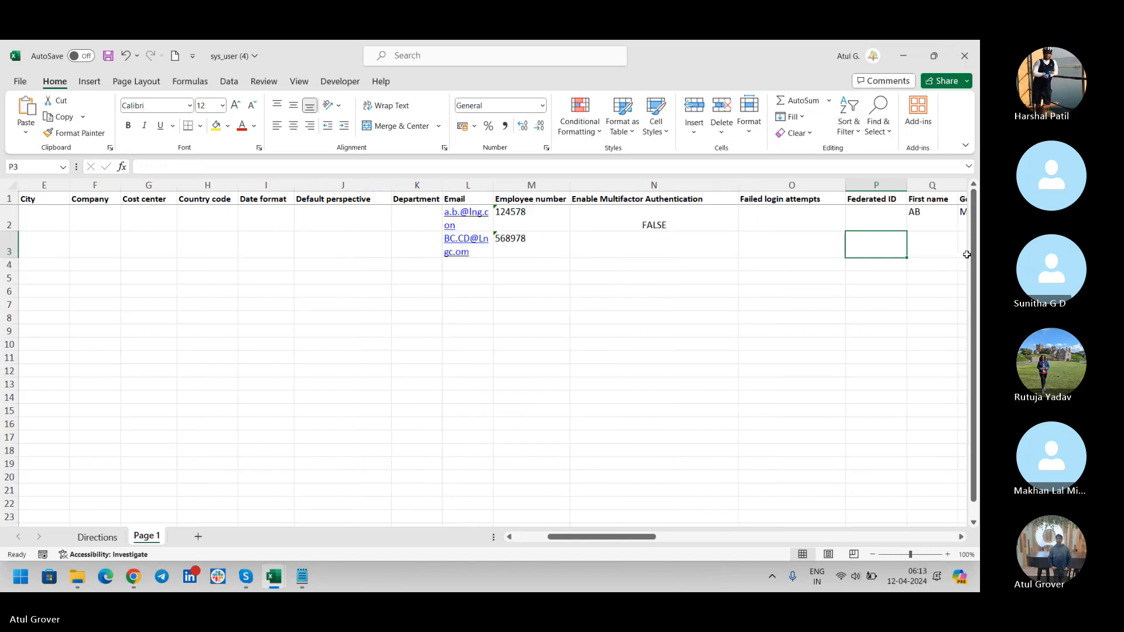
Fill in the second user's first name, last name and user ID in row 3.
{"action": "type", "text": "MN"}
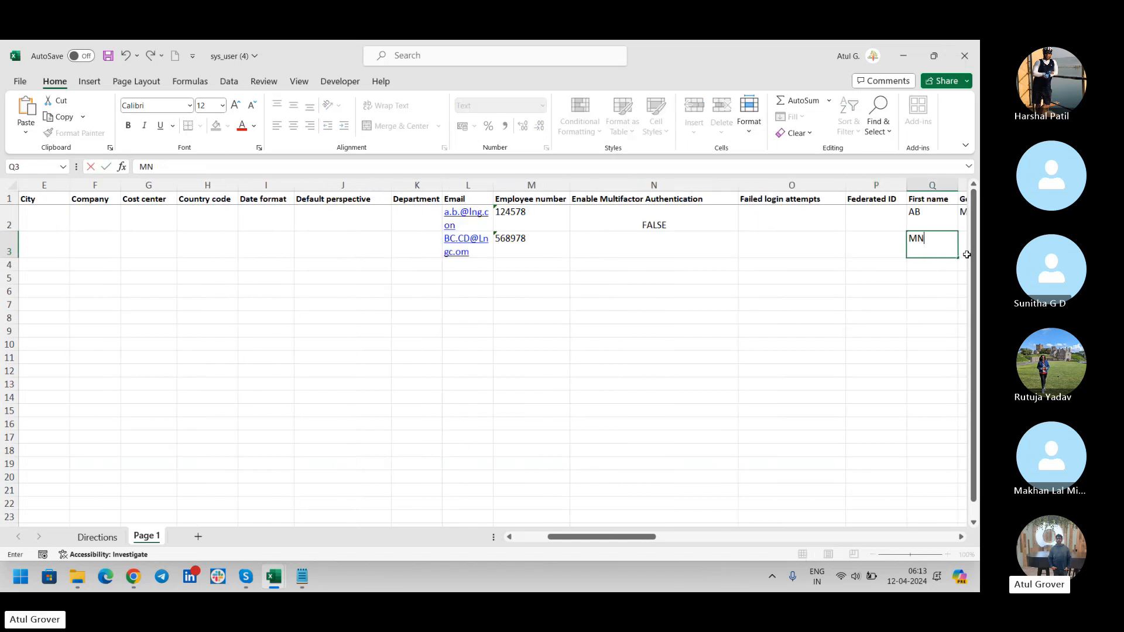
{"action": "key", "text": "Tab"}
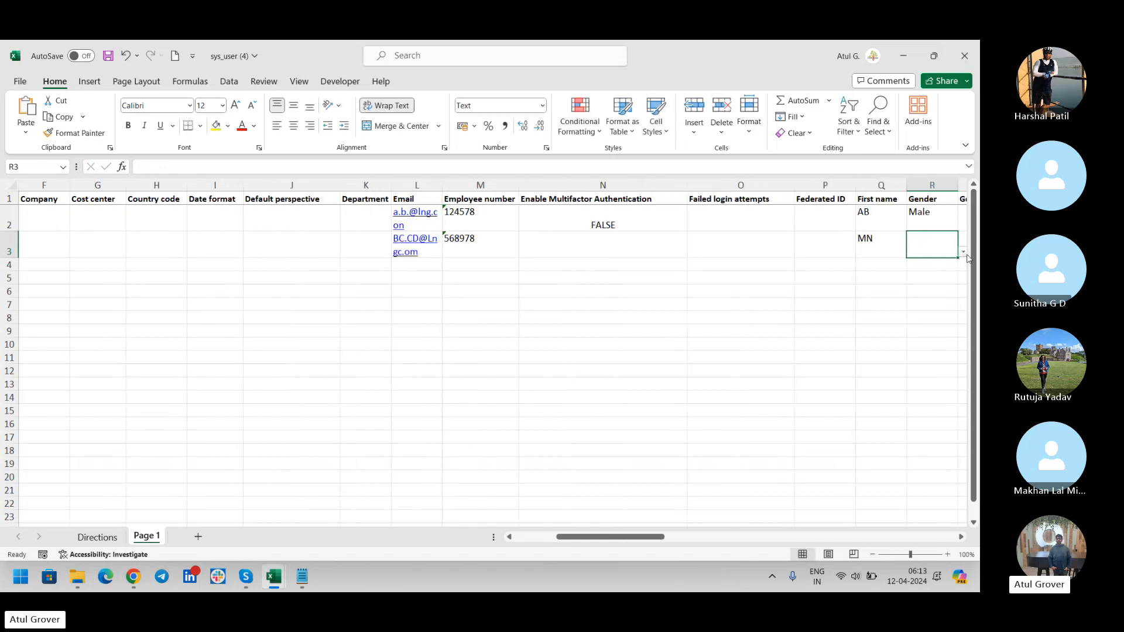
{"action": "key", "text": "Tab"}
{"action": "key", "text": "Tab"}
{"action": "key", "text": "Tab"}
{"action": "key", "text": "Tab"}
{"action": "key", "text": "Tab"}
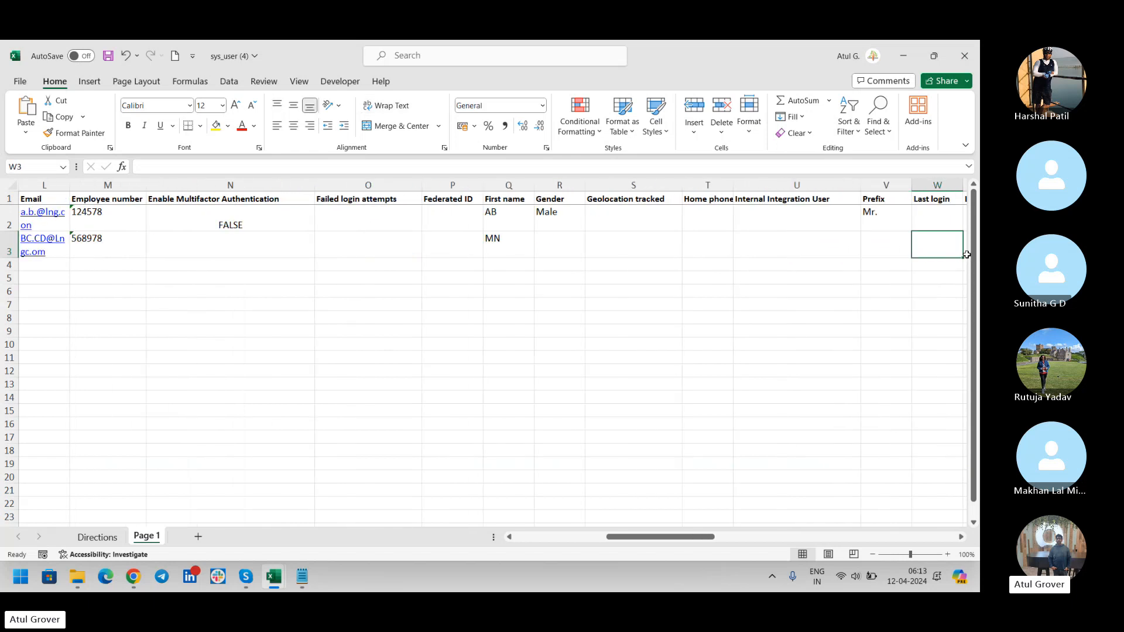
{"action": "key", "text": "Tab"}
{"action": "key", "text": "Tab"}
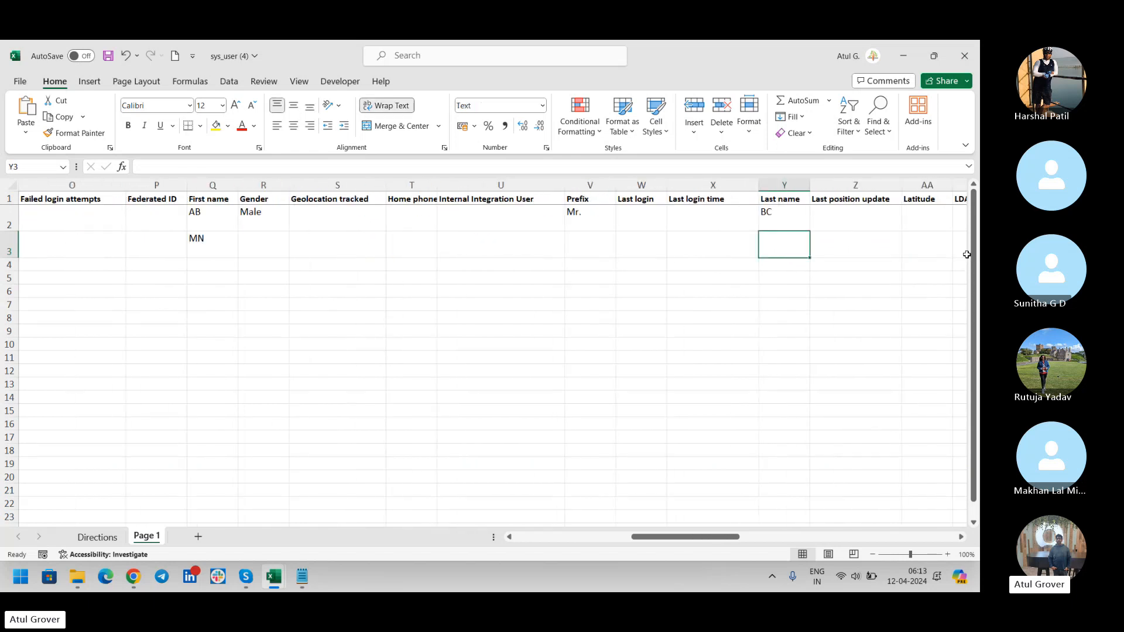
{"action": "type", "text": "TH"}
{"action": "key", "text": "Tab"}
{"action": "key", "text": "Tab"}
{"action": "key", "text": "Tab"}
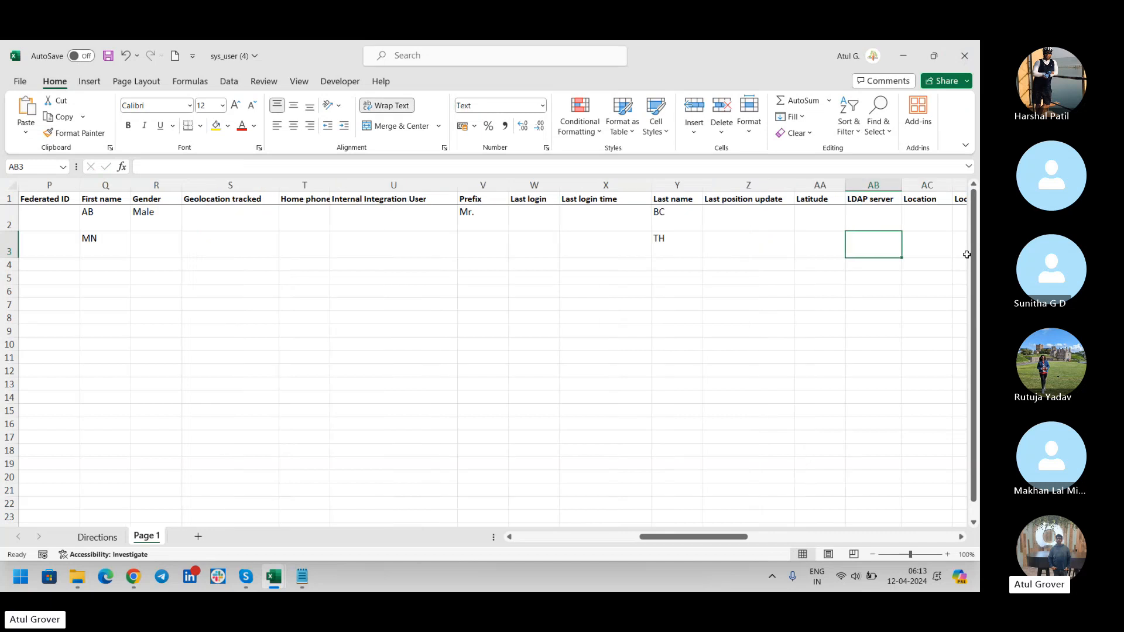
{"action": "key", "text": "Tab"}
{"action": "key", "text": "Tab"}
{"action": "key", "text": "Tab"}
{"action": "key", "text": "Tab"}
{"action": "key", "text": "Tab"}
{"action": "key", "text": "Tab"}
{"action": "key", "text": "Tab"}
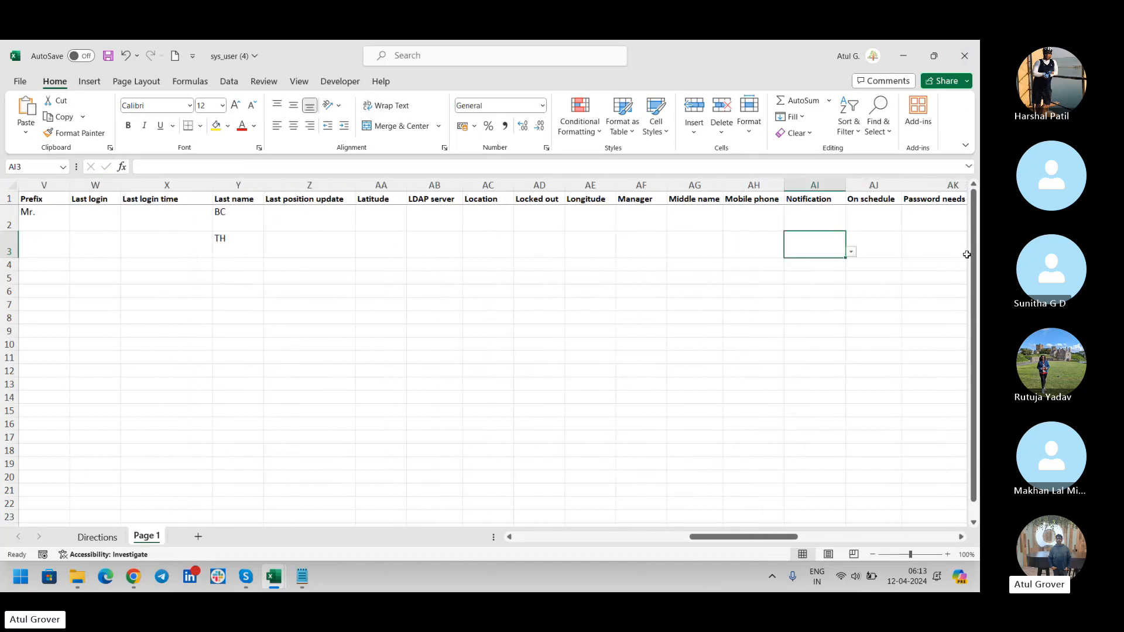
{"action": "key", "text": "Tab"}
{"action": "key", "text": "Tab"}
{"action": "key", "text": "Tab"}
{"action": "key", "text": "Tab"}
{"action": "key", "text": "Tab"}
{"action": "key", "text": "Tab"}
{"action": "key", "text": "Tab"}
{"action": "key", "text": "Tab"}
{"action": "key", "text": "Tab"}
{"action": "key", "text": "Tab"}
{"action": "key", "text": "Tab"}
{"action": "key", "text": "Tab"}
{"action": "key", "text": "Tab"}
{"action": "key", "text": "Tab"}
{"action": "key", "text": "Tab"}
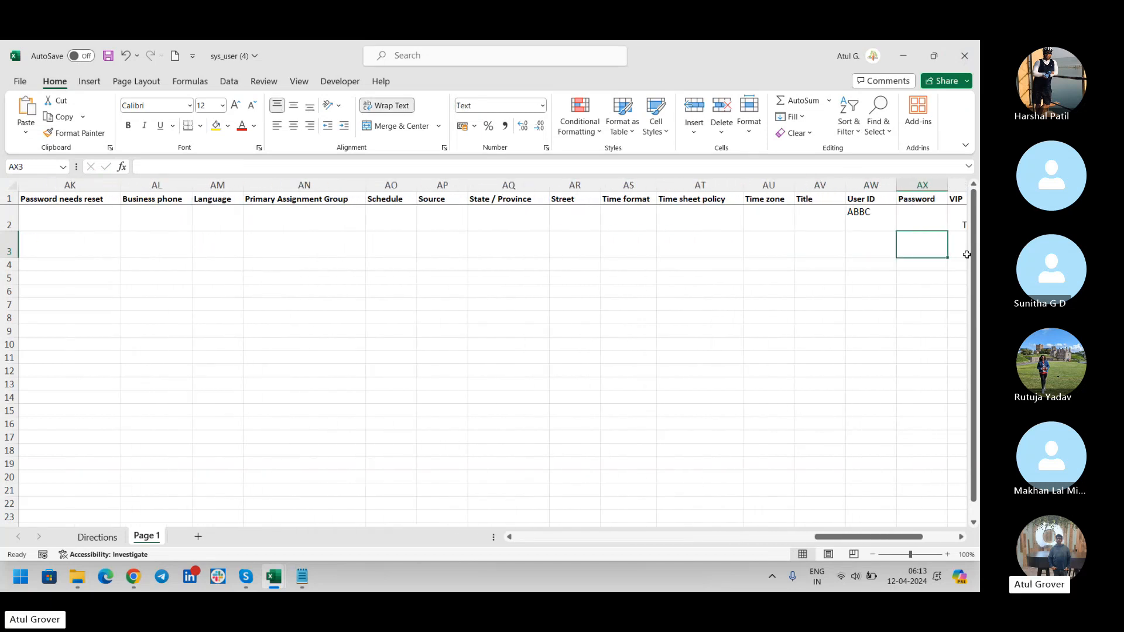
{"action": "key", "text": "Tab"}
{"action": "key", "text": "Tab"}
{"action": "key", "text": "shift+Tab"}
{"action": "key", "text": "shift+Tab"}
{"action": "key", "text": "shift+Tab"}
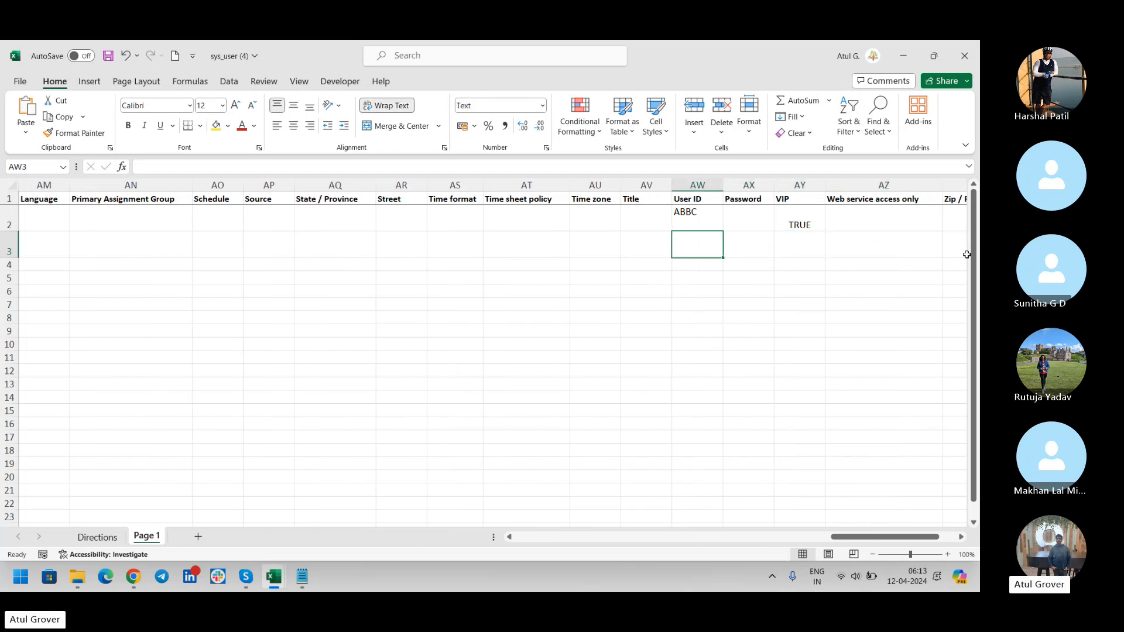
{"action": "type", "text": "BCCD"}
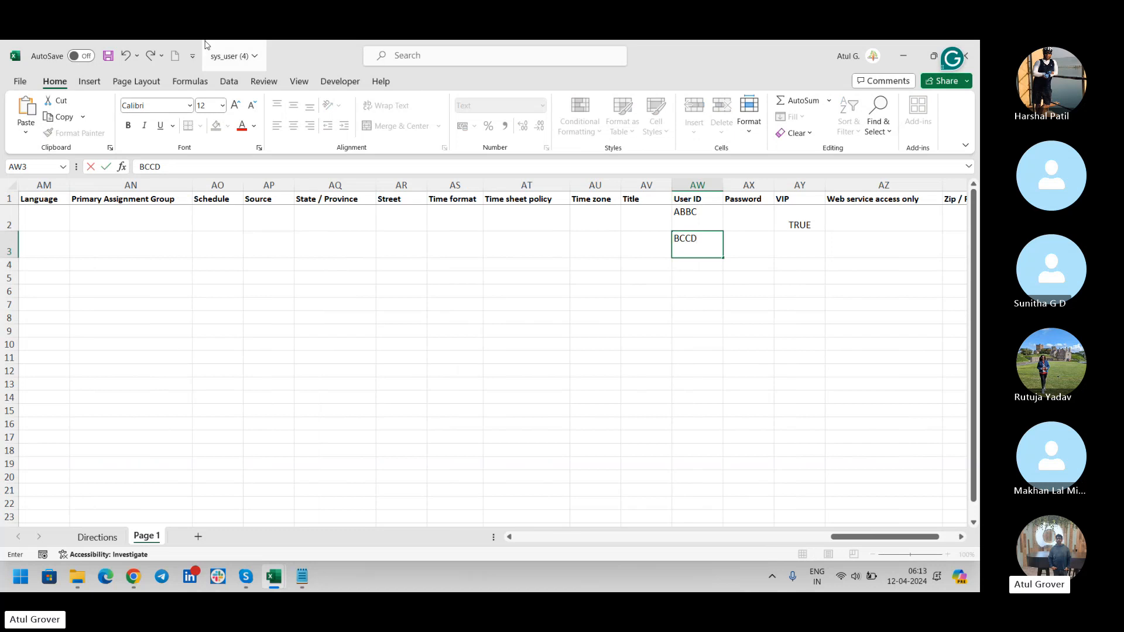
Delete the Directions sheet so only Page 1 remains, saving the workbook before and after.
{"action": "left_click", "coordinate": [107, 56]}
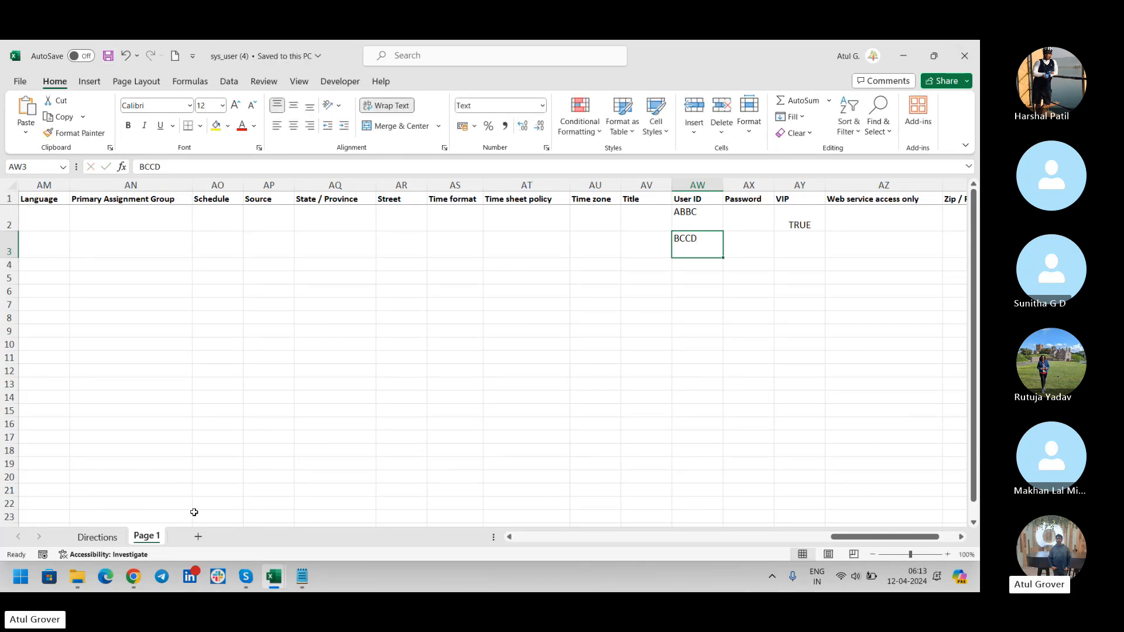
{"action": "right_click", "coordinate": [105, 533]}
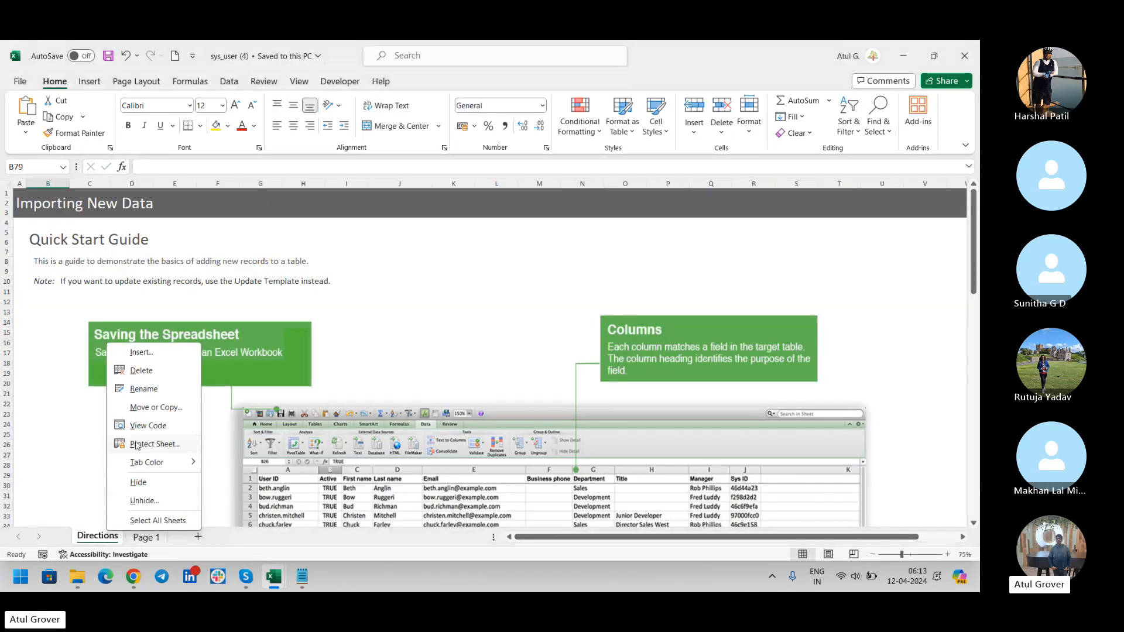
{"action": "left_click", "coordinate": [139, 375]}
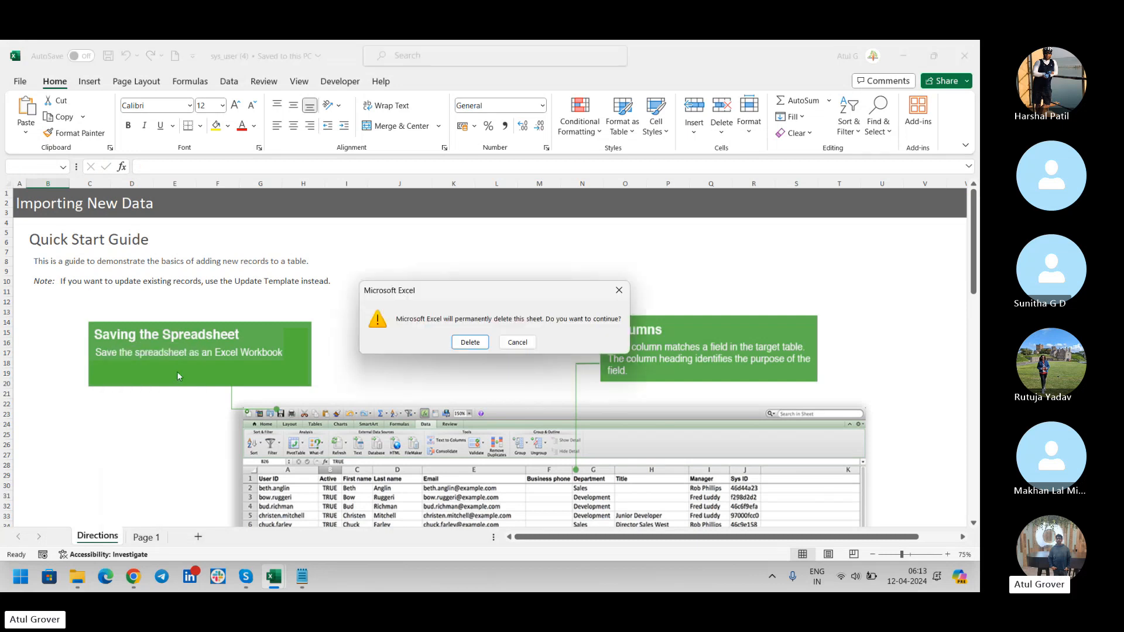
{"action": "left_click", "coordinate": [461, 338]}
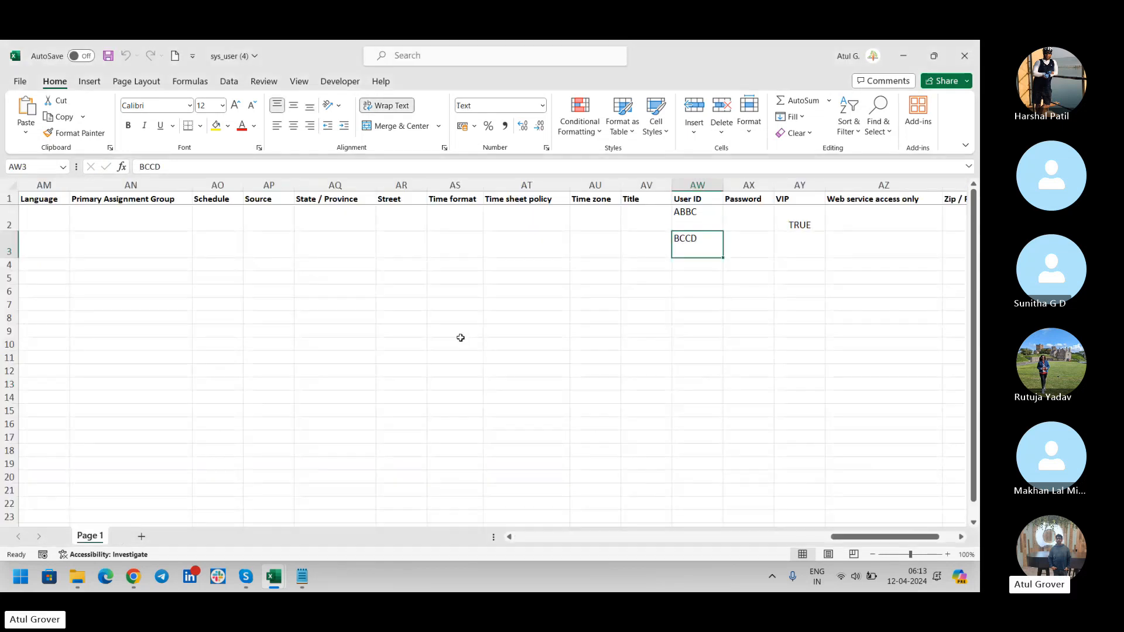
{"action": "left_click", "coordinate": [108, 56]}
{"action": "key", "text": "alt+Tab"}
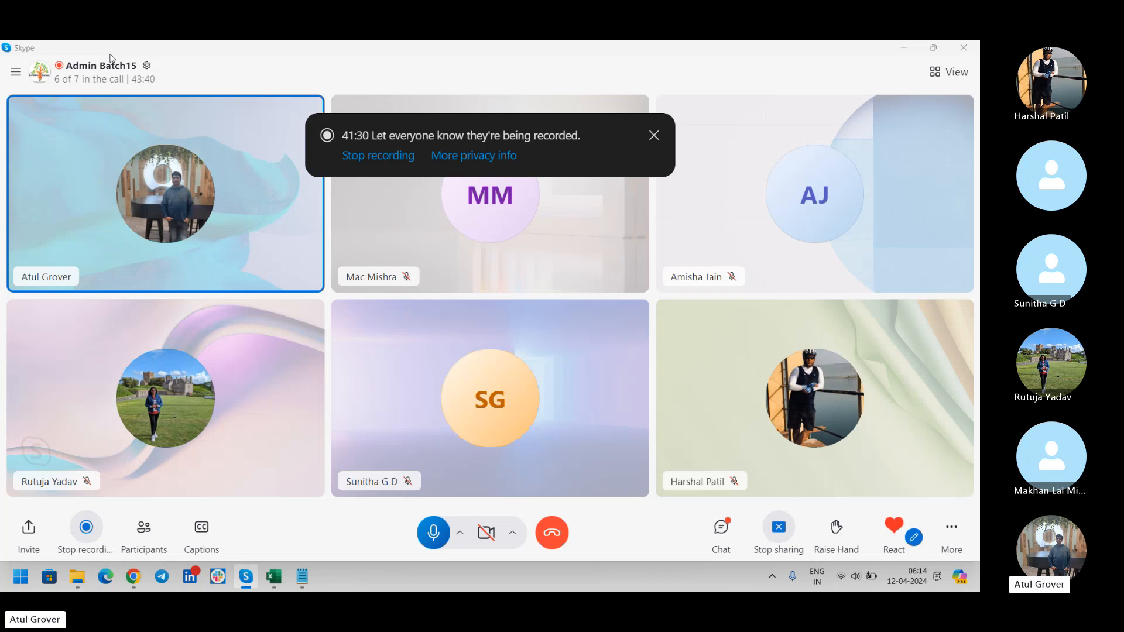
{"action": "key", "text": "alt+Tab"}
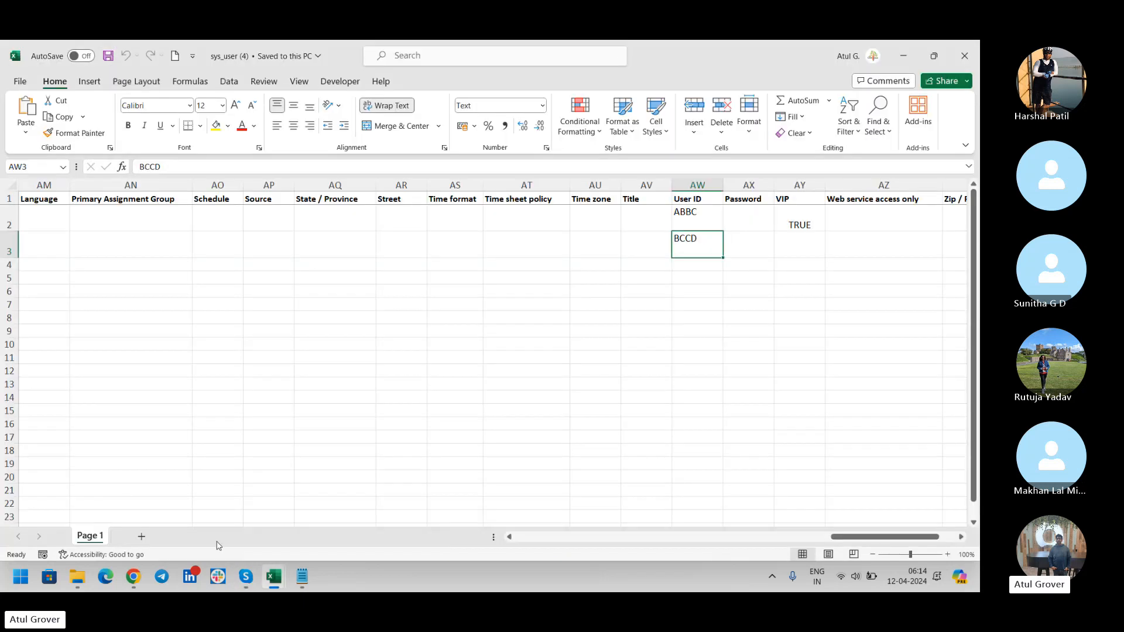
Open System Import Sets > Load Data in ServiceNow by filtering the All menu for 'Load Data'.
{"action": "left_click", "coordinate": [135, 576]}
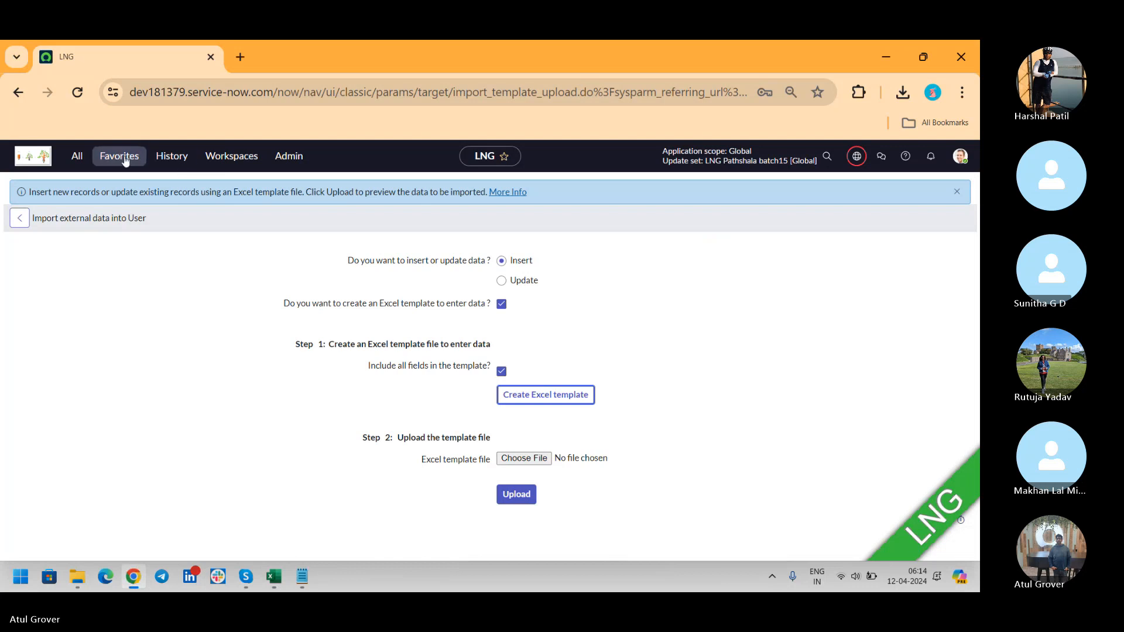
{"action": "left_click", "coordinate": [79, 156]}
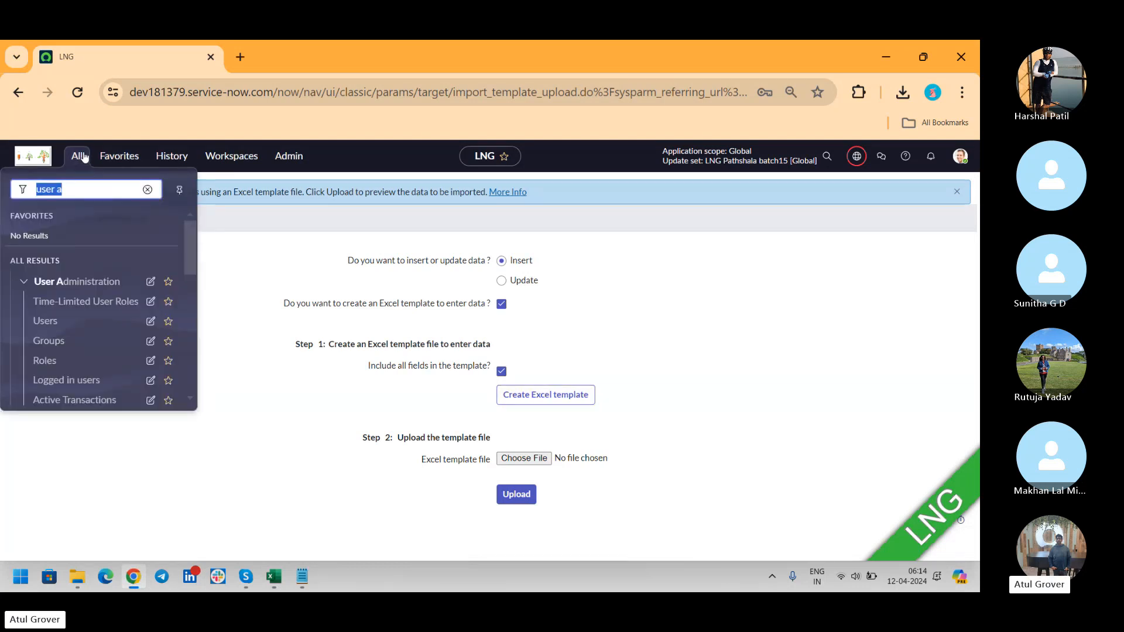
{"action": "type", "text": "L"}
{"action": "key", "text": "BackSpace"}
{"action": "type", "text": "Load Da"}
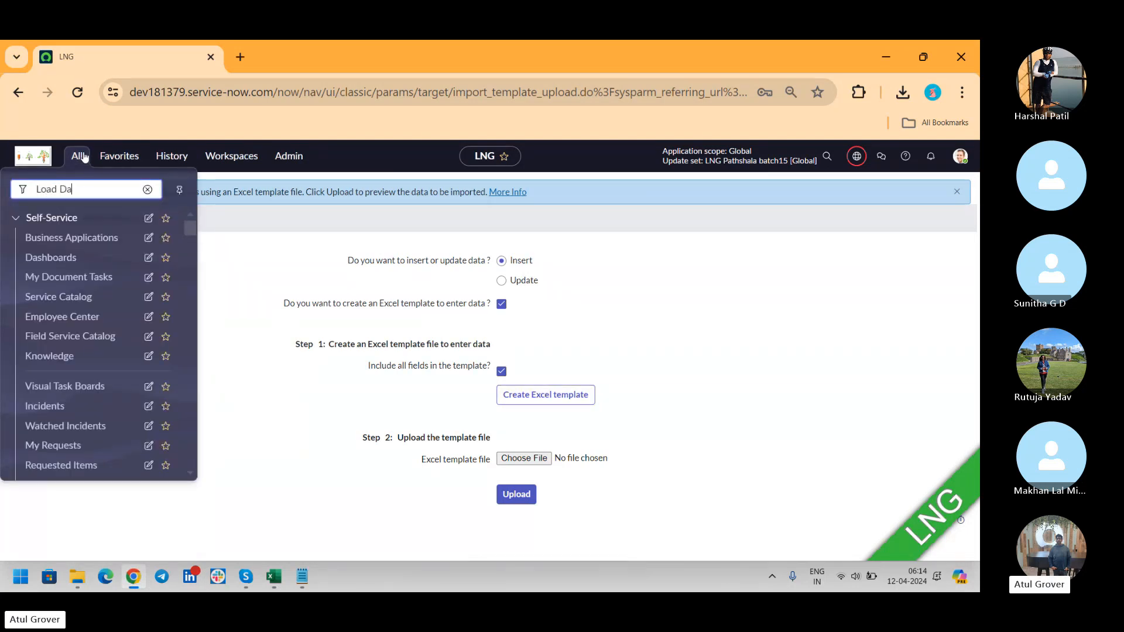
{"action": "type", "text": "ta"}
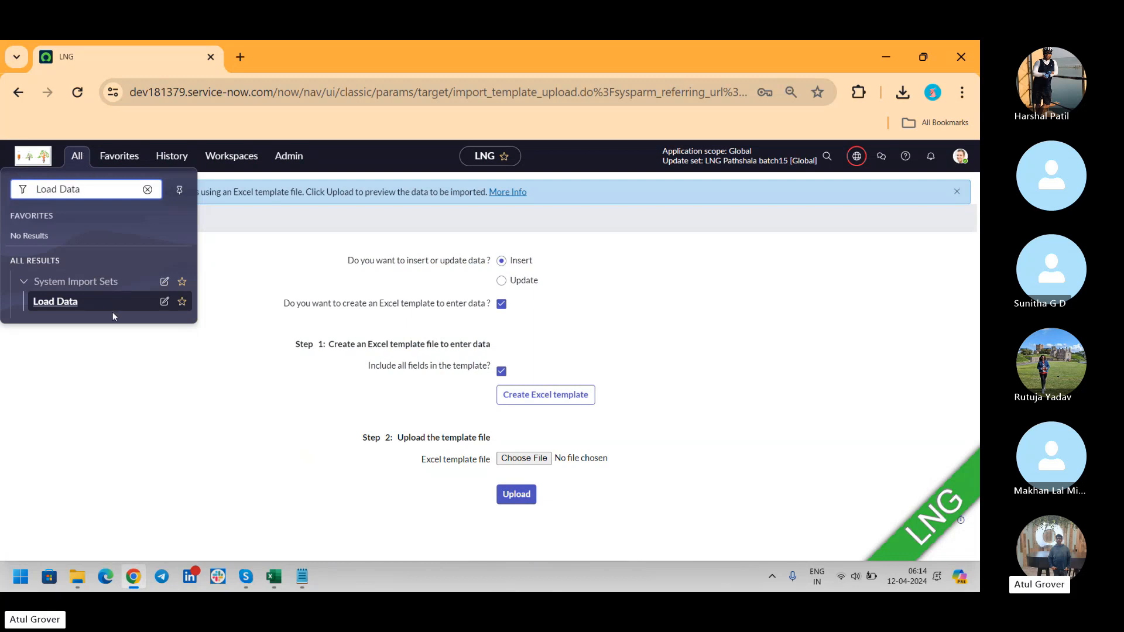
{"action": "left_click", "coordinate": [71, 297]}
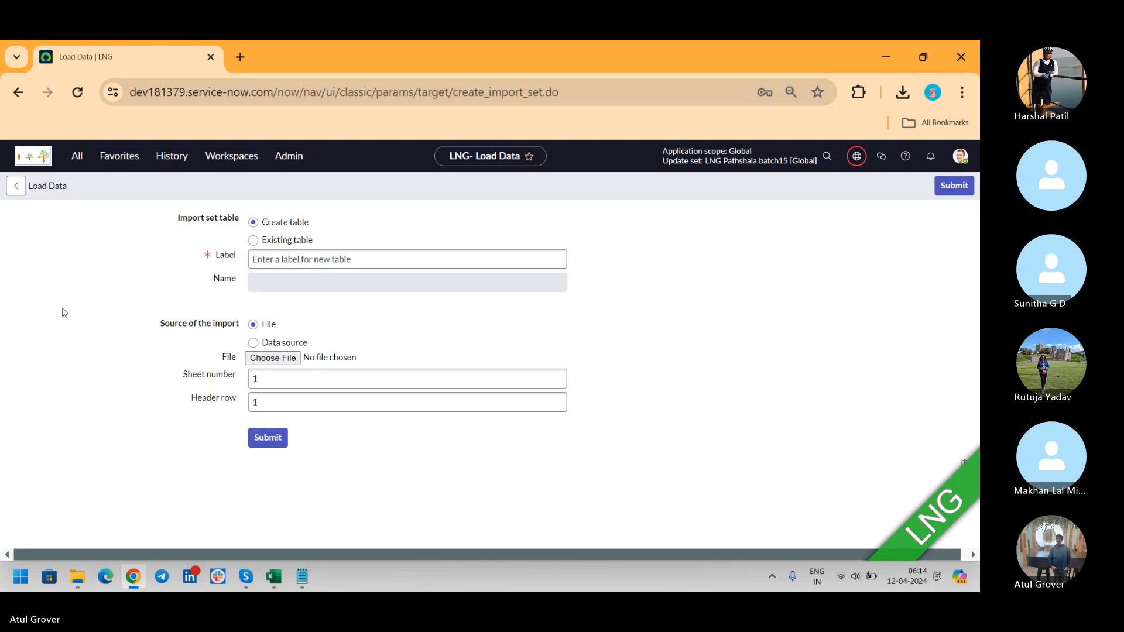
{"action": "key", "text": "alt+Tab"}
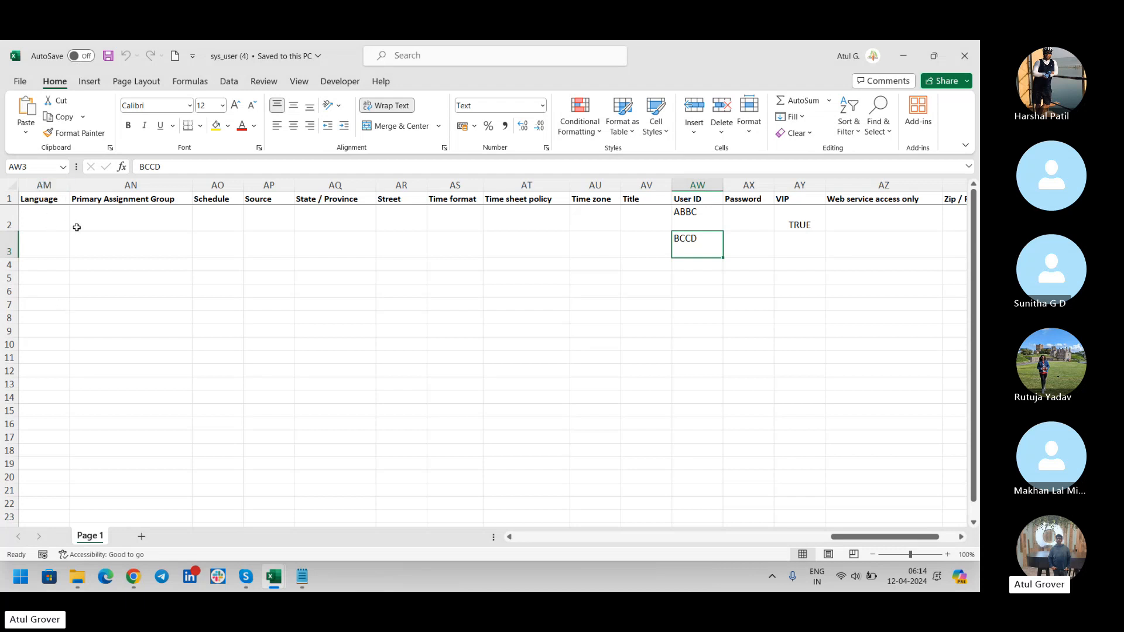
Cycle from the Load Data page back through Excel and end on the Skype call window.
{"action": "key", "text": "alt+Tab"}
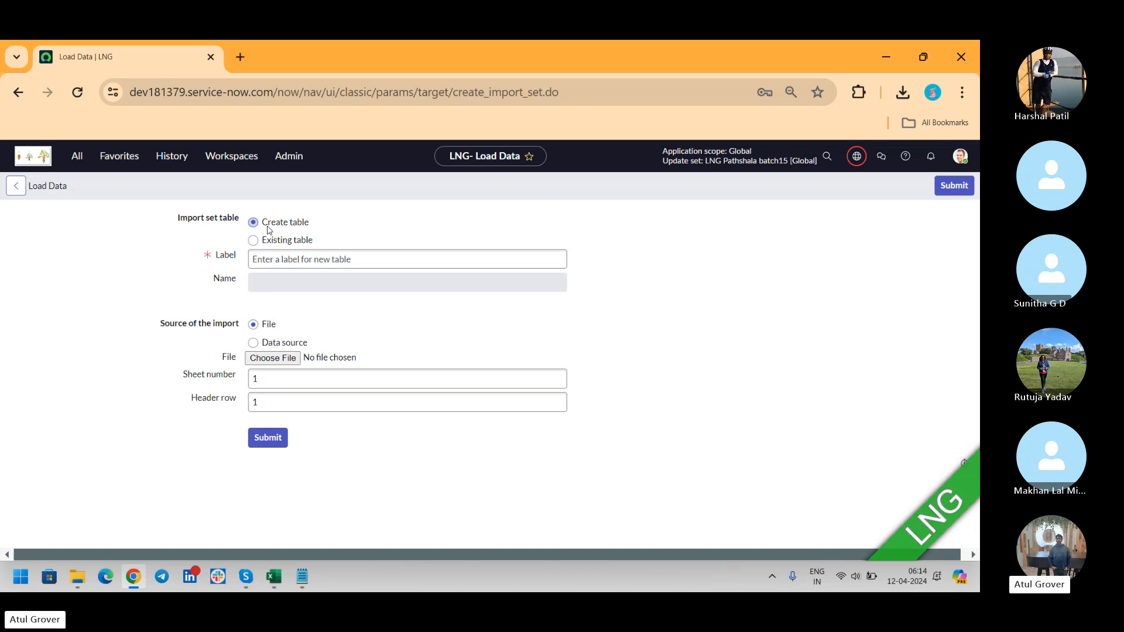
{"action": "key", "text": "alt+Tab"}
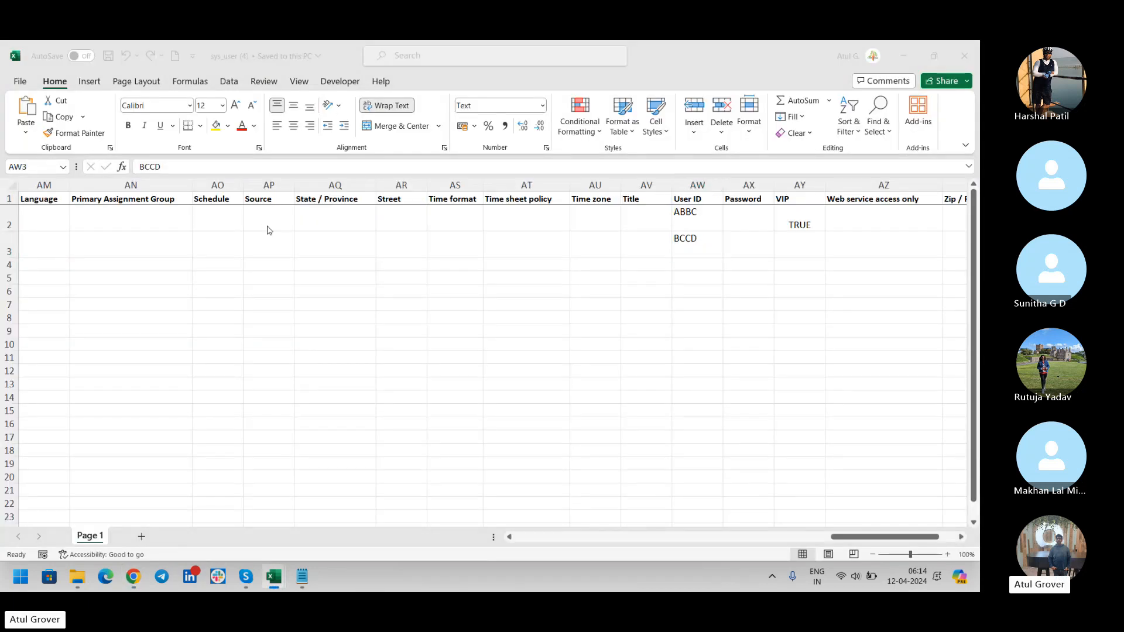
{"action": "key", "text": "alt+Tab"}
{"action": "key", "text": "Tab"}
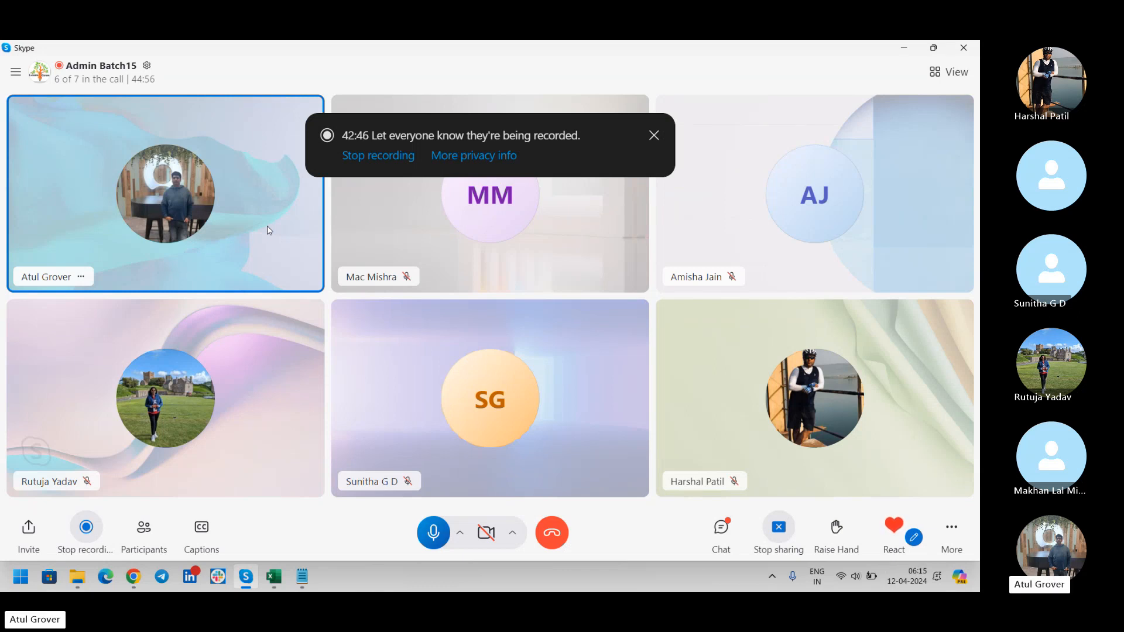
Switch from the Skype call to the ServiceNow Load Data form in the browser.
{"action": "key", "text": "alt+Tab"}
{"action": "key", "text": "alt+Tab"}
{"action": "key", "text": "alt+Tab"}
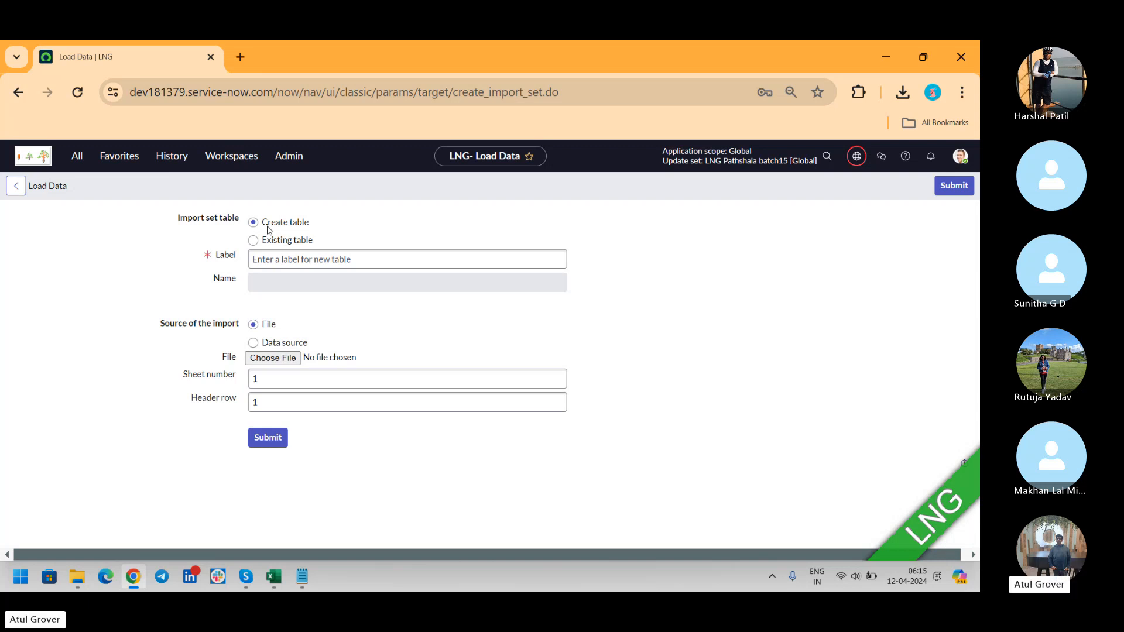
Label the new import table LNG_User_Batch15 and attach sys_user (4).xlsx from Downloads.
{"action": "left_click", "coordinate": [288, 261]}
{"action": "type", "text": "LNG"}
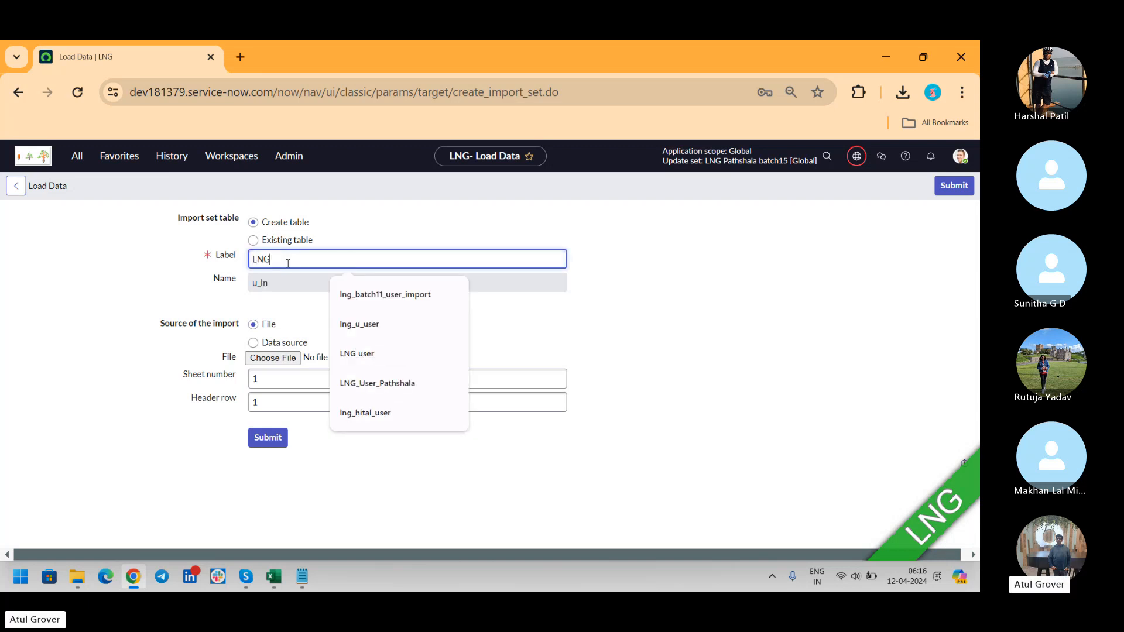
{"action": "type", "text": "_Us"}
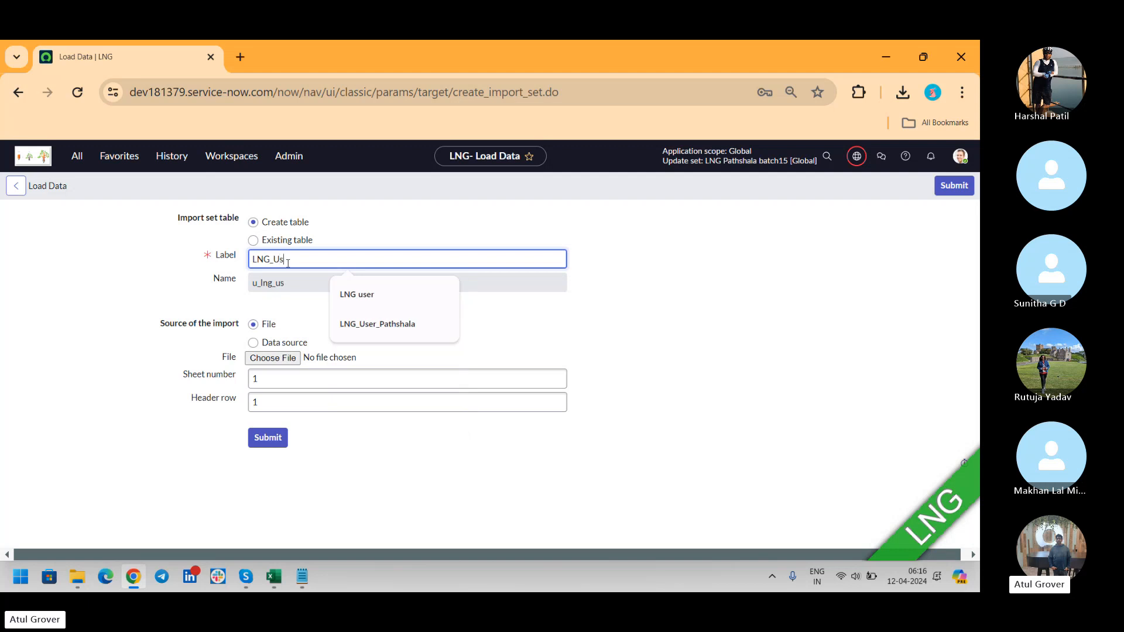
{"action": "type", "text": "er_Batch15"}
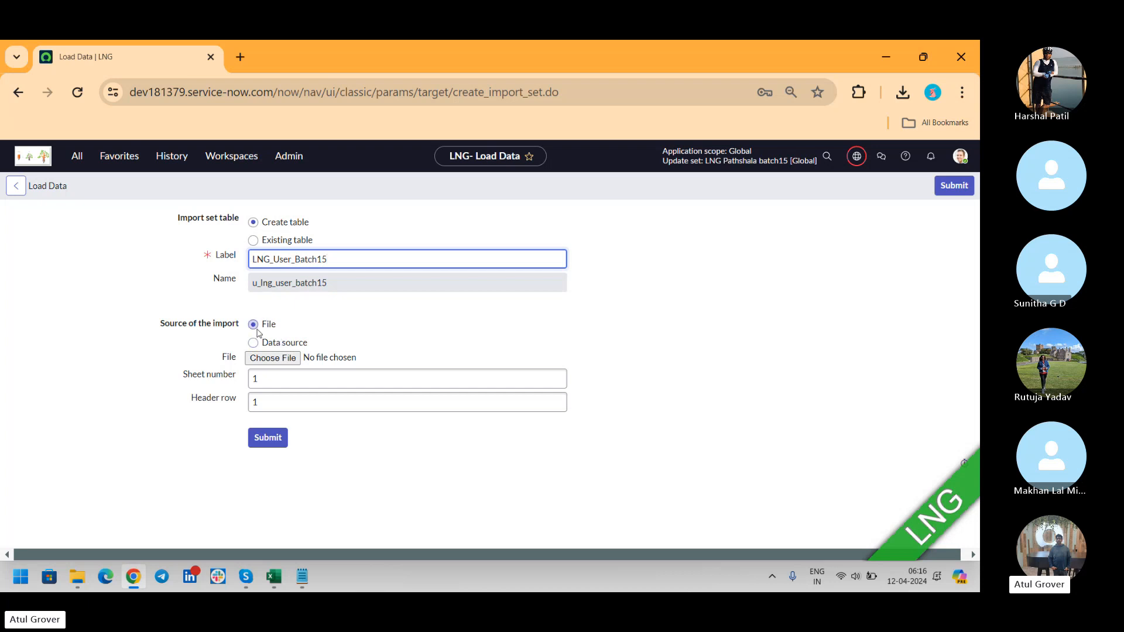
{"action": "left_click", "coordinate": [269, 359]}
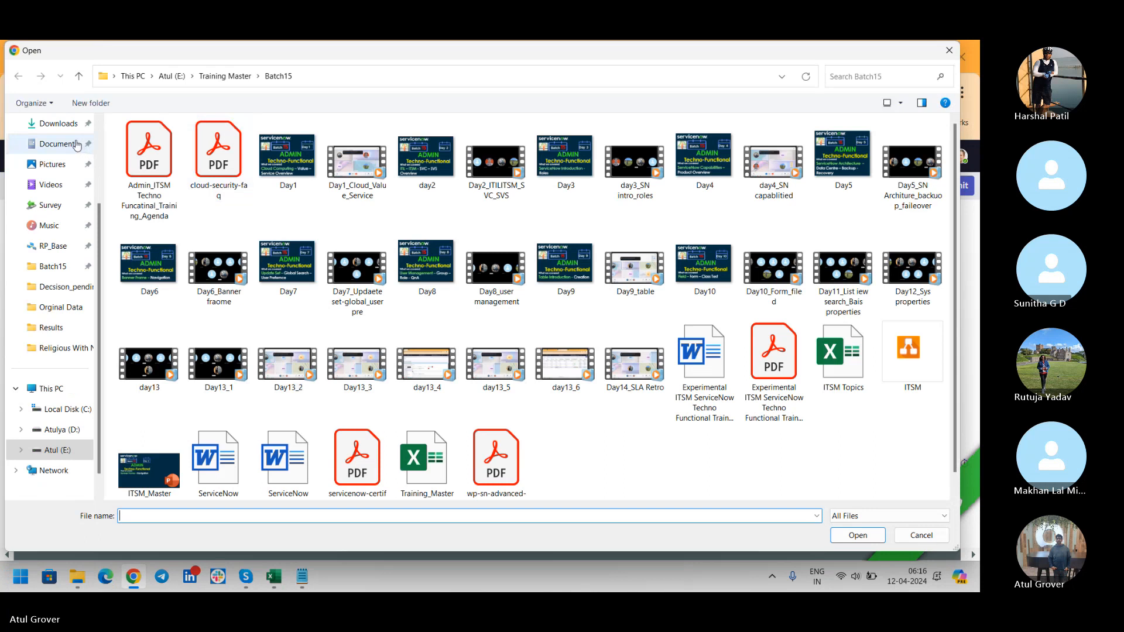
{"action": "left_click", "coordinate": [69, 129]}
{"action": "left_click", "coordinate": [180, 178]}
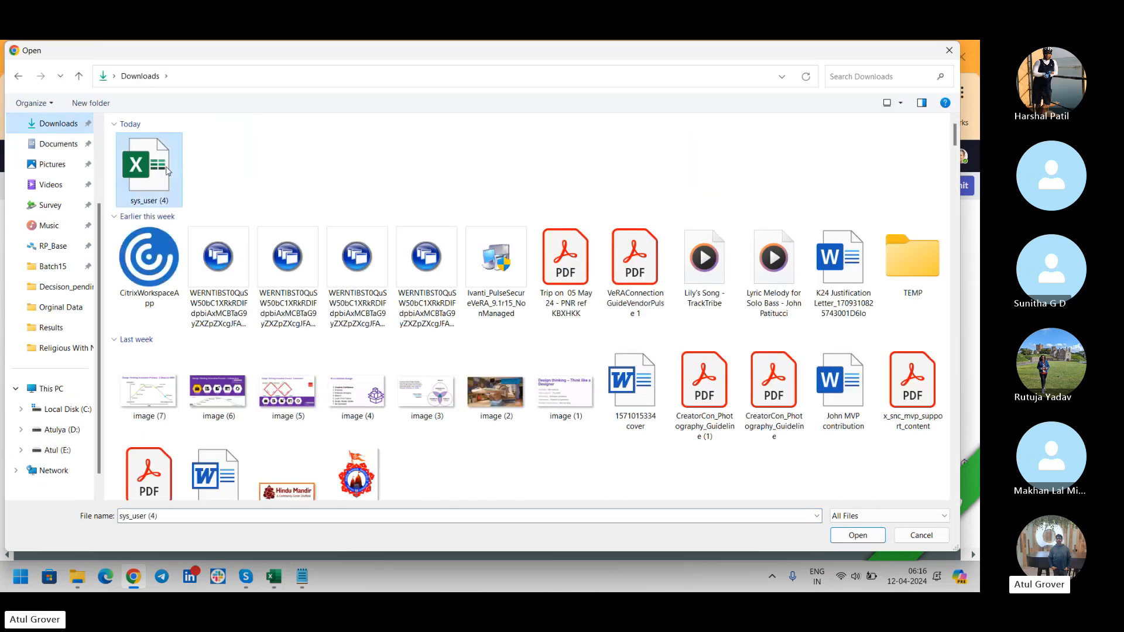
{"action": "left_click", "coordinate": [855, 536]}
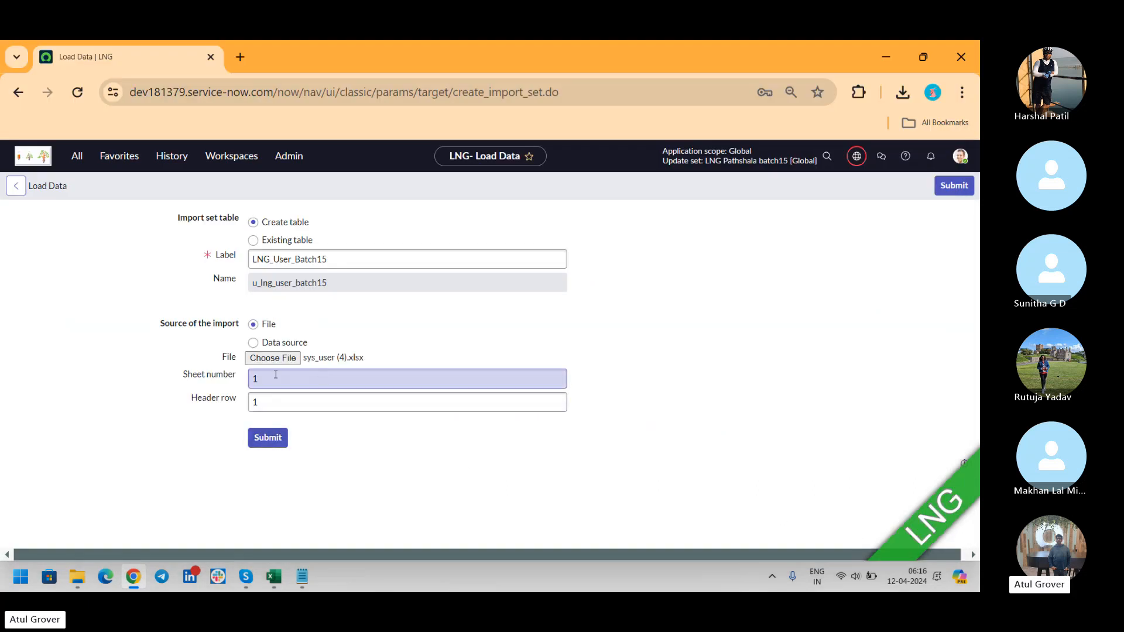
{"action": "left_click", "coordinate": [274, 576]}
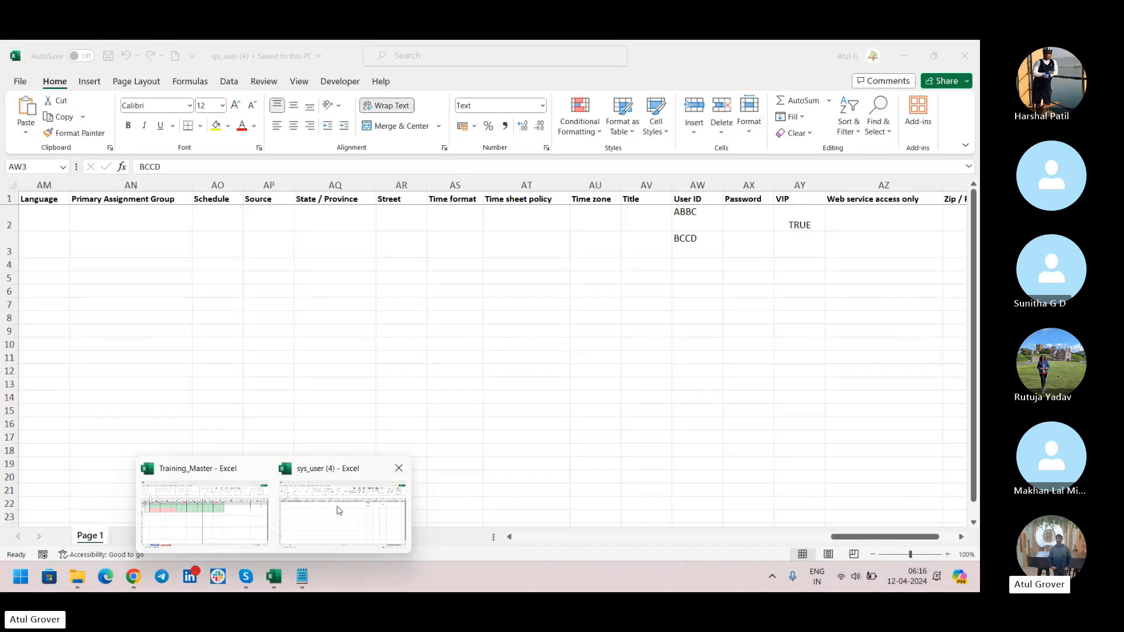
{"action": "left_click", "coordinate": [334, 514]}
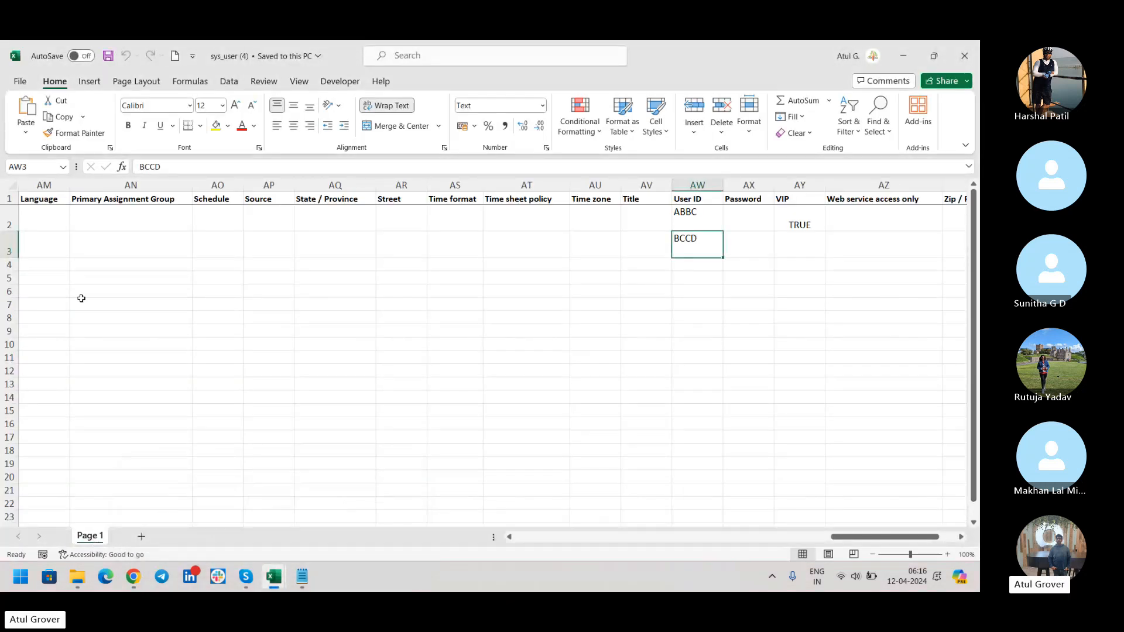
{"action": "key", "text": "alt+Tab"}
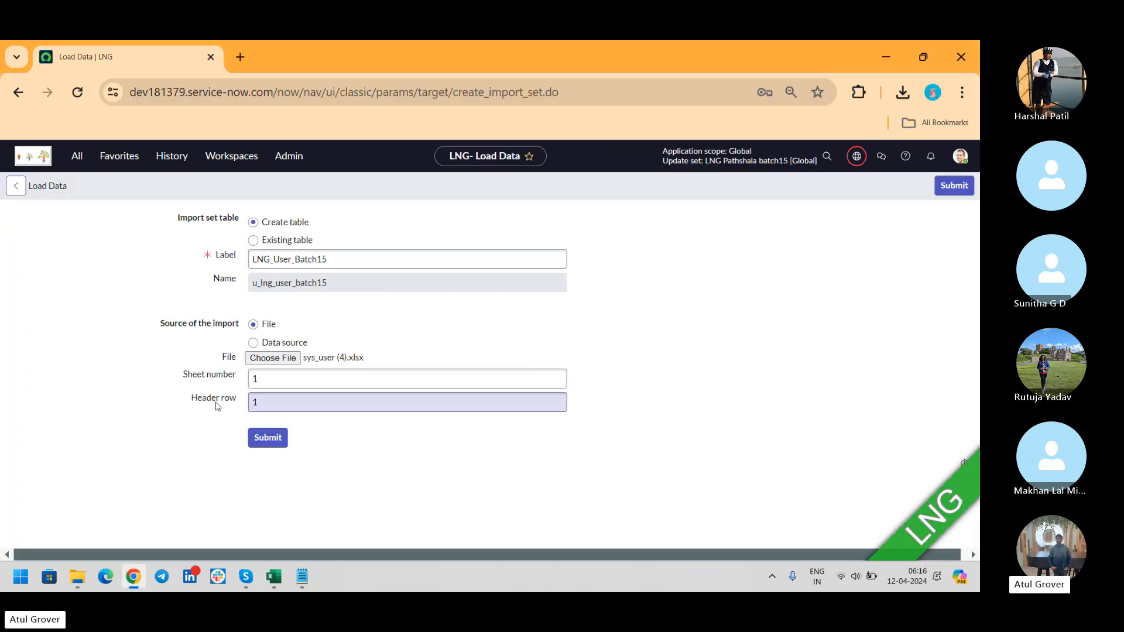
{"action": "key", "text": "alt+Tab"}
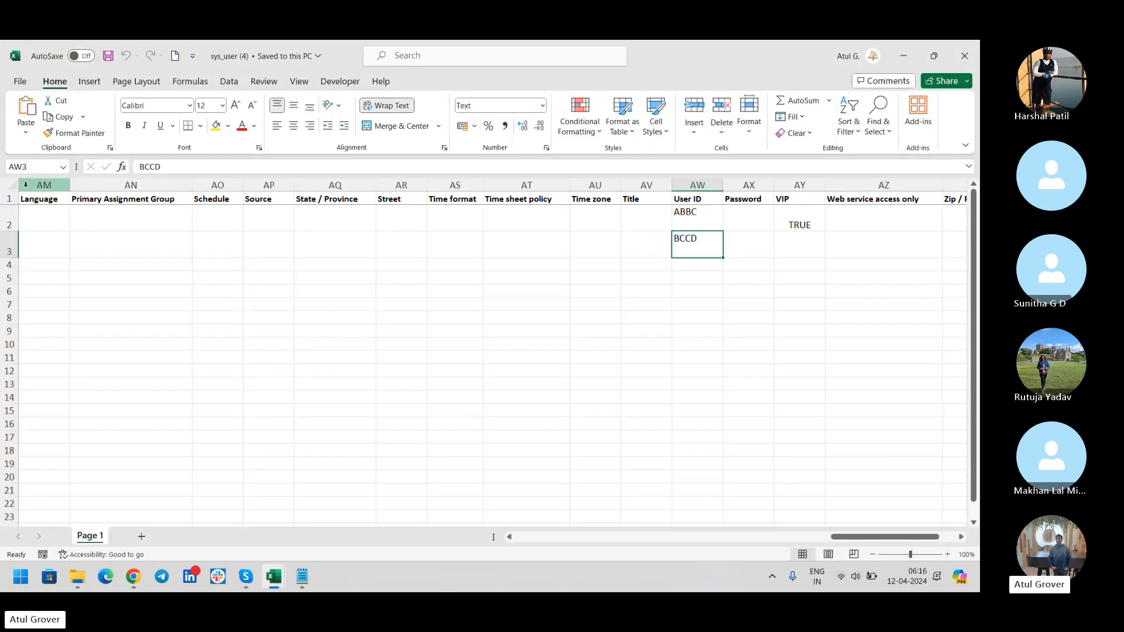
{"action": "left_click", "coordinate": [7, 198]}
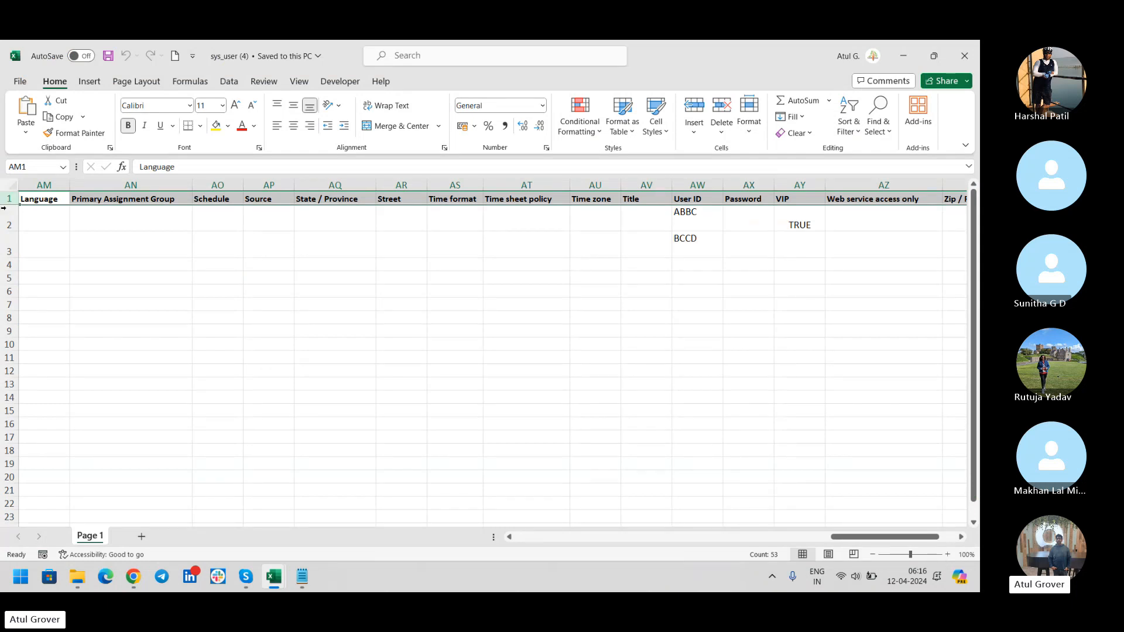
{"action": "left_click_drag", "start_coordinate": [6, 221], "coordinate": [1, 245]}
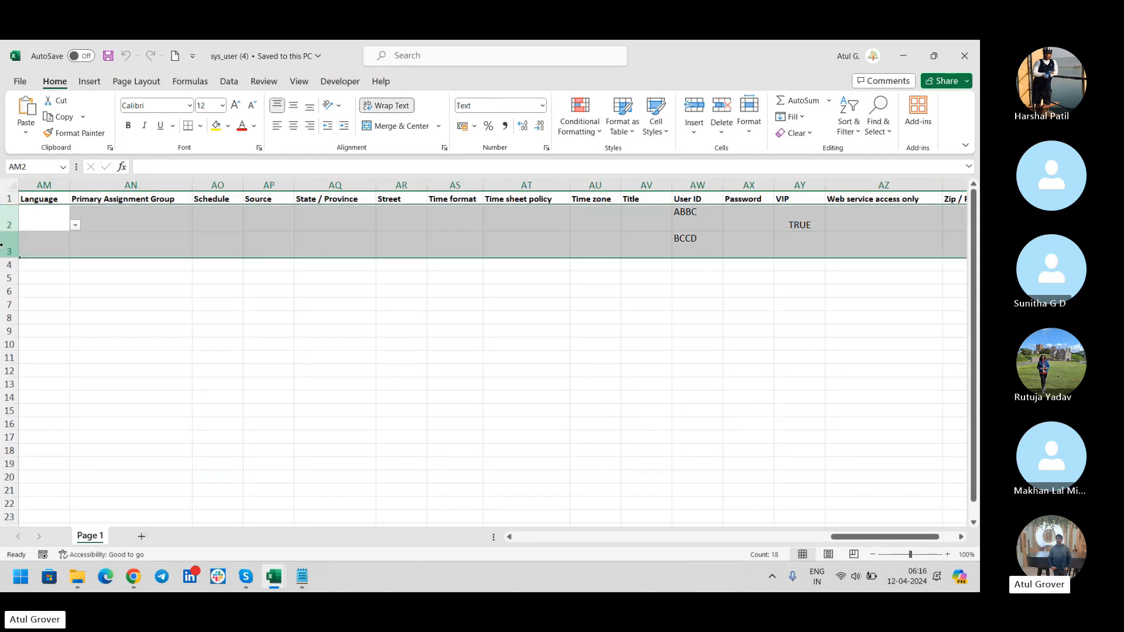
{"action": "key", "text": "alt+Tab"}
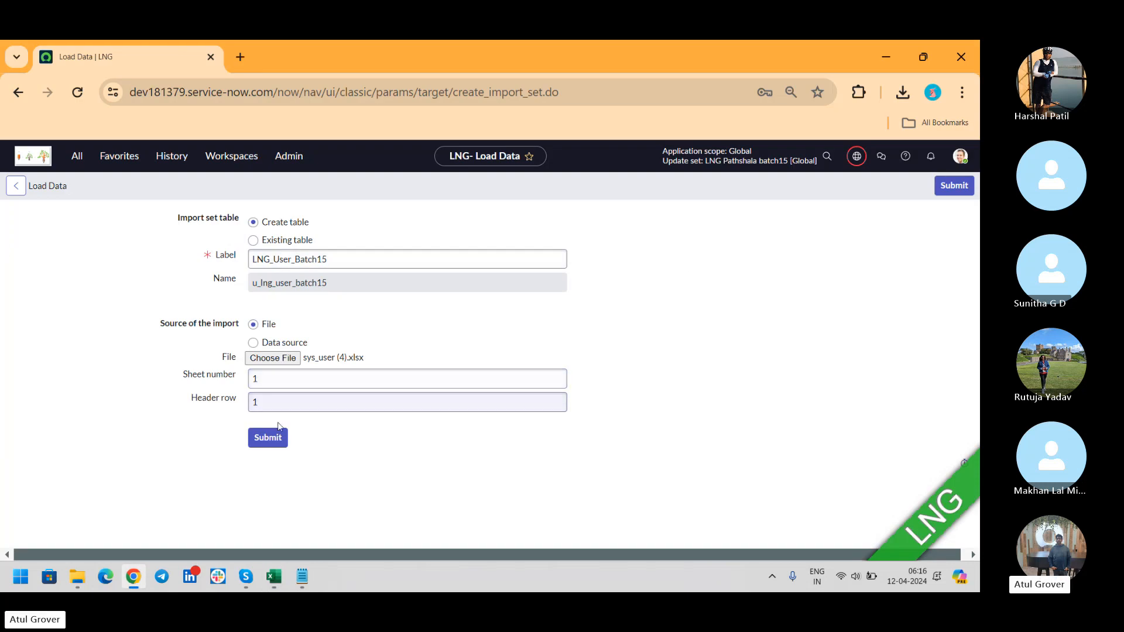
Submit the load, confirm 2 rows inserted, and open Import sets in a new tab.
{"action": "left_click", "coordinate": [273, 443]}
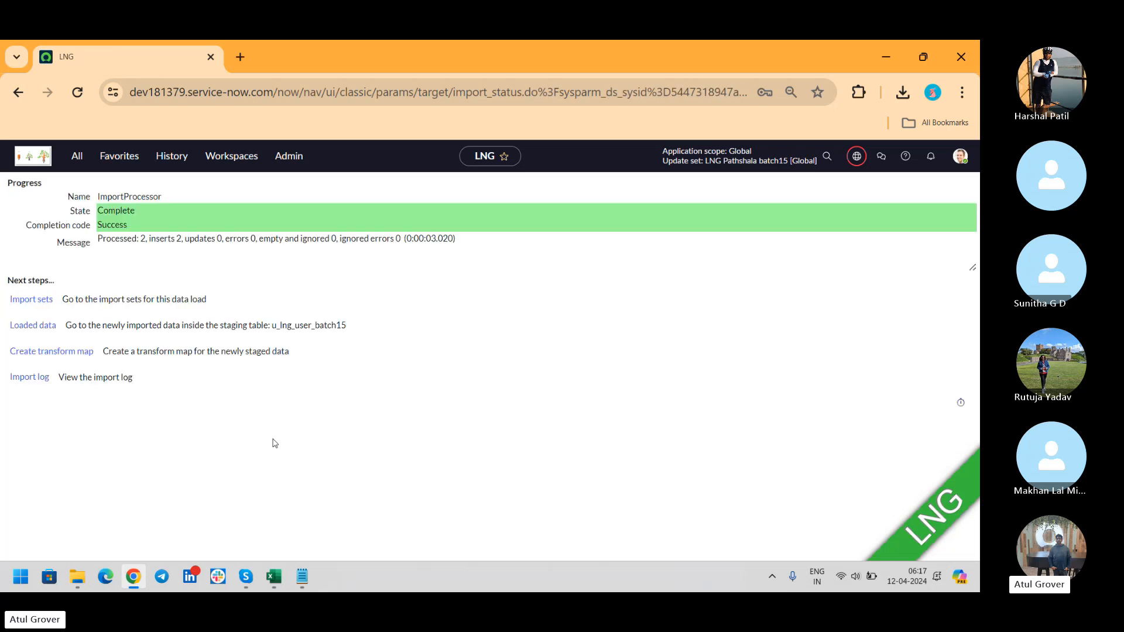
{"action": "left_click", "coordinate": [141, 239]}
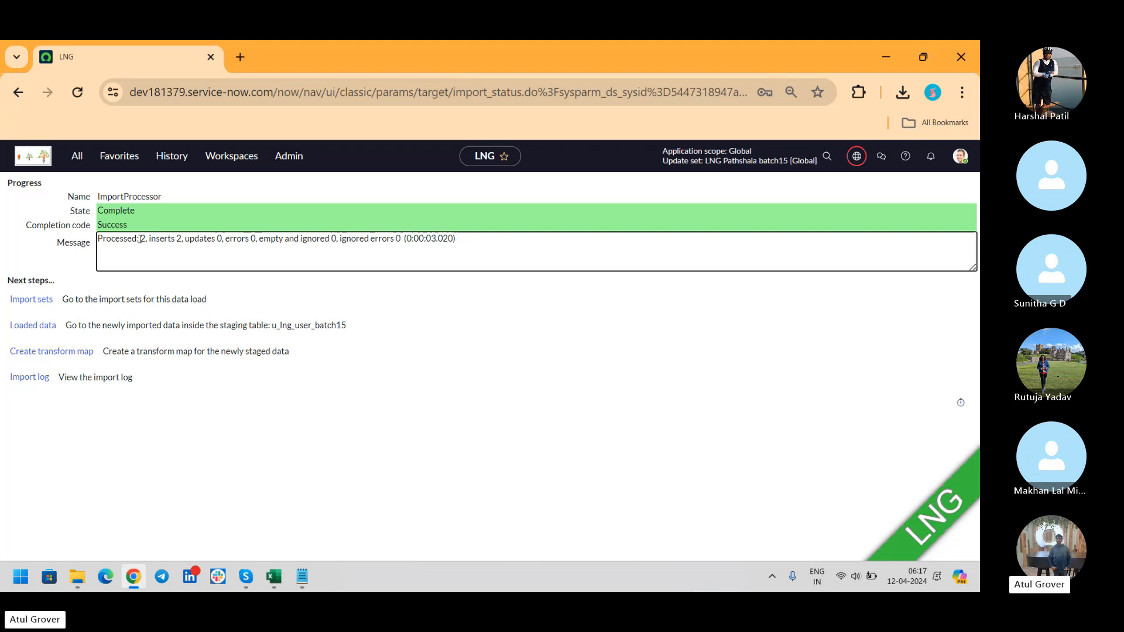
{"action": "left_click_drag", "start_coordinate": [141, 239], "coordinate": [183, 241]}
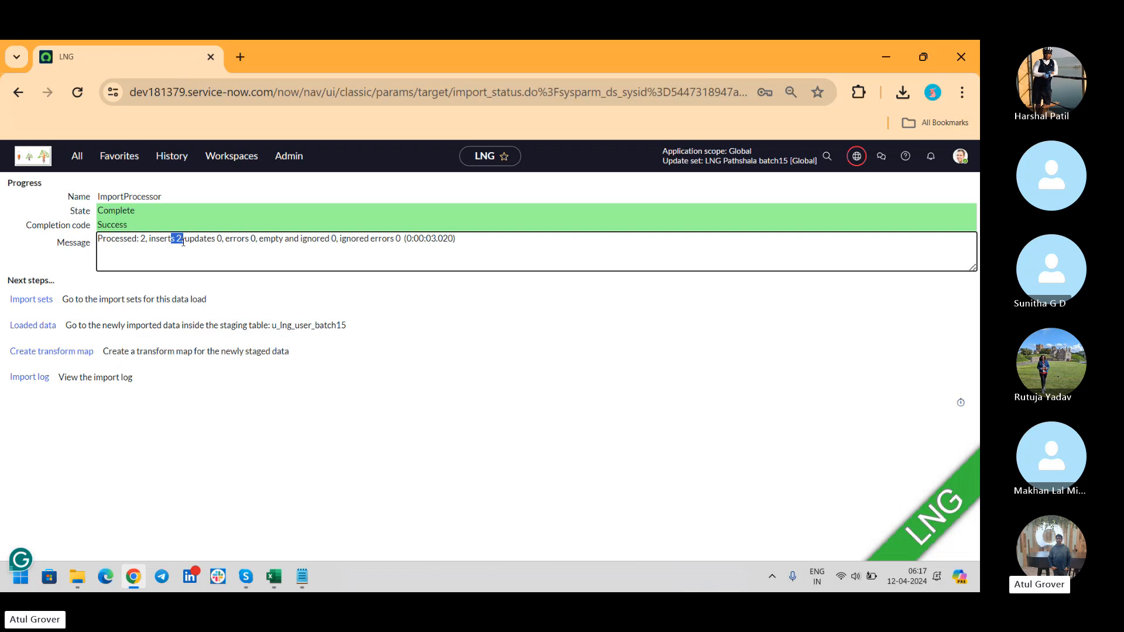
{"action": "middle_click", "coordinate": [31, 300]}
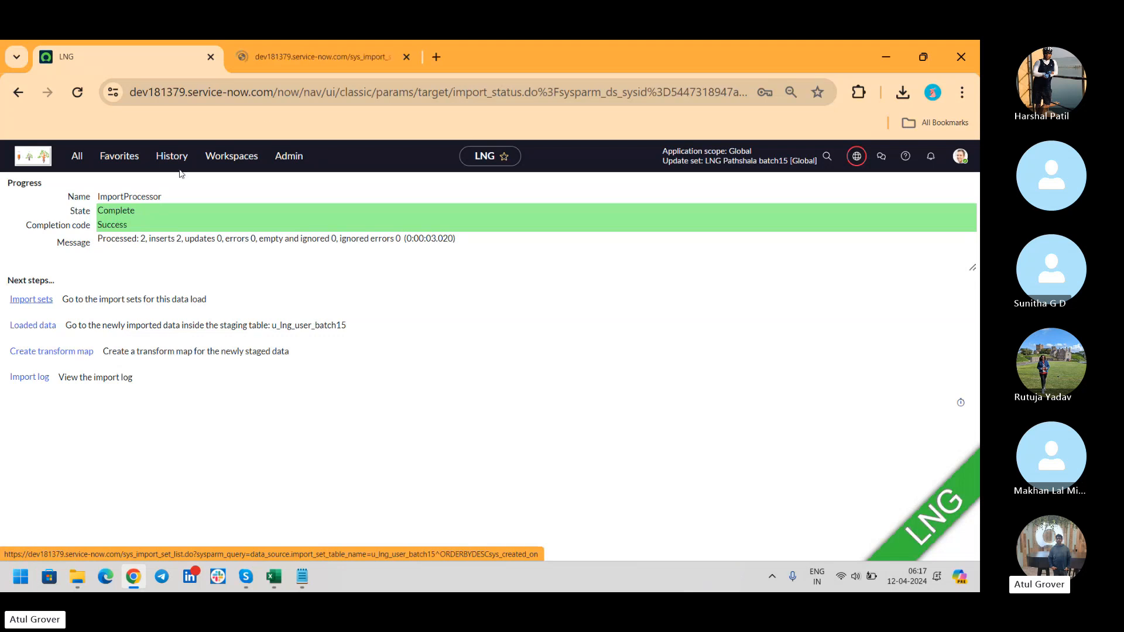
Open import set ISET0010003's rows and view staged row 0 with user ID ABBC.
{"action": "left_click", "coordinate": [309, 66]}
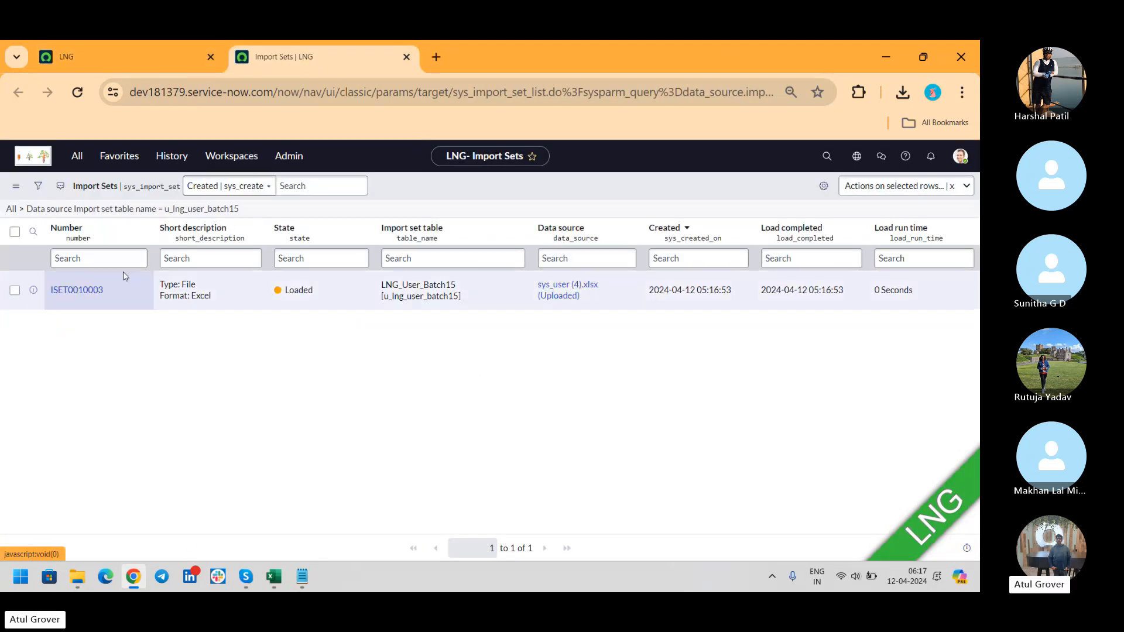
{"action": "left_click", "coordinate": [57, 293]}
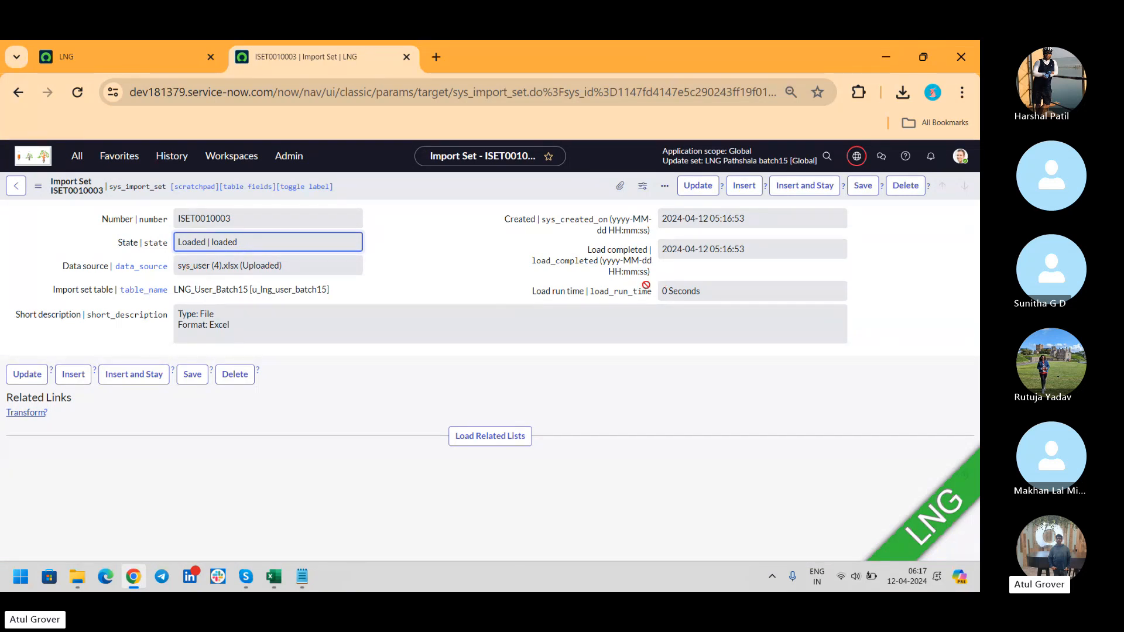
{"action": "left_click", "coordinate": [466, 443]}
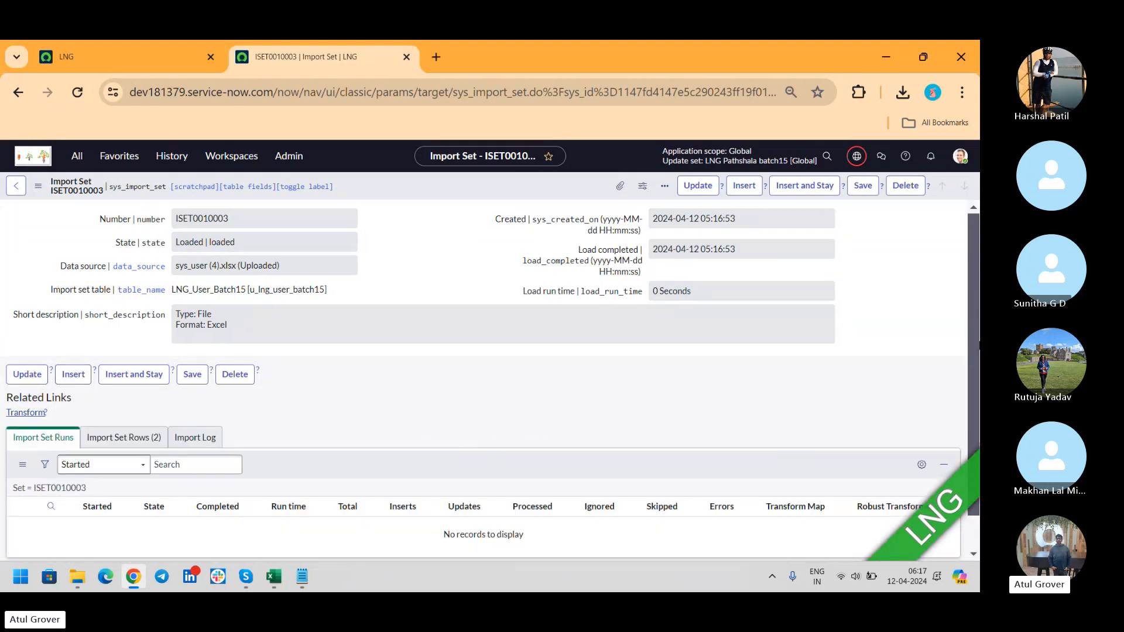
{"action": "left_click", "coordinate": [124, 434]}
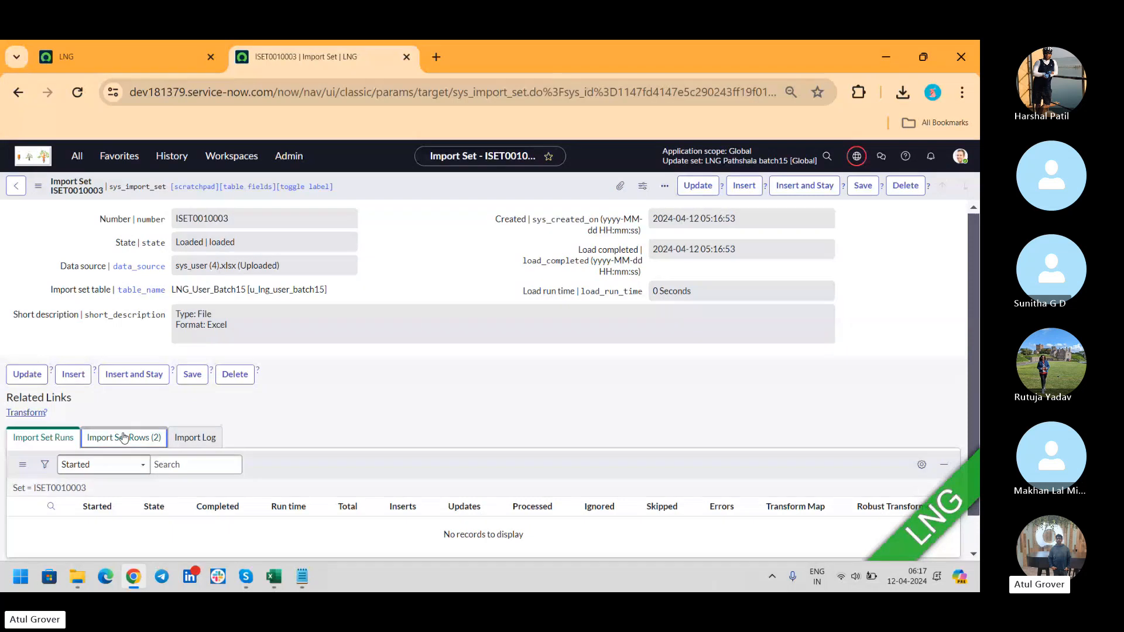
{"action": "left_click_drag", "start_coordinate": [975, 263], "coordinate": [974, 317]}
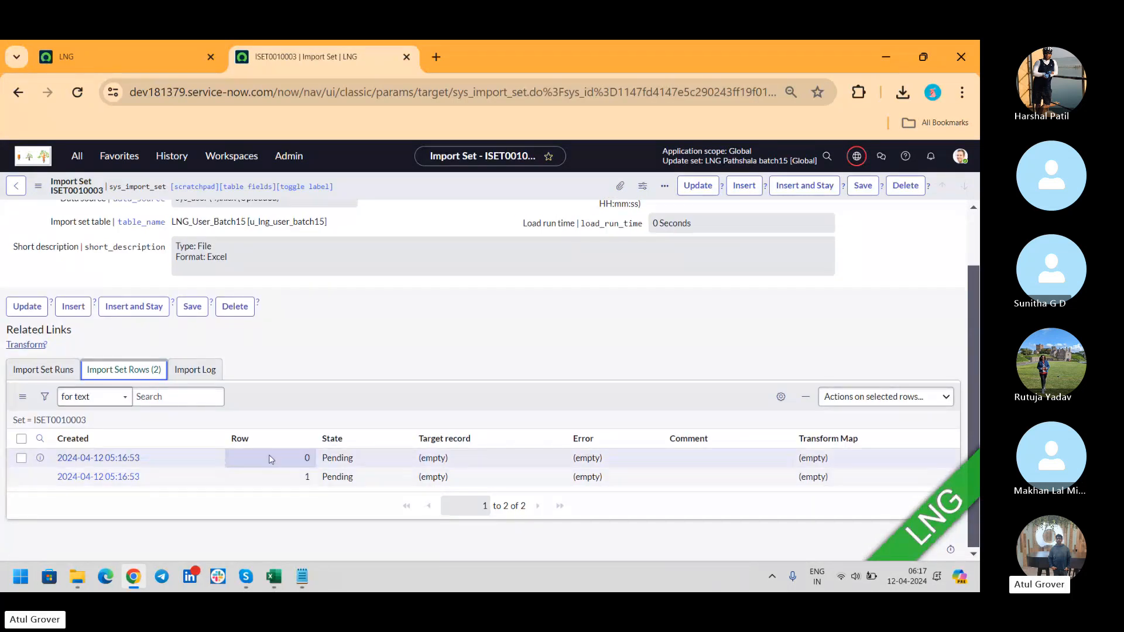
{"action": "left_click", "coordinate": [781, 396]}
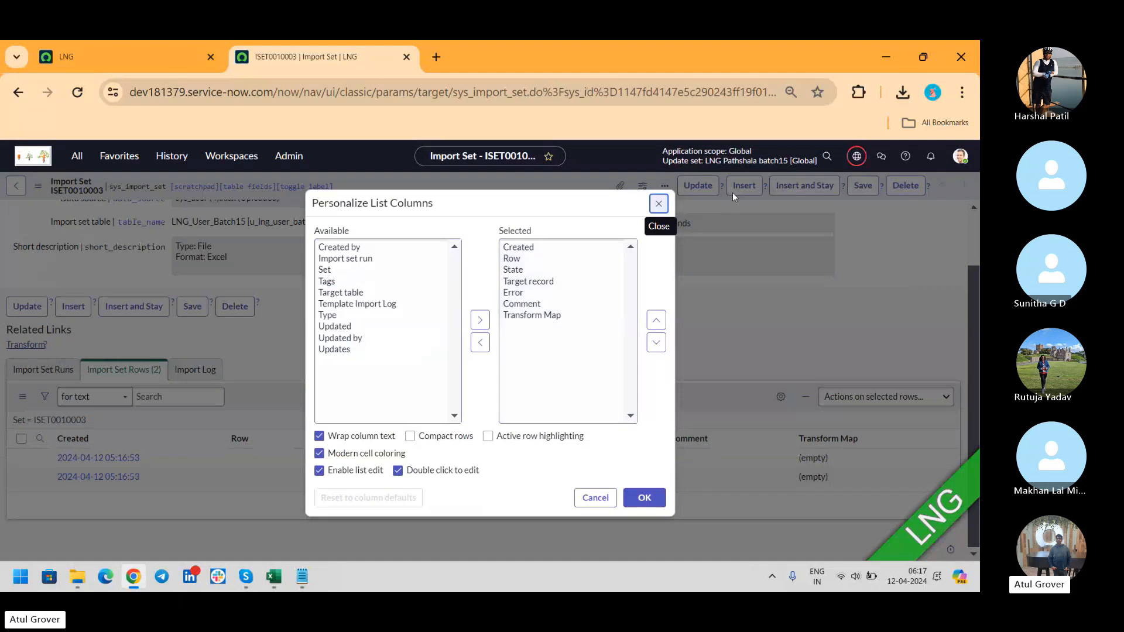
{"action": "left_click", "coordinate": [656, 201]}
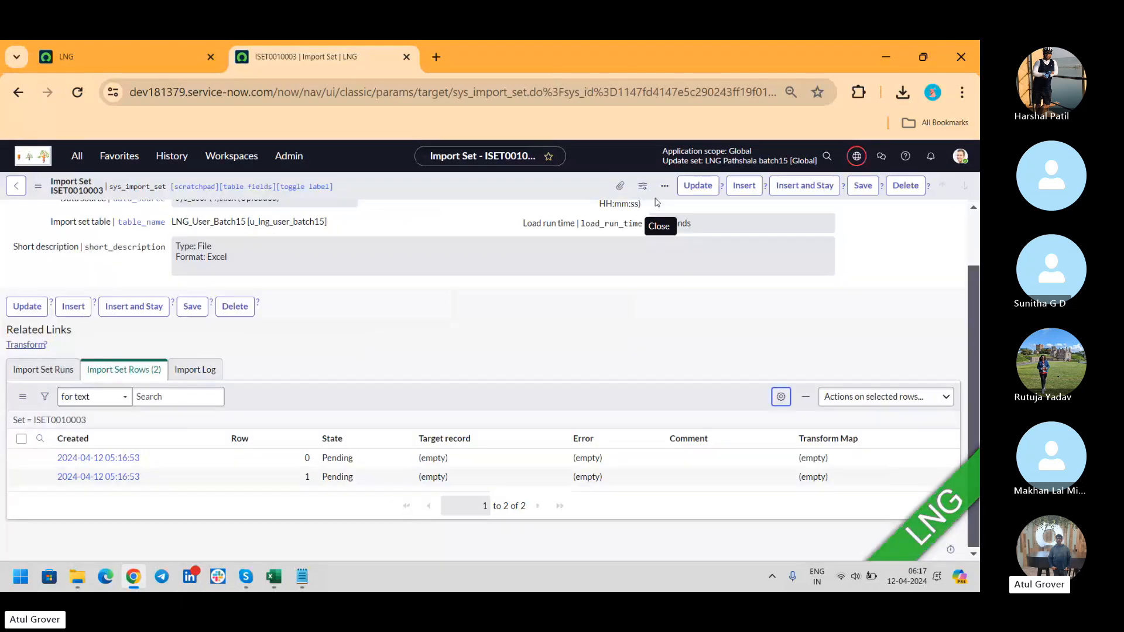
{"action": "left_click", "coordinate": [101, 458]}
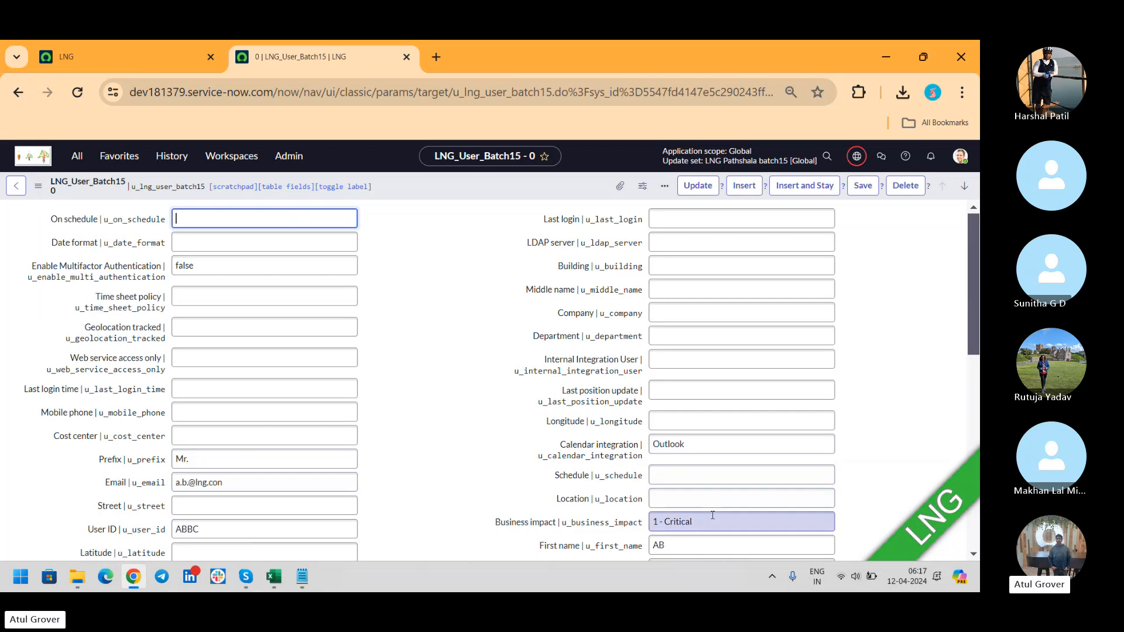
Compare staged row 0 against the import status page reporting 2 inserts and 0 errors.
{"action": "left_click", "coordinate": [453, 92]}
{"action": "left_click_drag", "start_coordinate": [453, 92], "coordinate": [540, 89]}
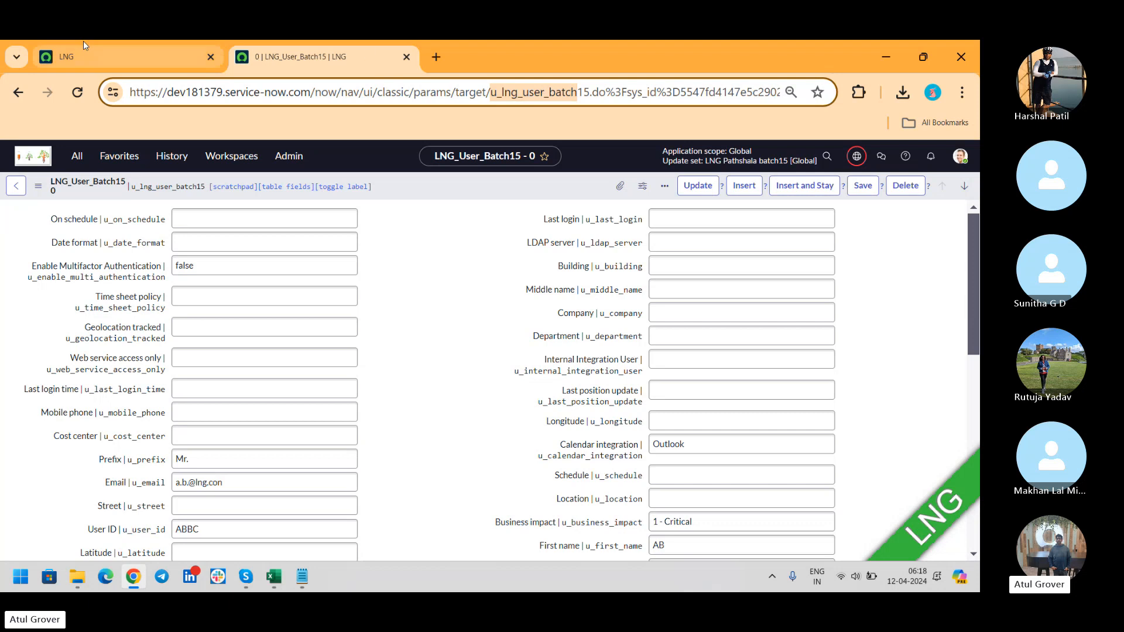
{"action": "left_click", "coordinate": [83, 57]}
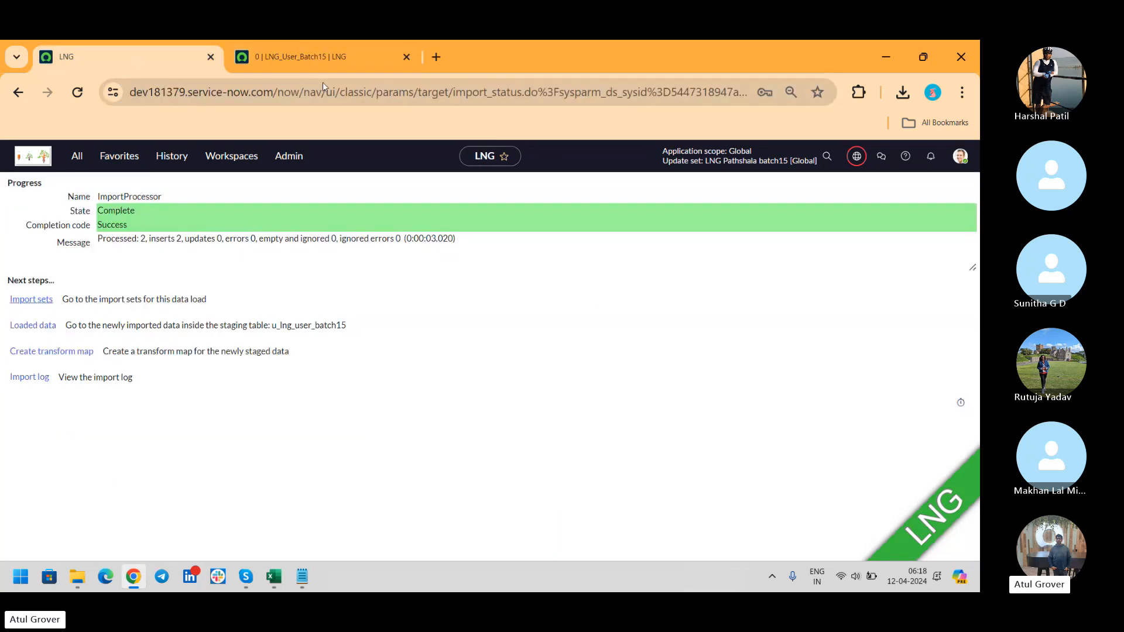
{"action": "left_click", "coordinate": [298, 48]}
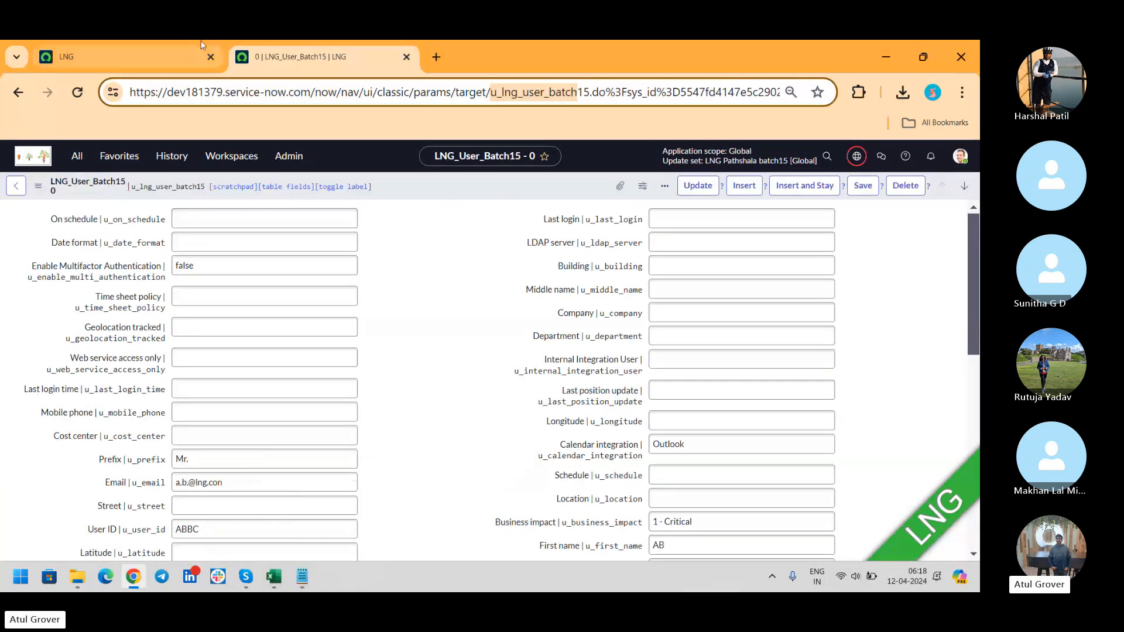
{"action": "left_click", "coordinate": [124, 47]}
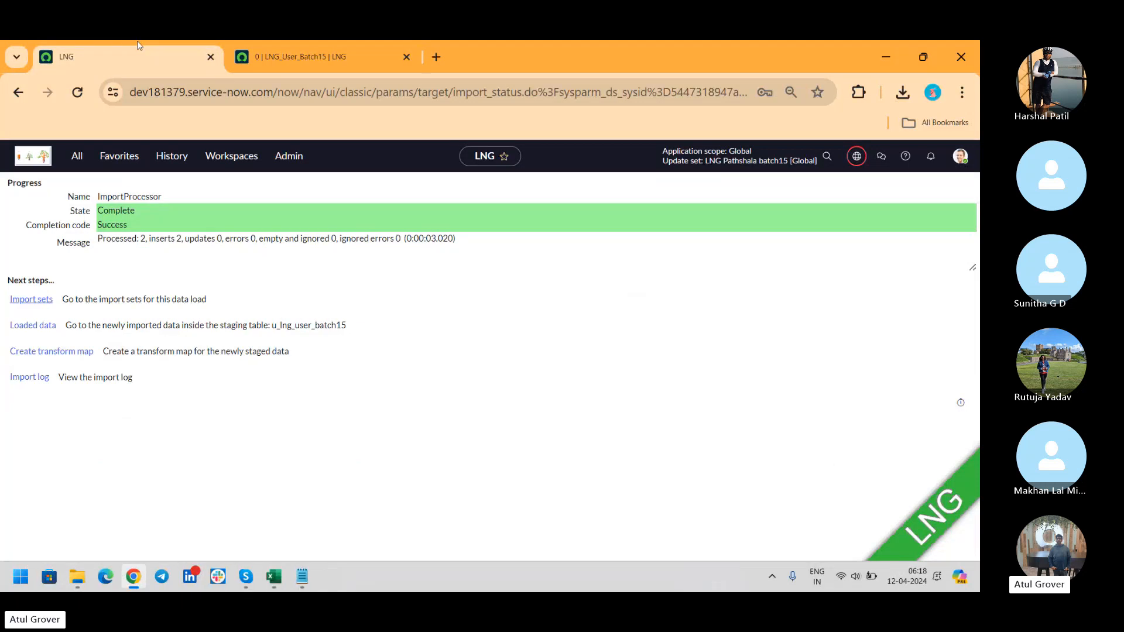
{"action": "left_click", "coordinate": [431, 61]}
Load the Users list at sys_user_list.do, fixing the mistyped address.
{"action": "type", "text": "dev181379.service-now.com/sys"}
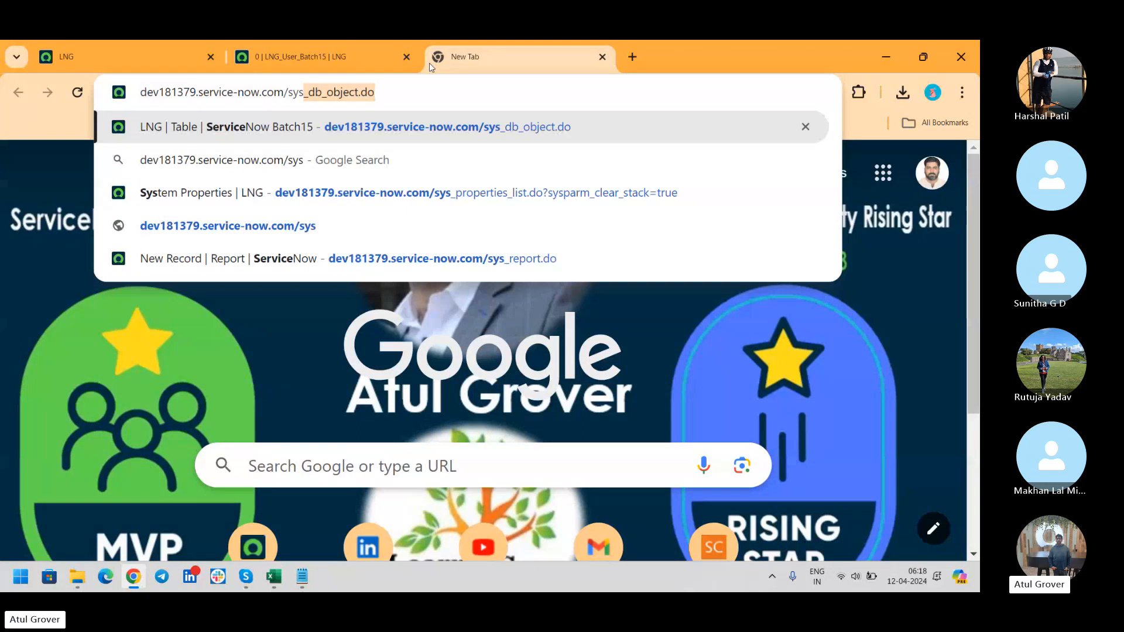
{"action": "type", "text": "_user_list.di"}
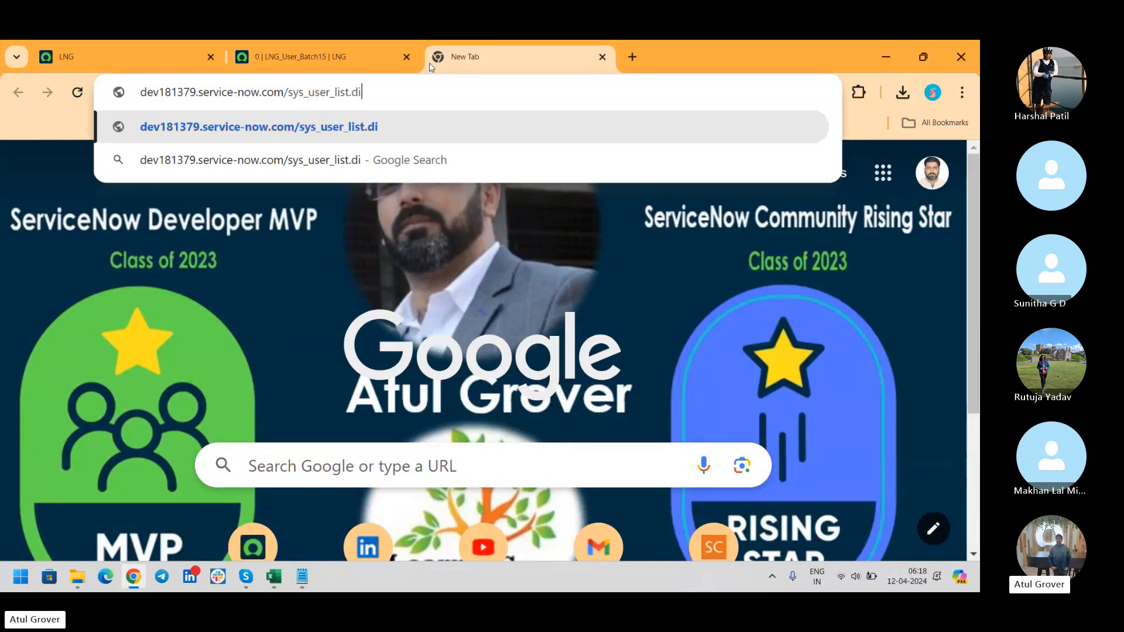
{"action": "key", "text": "Return"}
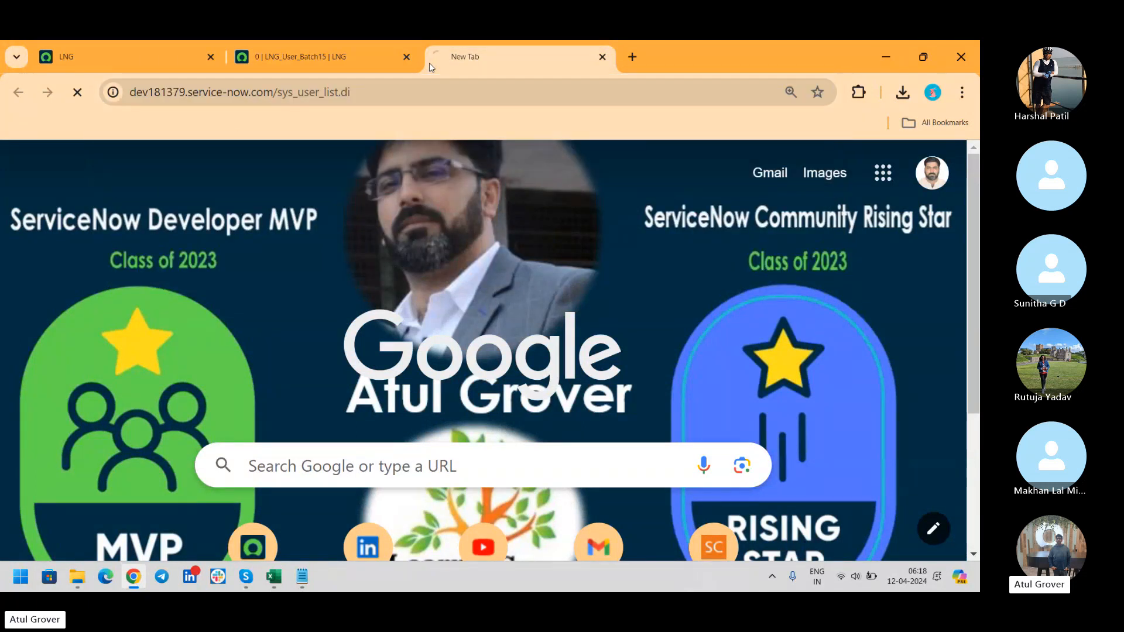
{"action": "left_click", "coordinate": [416, 88]}
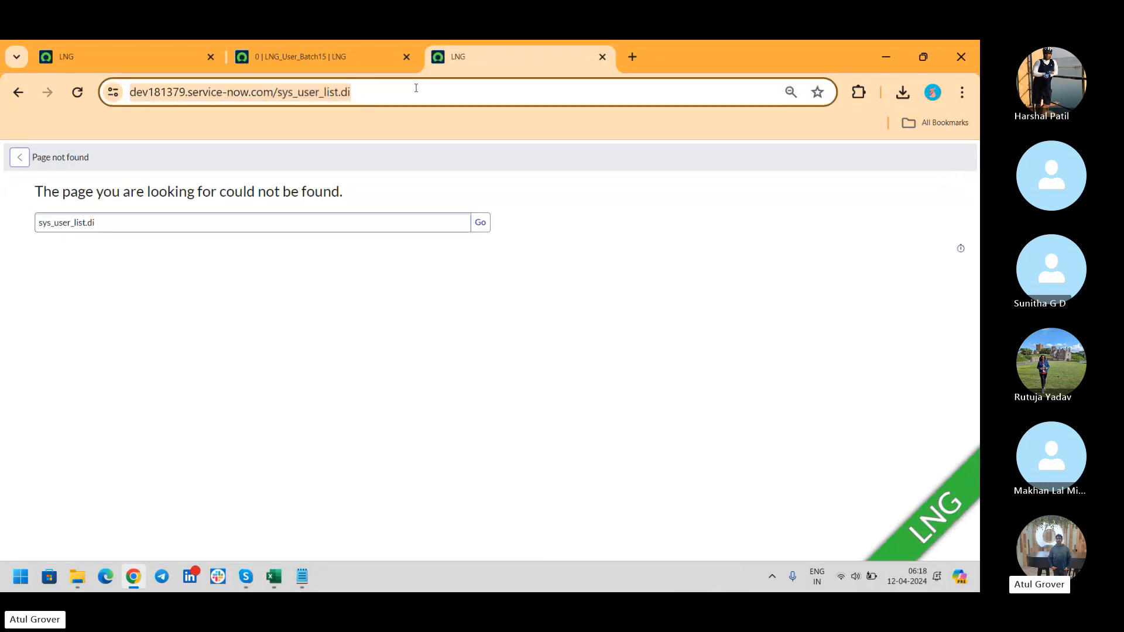
{"action": "left_click", "coordinate": [416, 89]}
{"action": "key", "text": "BackSpace"}
{"action": "type", "text": "o"}
{"action": "key", "text": "Return"}
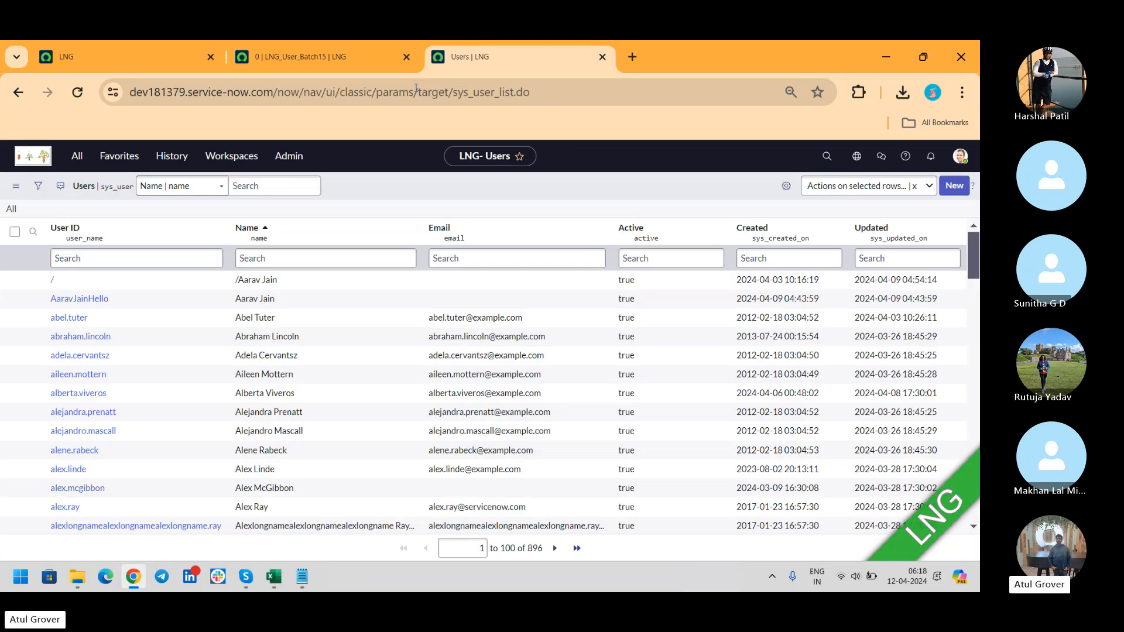
Filter the Users list to User IDs starting with AB.
{"action": "left_click", "coordinate": [107, 258]}
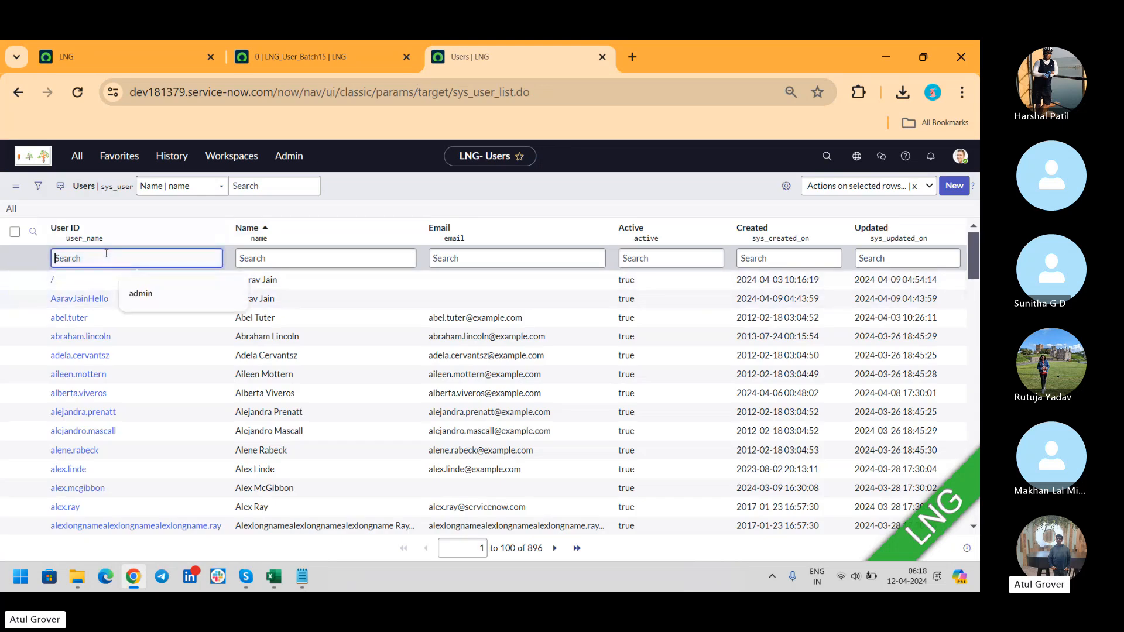
{"action": "type", "text": "AB"}
{"action": "key", "text": "Return"}
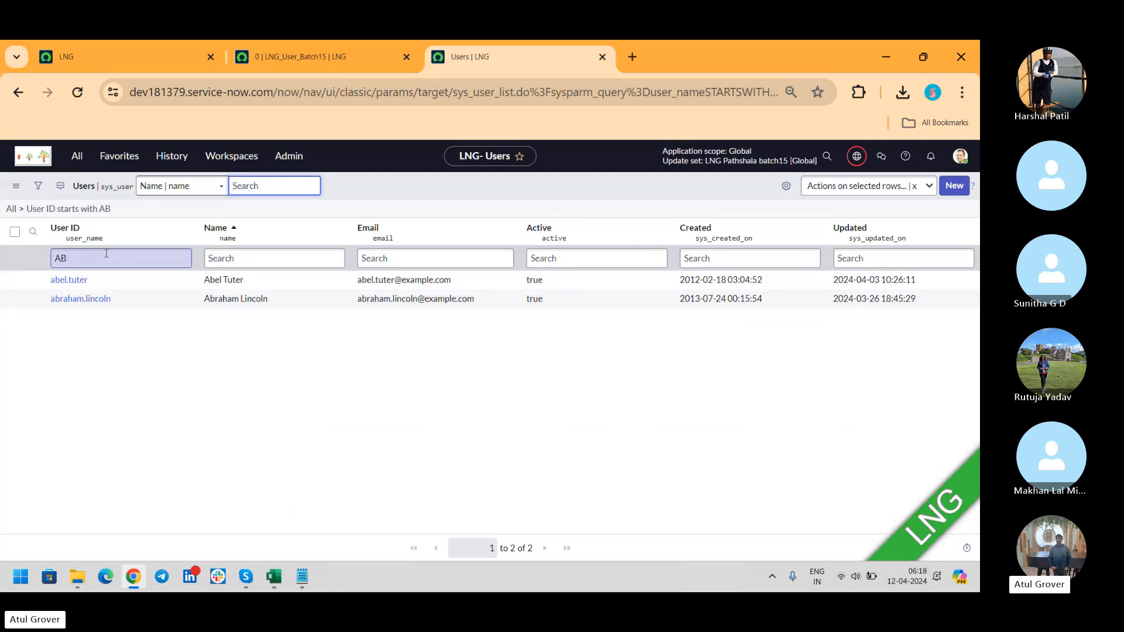
{"action": "key", "text": "alt+Tab"}
{"action": "key", "text": "alt+Tab"}
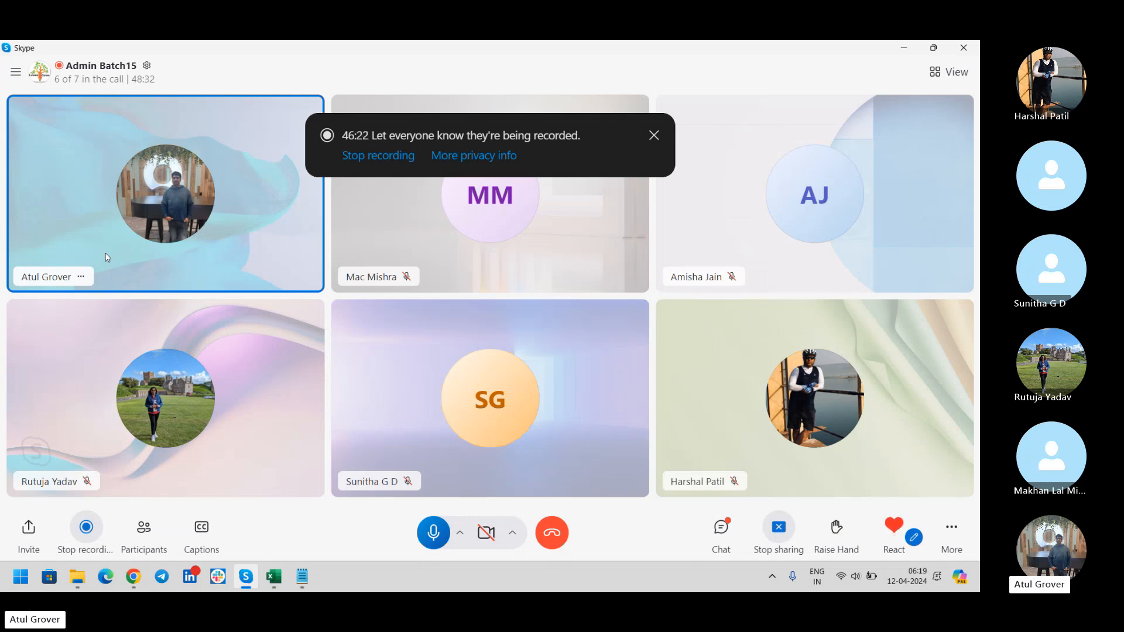
Return from Skype to the ServiceNow import status page showing 2 inserts, 0 errors.
{"action": "key", "text": "alt+Tab"}
{"action": "left_click", "coordinate": [120, 56]}
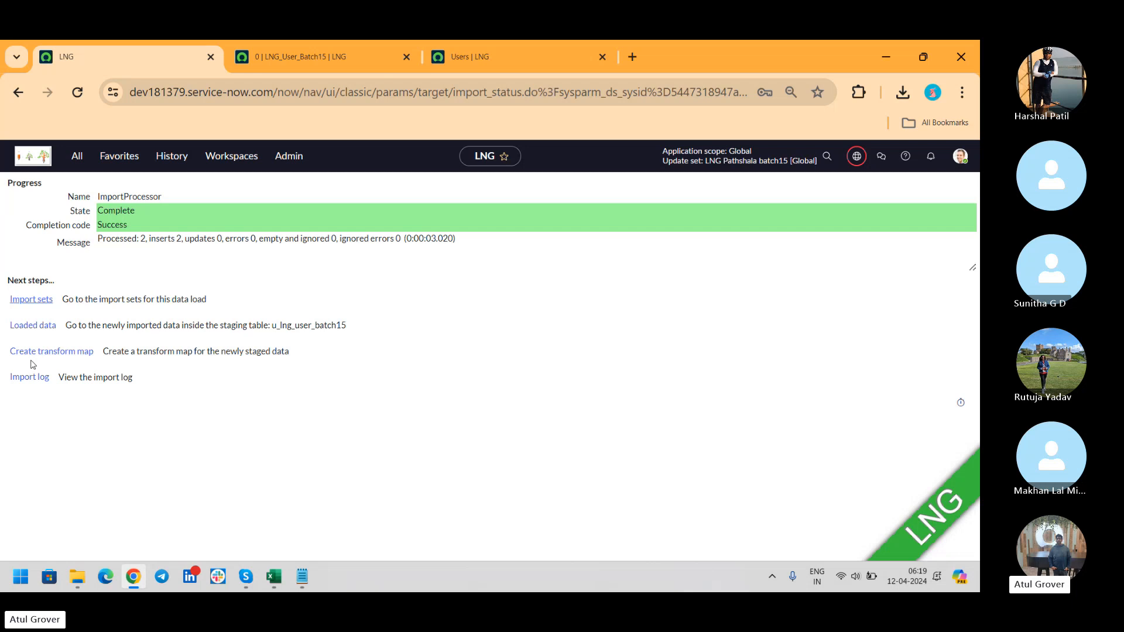
{"action": "left_click", "coordinate": [276, 576]}
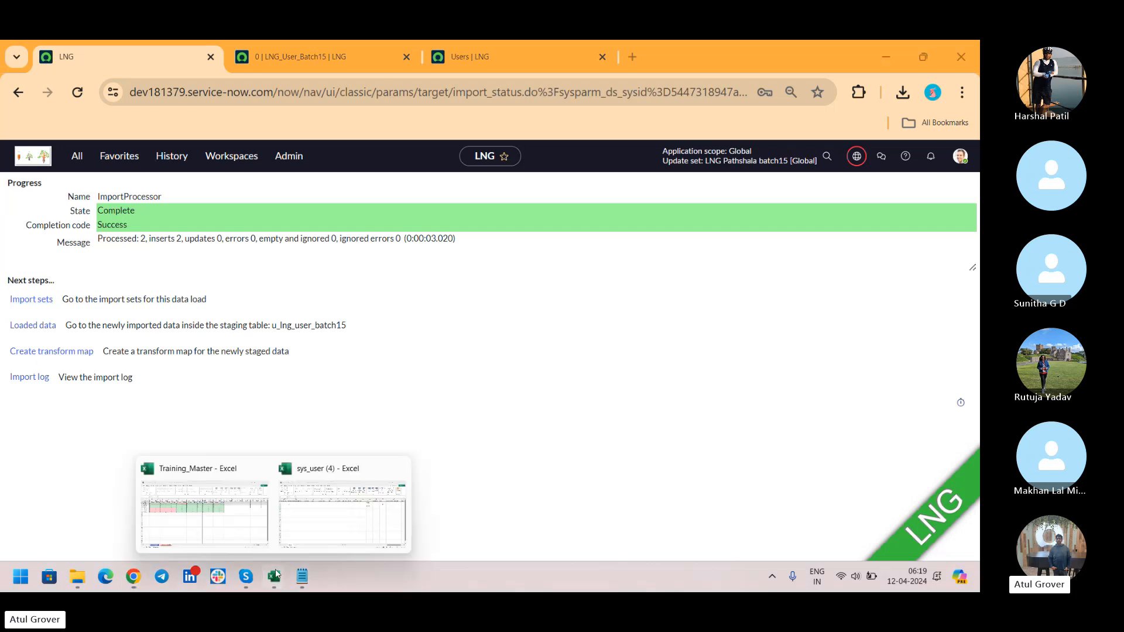
{"action": "left_click", "coordinate": [341, 513]}
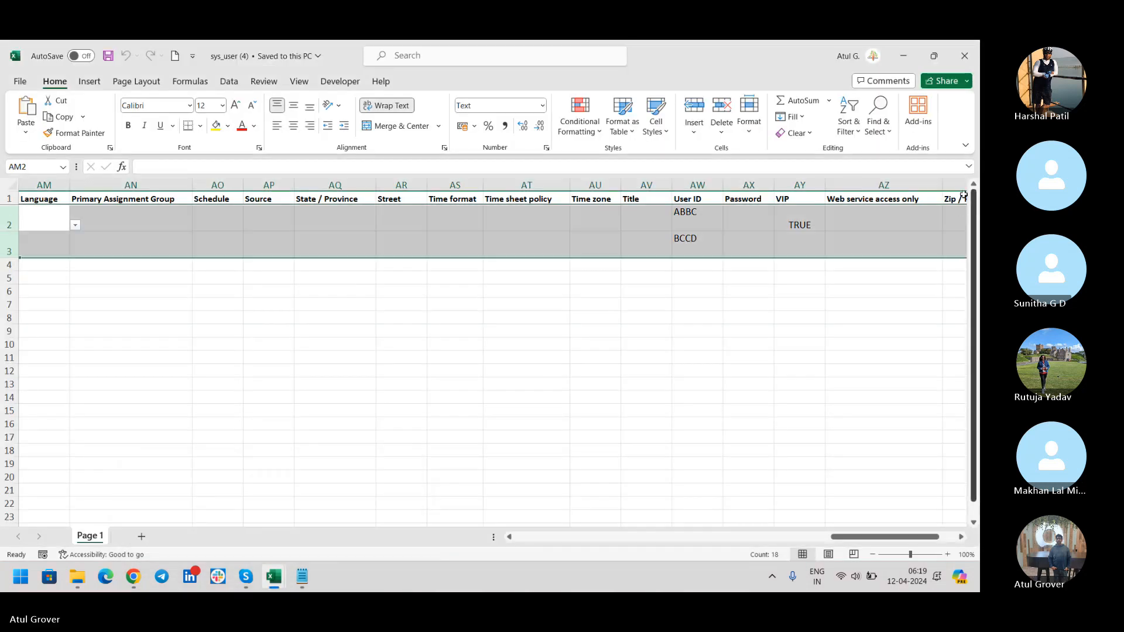
{"action": "left_click", "coordinate": [939, 197]}
{"action": "key", "text": "Right"}
{"action": "key", "text": "Right"}
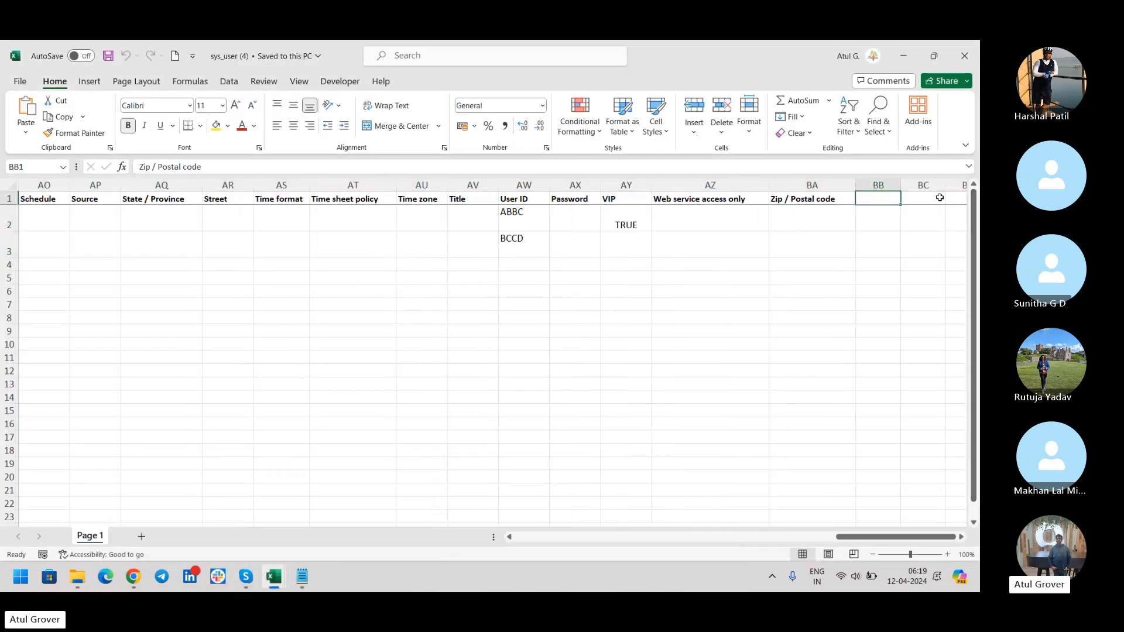
{"action": "key", "text": "Right"}
{"action": "key", "text": "Right"}
{"action": "key", "text": "Right"}
{"action": "key", "text": "Right"}
{"action": "key", "text": "Right"}
{"action": "key", "text": "Right"}
{"action": "key", "text": "Right"}
{"action": "key", "text": "Right"}
{"action": "left_click", "coordinate": [512, 197]}
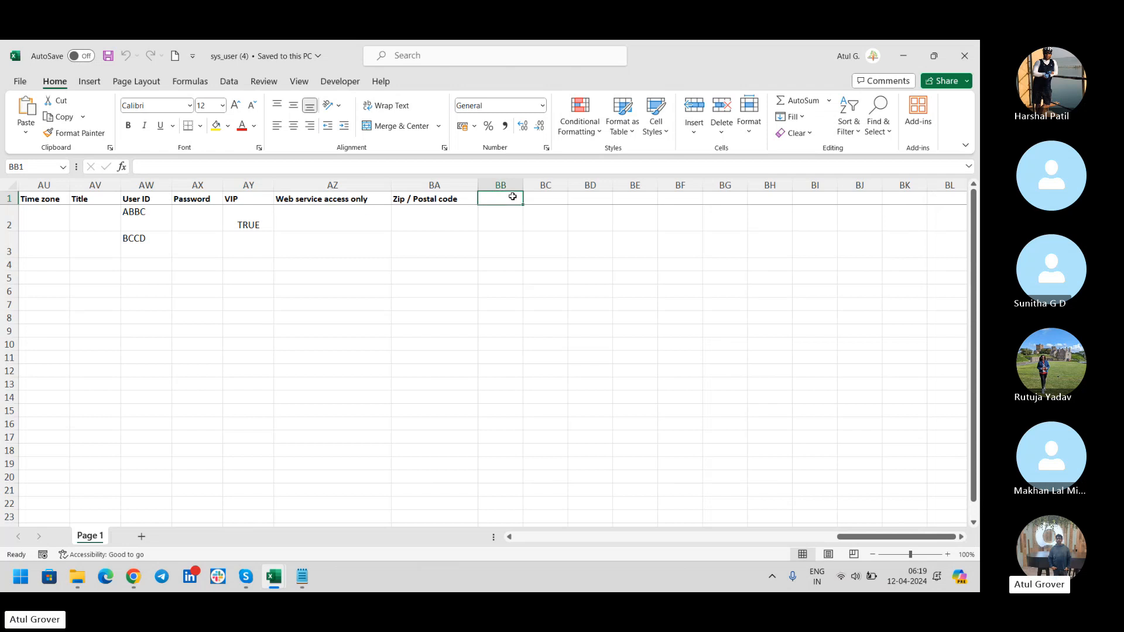
{"action": "key", "text": "alt+Tab"}
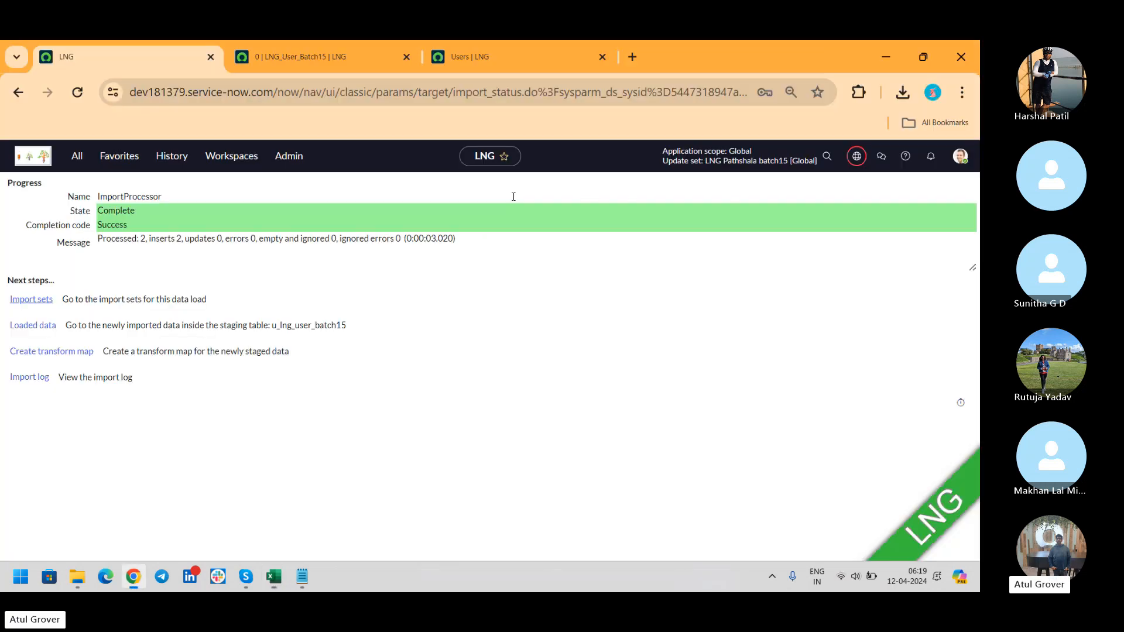
Create and save transform map 'LNG User Batch15' with target table User [sys_user].
{"action": "left_click", "coordinate": [50, 351]}
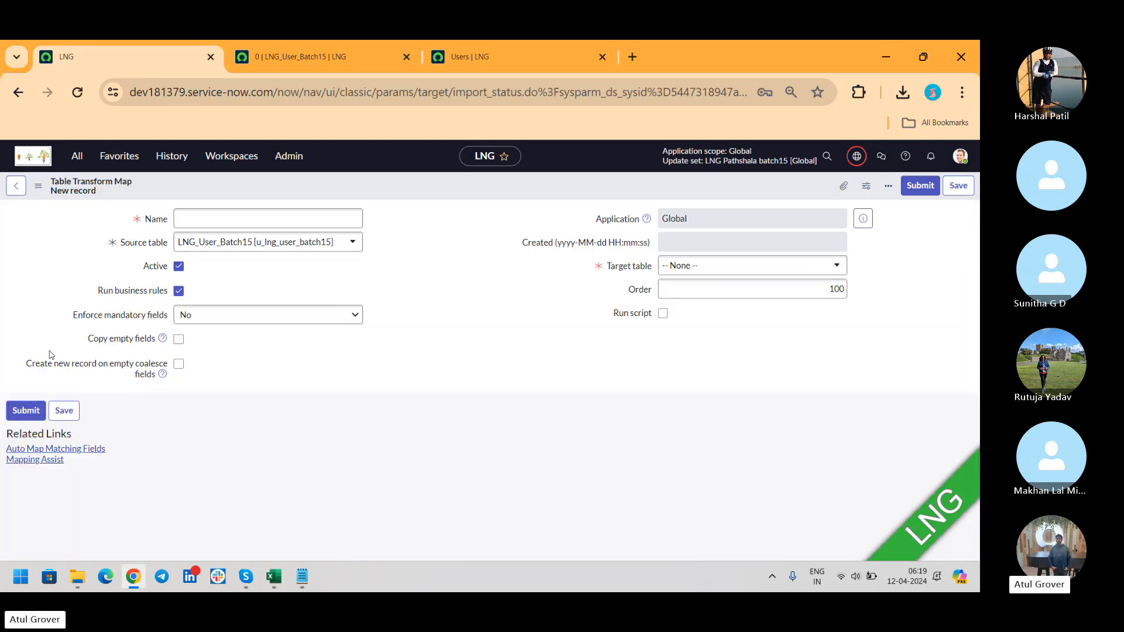
{"action": "left_click", "coordinate": [194, 216]}
{"action": "type", "text": "LNG"}
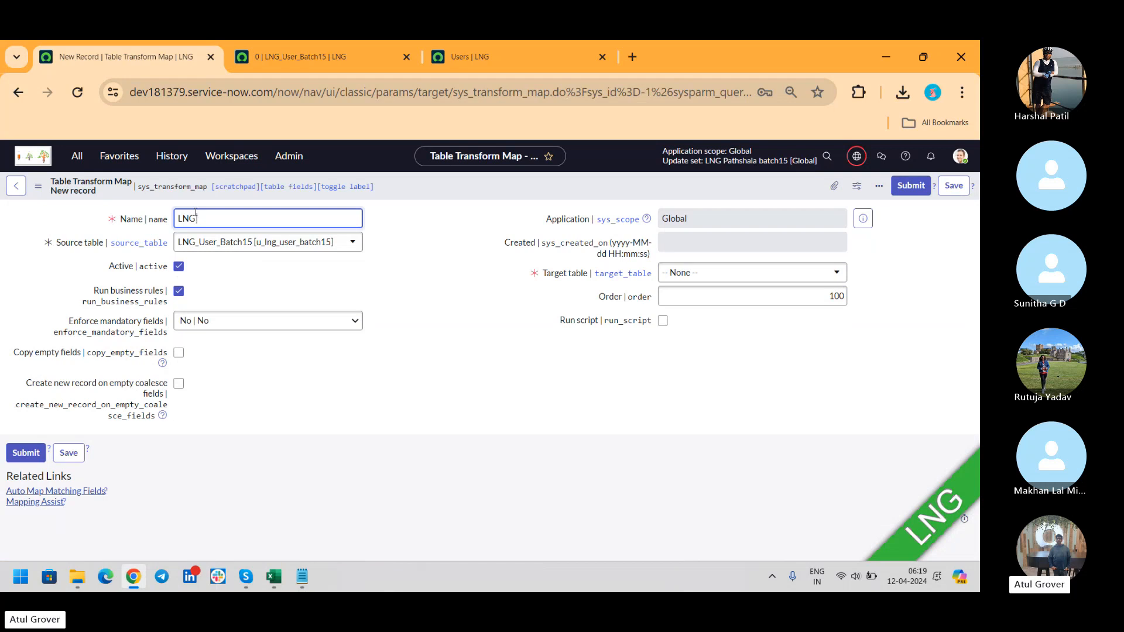
{"action": "type", "text": " User Batch15"}
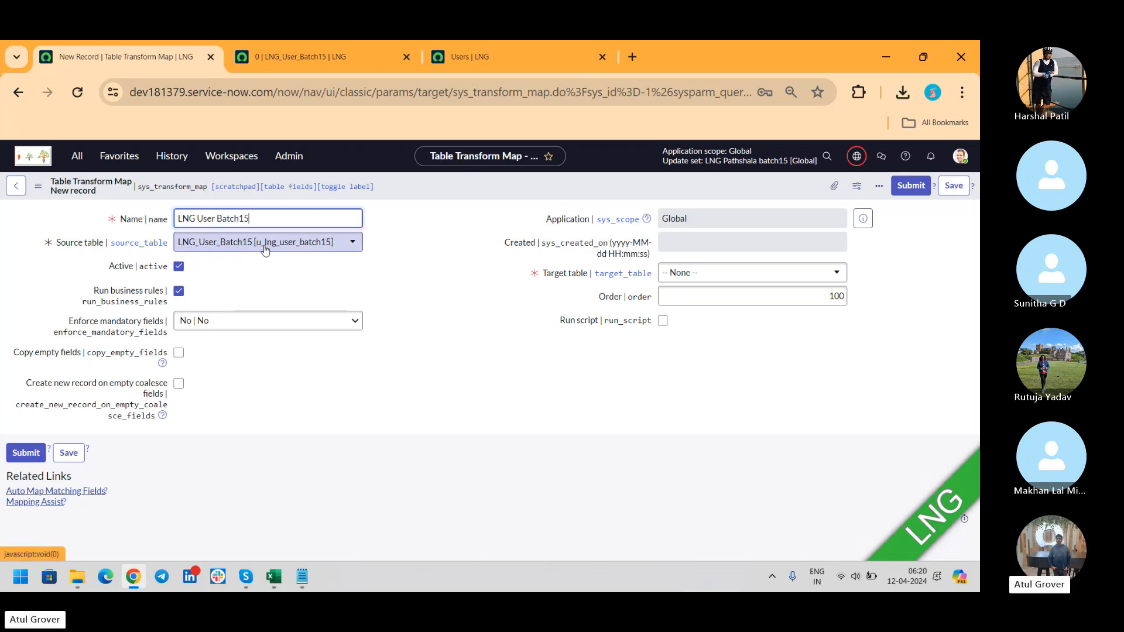
{"action": "left_click", "coordinate": [752, 275]}
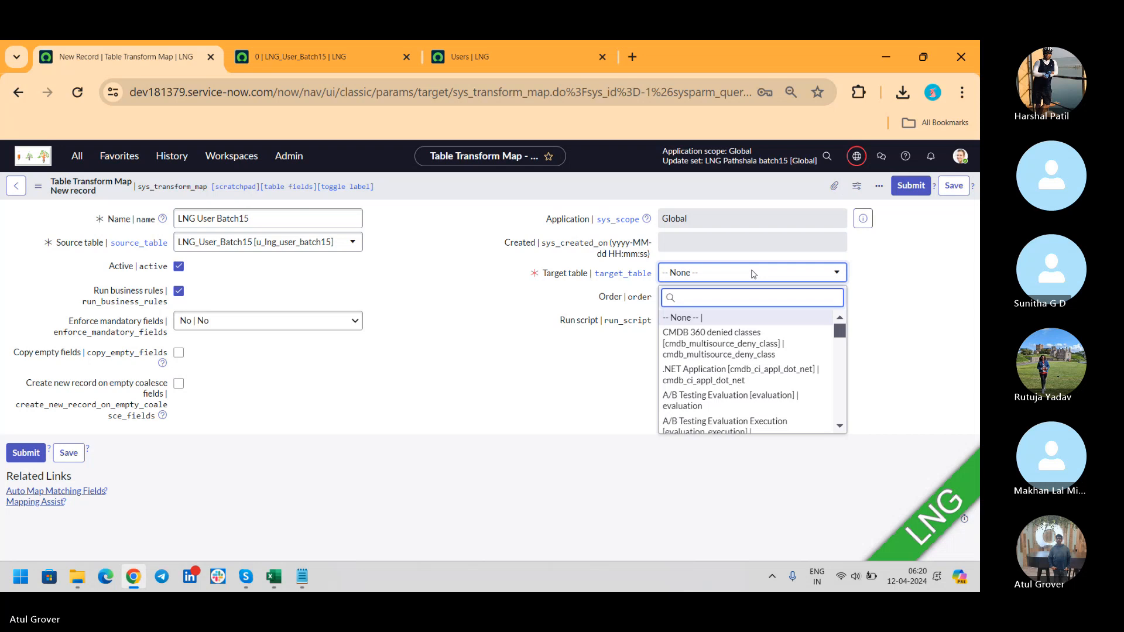
{"action": "type", "text": "sys_user"}
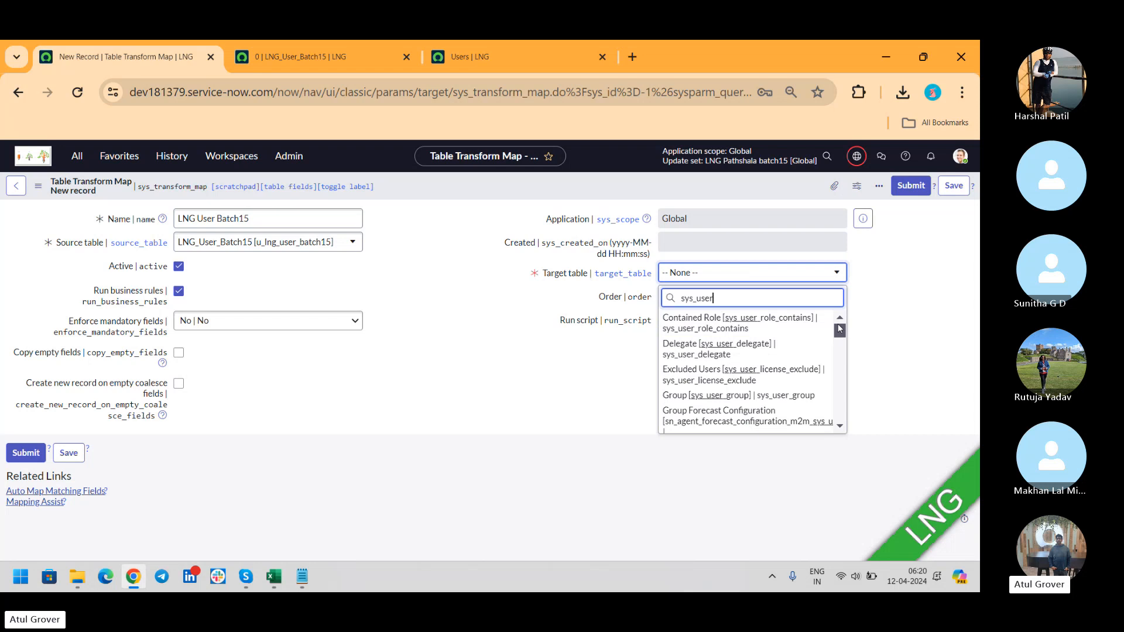
{"action": "left_click_drag", "start_coordinate": [840, 330], "coordinate": [846, 386]}
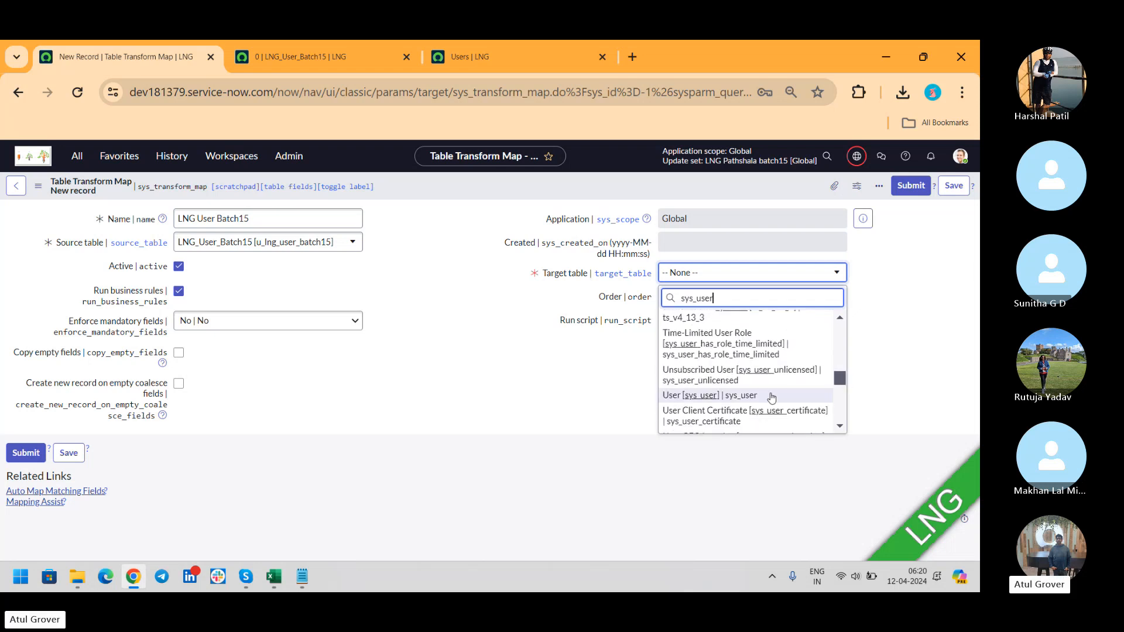
{"action": "left_click", "coordinate": [748, 396]}
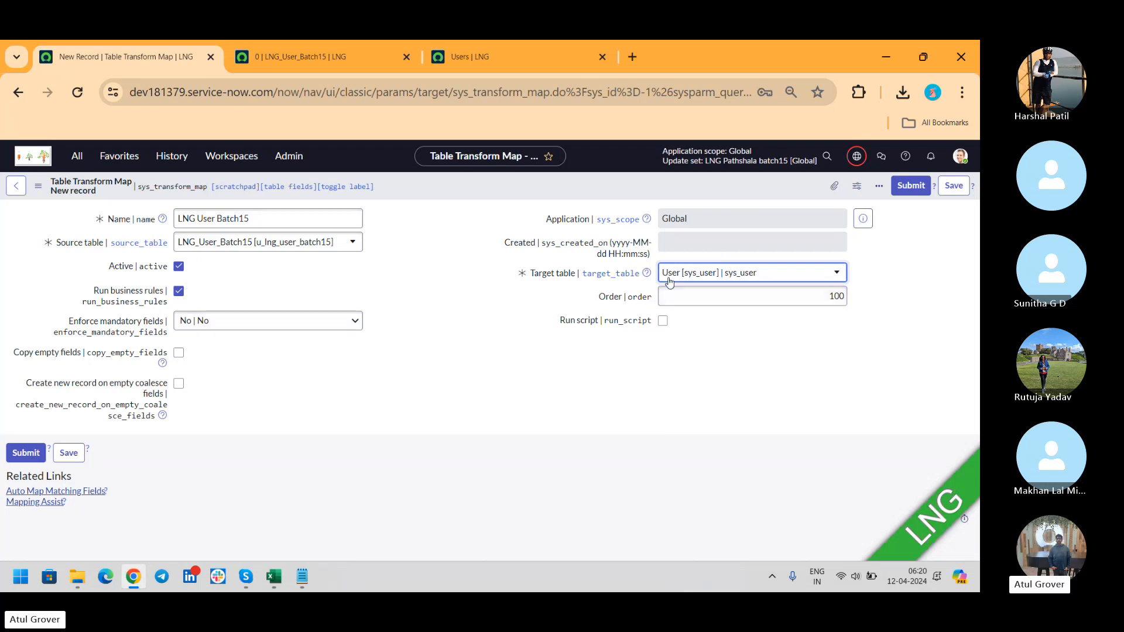
{"action": "left_click", "coordinate": [954, 186]}
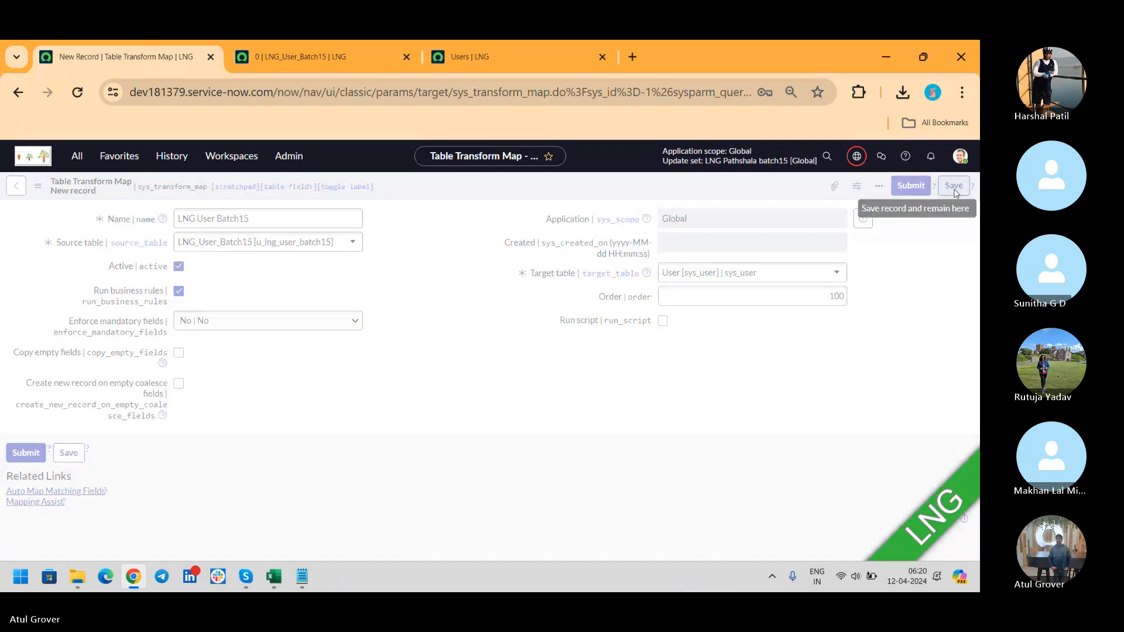
{"action": "key", "text": "alt+Tab"}
{"action": "key", "text": "alt+Tab"}
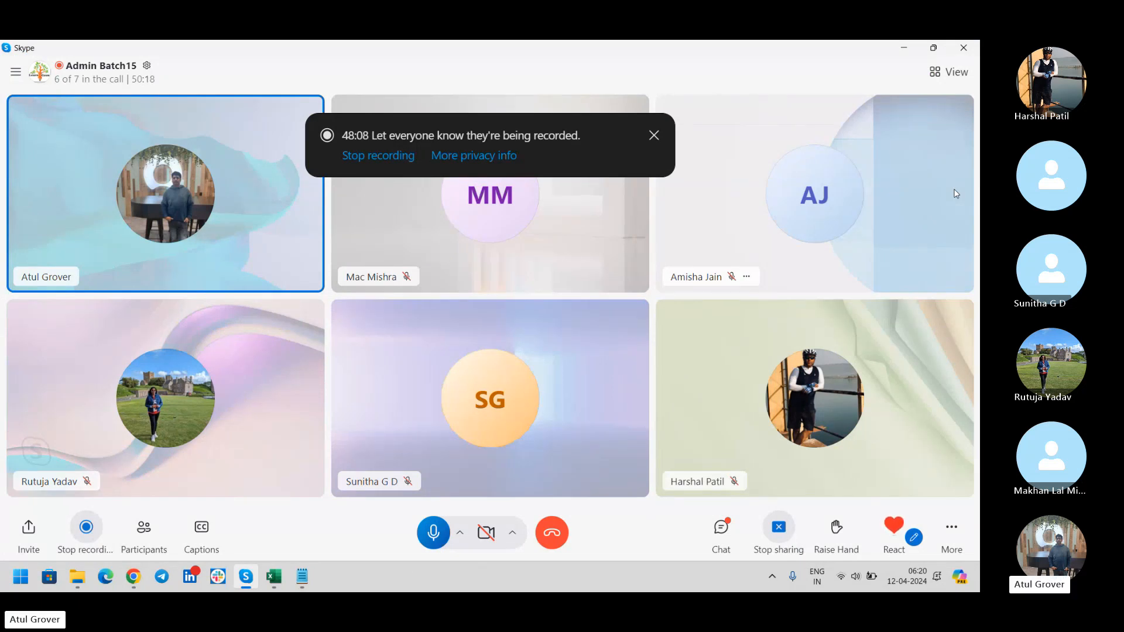
{"action": "key", "text": "alt+Tab"}
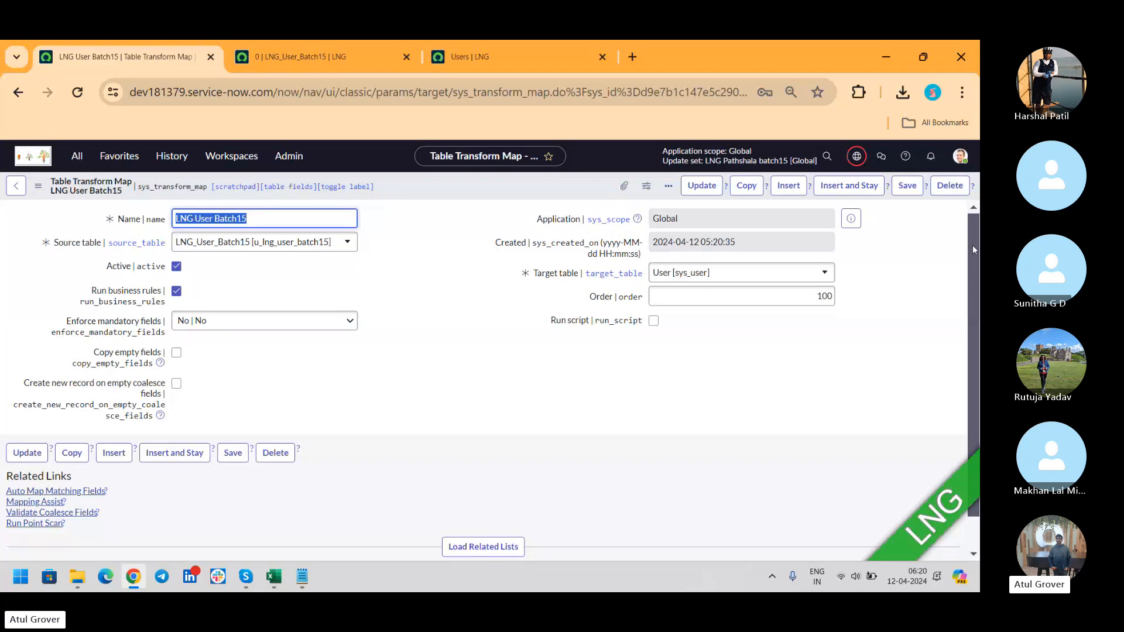
Load the transform map's related lists and scroll to its empty Field Maps list.
{"action": "left_click_drag", "start_coordinate": [971, 244], "coordinate": [975, 339]}
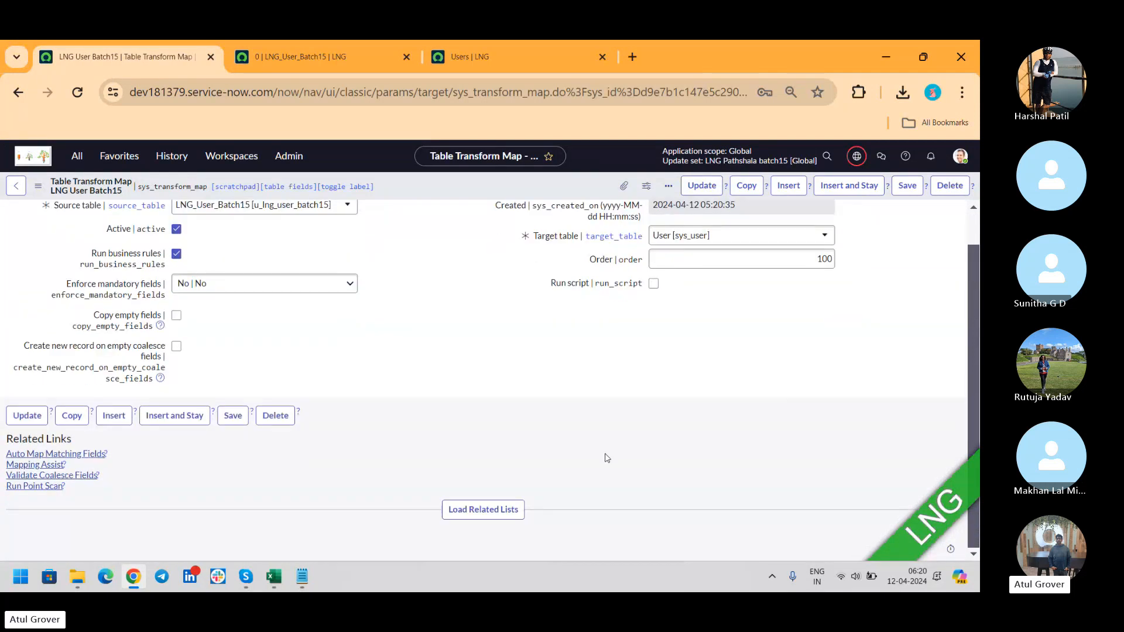
{"action": "left_click", "coordinate": [504, 510]}
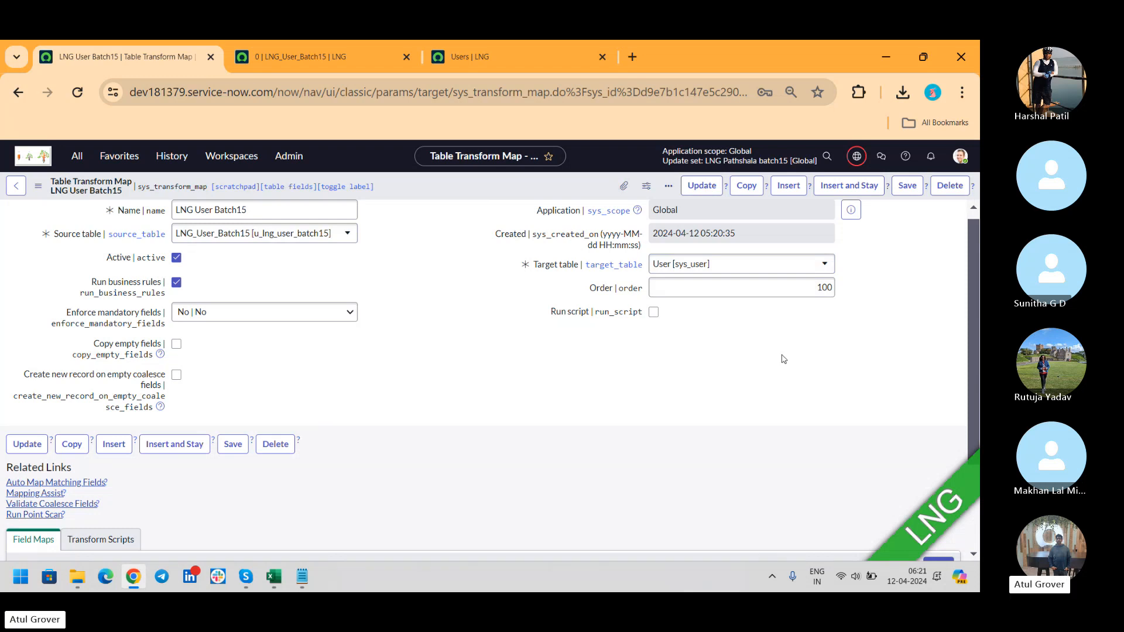
{"action": "key", "text": "alt+Tab"}
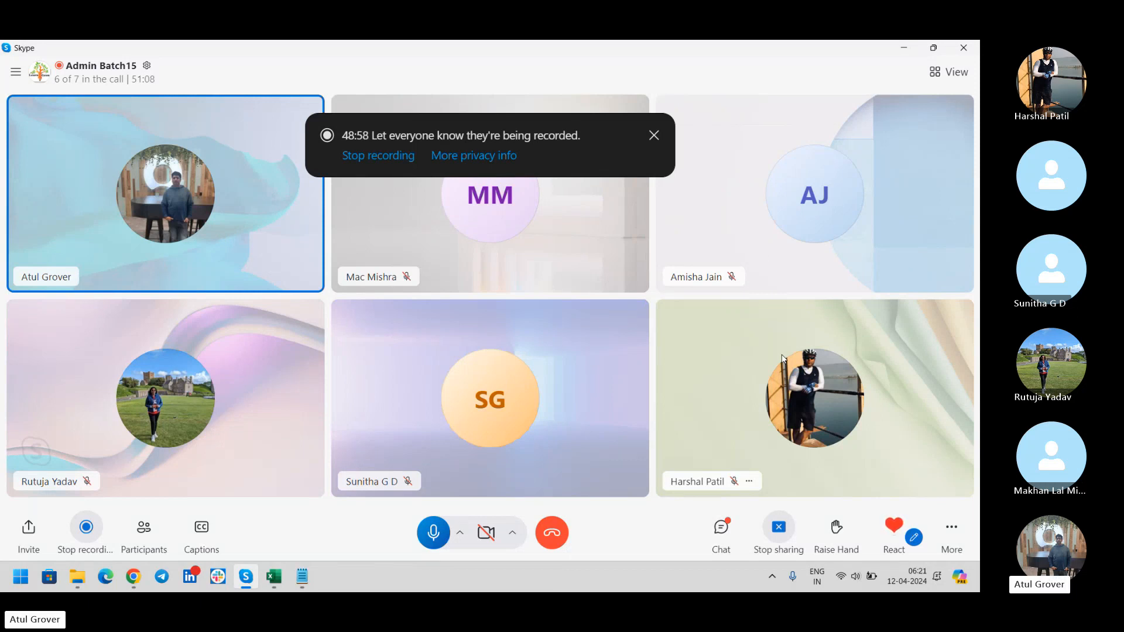
{"action": "key", "text": "alt+Tab"}
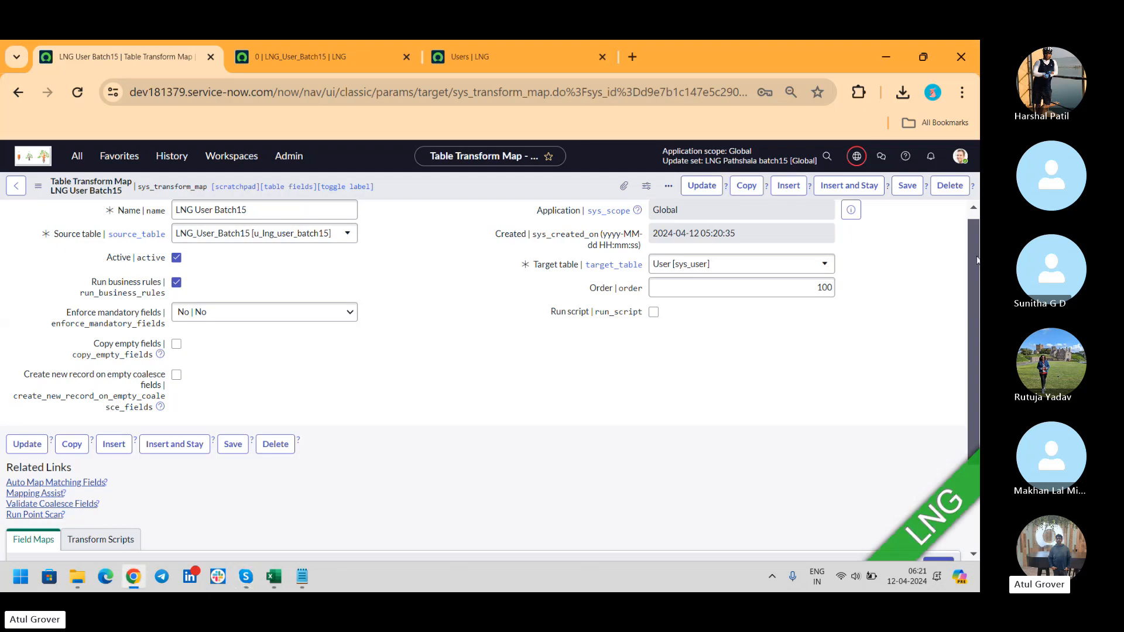
{"action": "scroll", "coordinate": [976, 260], "scroll_direction": "down", "scroll_amount": 3}
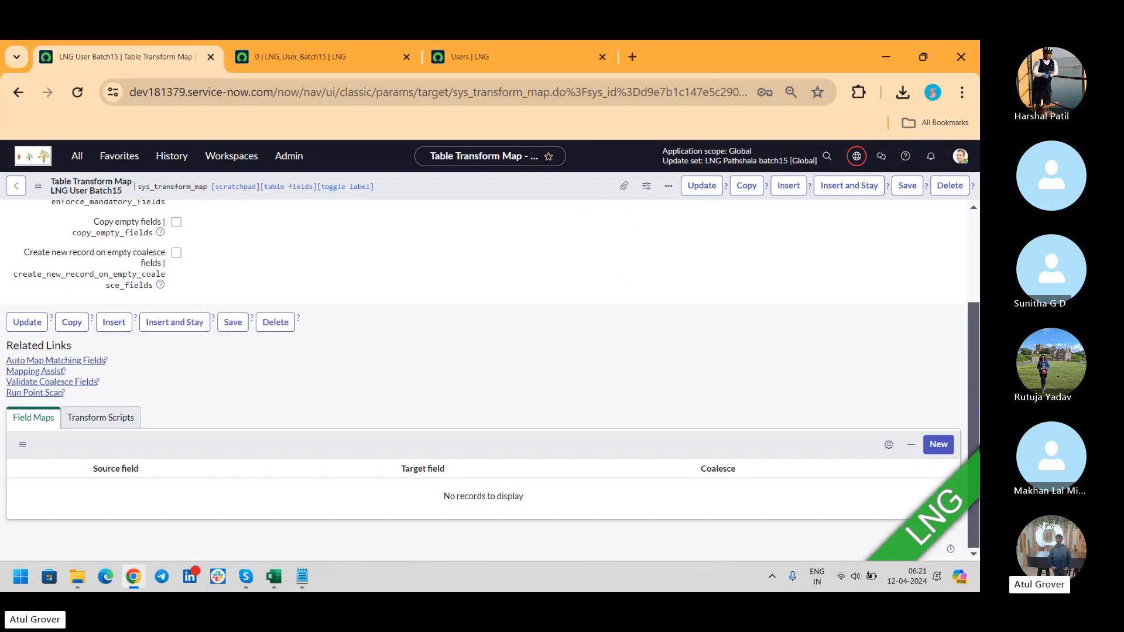
Add and submit a field map from source u_user_id to target user_name.
{"action": "left_click", "coordinate": [938, 445]}
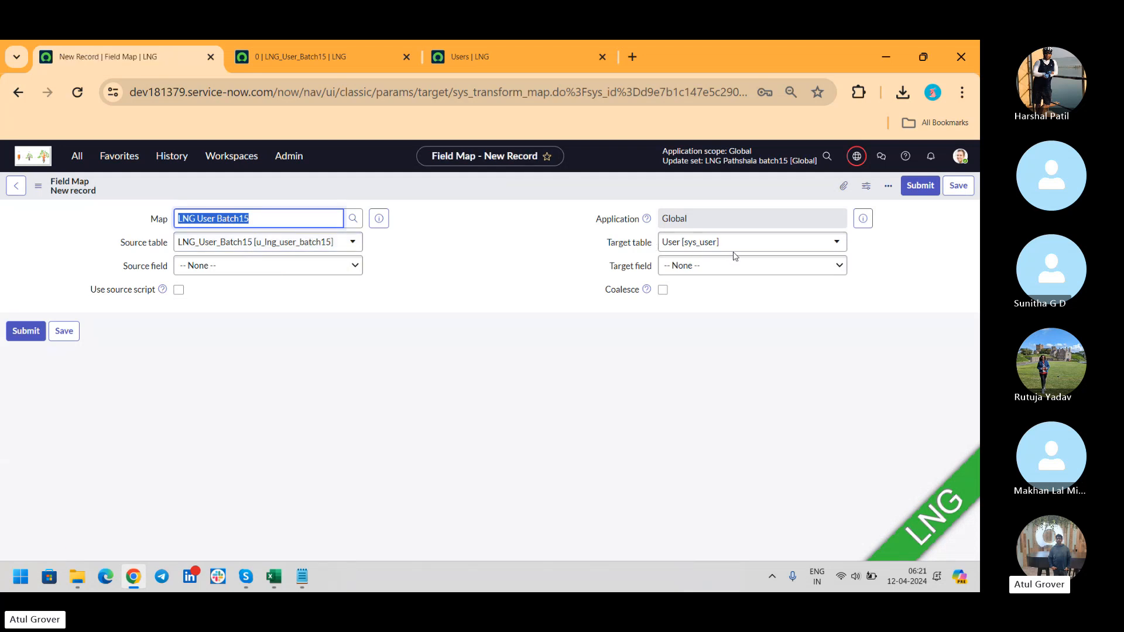
{"action": "left_click", "coordinate": [236, 270]}
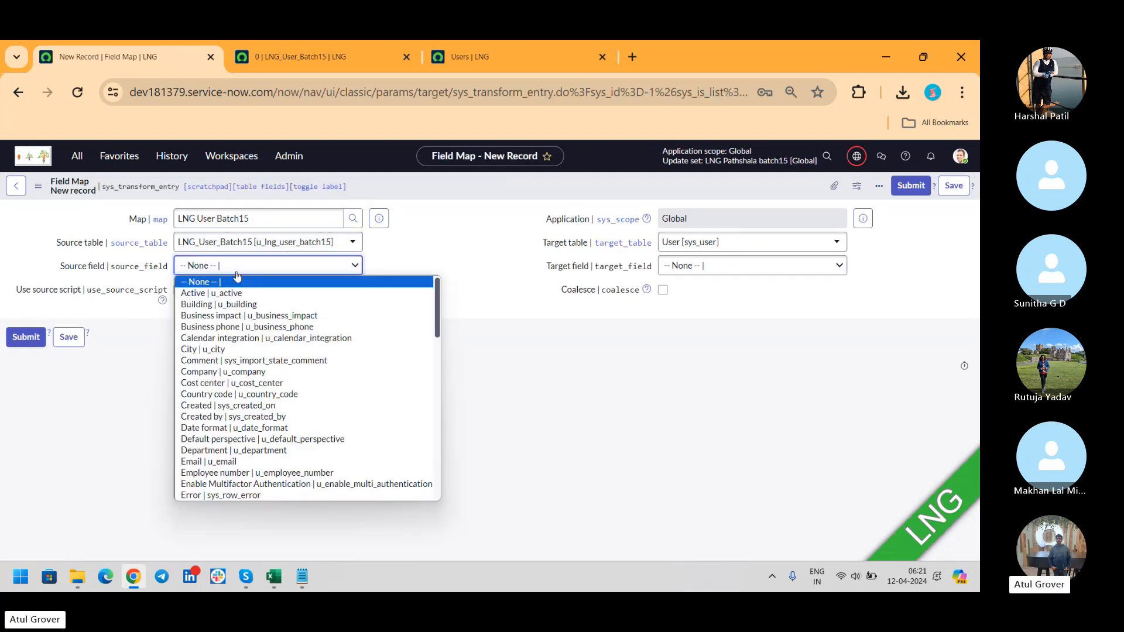
{"action": "type", "text": "user_id"}
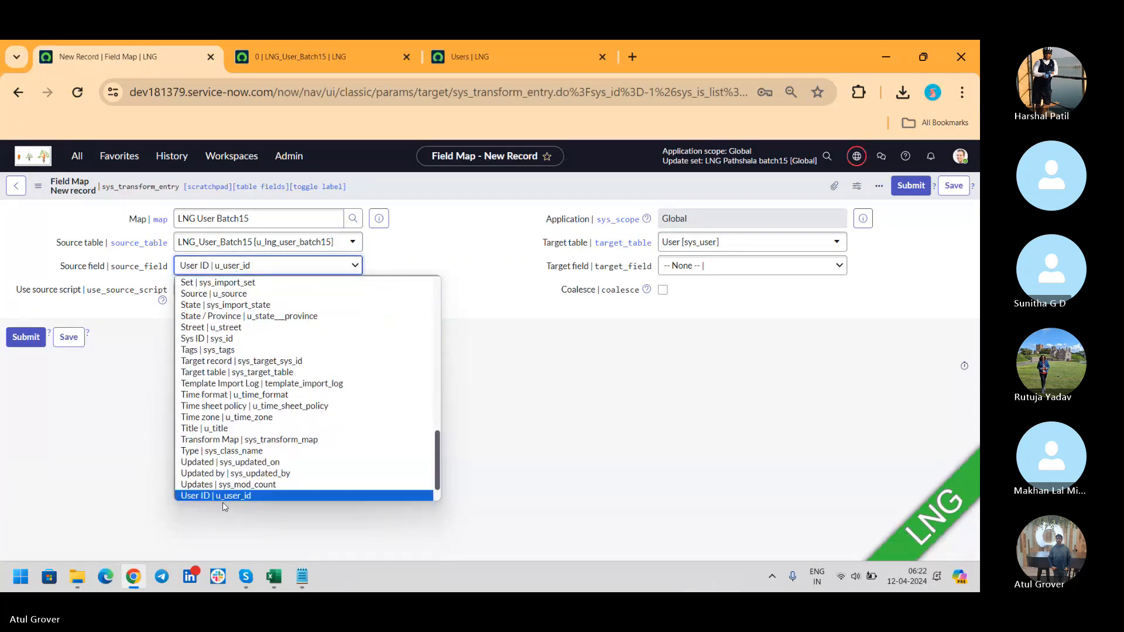
{"action": "scroll", "coordinate": [224, 506], "scroll_direction": "down", "scroll_amount": 1}
{"action": "left_click", "coordinate": [224, 475]}
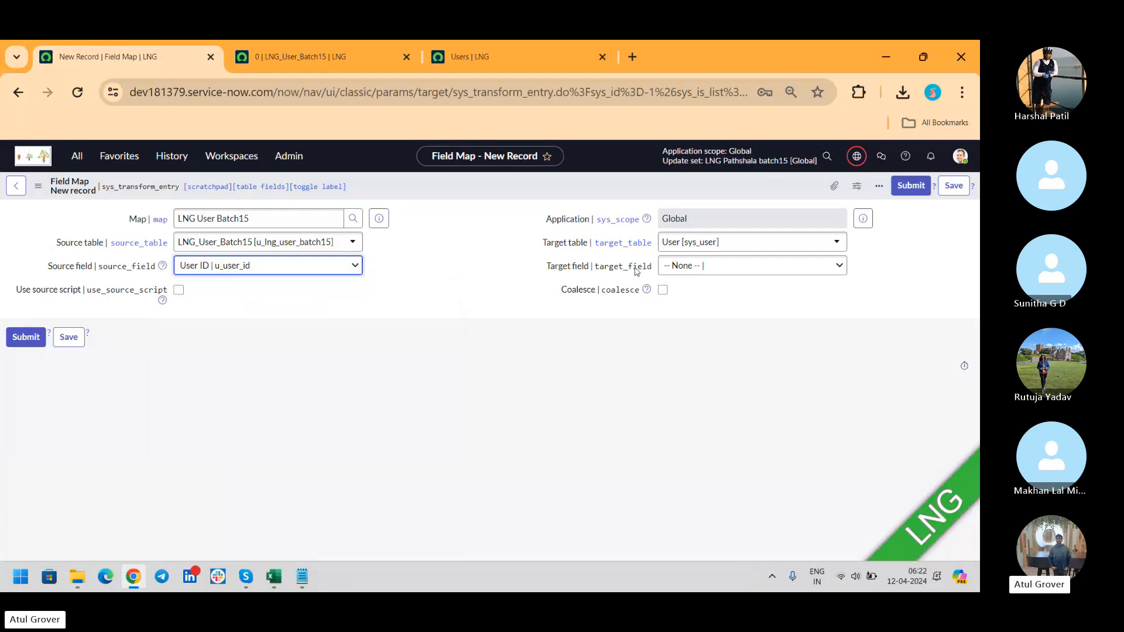
{"action": "left_click", "coordinate": [712, 267]}
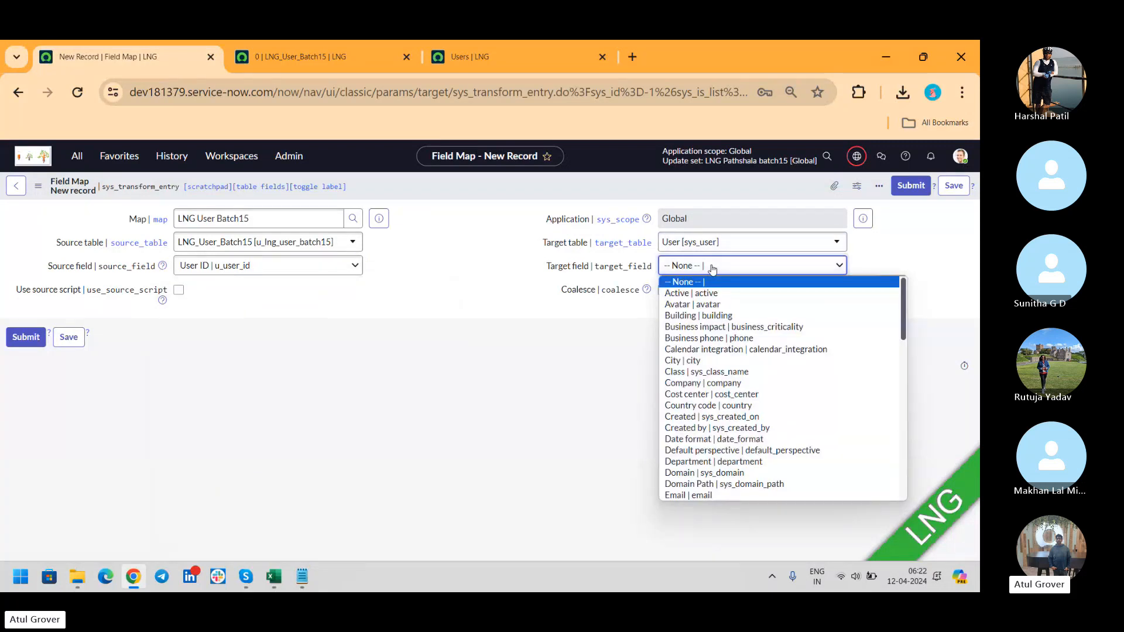
{"action": "type", "text": "user_name"}
{"action": "key", "text": "Return"}
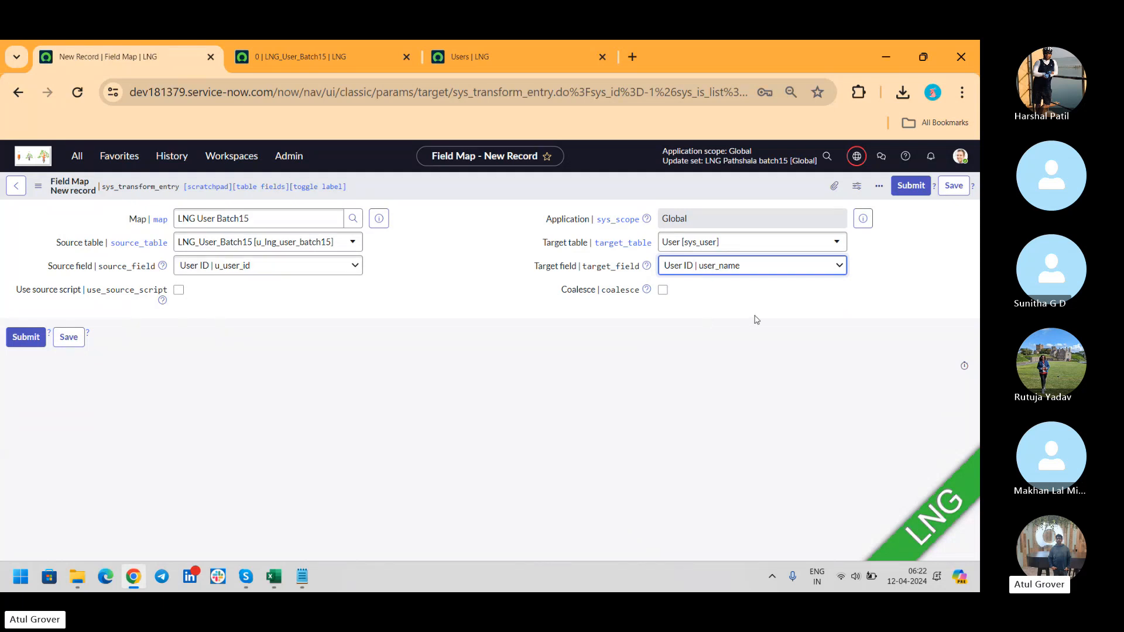
{"action": "left_click", "coordinate": [910, 192]}
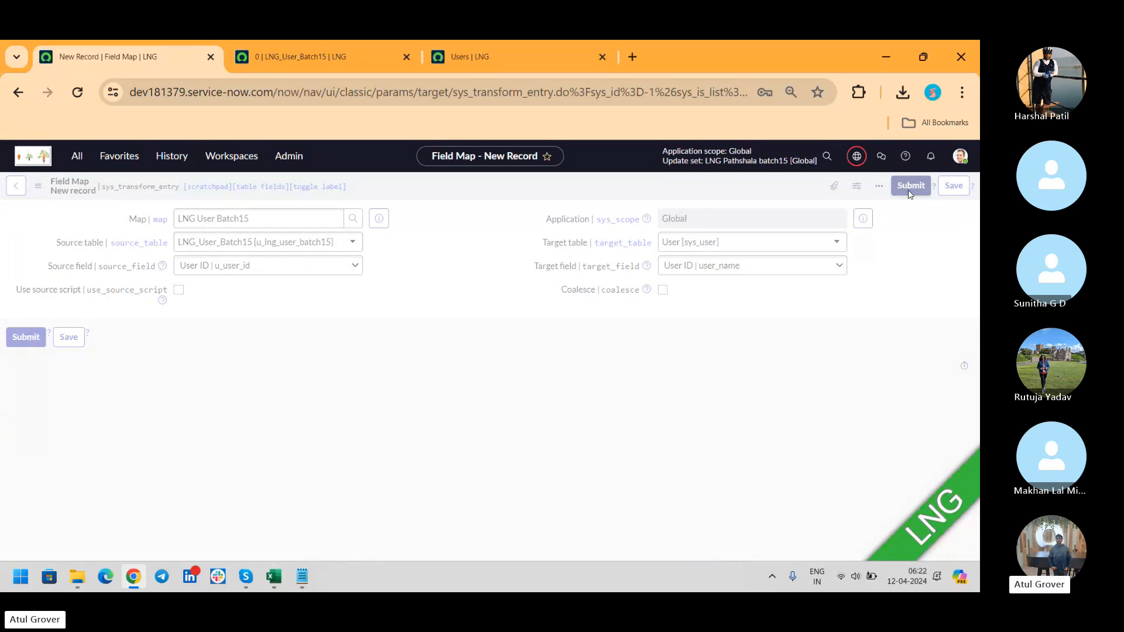
{"action": "key", "text": "alt+Tab"}
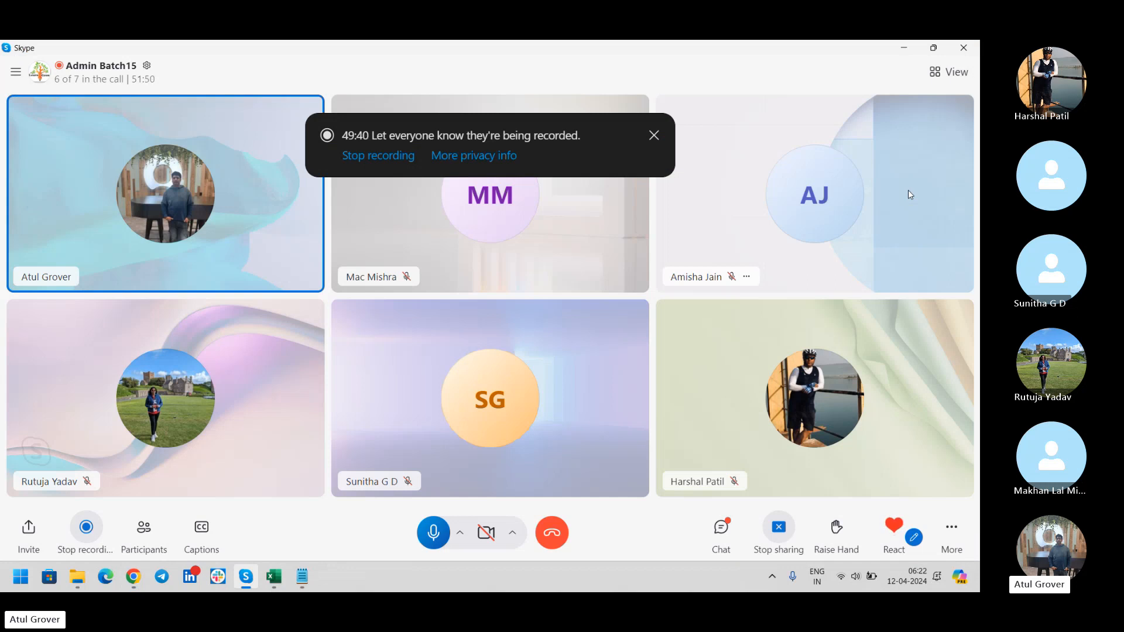
Return to the LNG User Batch15 transform map and scroll to its u_user_id → user_name field map.
{"action": "key", "text": "alt+Tab"}
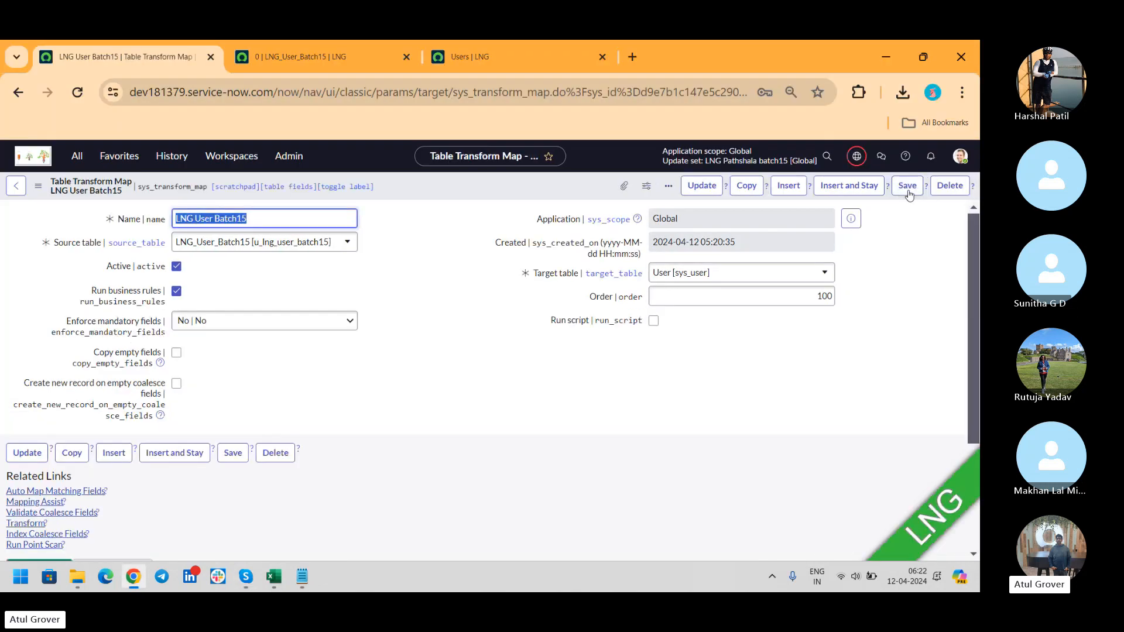
{"action": "scroll", "coordinate": [972, 225], "scroll_direction": "down", "scroll_amount": 3}
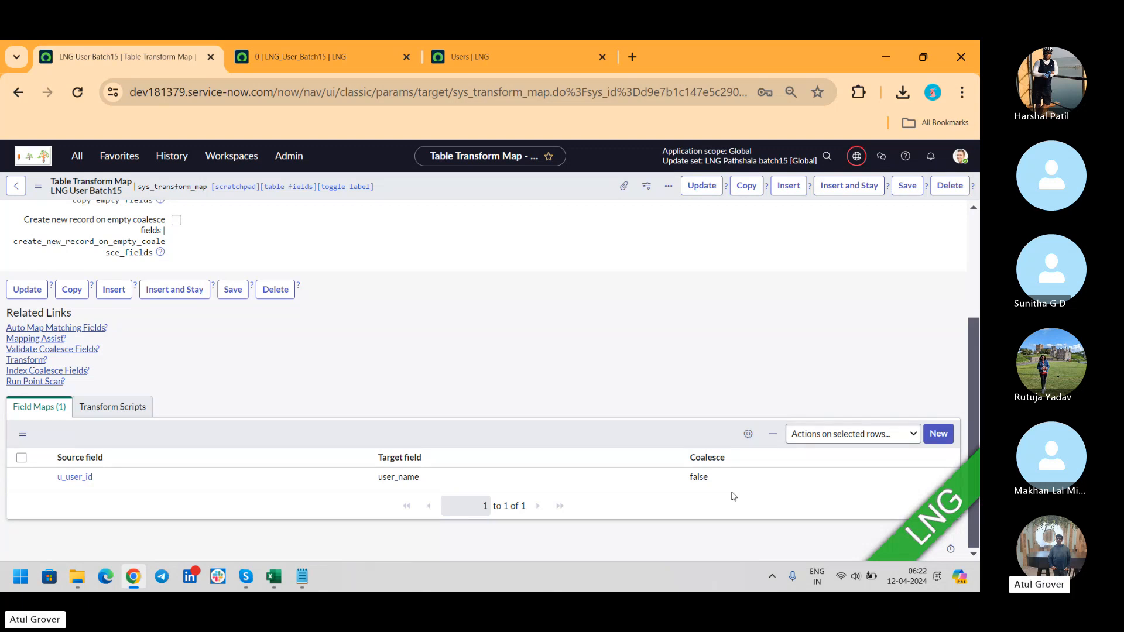
{"action": "key", "text": "alt+Tab"}
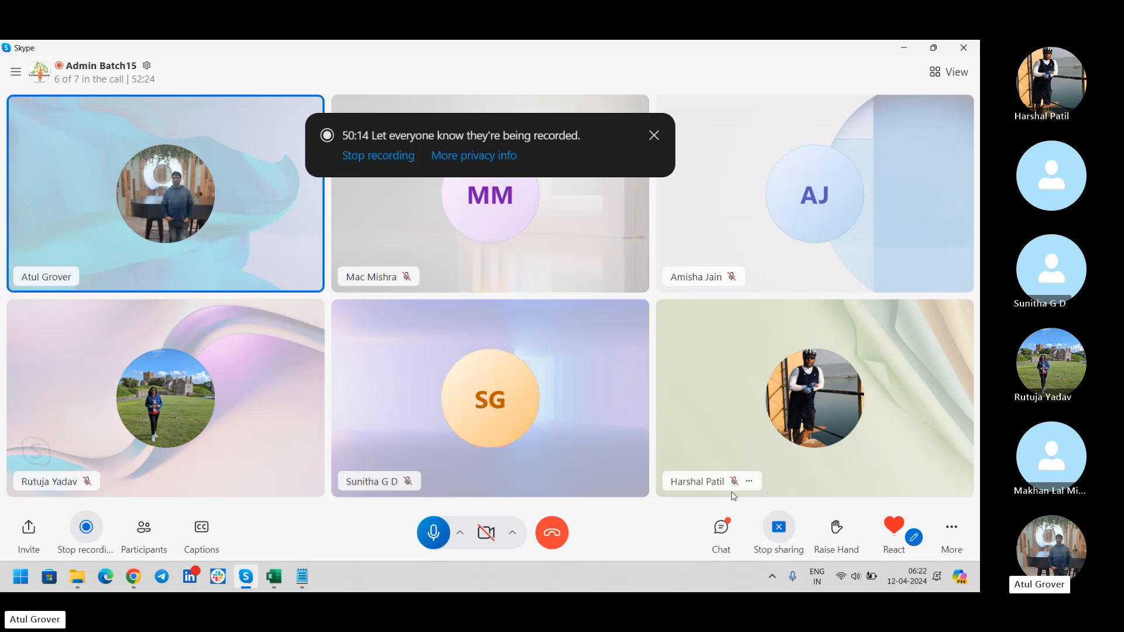
{"action": "key", "text": "alt+Tab"}
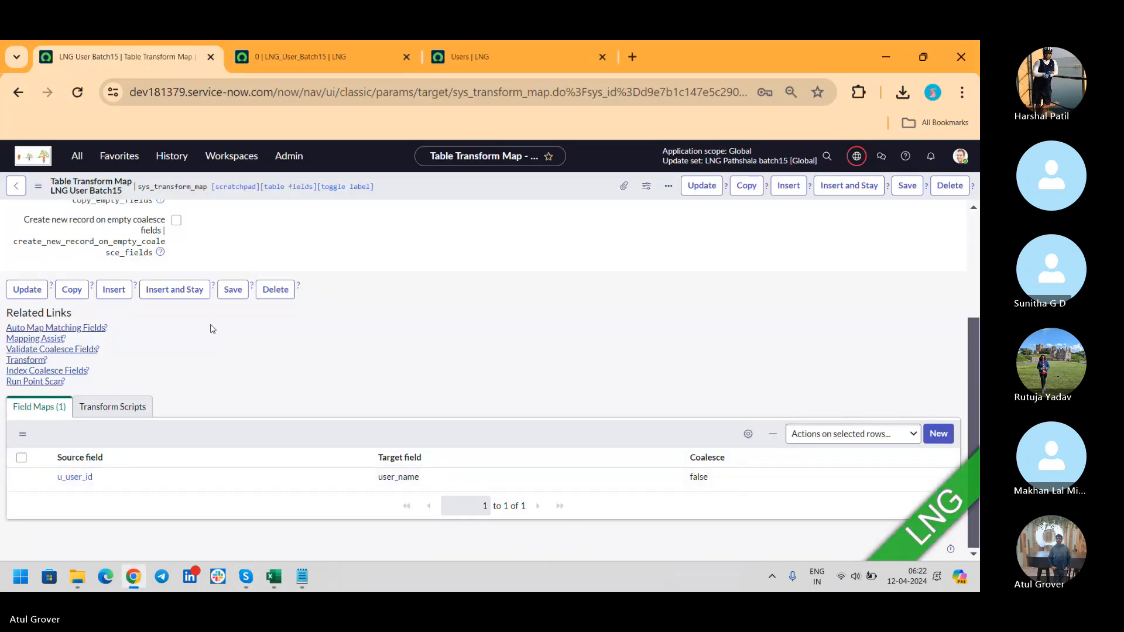
In Mapping Assist, pair the source Business impact field with the target Business impact field.
{"action": "left_click", "coordinate": [51, 339]}
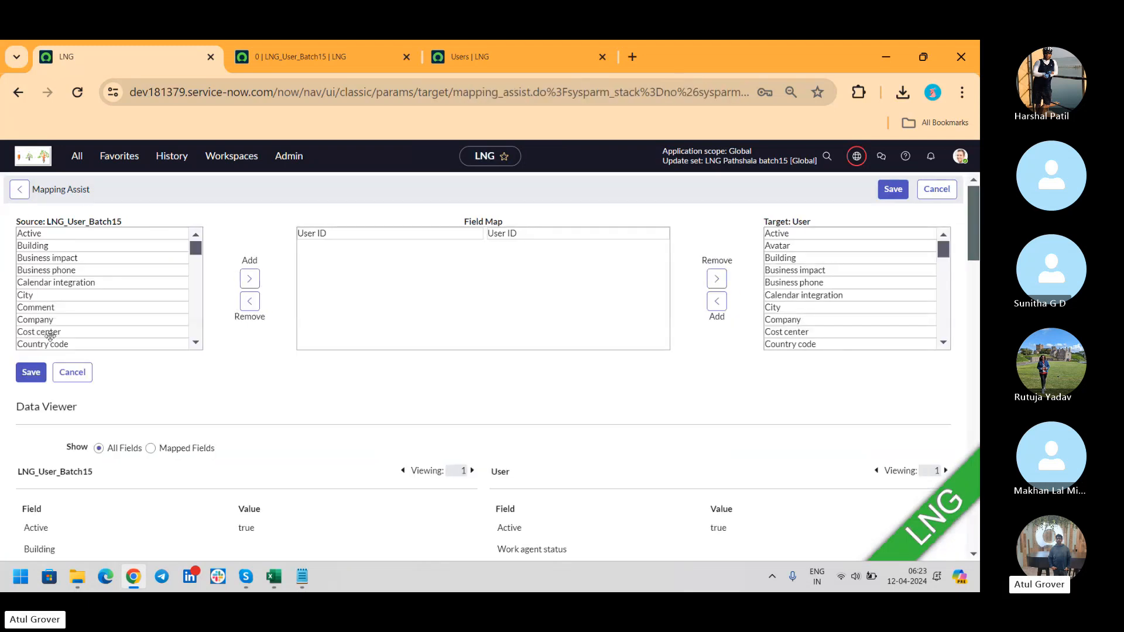
{"action": "double_click", "coordinate": [41, 256]}
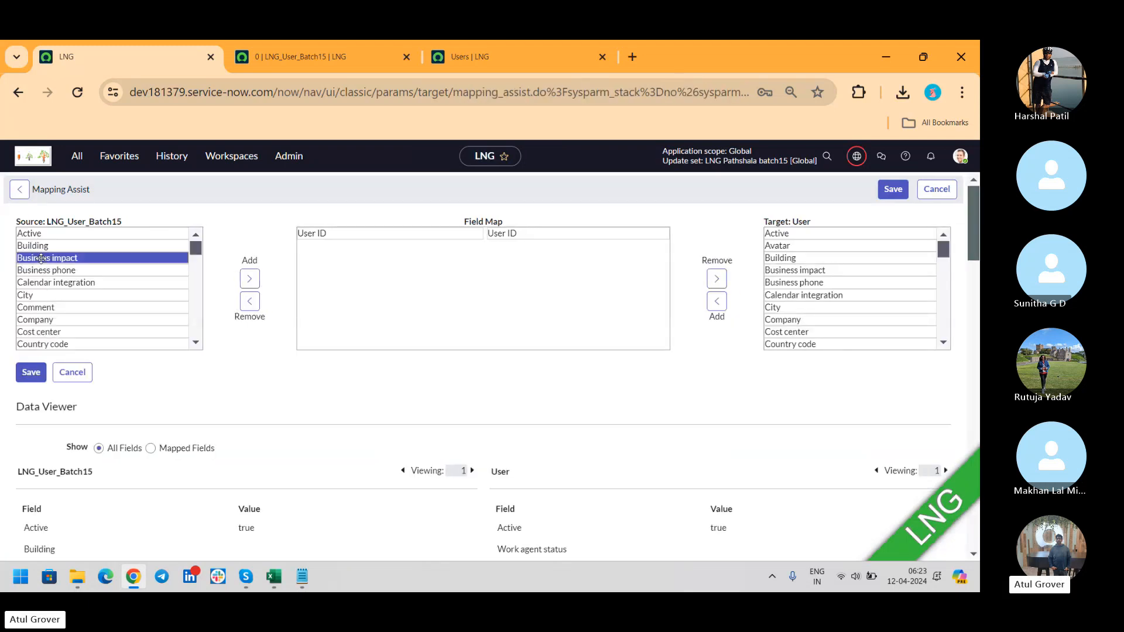
{"action": "double_click", "coordinate": [805, 270]}
{"action": "left_click", "coordinate": [566, 258]}
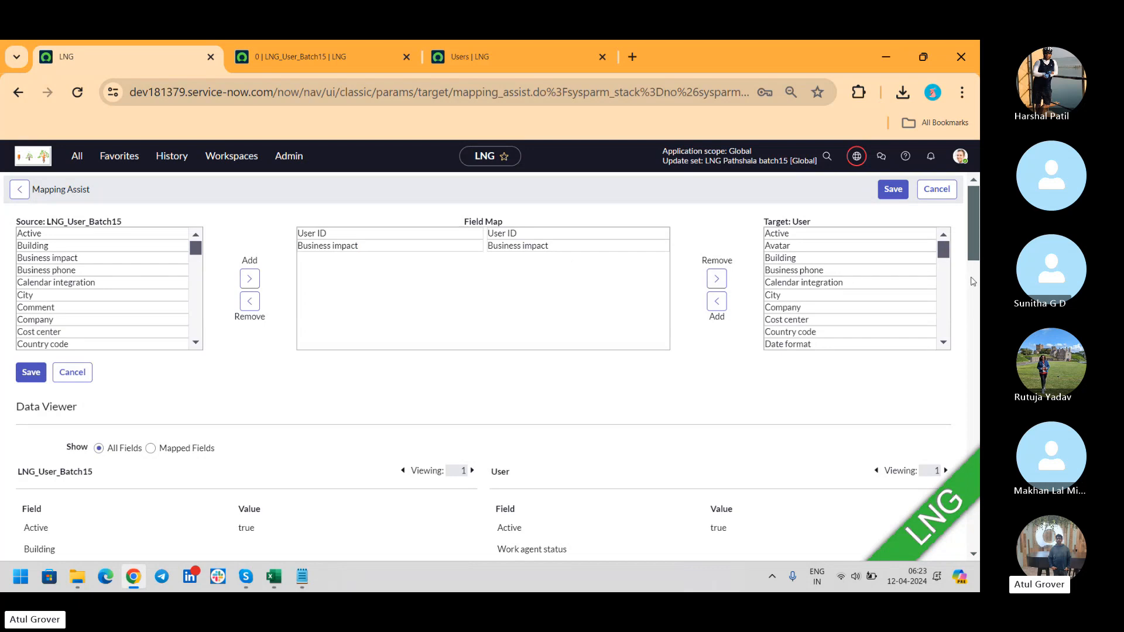
{"action": "mouse_move", "coordinate": [974, 203]}
{"action": "left_mouse_down"}
{"action": "mouse_move", "coordinate": [976, 332]}
{"action": "mouse_move", "coordinate": [976, 199]}
{"action": "left_mouse_up"}
Remove the mistaken City to Business phone pairing from the field map.
{"action": "left_click", "coordinate": [68, 295]}
{"action": "double_click", "coordinate": [68, 295]}
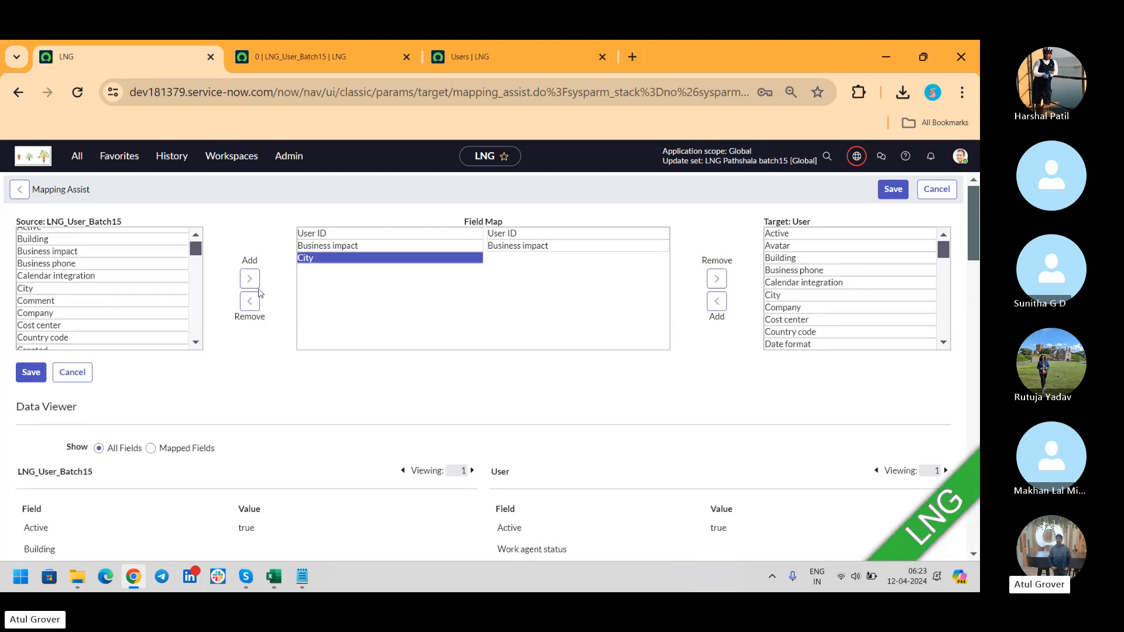
{"action": "double_click", "coordinate": [845, 270]}
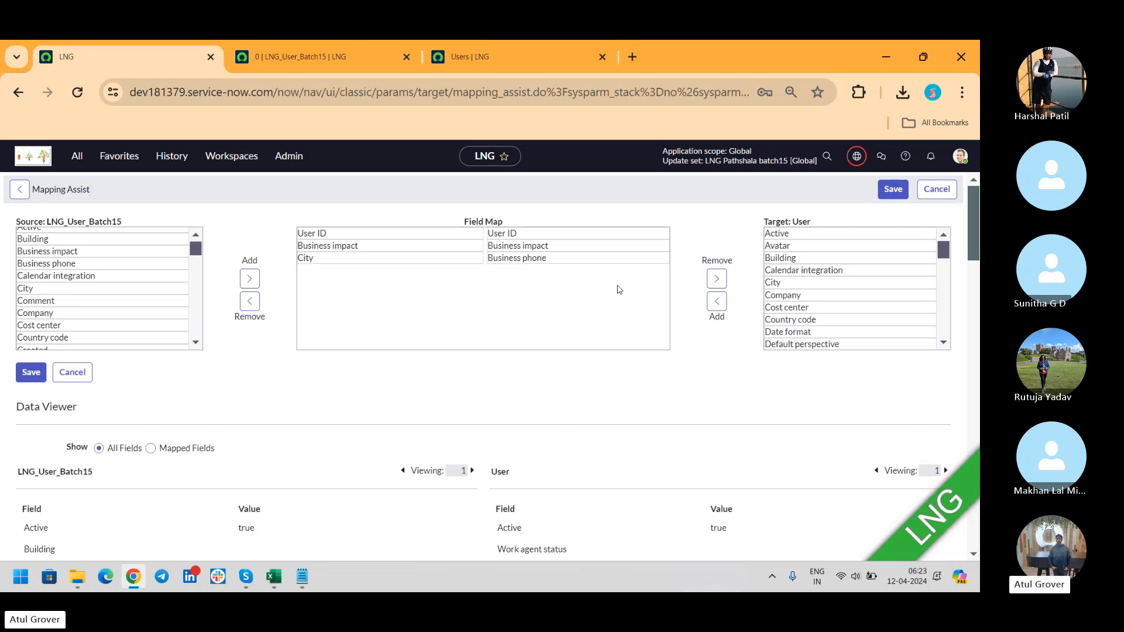
{"action": "left_click", "coordinate": [404, 260]}
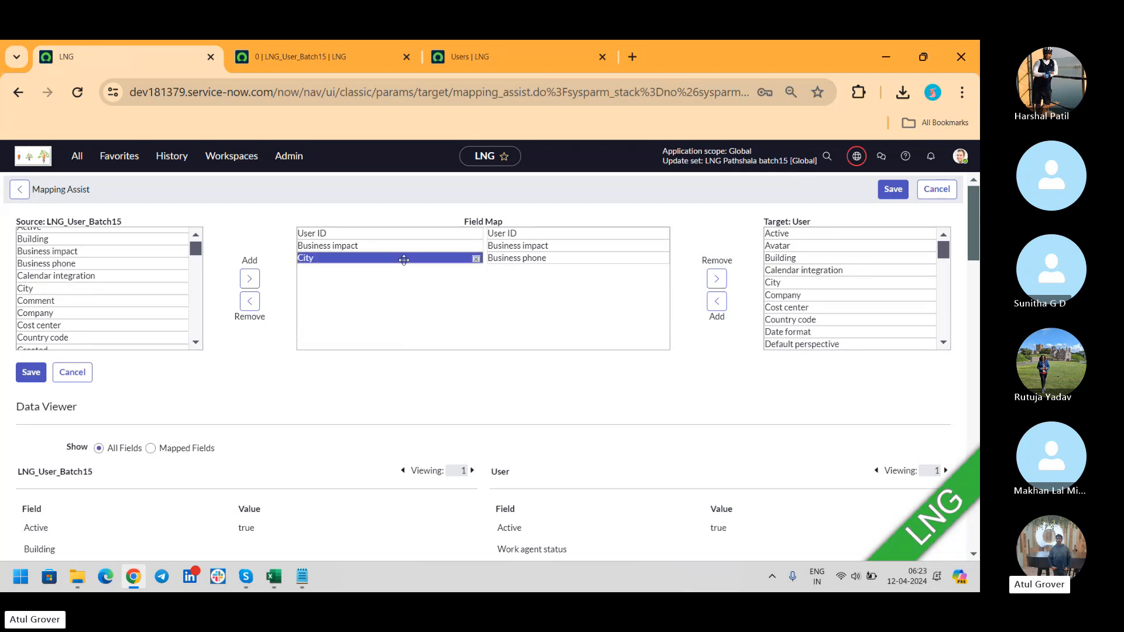
{"action": "left_click", "coordinate": [388, 261]}
{"action": "left_click", "coordinate": [476, 260]}
{"action": "left_click", "coordinate": [661, 259]}
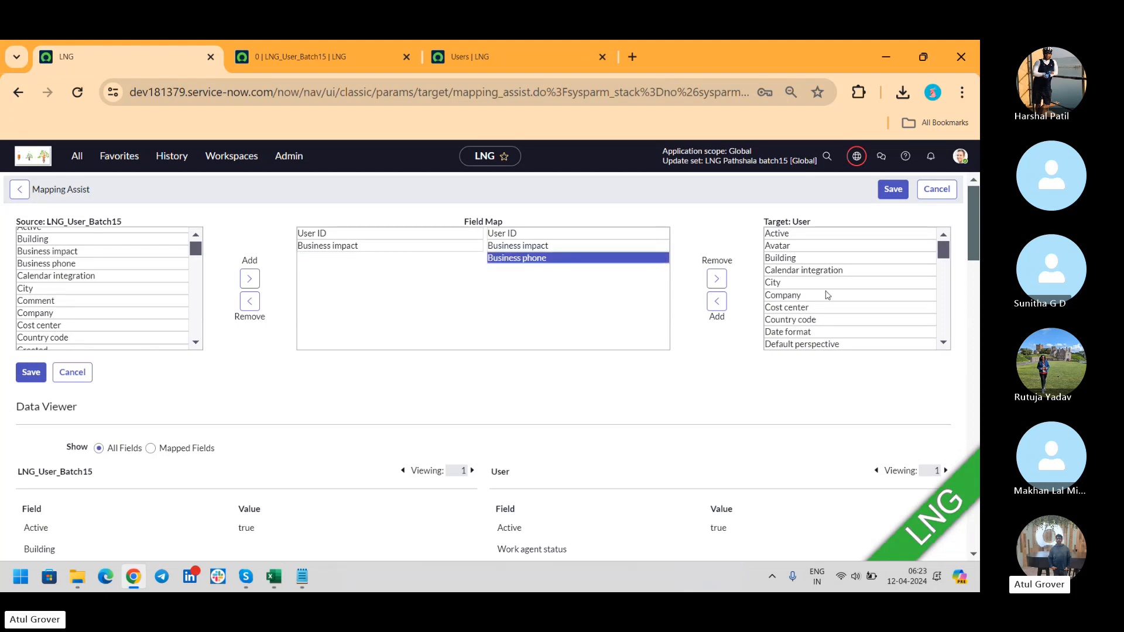
{"action": "left_click", "coordinate": [783, 298]}
{"action": "left_click_drag", "start_coordinate": [525, 260], "coordinate": [512, 319]}
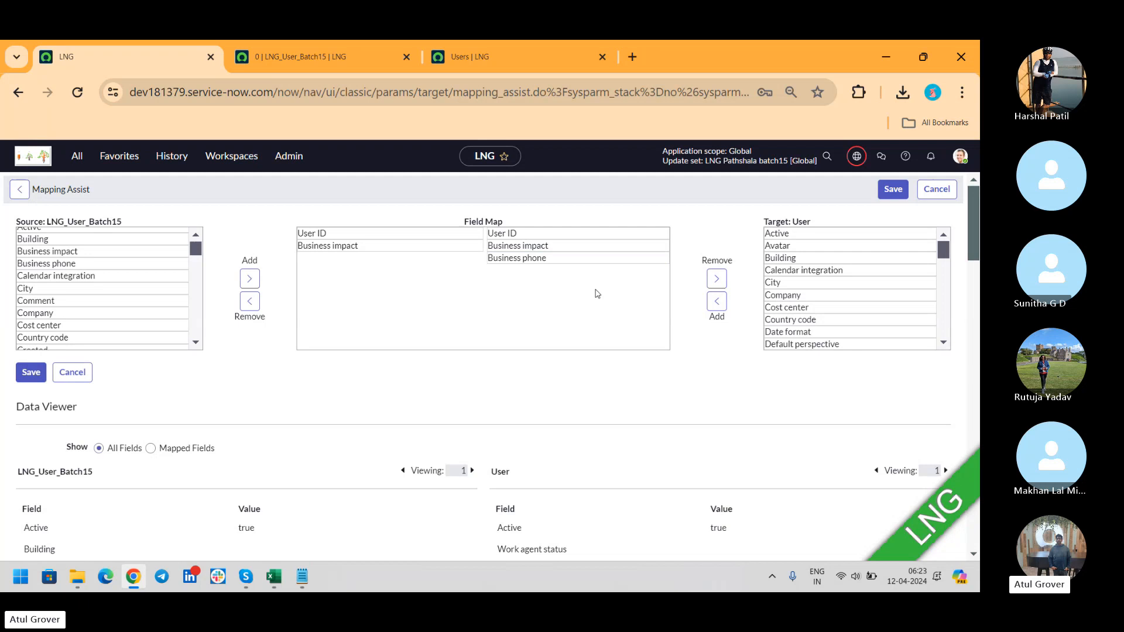
{"action": "left_click", "coordinate": [665, 261]}
{"action": "left_click_drag", "start_coordinate": [554, 258], "coordinate": [610, 278]}
{"action": "left_click", "coordinate": [717, 278]}
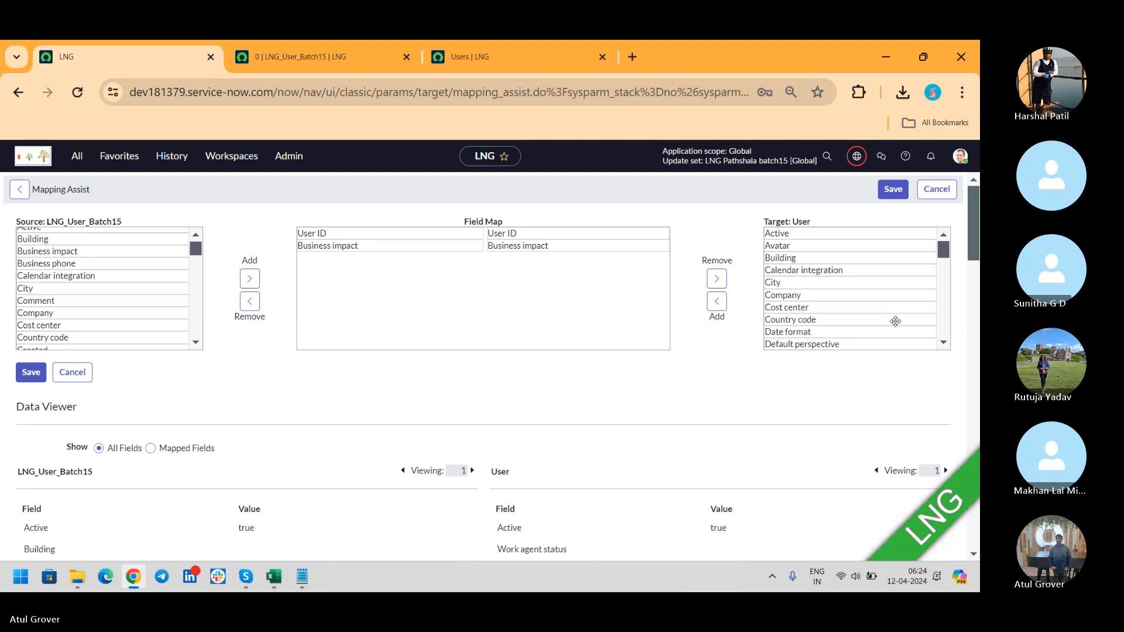
Save the Mapping Assist pairings and return to the LNG User Batch15 transform map form.
{"action": "left_click", "coordinate": [889, 191]}
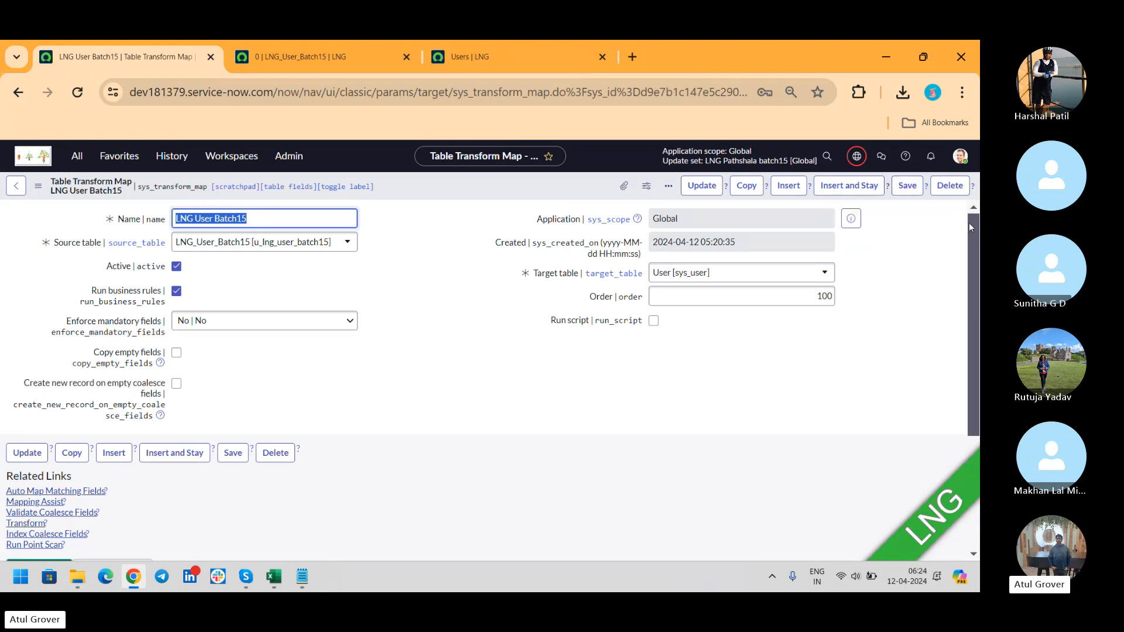
{"action": "key", "text": "alt+Tab"}
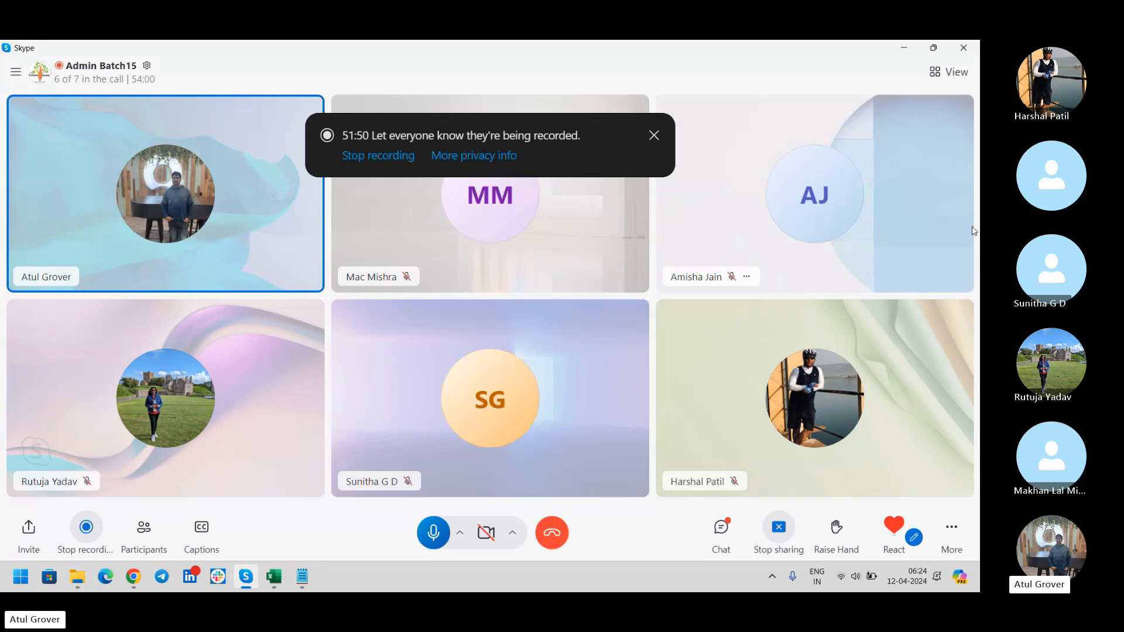
{"action": "key", "text": "alt+Tab"}
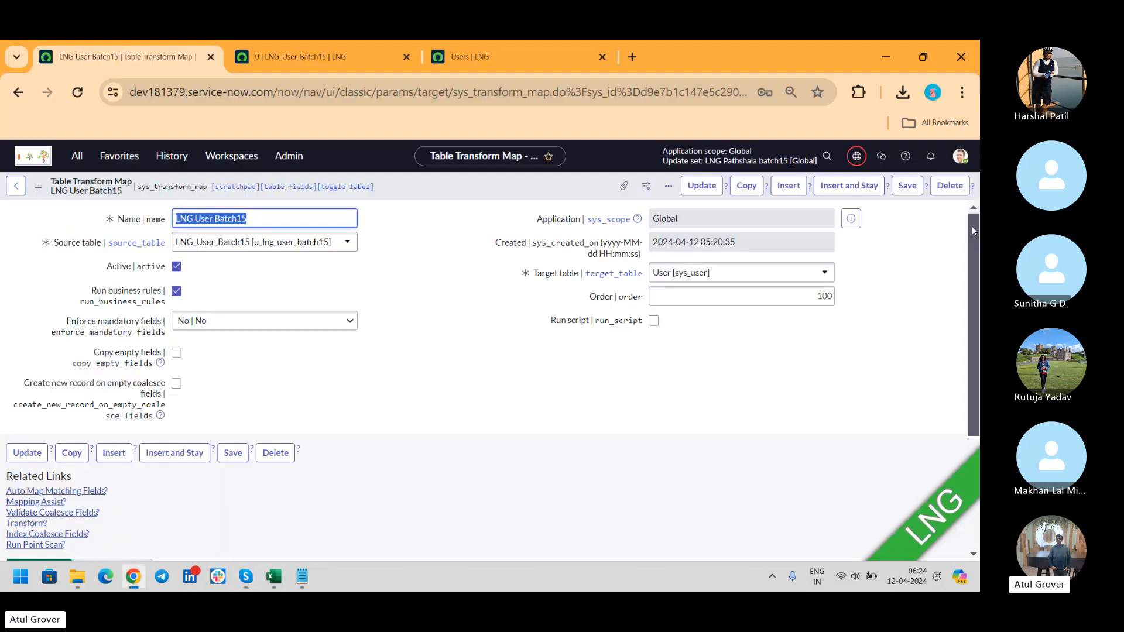
Auto-map matching fields, producing 52 field maps such as u_middle_name to middle_name.
{"action": "left_click", "coordinate": [83, 496]}
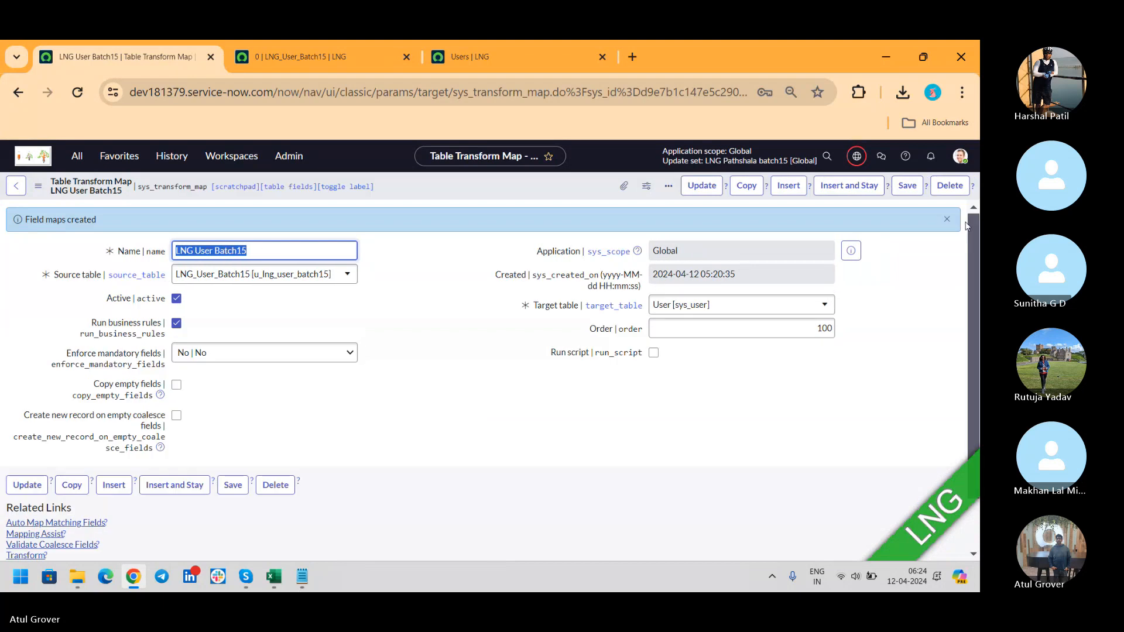
{"action": "scroll", "coordinate": [975, 276], "scroll_direction": "down", "scroll_amount": 2}
{"action": "scroll", "coordinate": [975, 276], "scroll_direction": "down", "scroll_amount": 10}
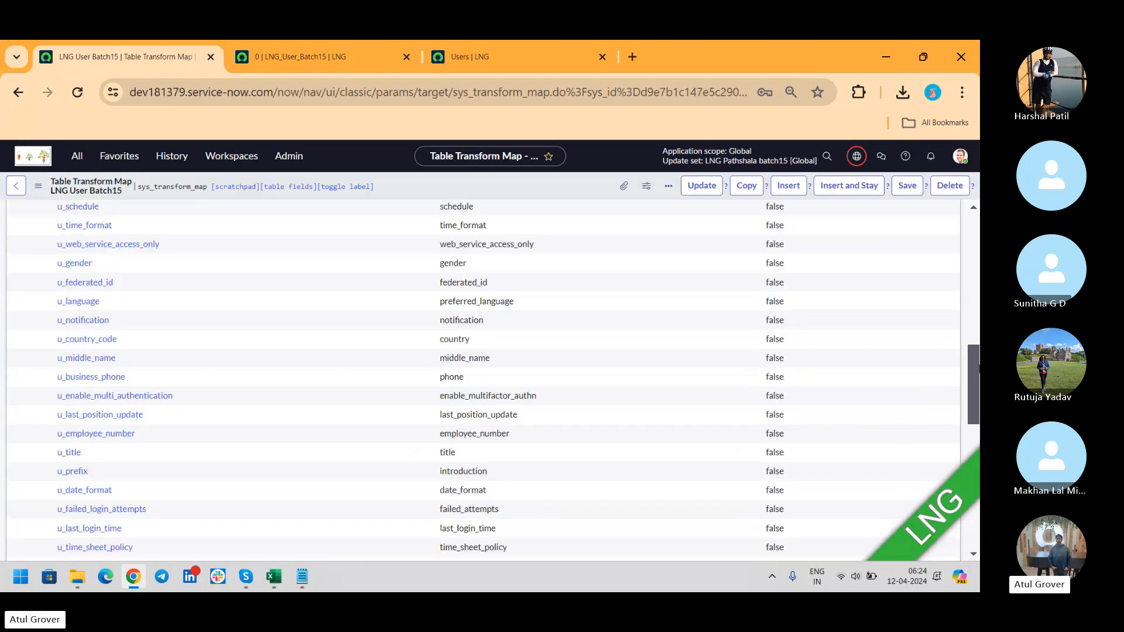
{"action": "scroll", "coordinate": [975, 277], "scroll_direction": "up", "scroll_amount": 1}
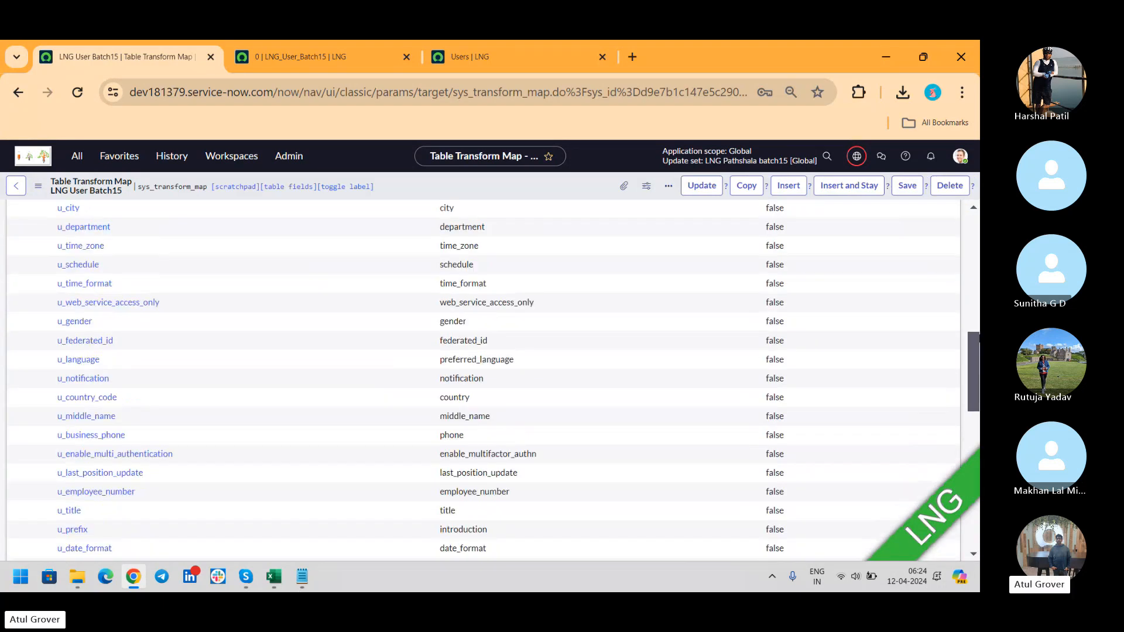
{"action": "scroll", "coordinate": [515, 439], "scroll_direction": "up", "scroll_amount": 3}
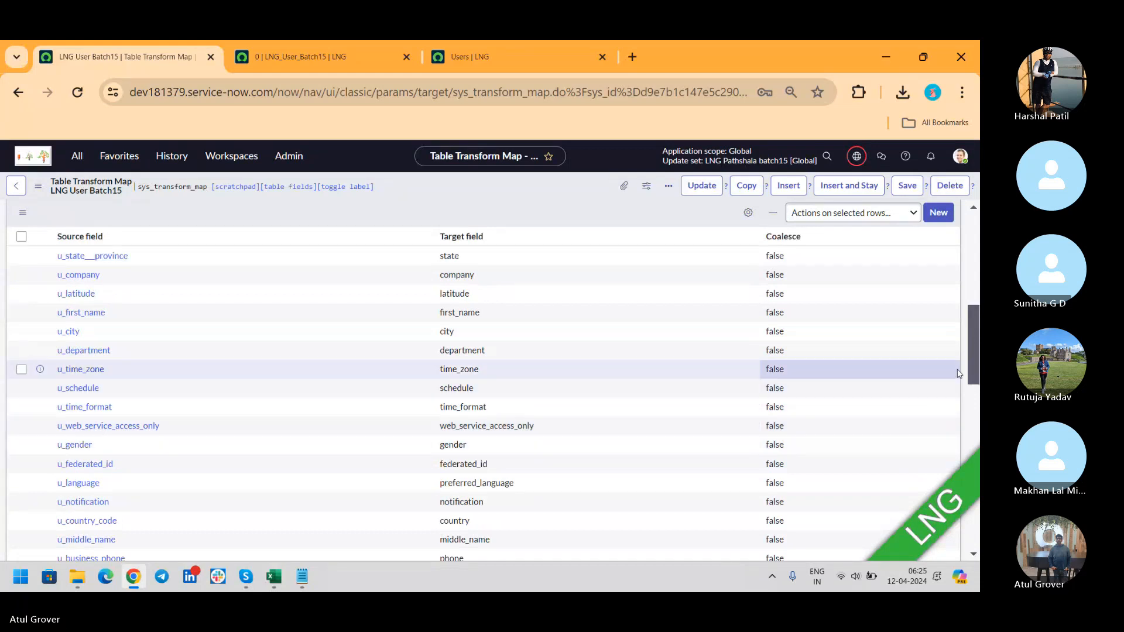
{"action": "scroll", "coordinate": [960, 372], "scroll_direction": "up", "scroll_amount": 3}
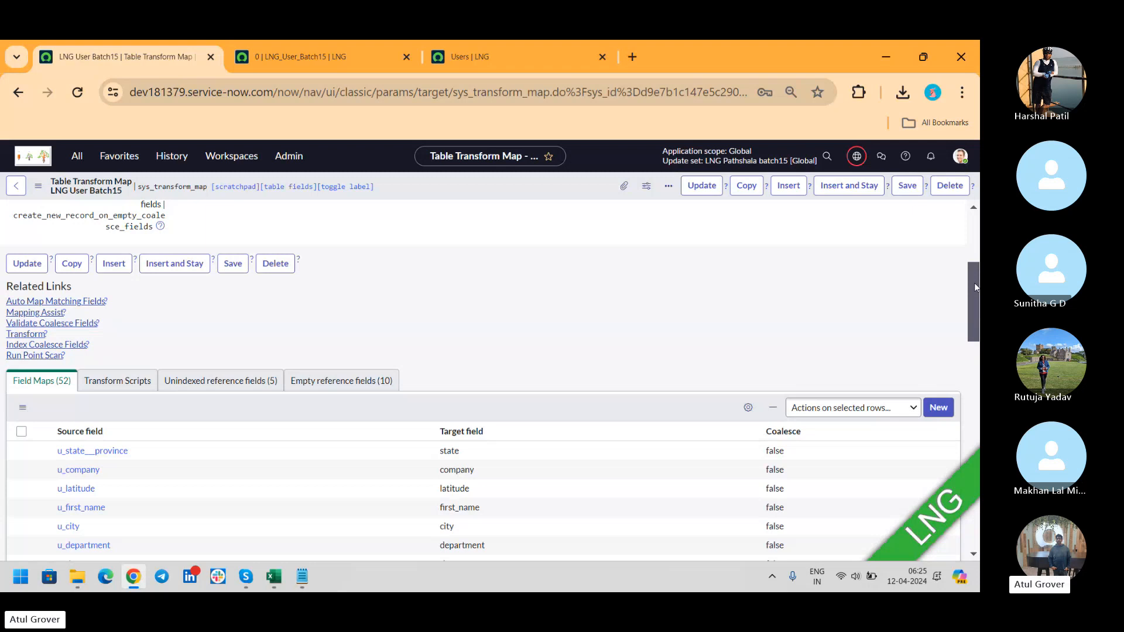
{"action": "left_click_drag", "start_coordinate": [974, 285], "coordinate": [960, 401]}
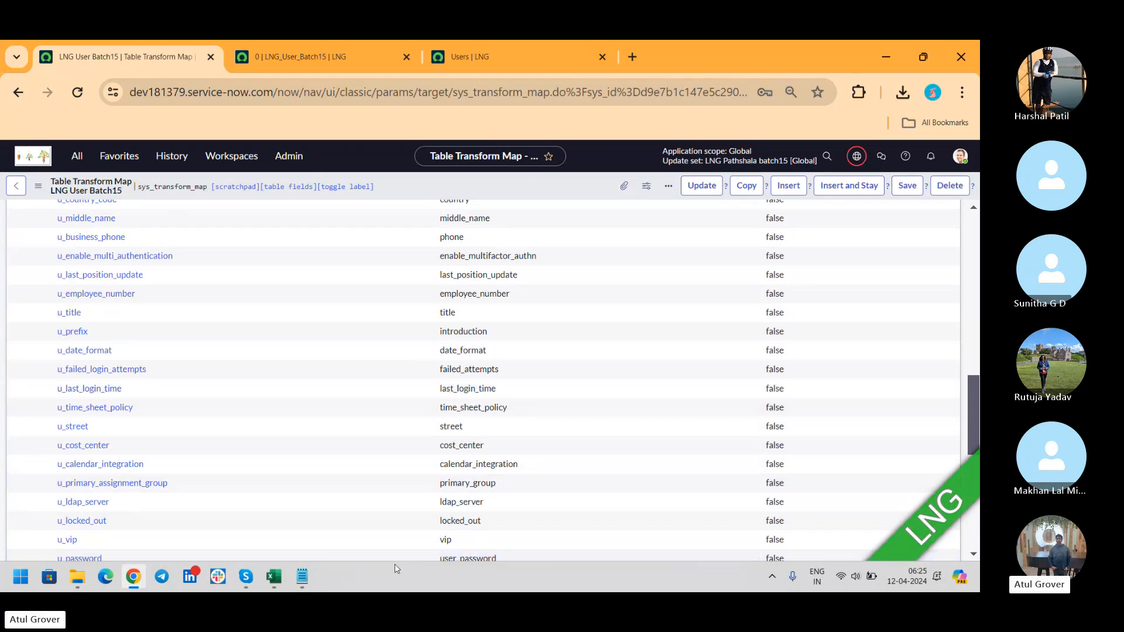
{"action": "left_click", "coordinate": [311, 579]}
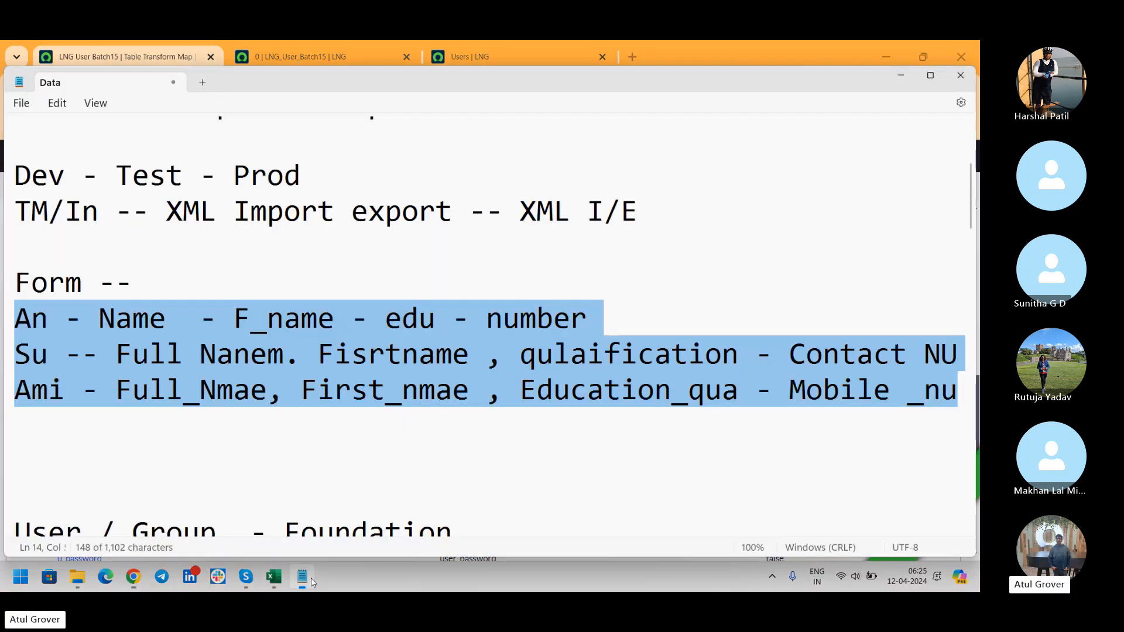
{"action": "left_click", "coordinate": [150, 351]}
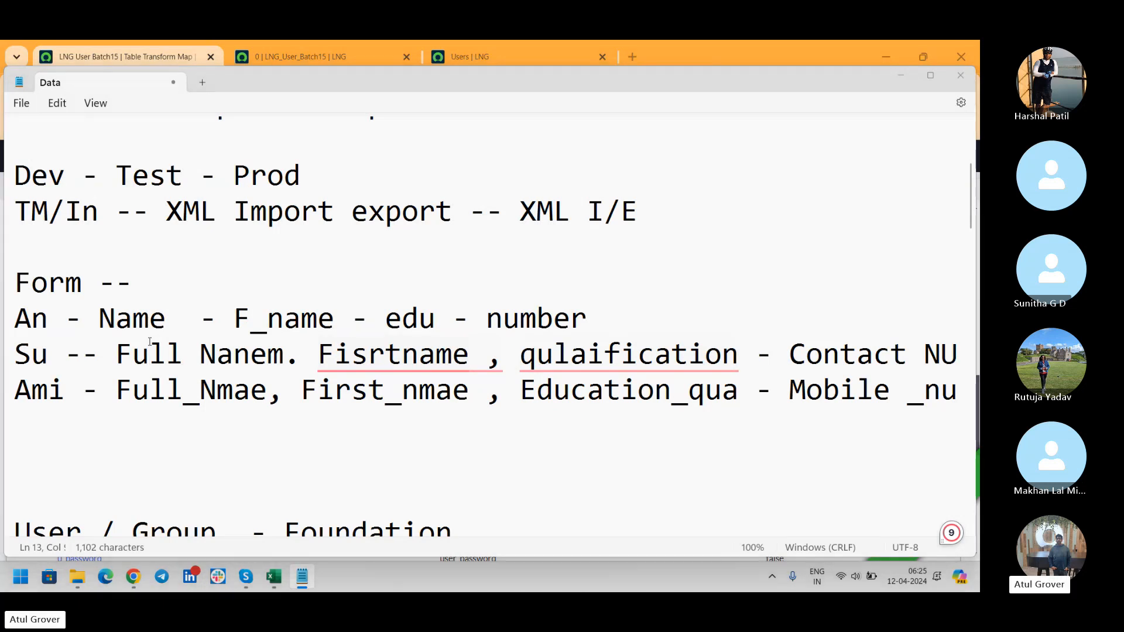
{"action": "key", "text": "alt+Tab"}
{"action": "left_click_drag", "start_coordinate": [974, 416], "coordinate": [978, 283]}
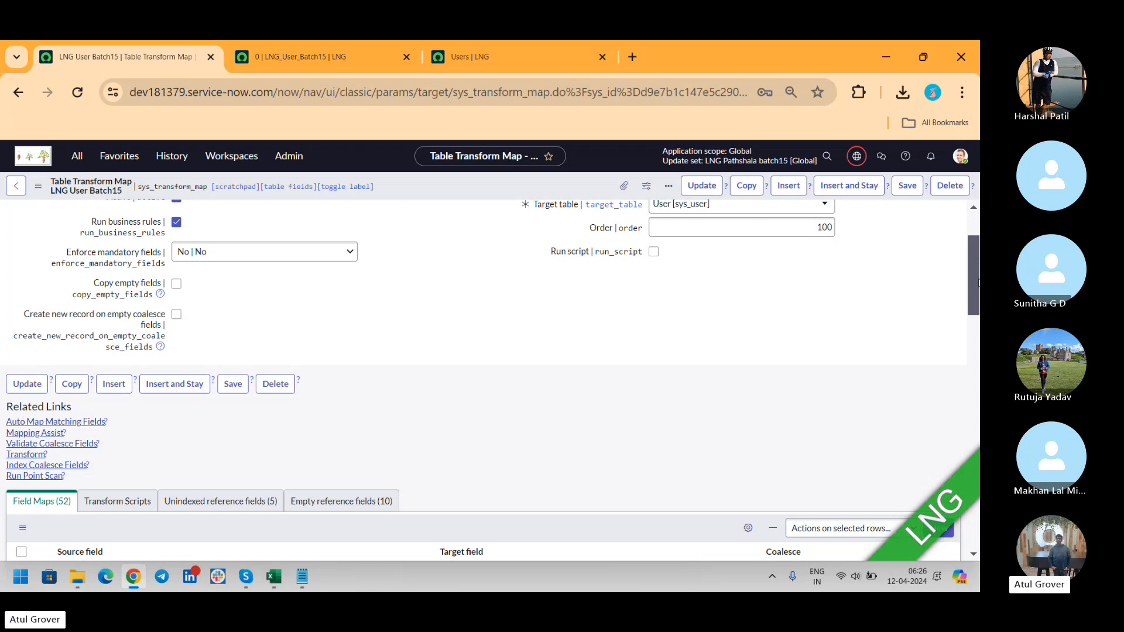
{"action": "key", "text": "alt+Tab"}
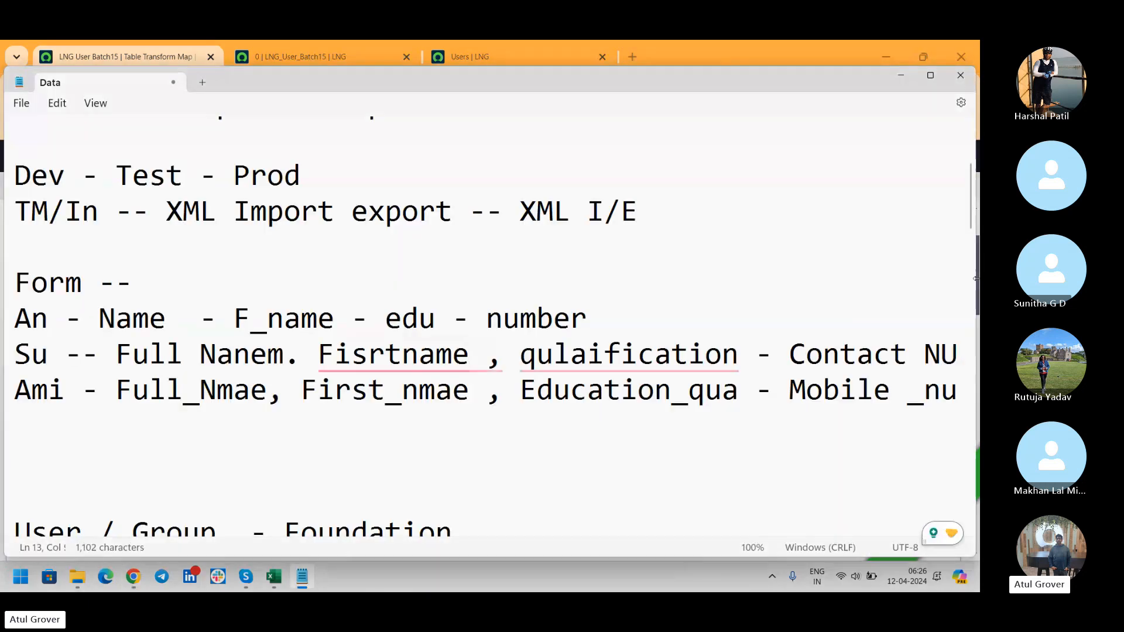
{"action": "key", "text": "alt+Tab"}
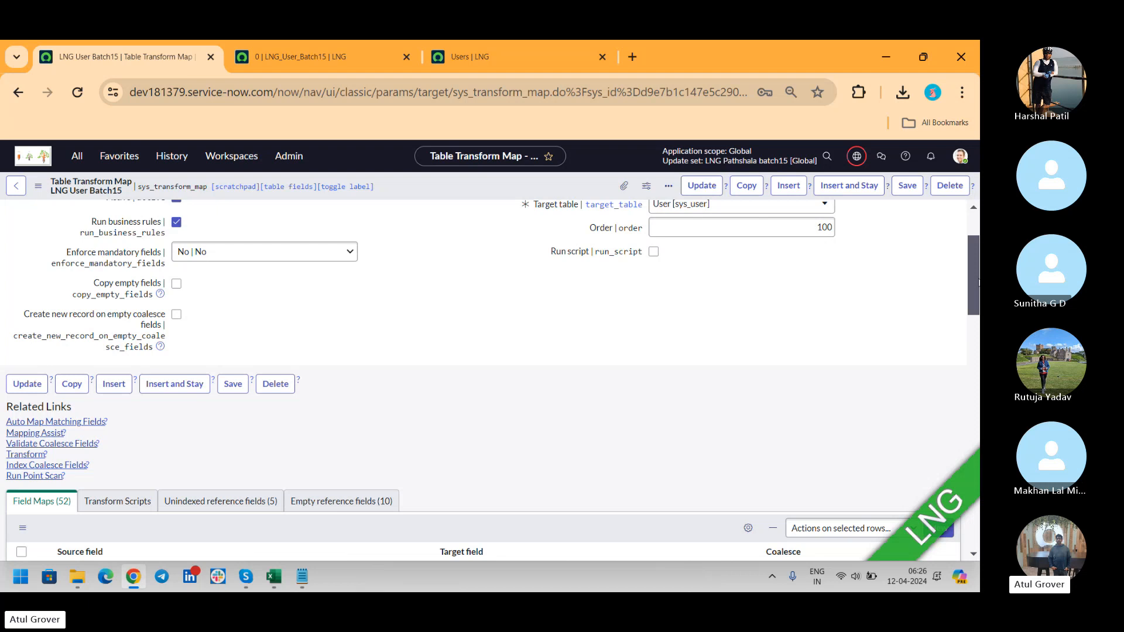
Transform import set ISET0010003 with the LNG User Batch15 map, finishing with Success.
{"action": "left_click", "coordinate": [23, 455]}
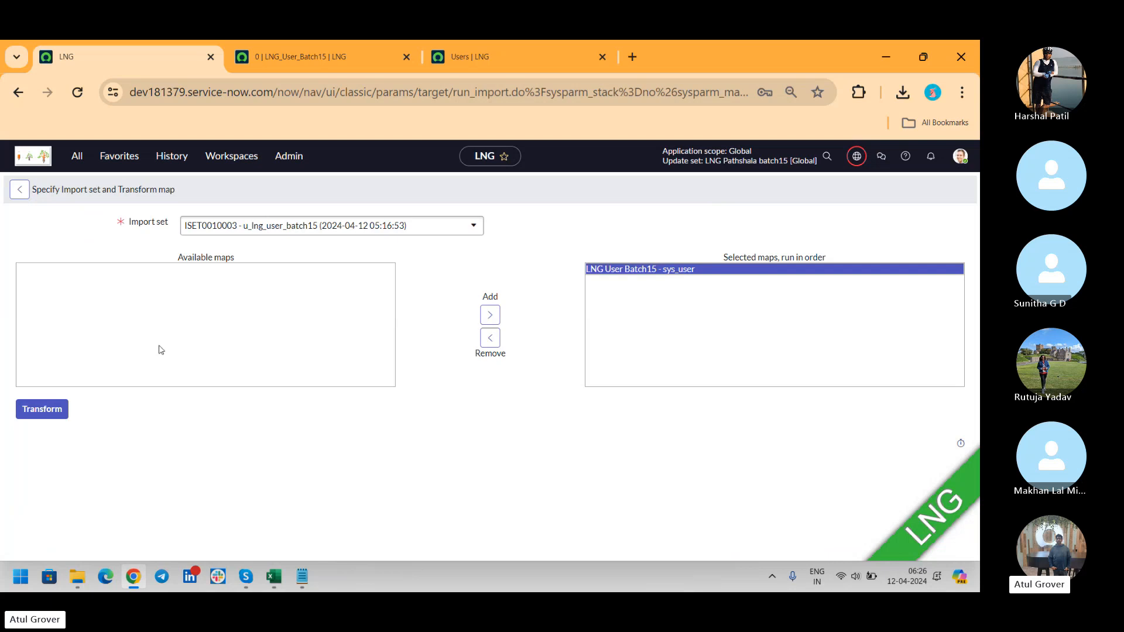
{"action": "left_click", "coordinate": [335, 227]}
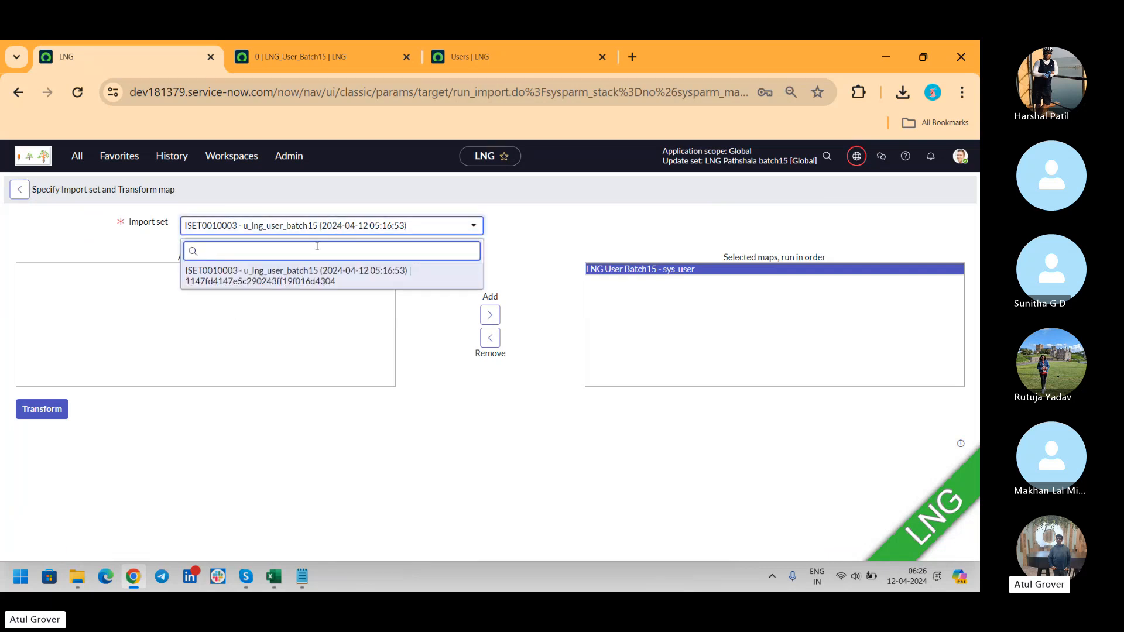
{"action": "left_click", "coordinate": [304, 282]}
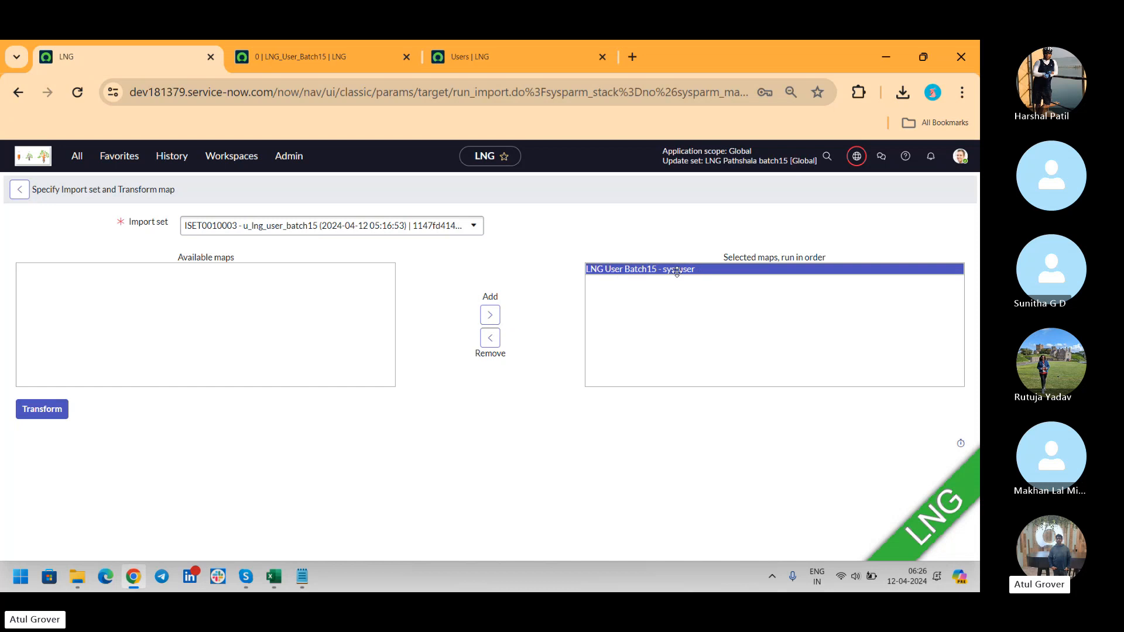
{"action": "left_click", "coordinate": [39, 417]}
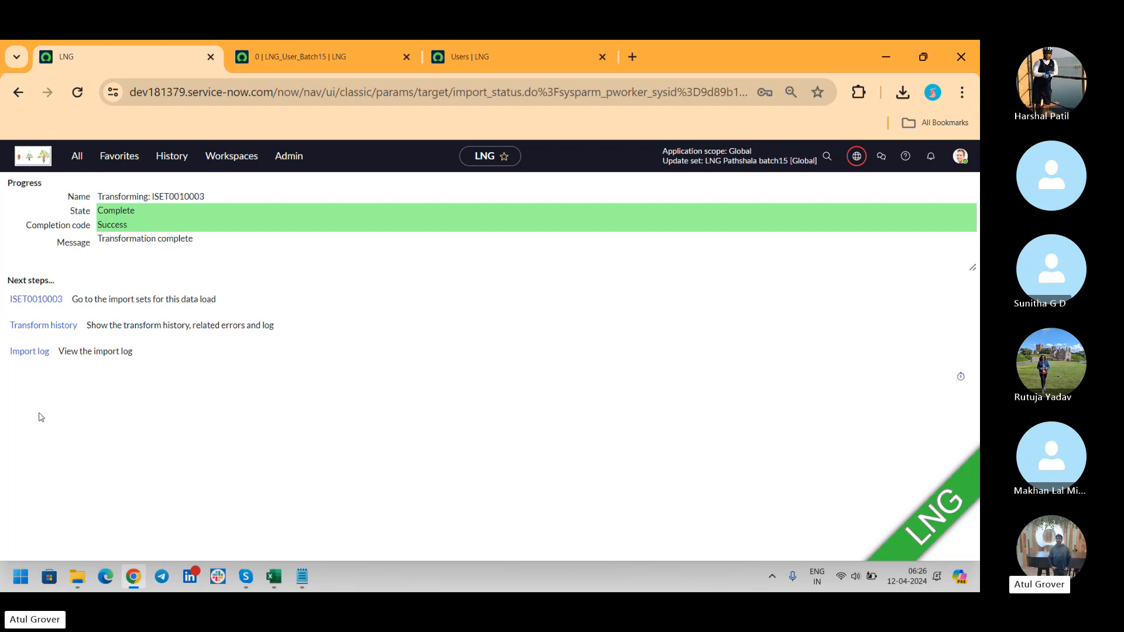
Refresh the Users list so the newly imported users appear.
{"action": "left_click", "coordinate": [440, 45]}
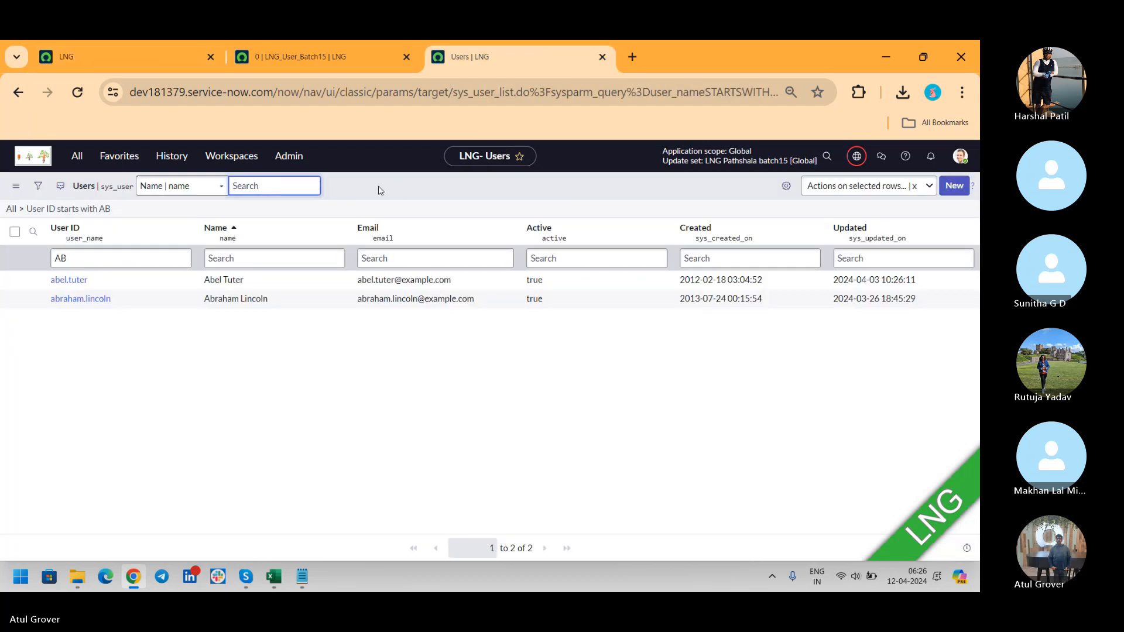
{"action": "right_click", "coordinate": [380, 189]}
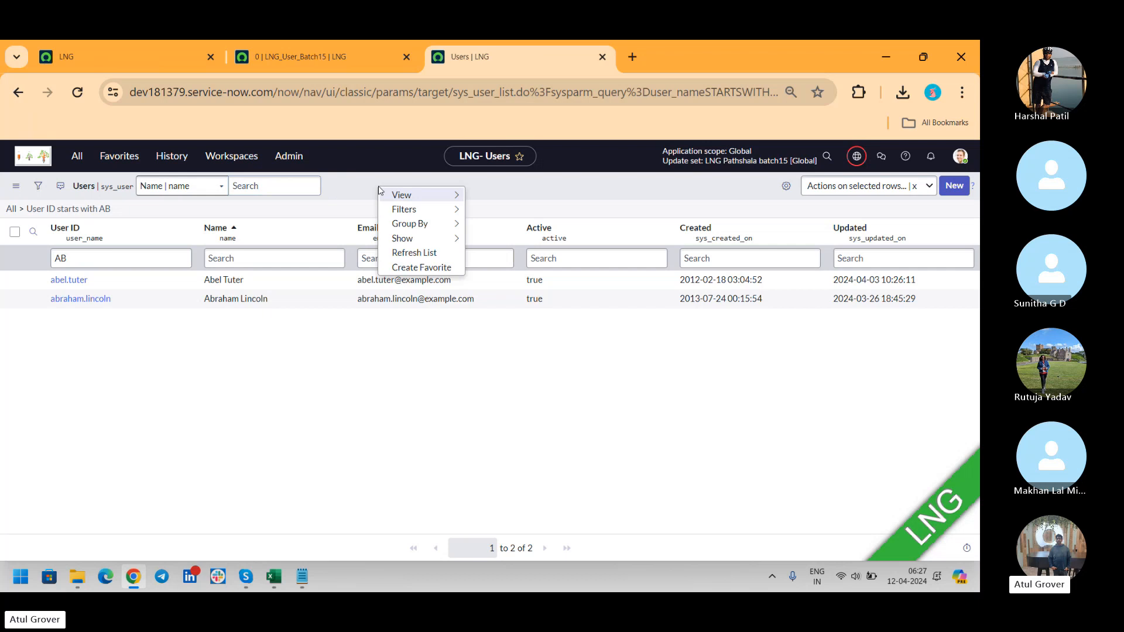
{"action": "left_click", "coordinate": [437, 258]}
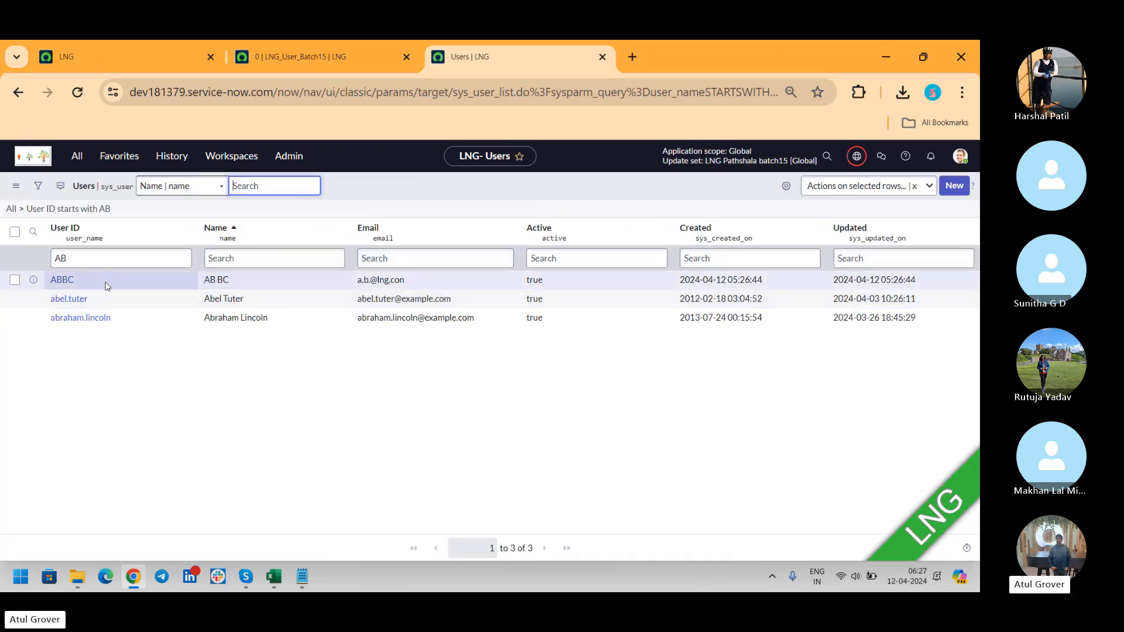
Filter the Users list by User ID *BC to show the two new users.
{"action": "left_click", "coordinate": [56, 258]}
{"action": "left_click", "coordinate": [56, 258]}
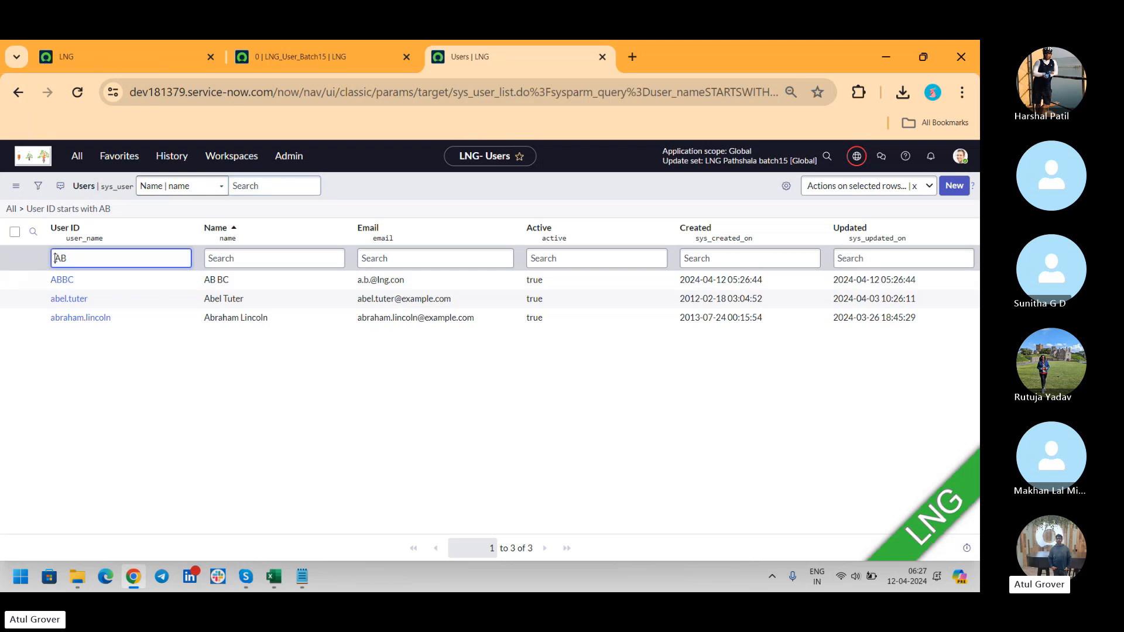
{"action": "type", "text": "*"}
{"action": "left_click_drag", "start_coordinate": [87, 258], "coordinate": [16, 262]}
{"action": "type", "text": "*BC"}
{"action": "key", "text": "Return"}
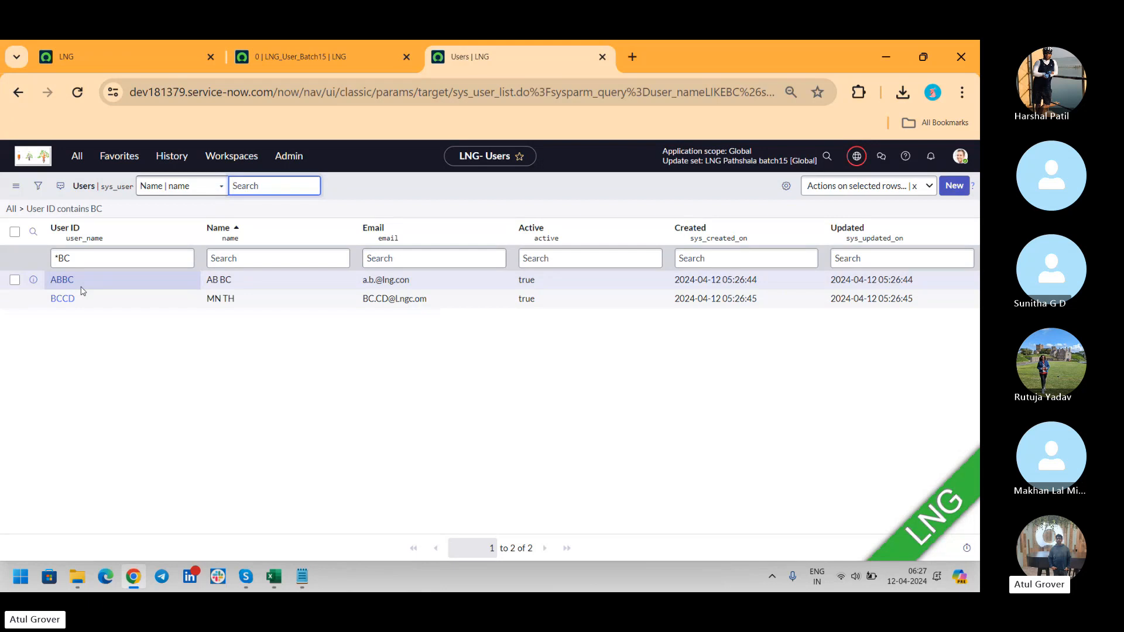
Check the Success completion code and open the transform history and import log in new tabs.
{"action": "left_click", "coordinate": [101, 57]}
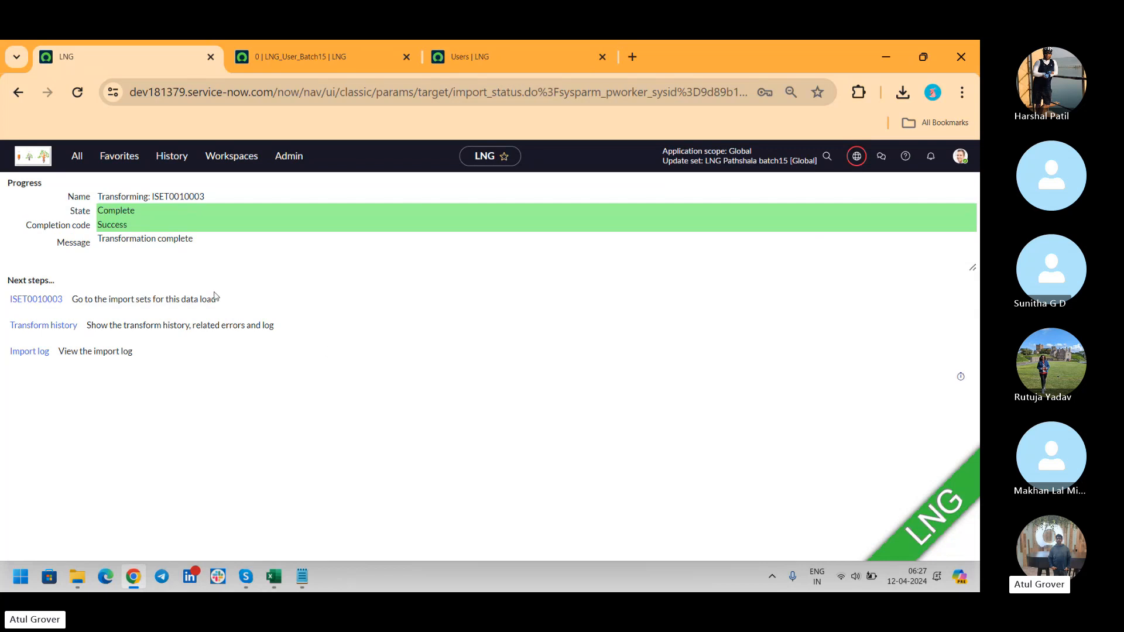
{"action": "double_click", "coordinate": [113, 226]}
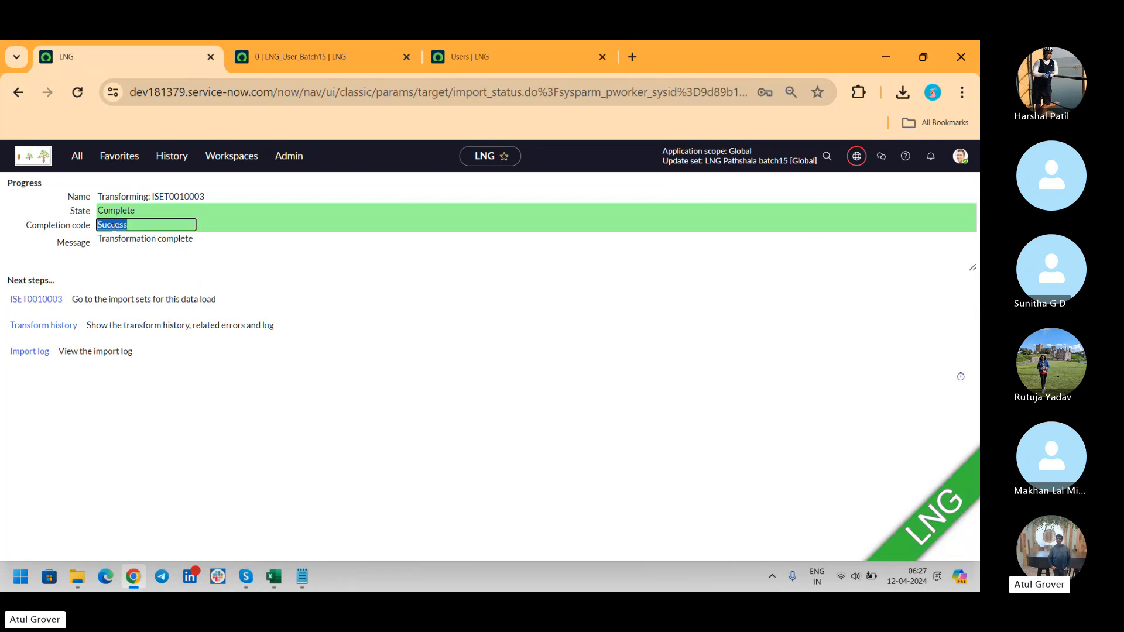
{"action": "left_click", "coordinate": [39, 330], "text": "ctrl"}
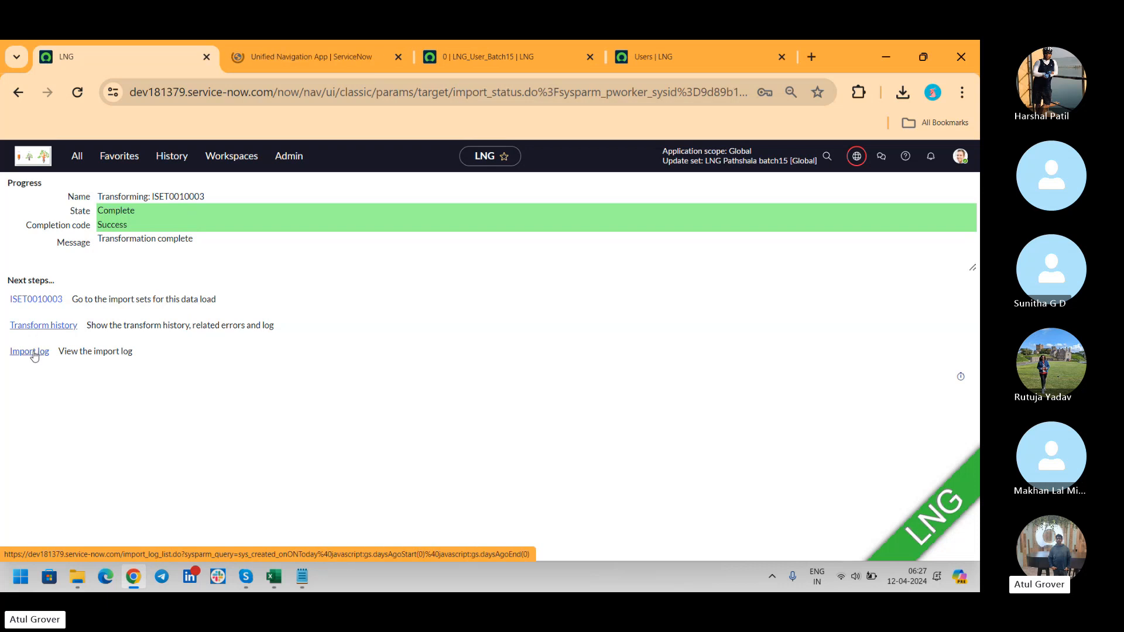
{"action": "left_click", "coordinate": [30, 352], "text": "ctrl"}
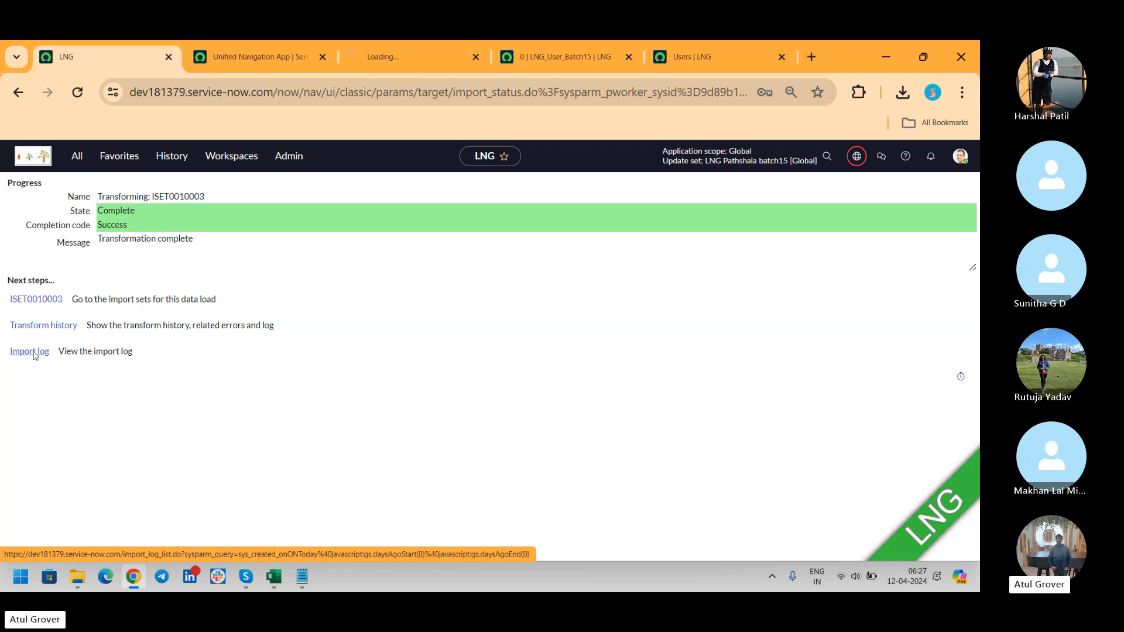
Open transform history TH0001003 to confirm 2 inserts and 0 errors, and check the empty import log.
{"action": "left_click", "coordinate": [242, 58]}
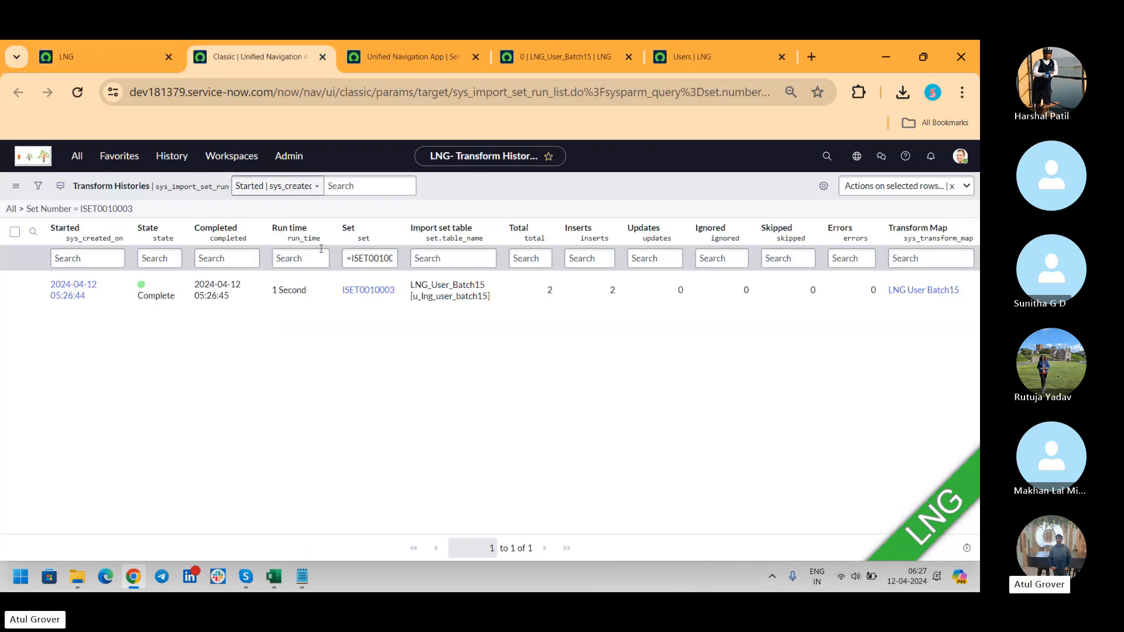
{"action": "left_click", "coordinate": [81, 300]}
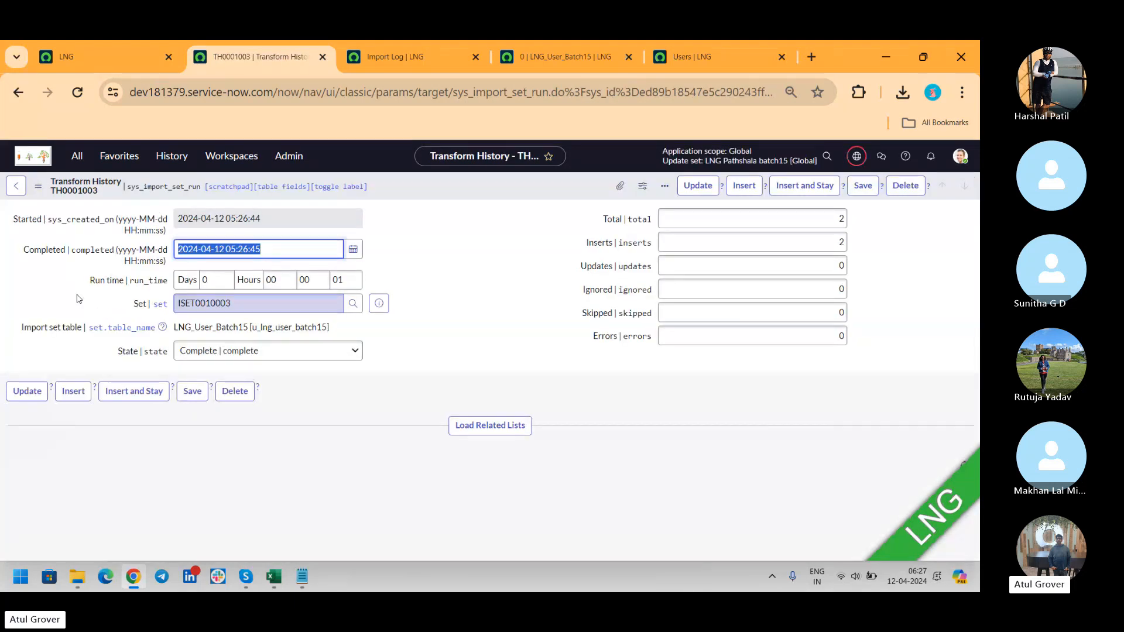
{"action": "double_click", "coordinate": [843, 242]}
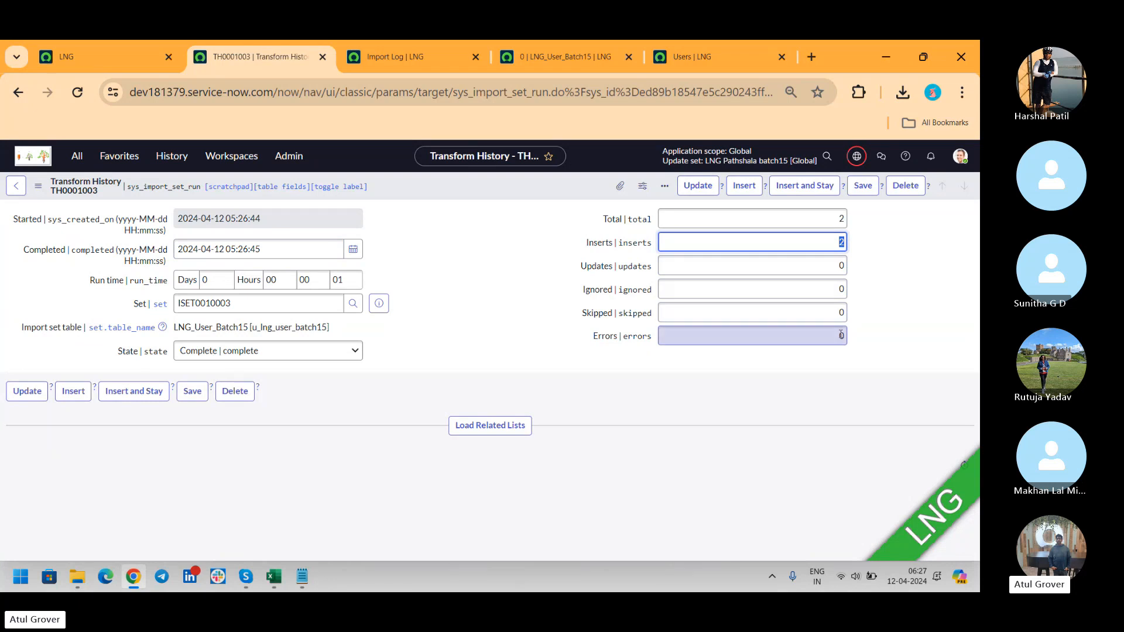
{"action": "left_click", "coordinate": [386, 58]}
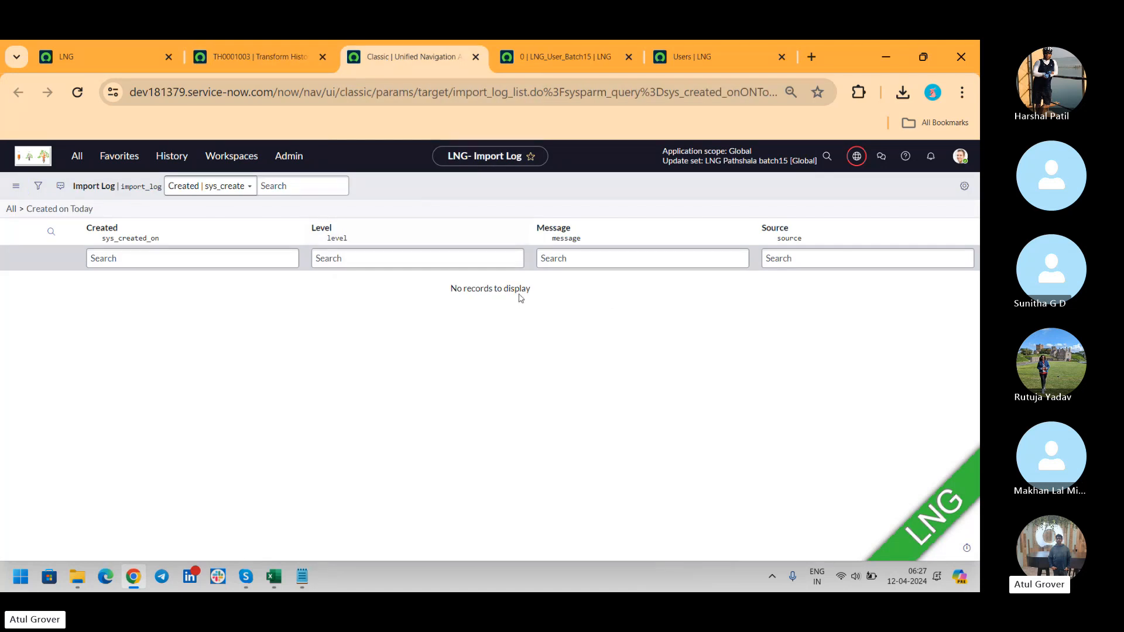
{"action": "left_click", "coordinate": [254, 61]}
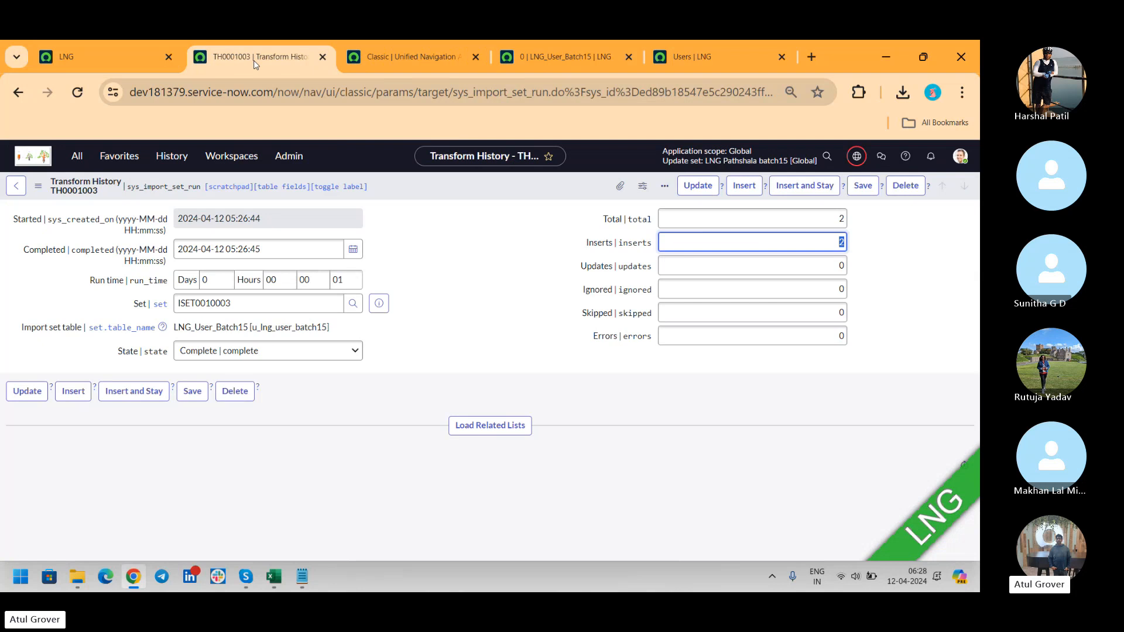
Change User ID cell AW3 from BCCD to BCDC in sys_user (4) and save the workbook.
{"action": "mouse_move", "coordinate": [278, 579]}
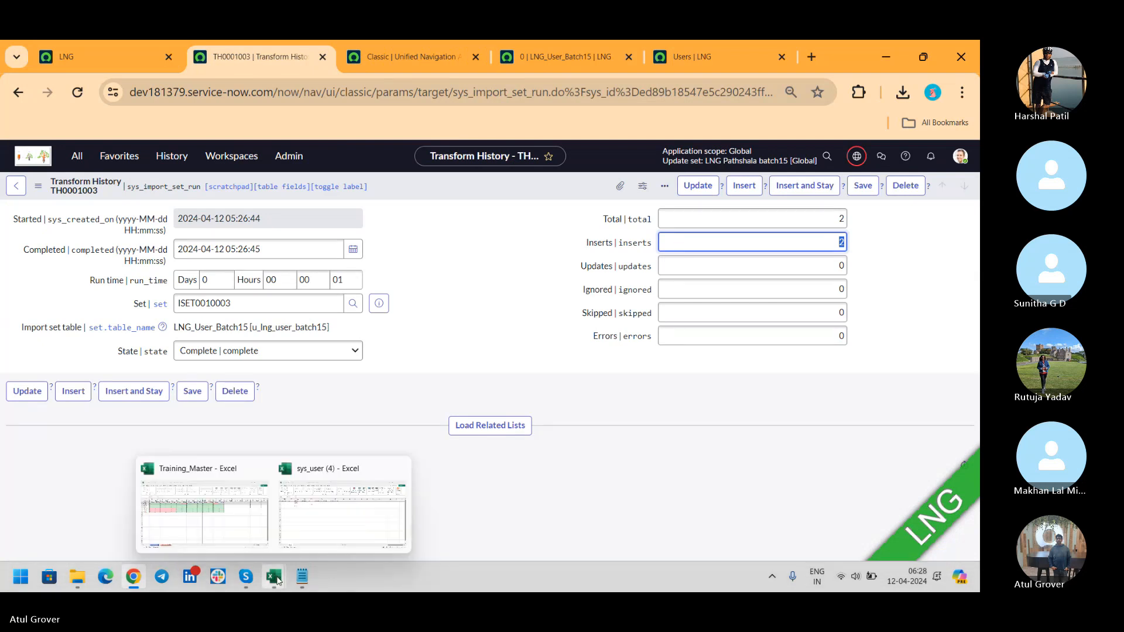
{"action": "left_click", "coordinate": [302, 537]}
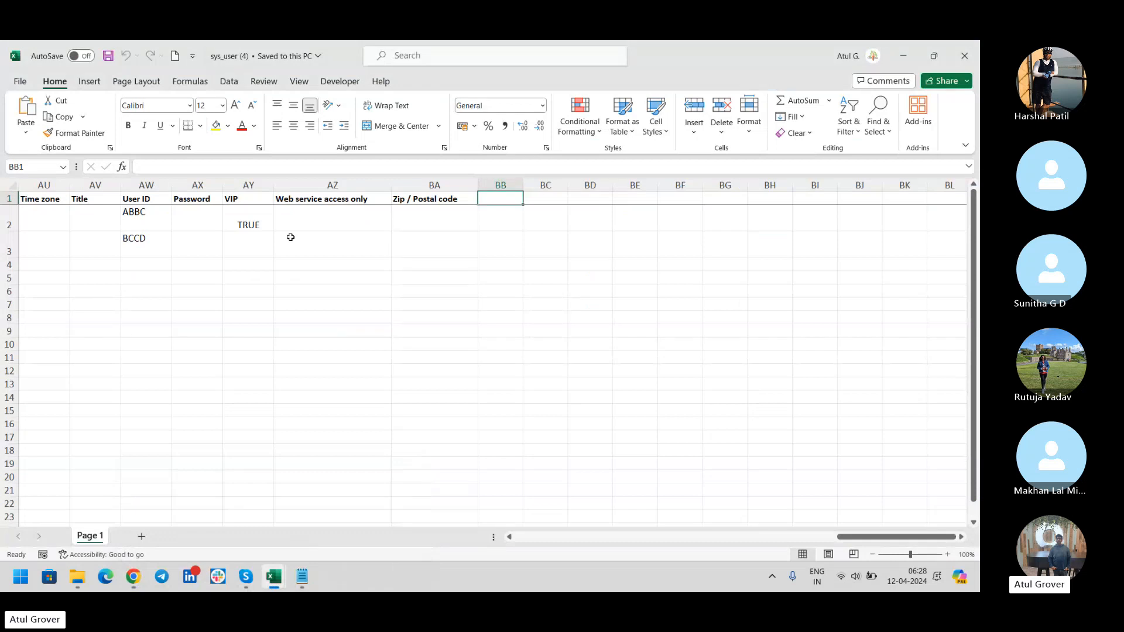
{"action": "left_click", "coordinate": [170, 245]}
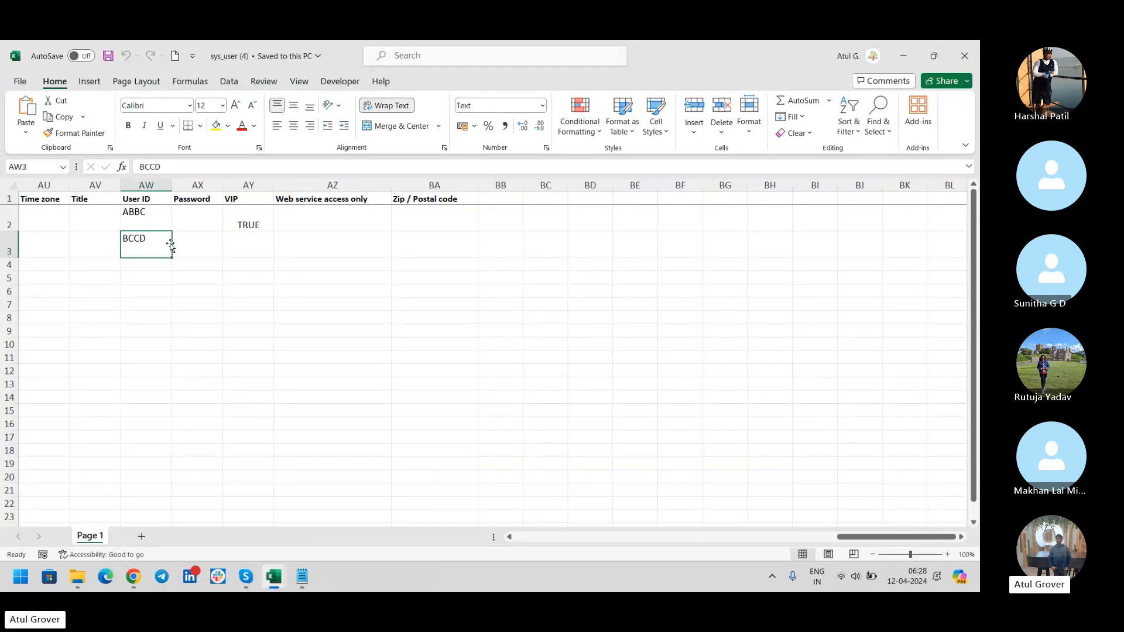
{"action": "key", "text": "Left"}
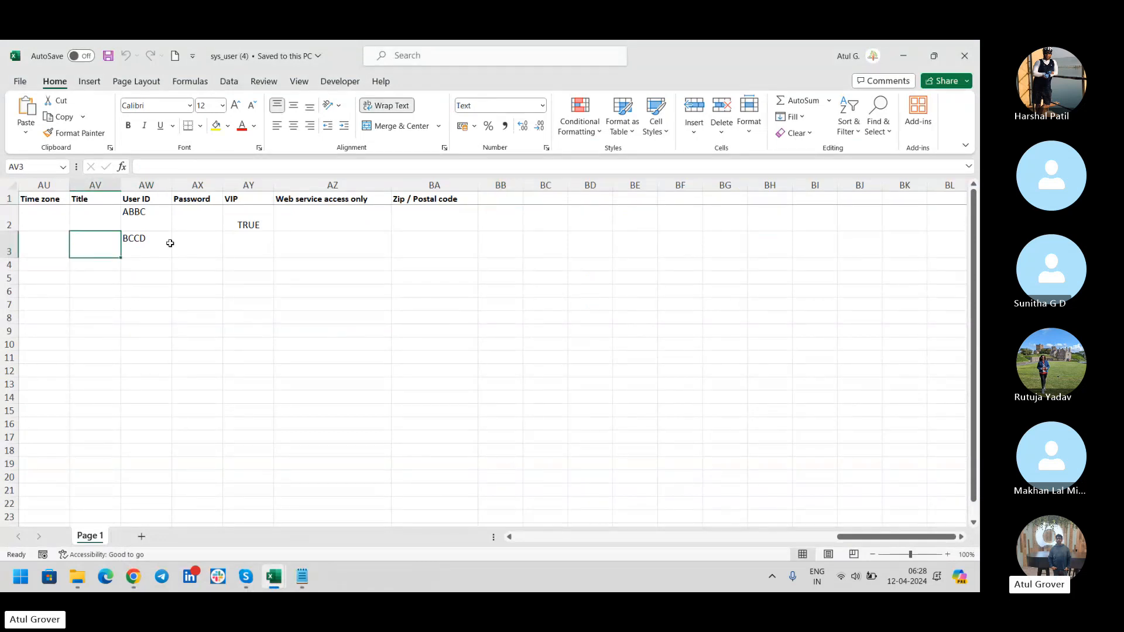
{"action": "key", "text": "Right"}
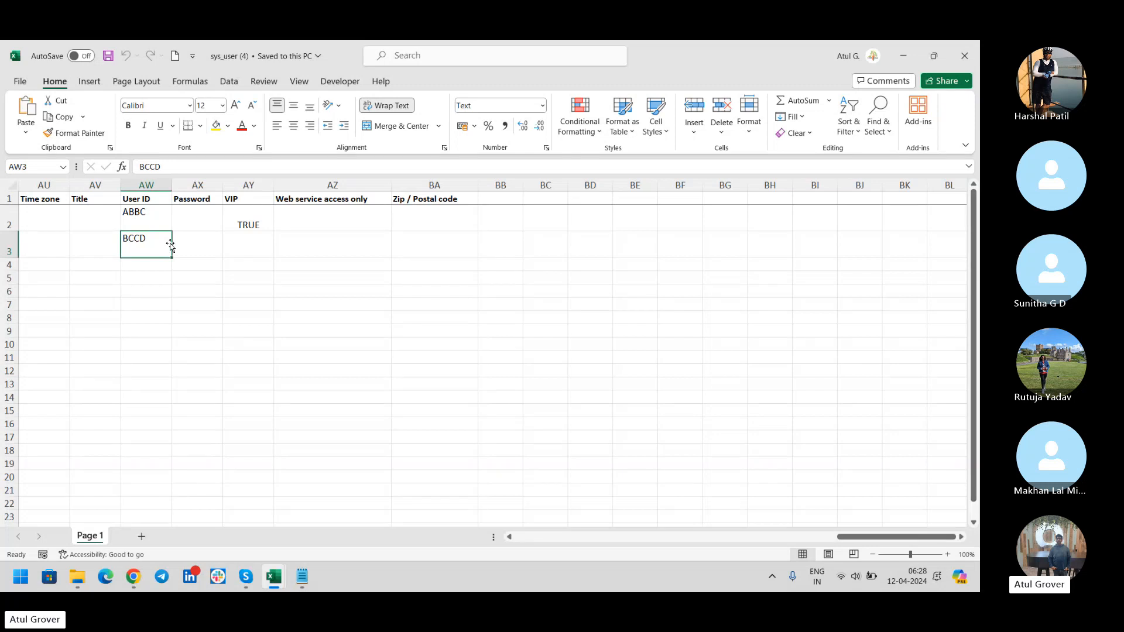
{"action": "type", "text": "BCDC"}
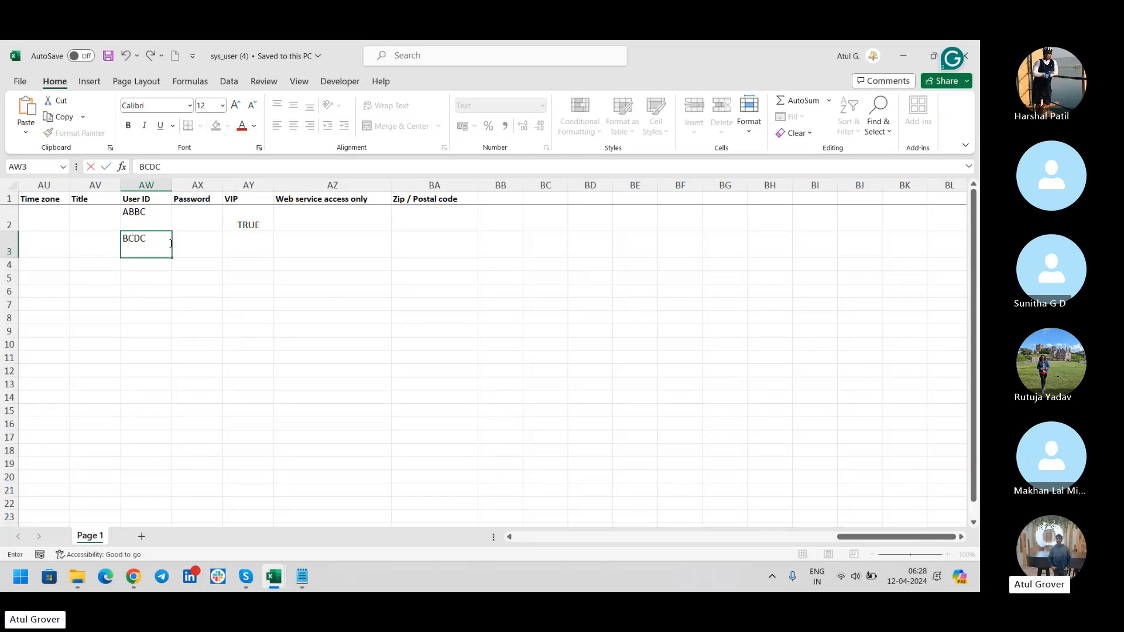
{"action": "left_click", "coordinate": [108, 56]}
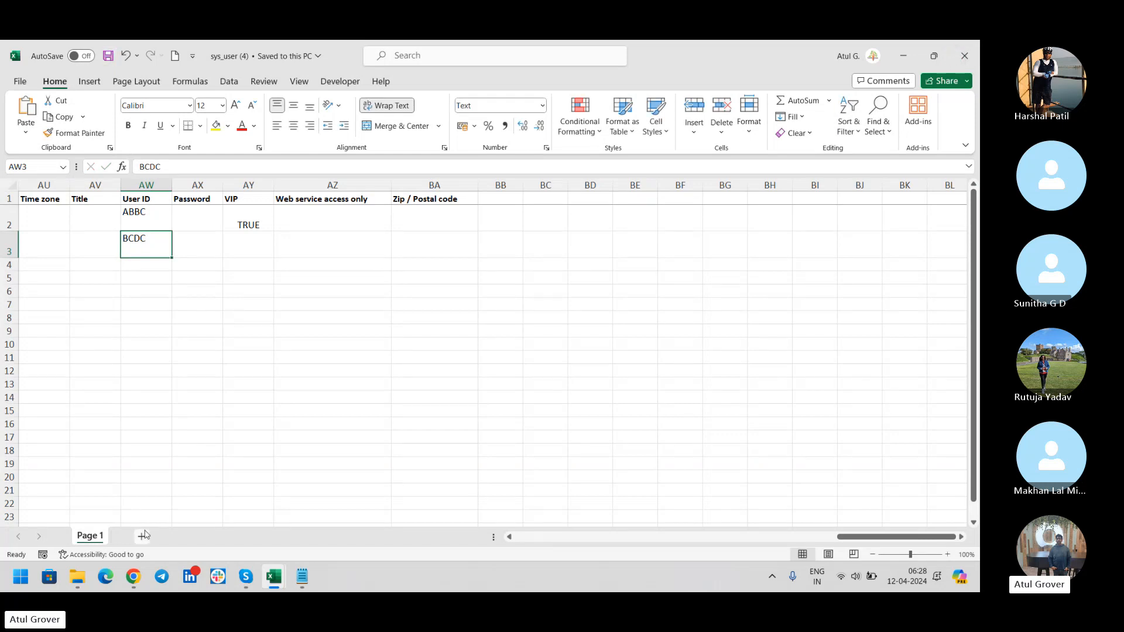
Back in ServiceNow, filter the navigator for Load Data.
{"action": "left_click", "coordinate": [130, 577]}
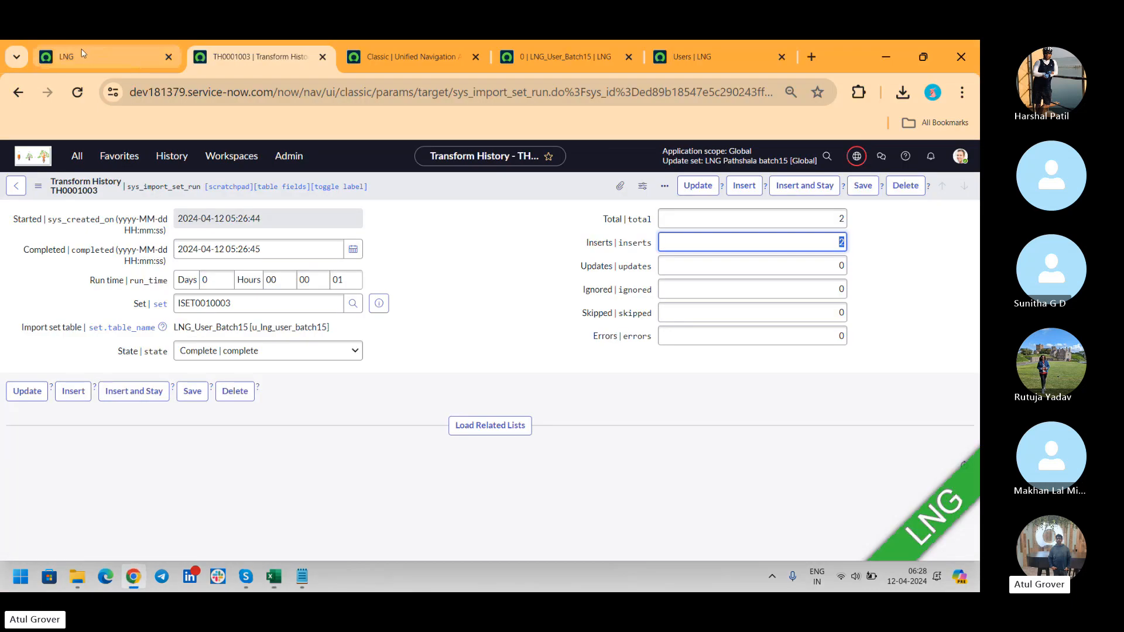
{"action": "left_click", "coordinate": [83, 55]}
{"action": "left_click", "coordinate": [84, 153]}
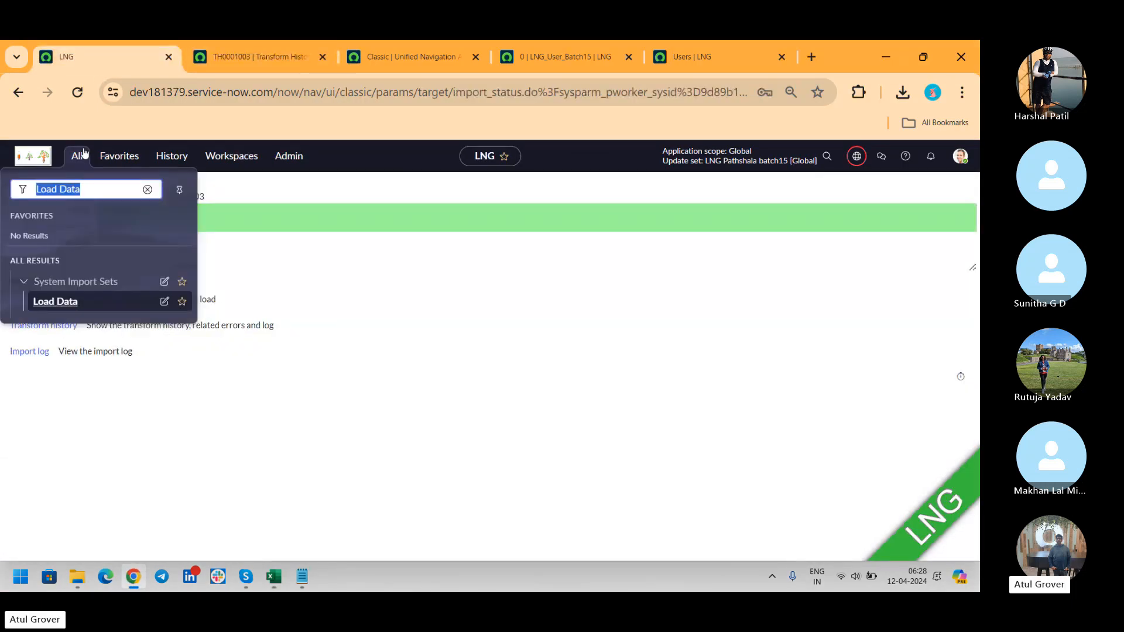
Load sys_user (4).xlsx into existing table LNG_User_Batch15, inserting 2 rows.
{"action": "left_click", "coordinate": [59, 302]}
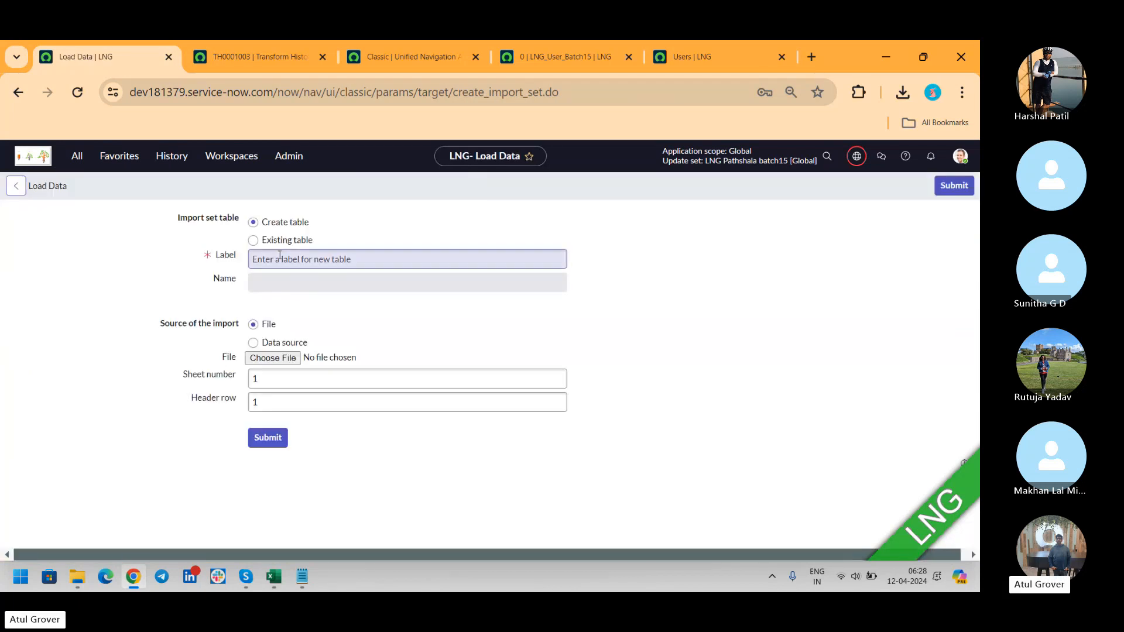
{"action": "left_click", "coordinate": [253, 241]}
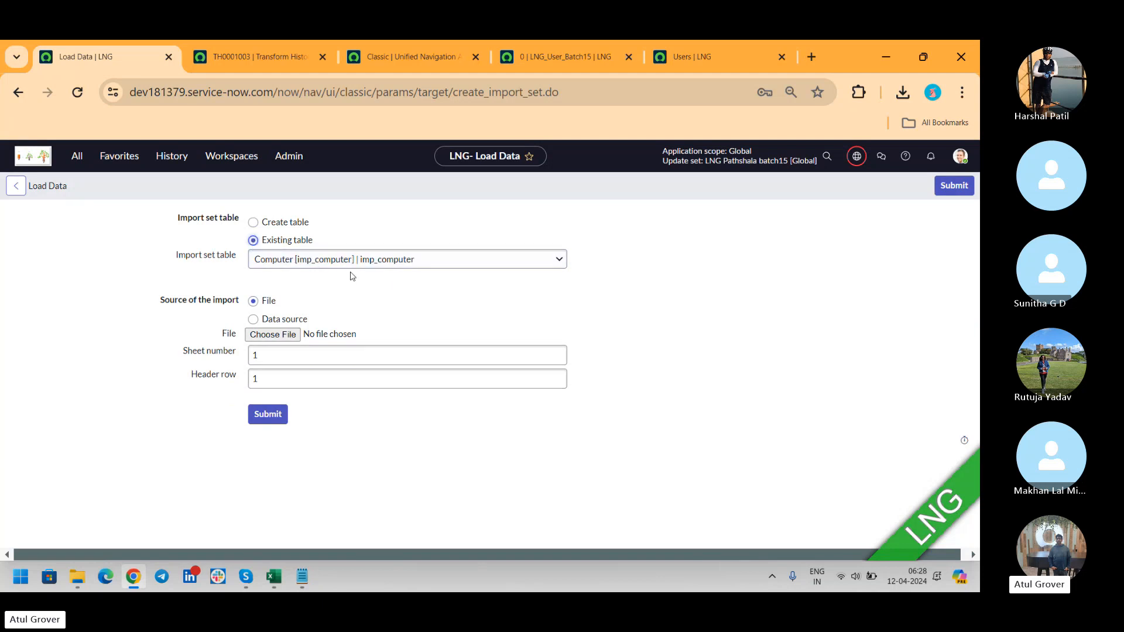
{"action": "left_click", "coordinate": [392, 260]}
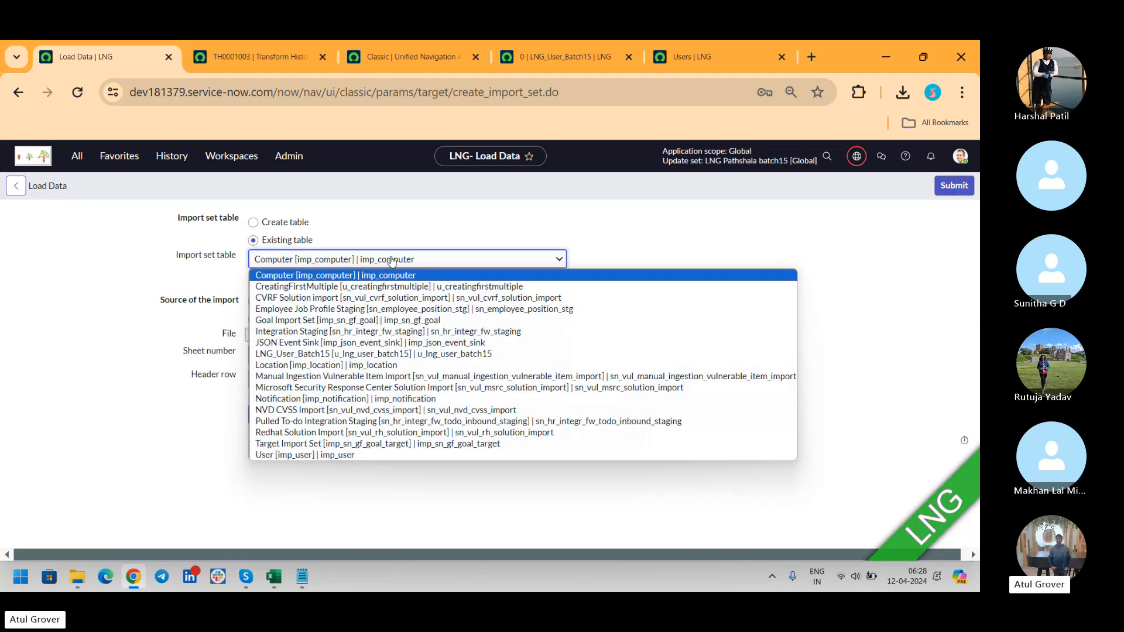
{"action": "key", "text": "u"}
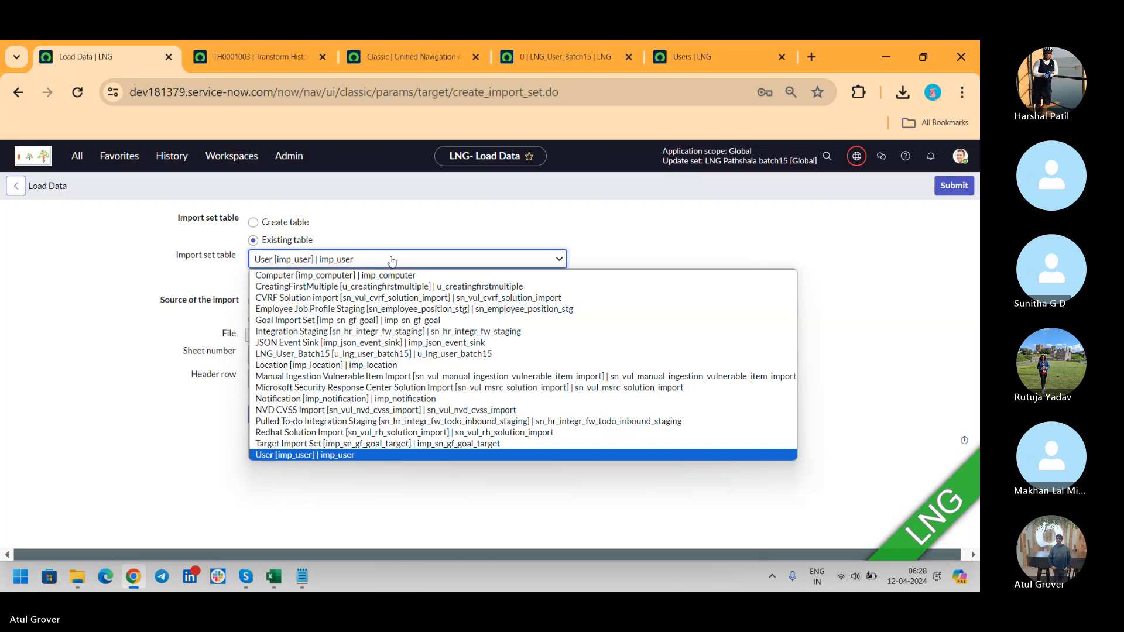
{"action": "key", "text": "l"}
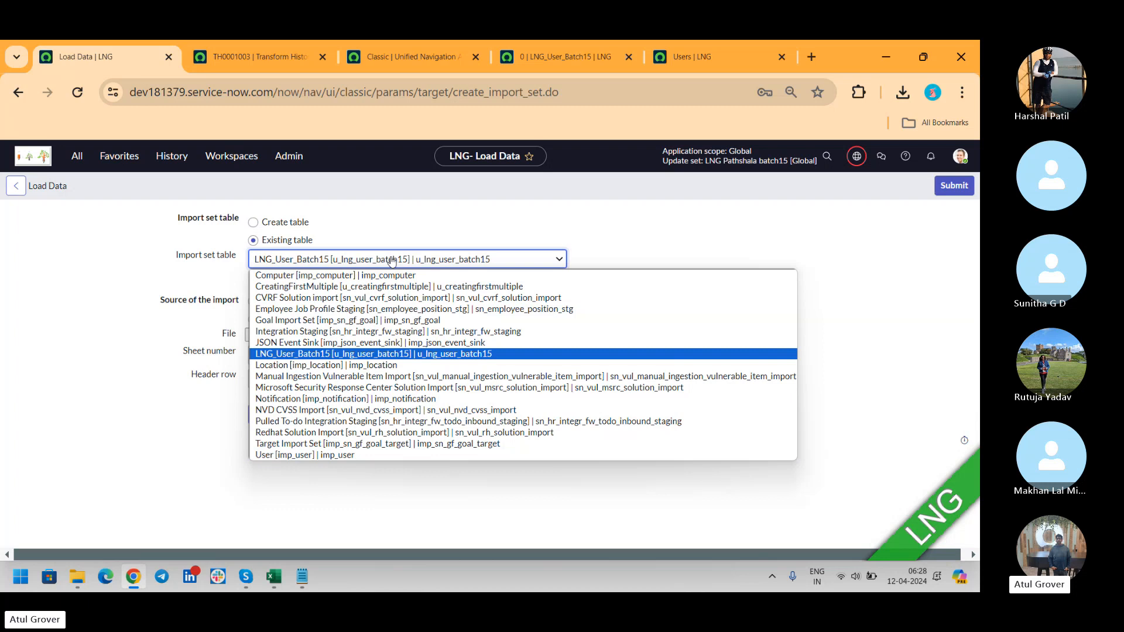
{"action": "left_click", "coordinate": [506, 354]}
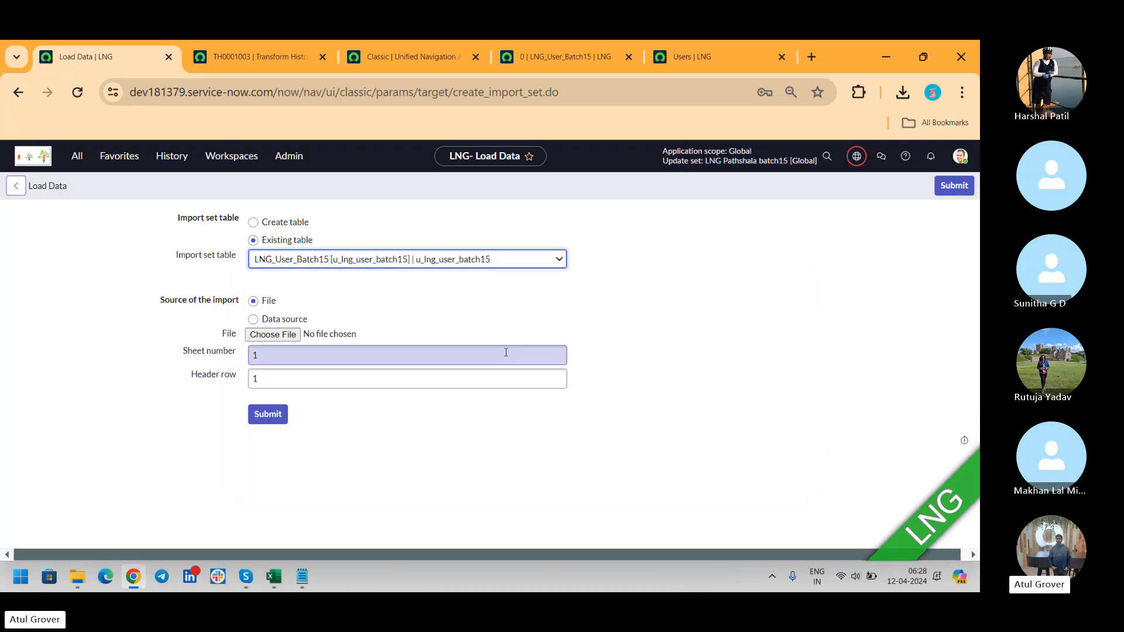
{"action": "left_click", "coordinate": [272, 335]}
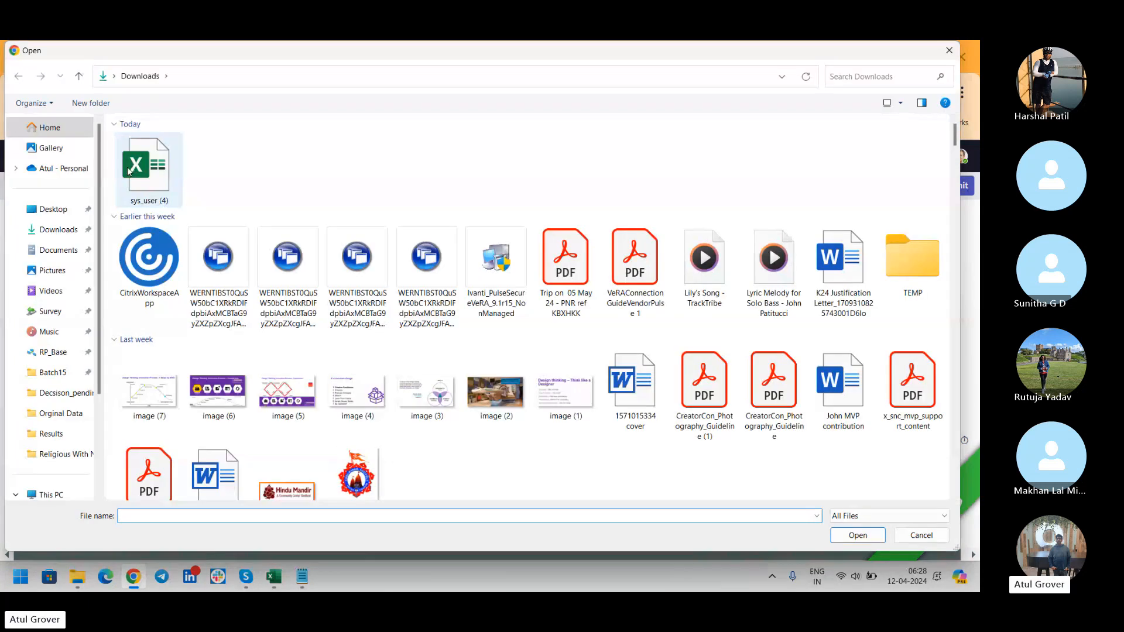
{"action": "left_click", "coordinate": [858, 537]}
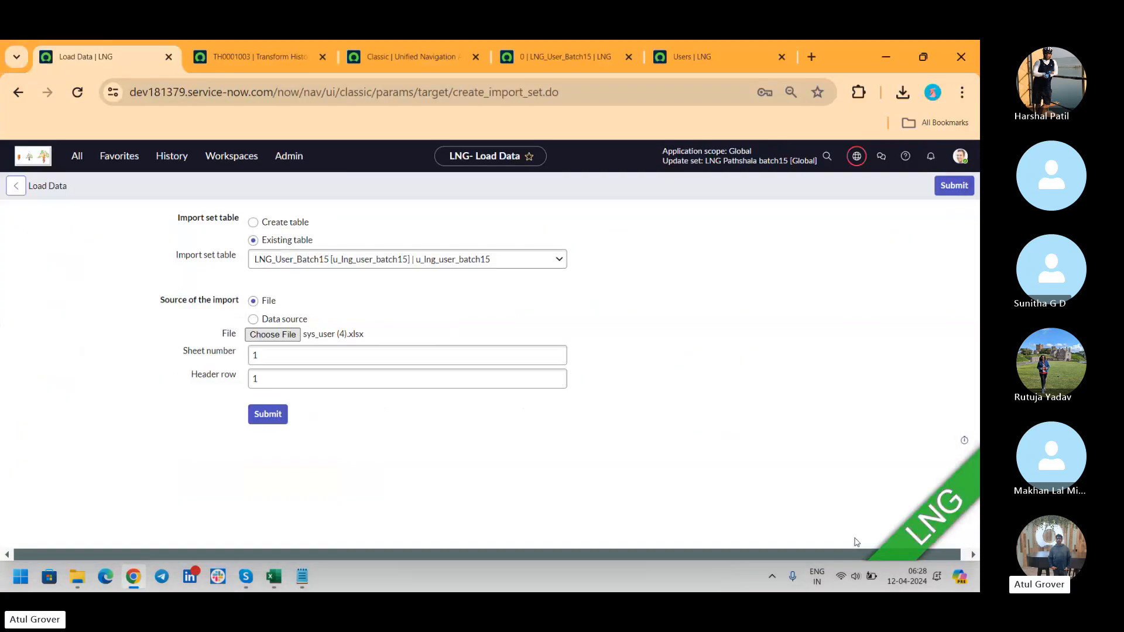
{"action": "left_click", "coordinate": [273, 414]}
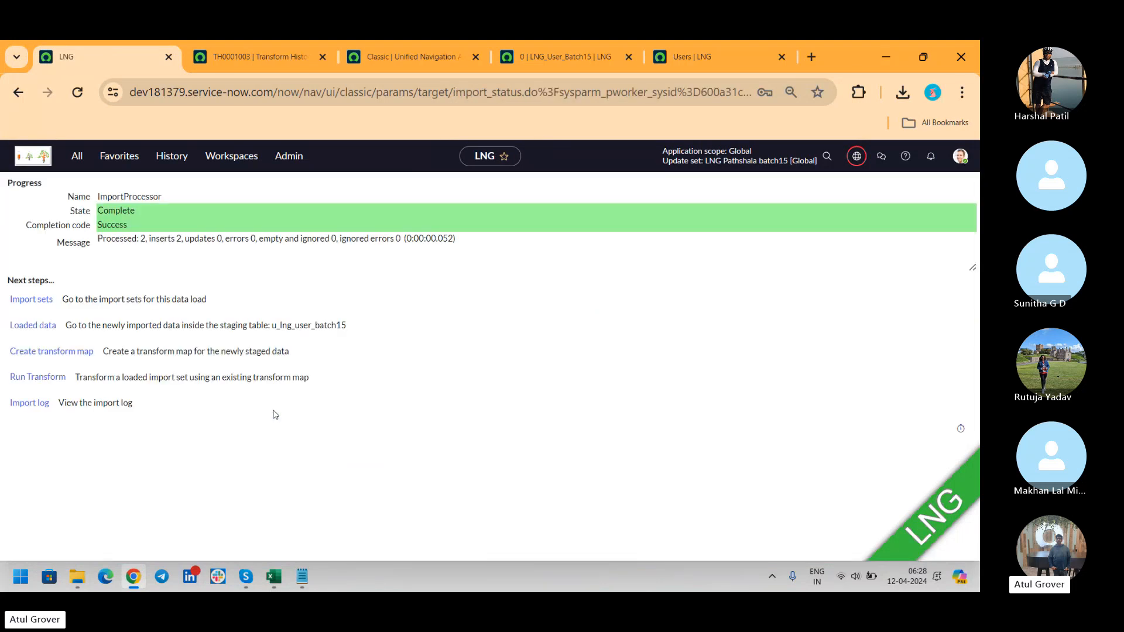
Transform the new import set ISET0010004 with the LNG User Batch15 map, finishing with Success.
{"action": "left_click", "coordinate": [35, 377]}
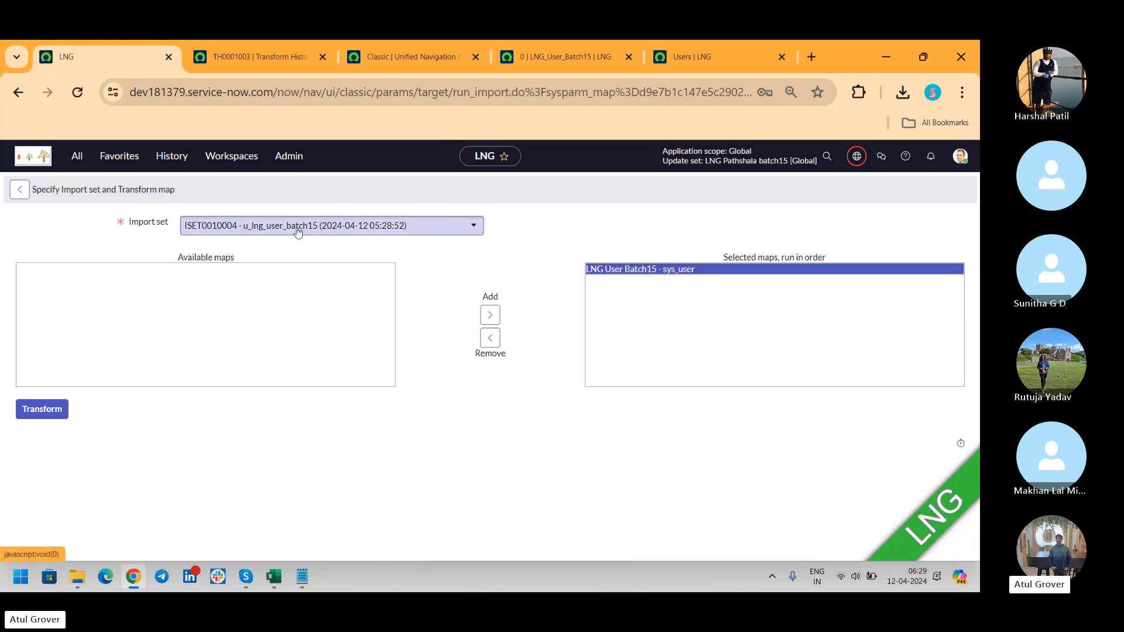
{"action": "left_click", "coordinate": [338, 225]}
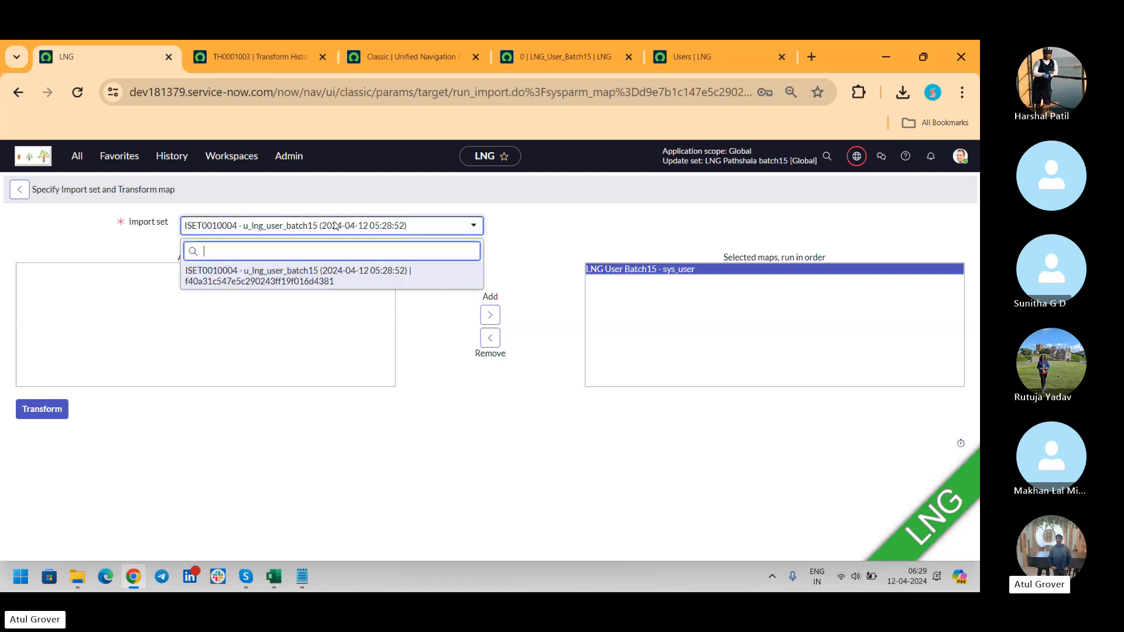
{"action": "left_click", "coordinate": [278, 277]}
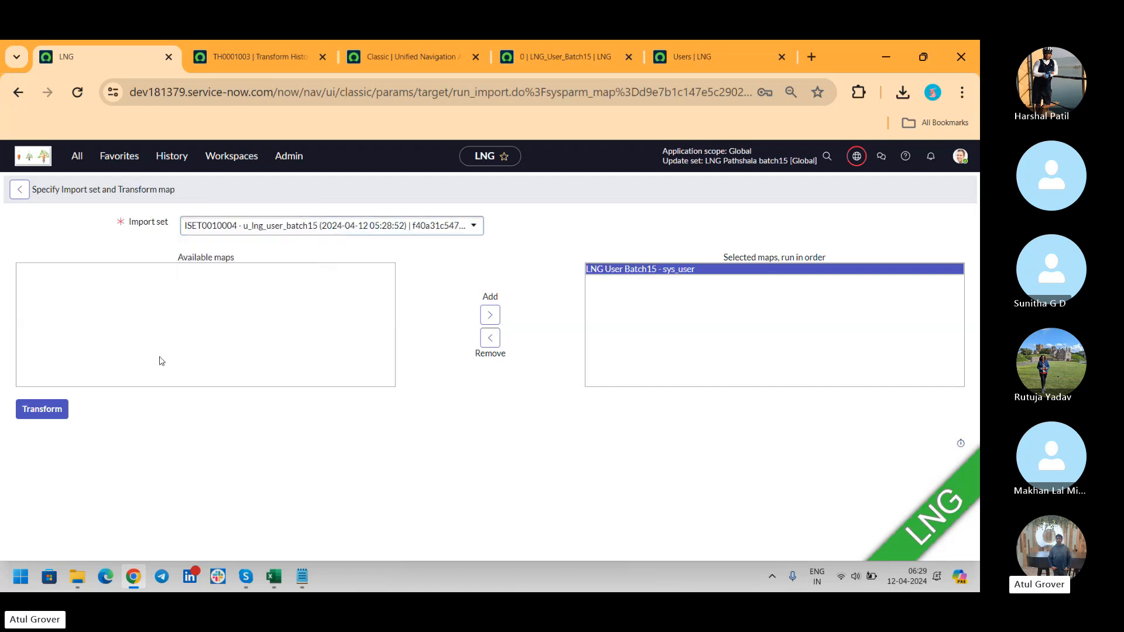
{"action": "left_click", "coordinate": [33, 413]}
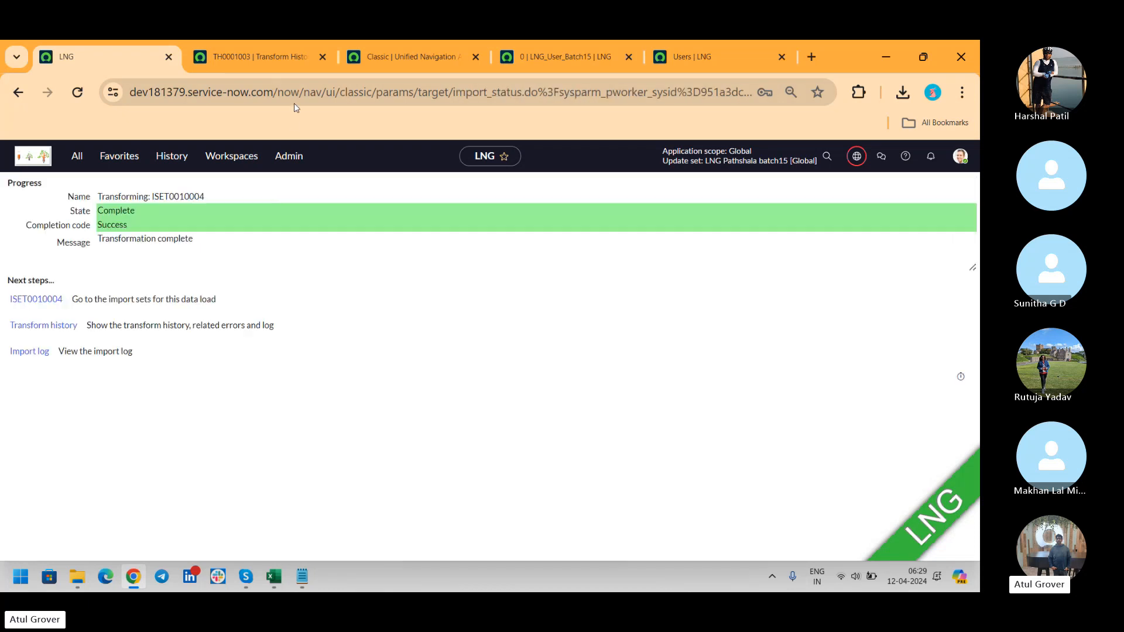
Close the TH0001003 and unified navigation tabs, then open this run's transform history in a new tab.
{"action": "left_click", "coordinate": [321, 56]}
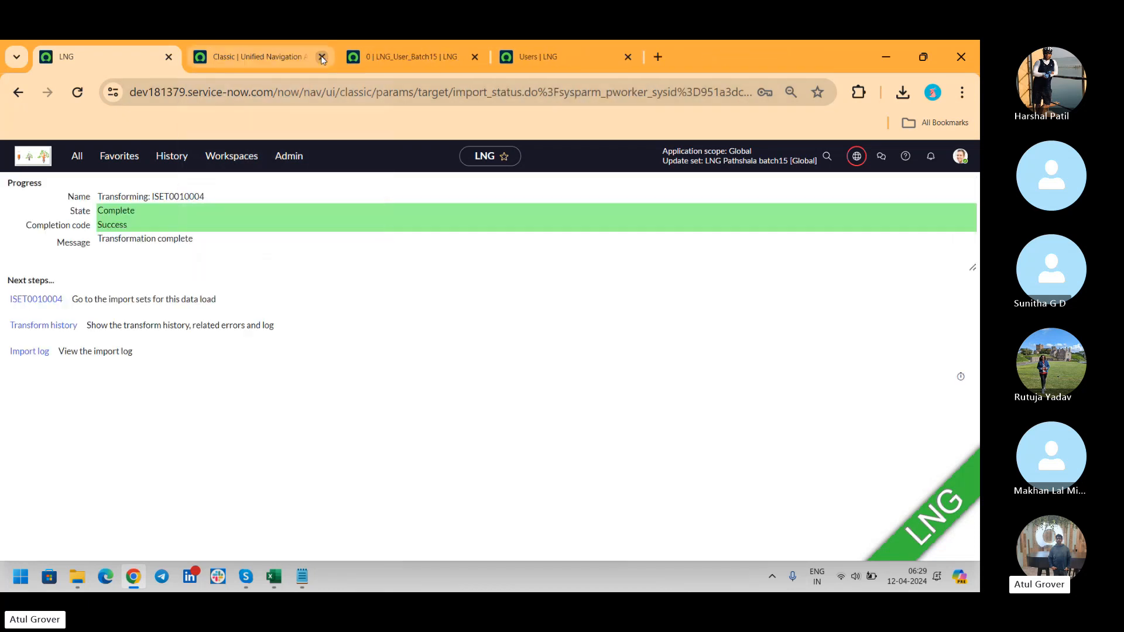
{"action": "left_click", "coordinate": [322, 56]}
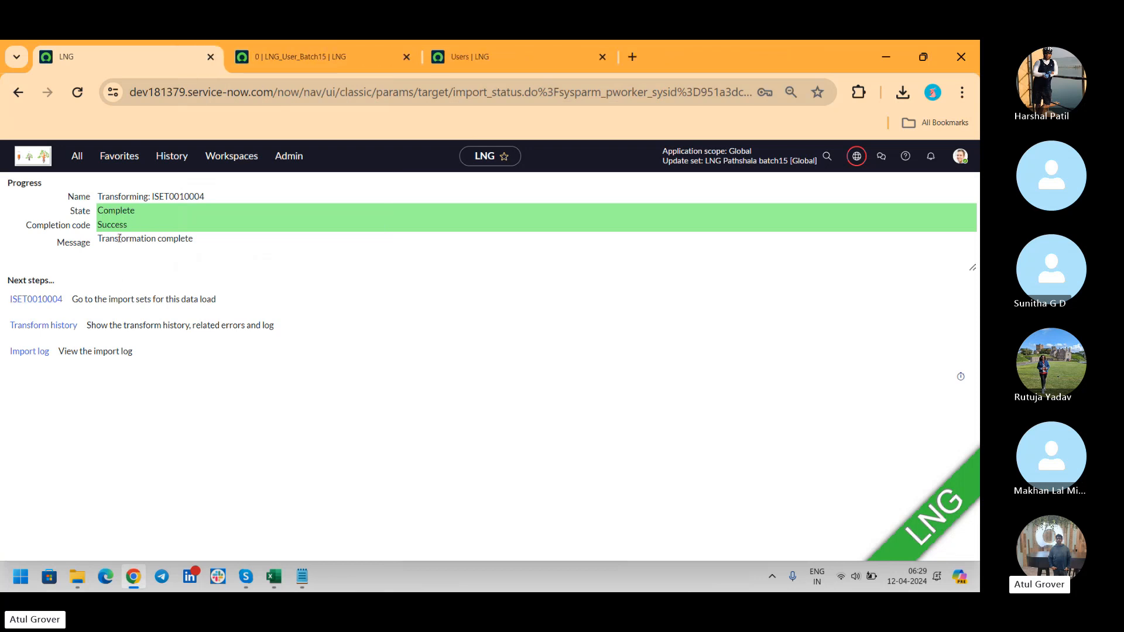
{"action": "middle_click", "coordinate": [35, 327]}
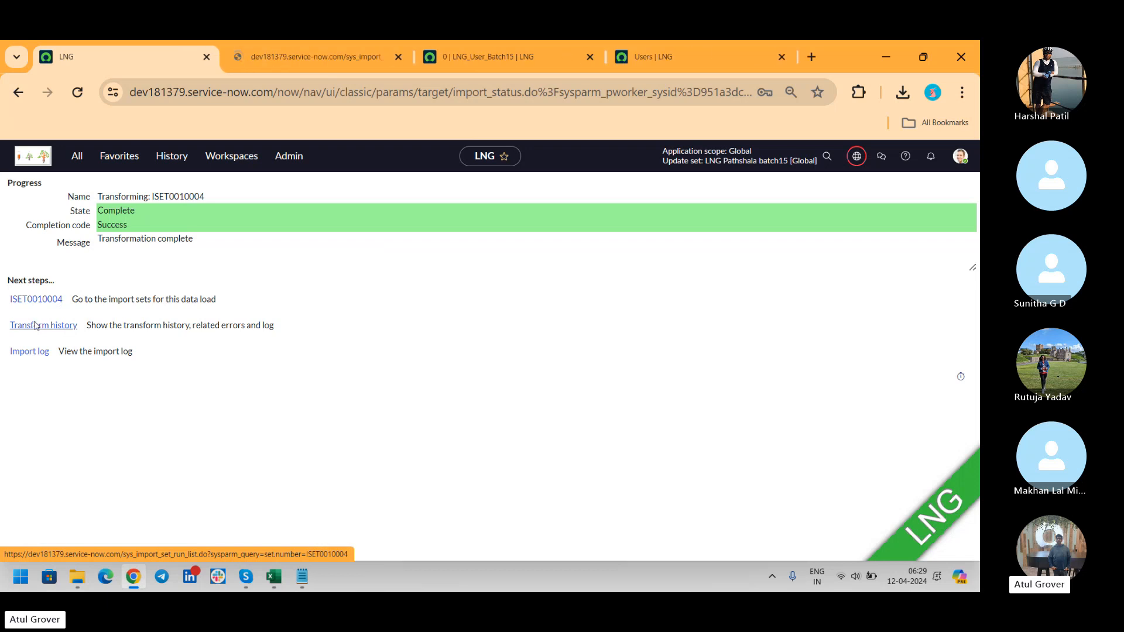
Open transform history TH0001004 and review its Import Log's two failed sys_user insert errors.
{"action": "left_click", "coordinate": [292, 58]}
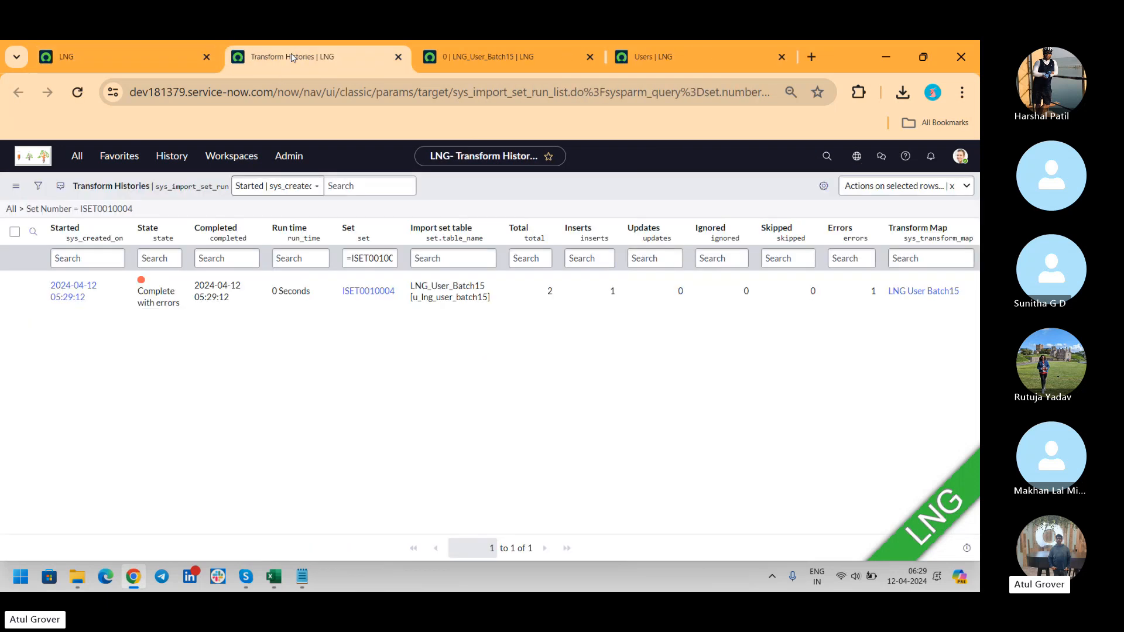
{"action": "left_click", "coordinate": [63, 296]}
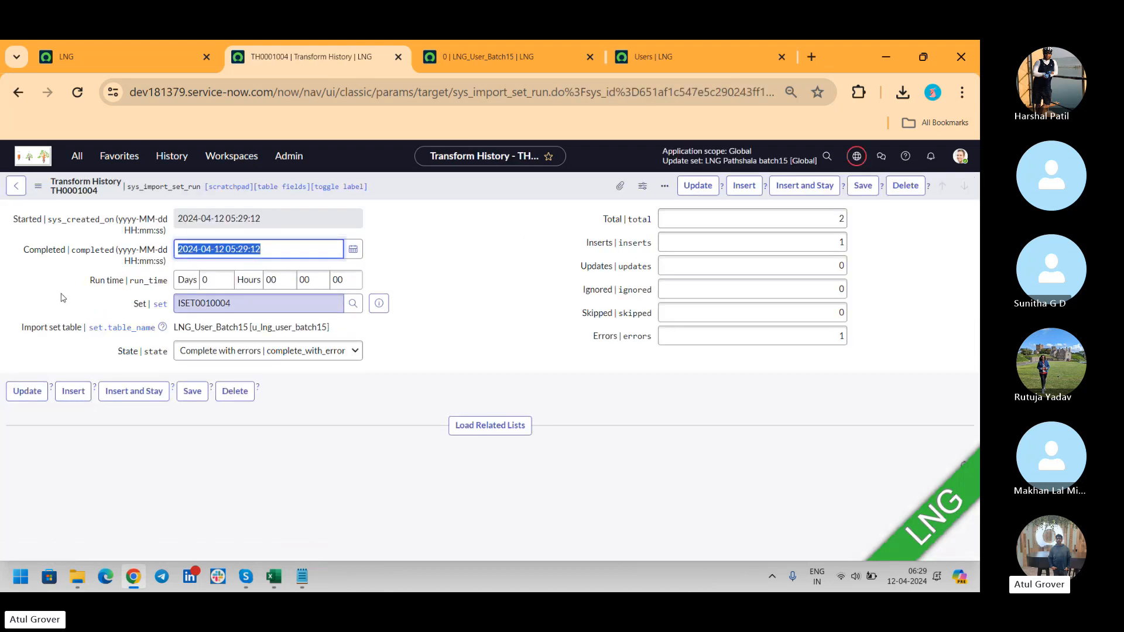
{"action": "left_click", "coordinate": [472, 431]}
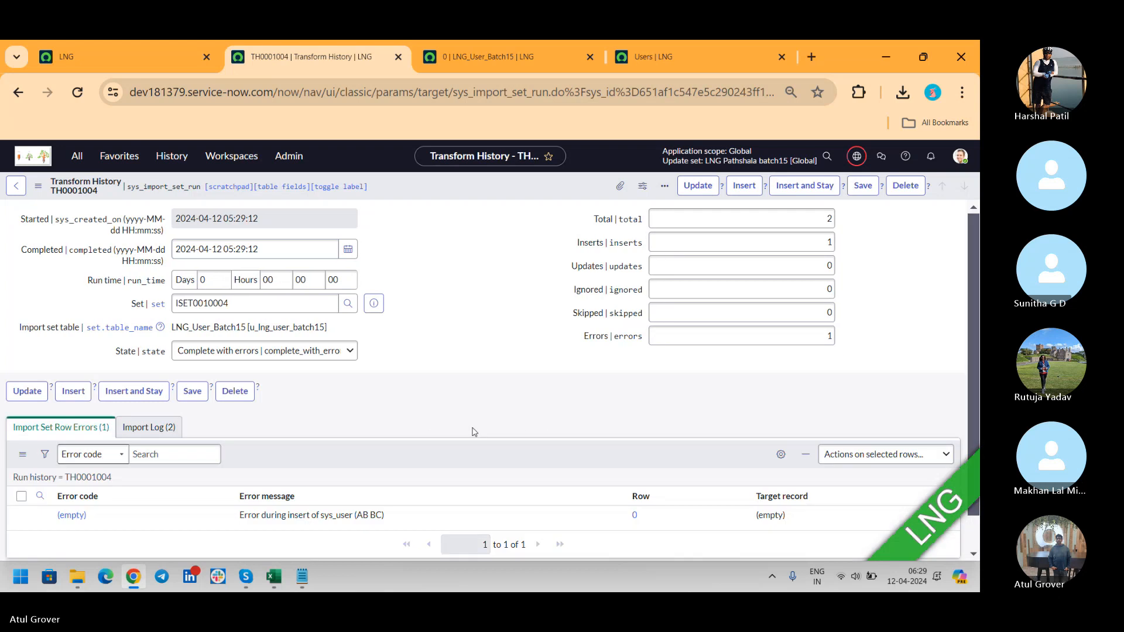
{"action": "left_click", "coordinate": [169, 431]}
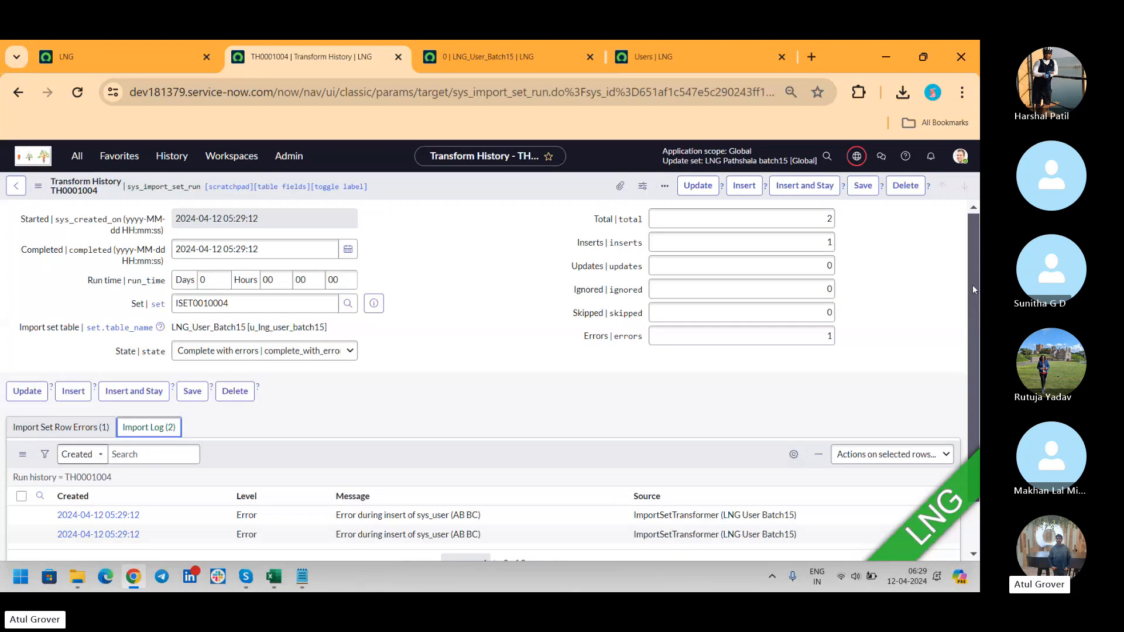
{"action": "left_click_drag", "start_coordinate": [972, 284], "coordinate": [970, 396]}
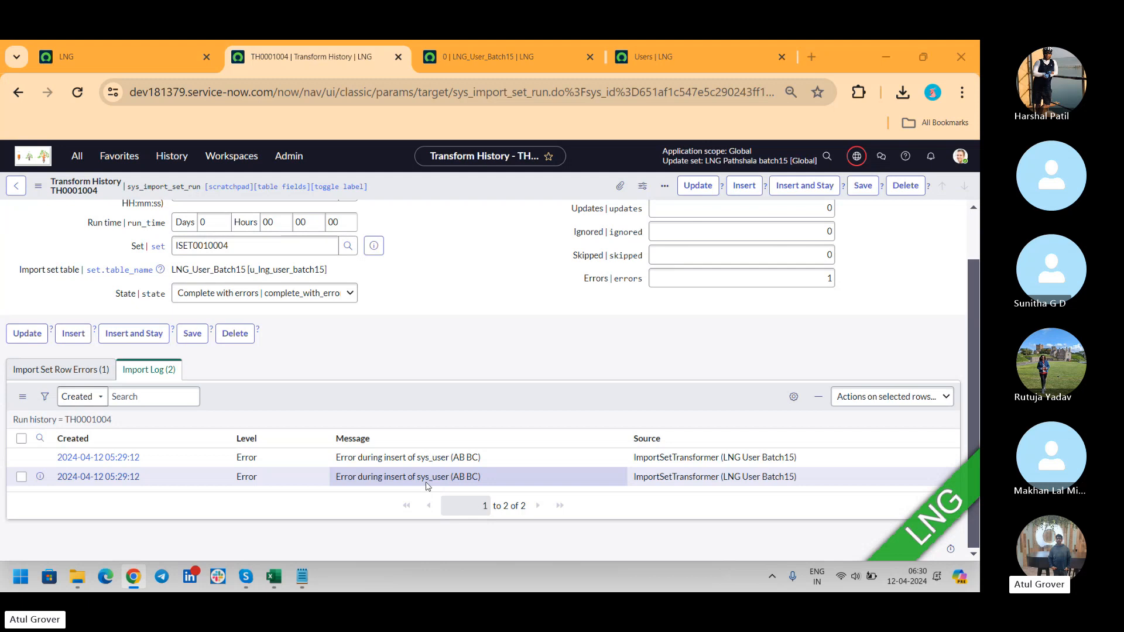
Bring the Skype call window in front of ServiceNow with Alt+Tab.
{"action": "key", "text": "alt+Tab"}
{"action": "key", "text": "alt+Tab"}
{"action": "key", "text": "alt+Tab"}
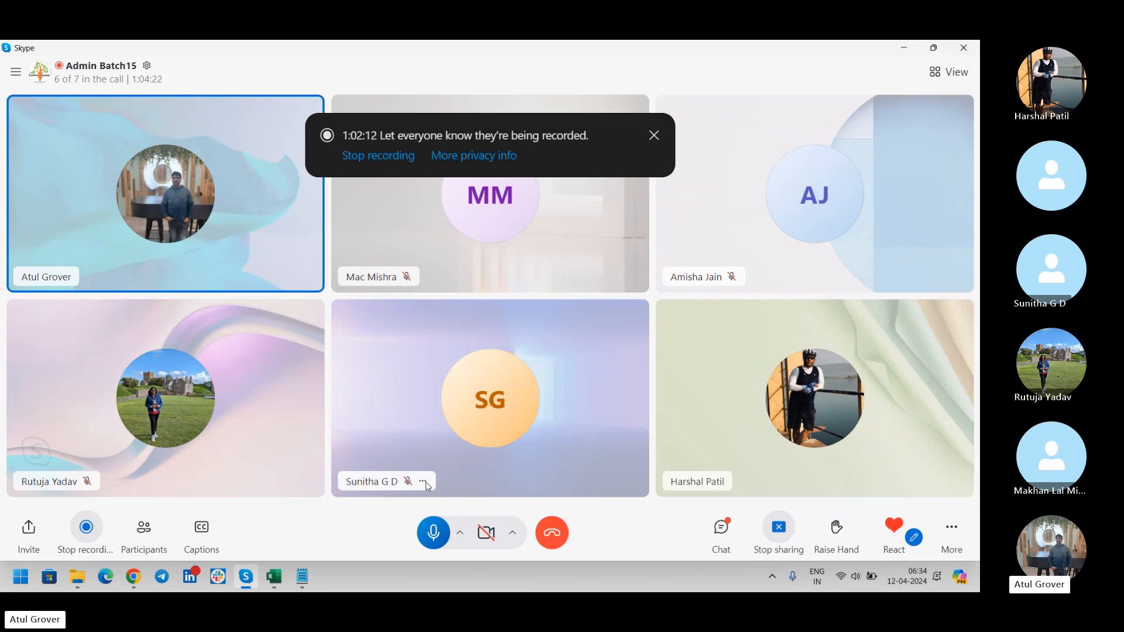
Return to Chrome's LNG tab showing ISET0010004's import progress, Complete with Success.
{"action": "key", "text": "alt+Tab"}
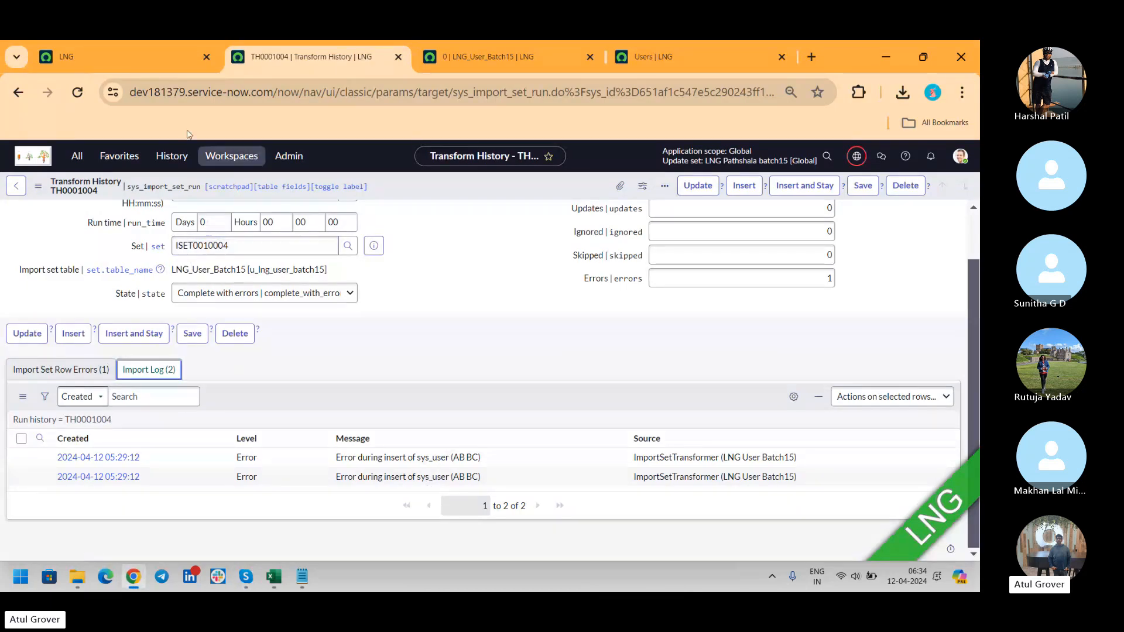
{"action": "left_click", "coordinate": [130, 58]}
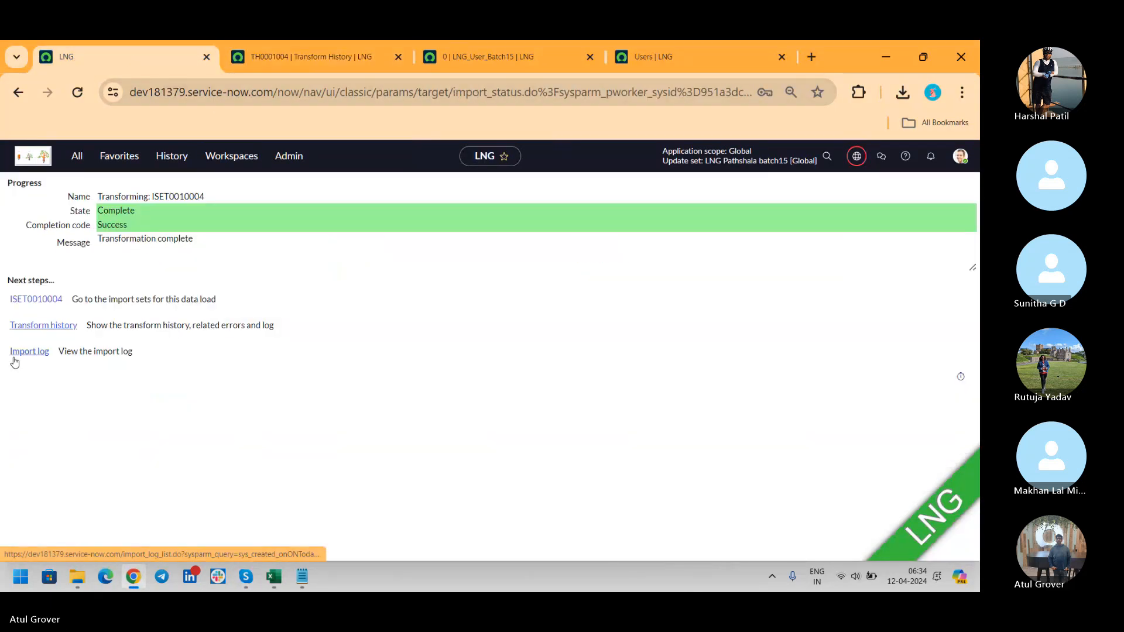
Filter the navigator for 'transform' and open System Import Sets Transform Maps in a new tab.
{"action": "left_click", "coordinate": [83, 159]}
{"action": "type", "text": "tran"}
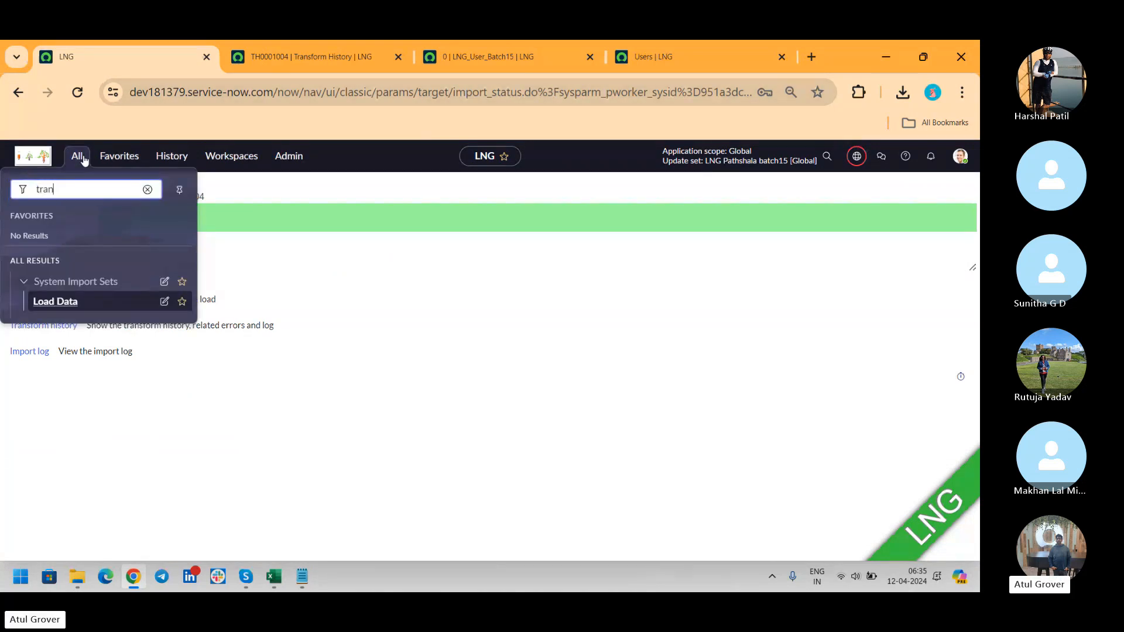
{"action": "type", "text": "sform"}
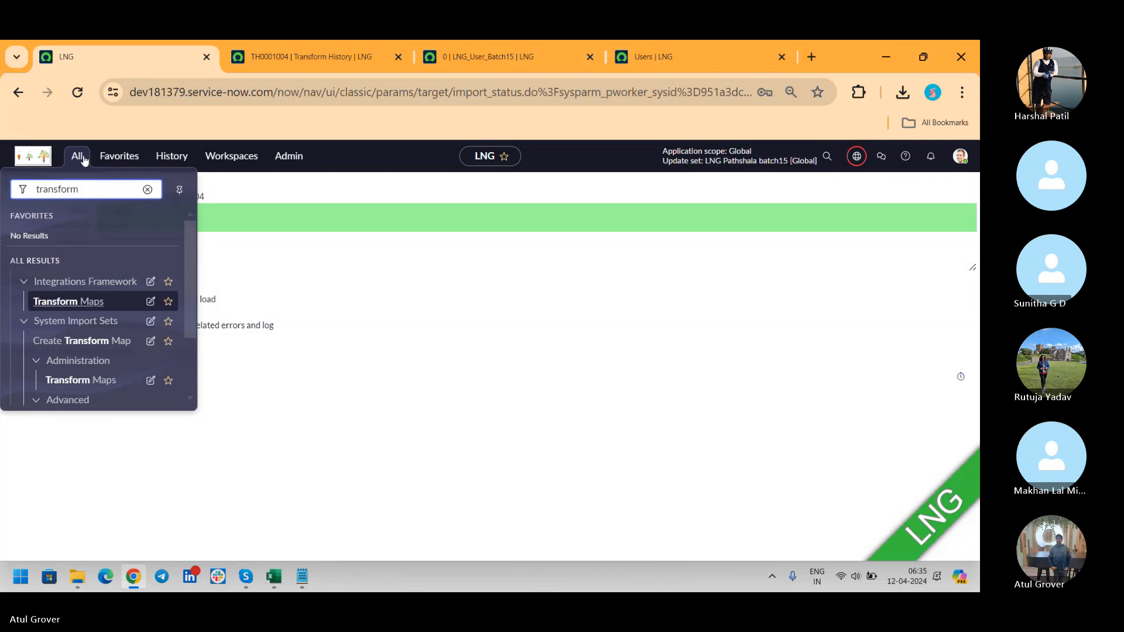
{"action": "left_click", "coordinate": [76, 390]}
{"action": "middle_click", "coordinate": [76, 389]}
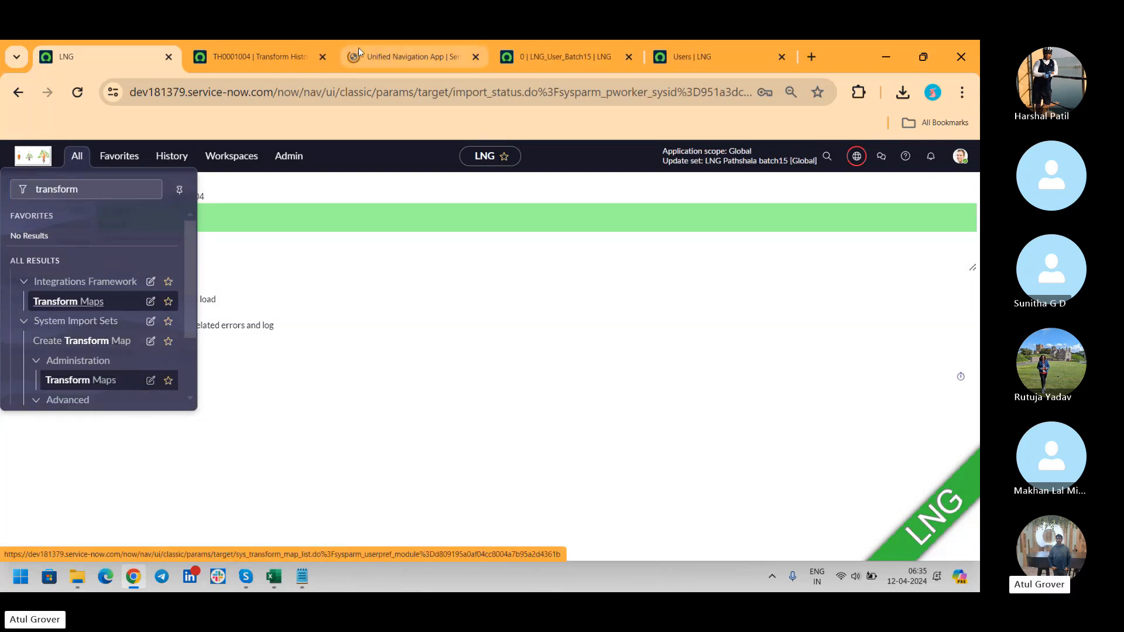
{"action": "left_click", "coordinate": [417, 57]}
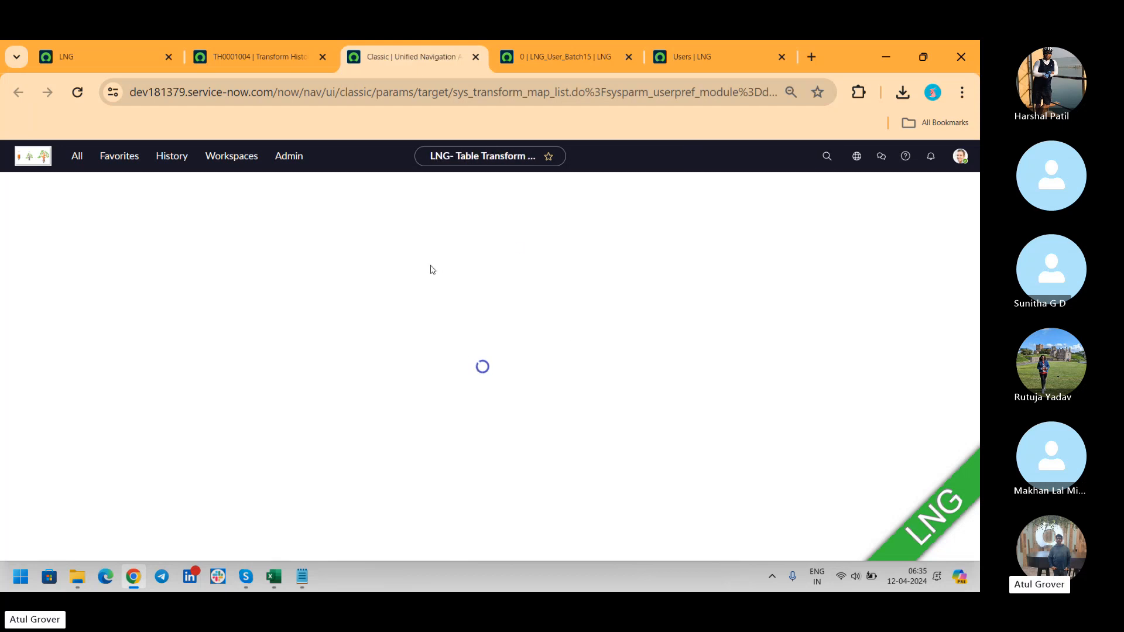
Filter transform maps by 'Ing', review the LNG User Batch15 map, then show the Skype call.
{"action": "left_click", "coordinate": [109, 260]}
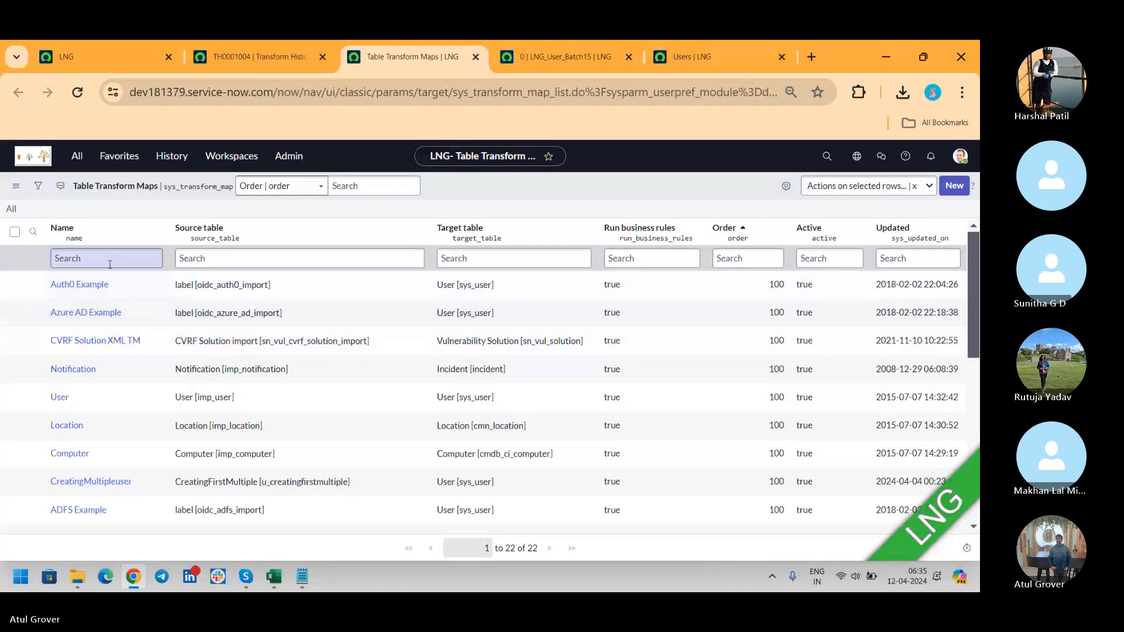
{"action": "type", "text": "Ing"}
{"action": "key", "text": "Return"}
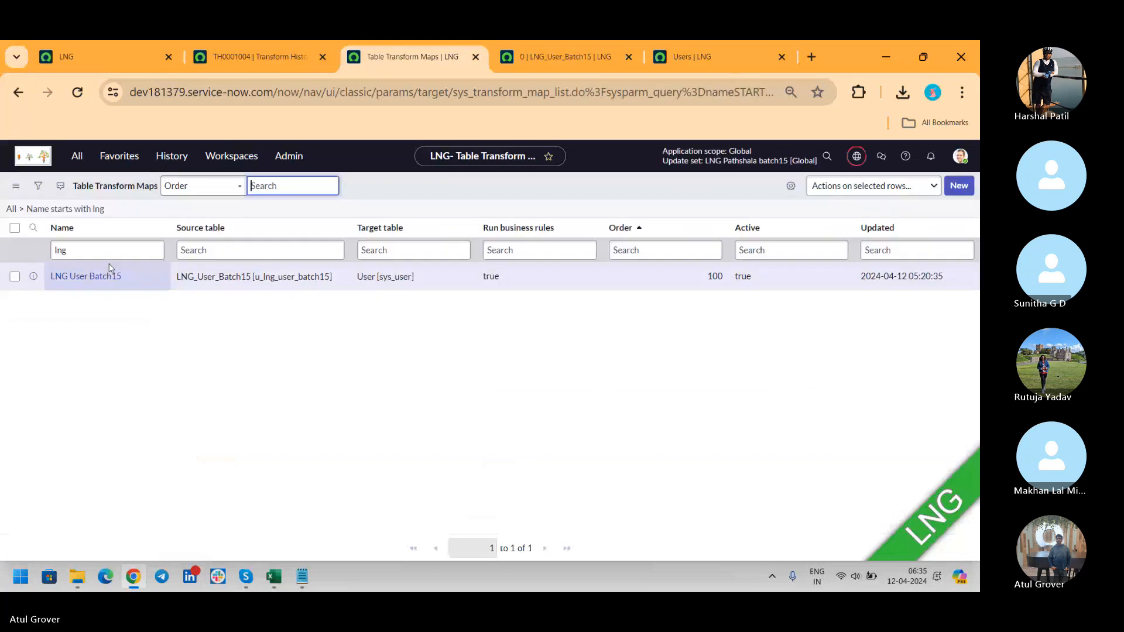
{"action": "left_click", "coordinate": [71, 285]}
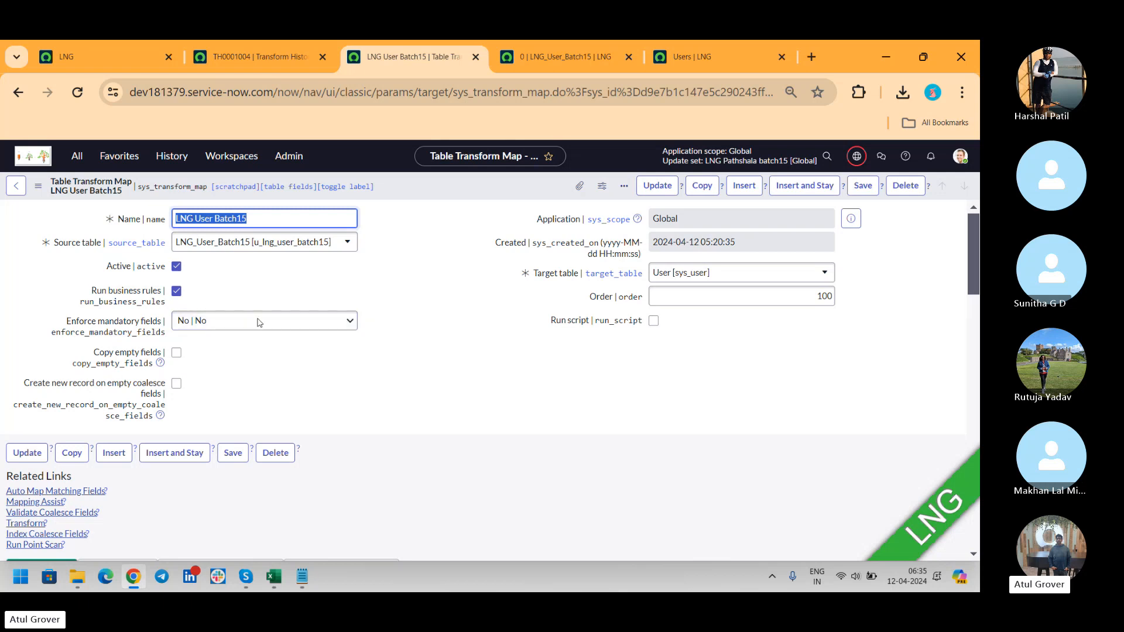
{"action": "key", "text": "alt+Tab"}
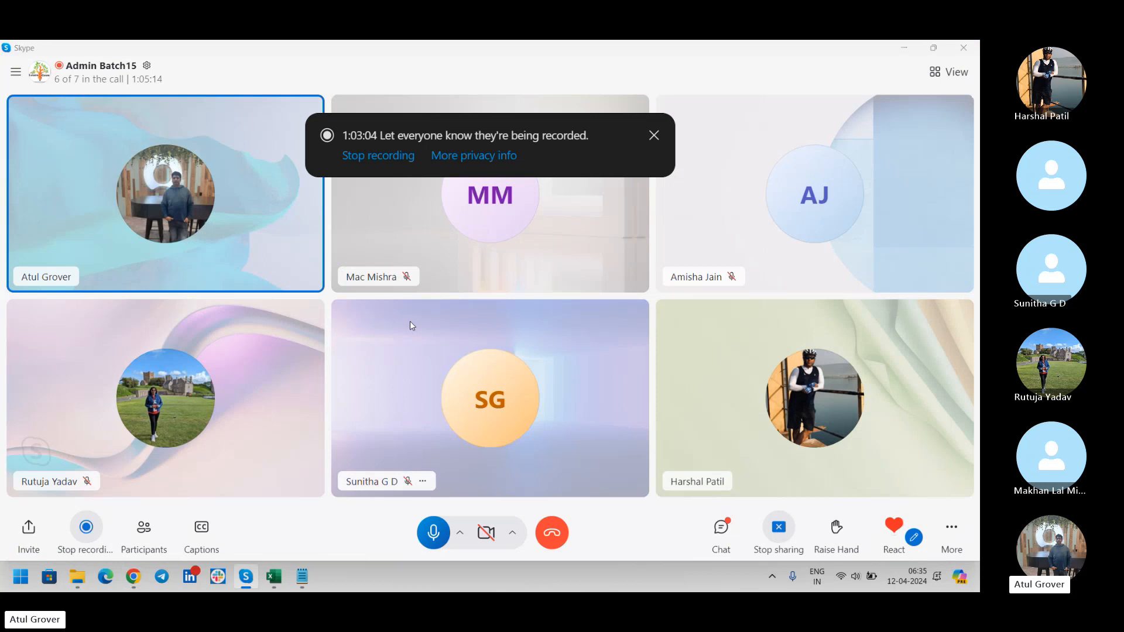
Check the BC users, the staged ABBC record and TH0001004's errors, then return to Skype.
{"action": "key", "text": "alt+Tab"}
{"action": "left_click", "coordinate": [700, 53]}
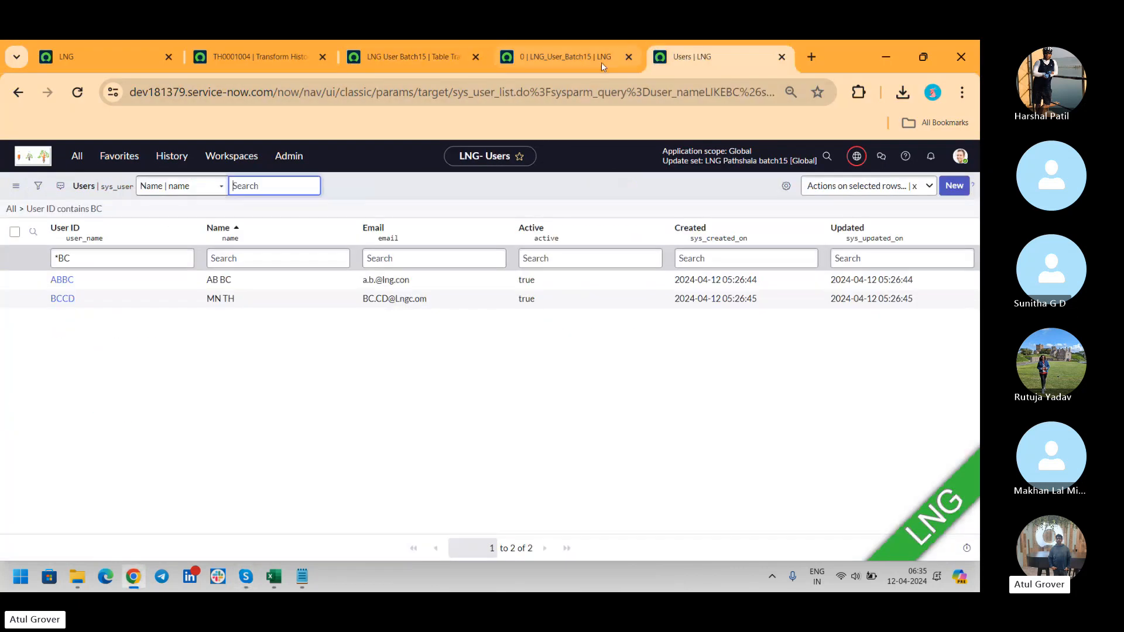
{"action": "left_click", "coordinate": [602, 61]}
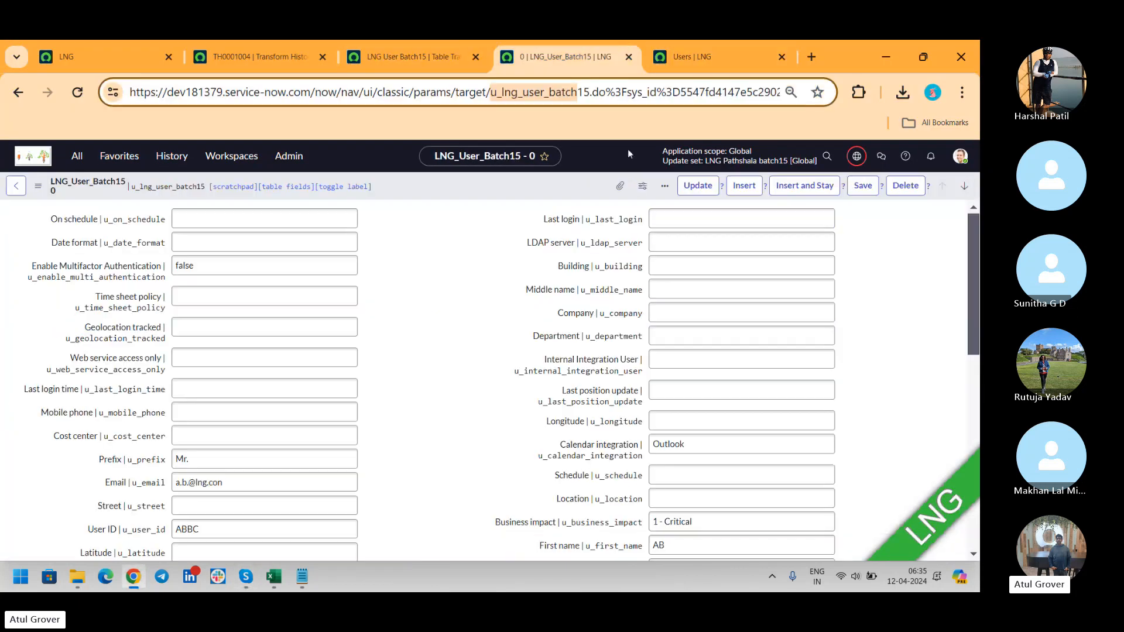
{"action": "left_click", "coordinate": [236, 61]}
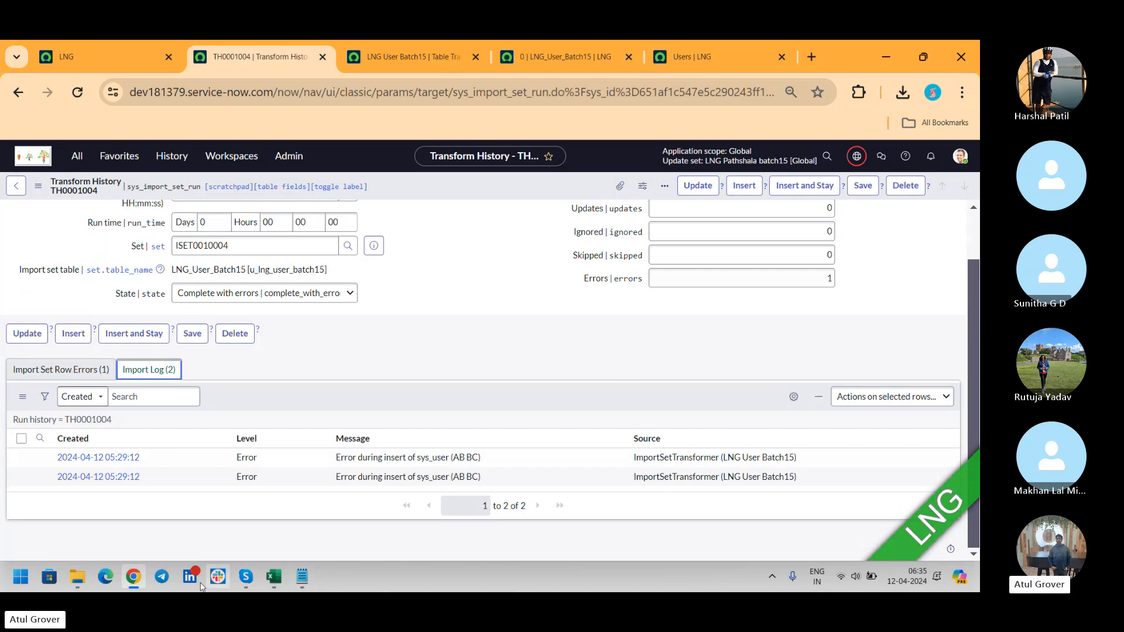
{"action": "left_click", "coordinate": [204, 528]}
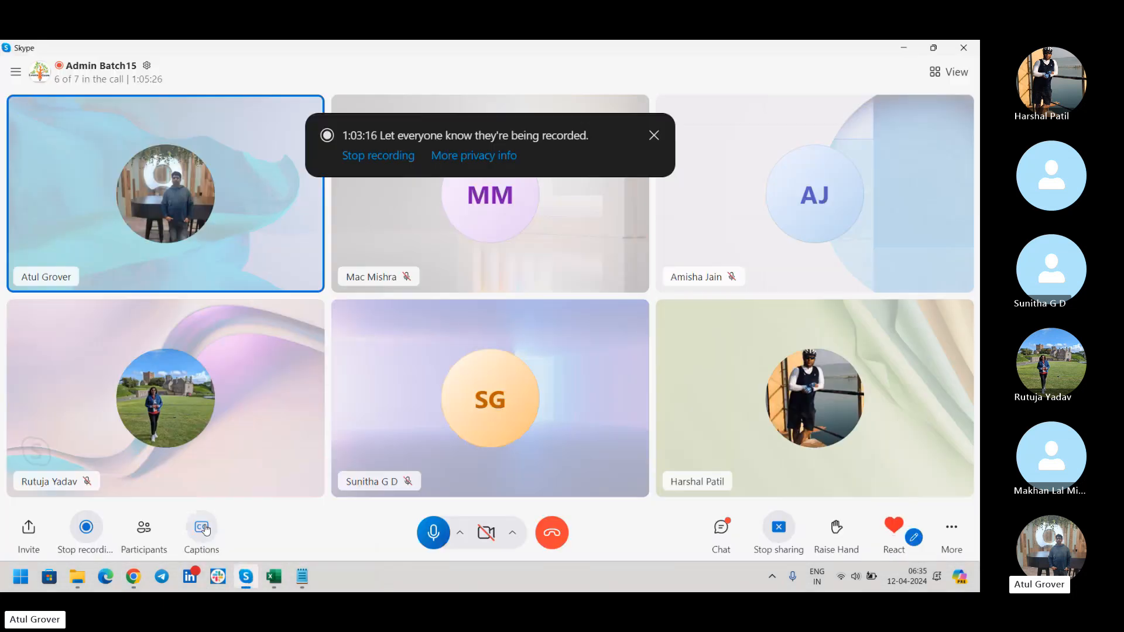